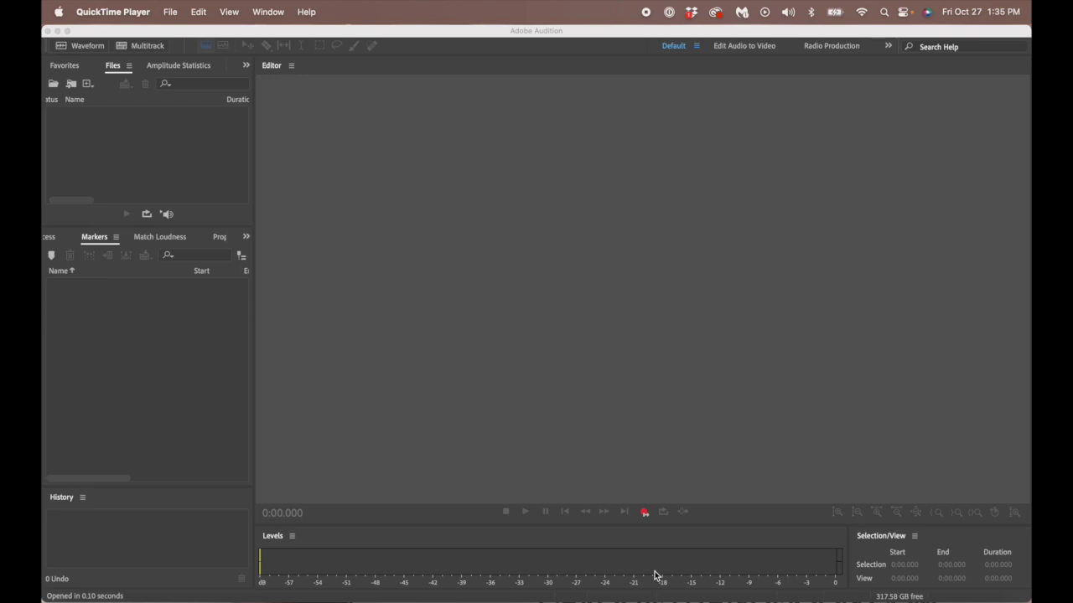
# Create a new mono audio file named 03_TAM_Ch1 raw at 44100 Hz and 16-bit
pyautogui.click(446, 33)
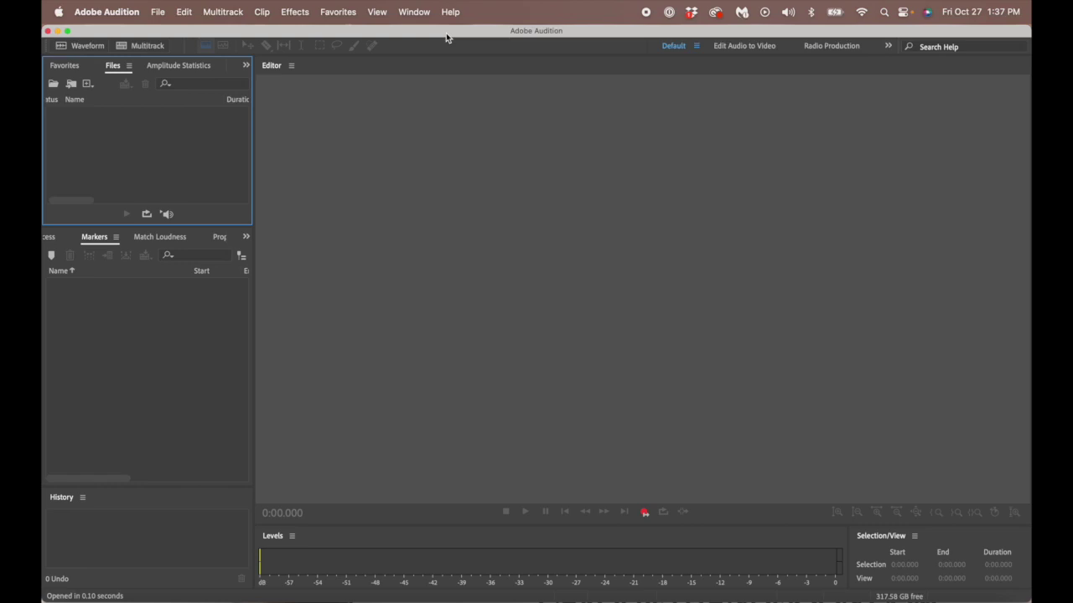
pyautogui.press('shift+super+n')
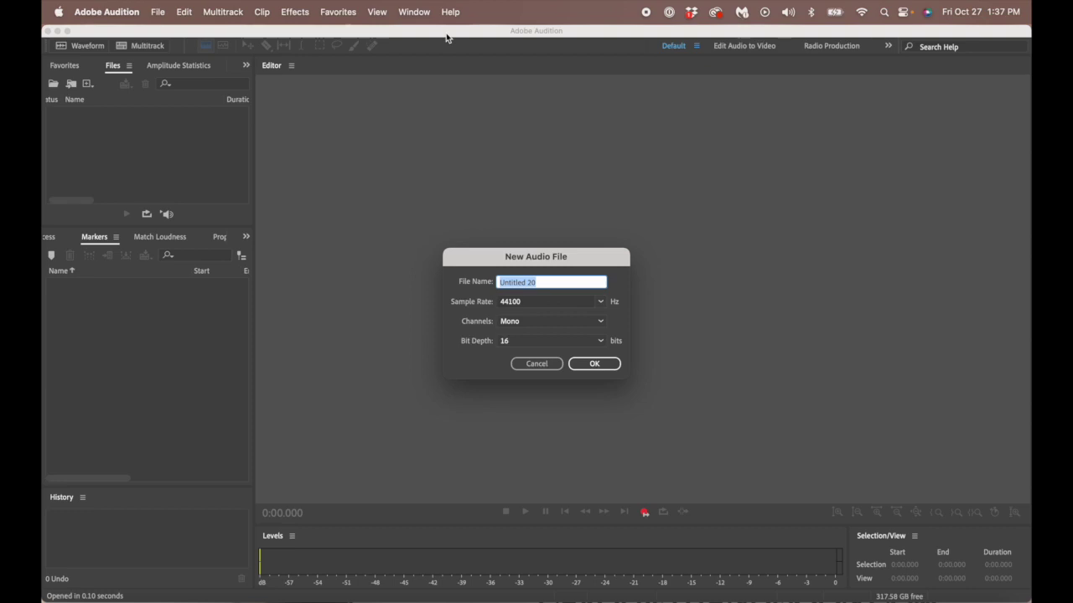
pyautogui.write('03_')
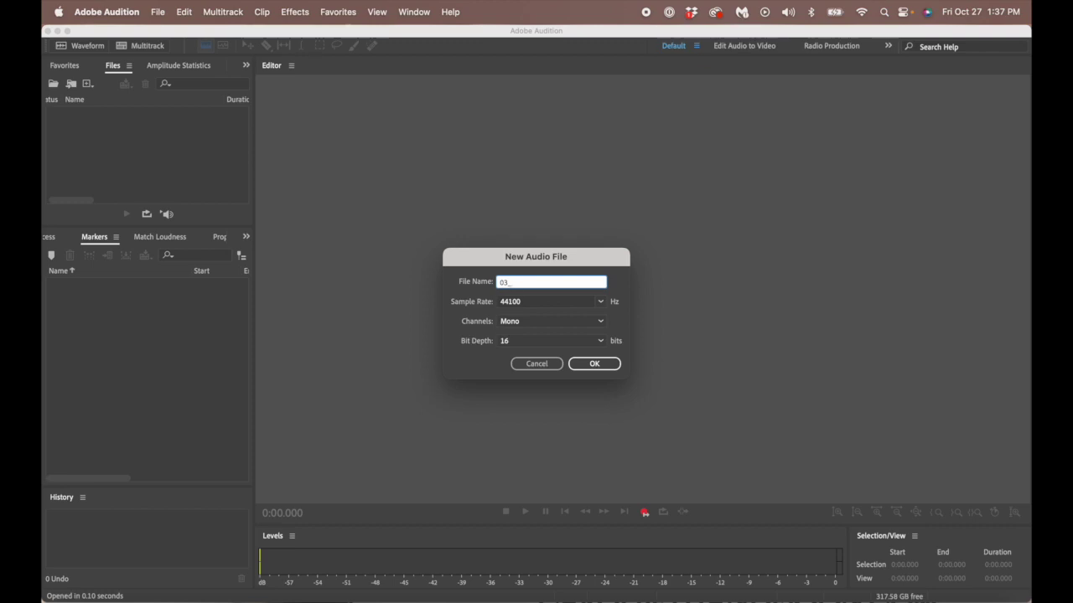
pyautogui.write('TAM')
pyautogui.write('_')
pyautogui.write('Ch1')
pyautogui.write('.raw')
pyautogui.press('Return')
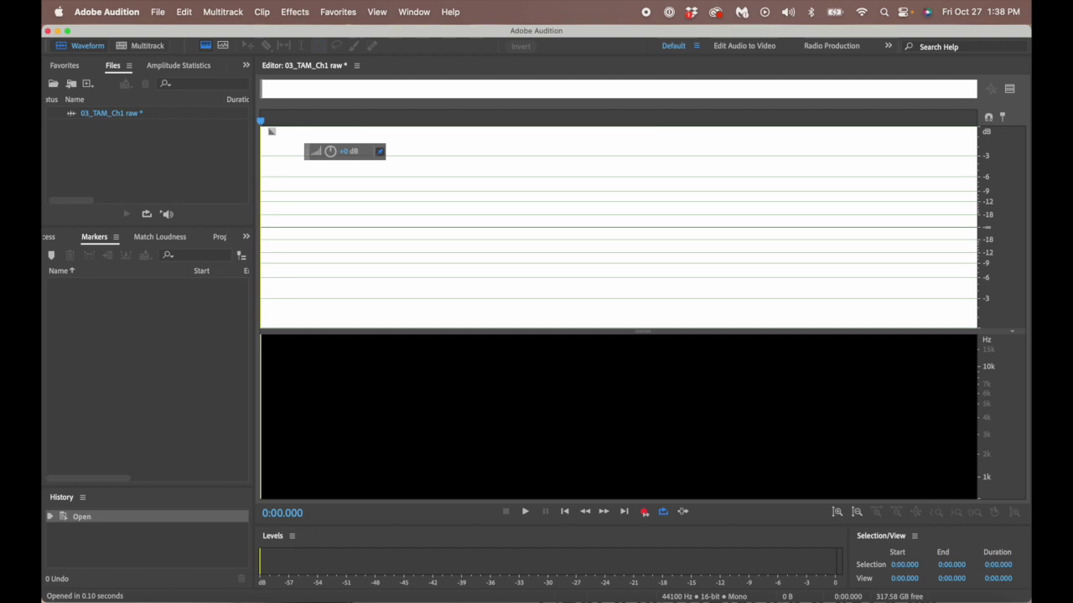
# Save the new file to the Desktop as 03_TAM_Ch1 raw.wav in Wave PCM format
pyautogui.press('super+shift+s')
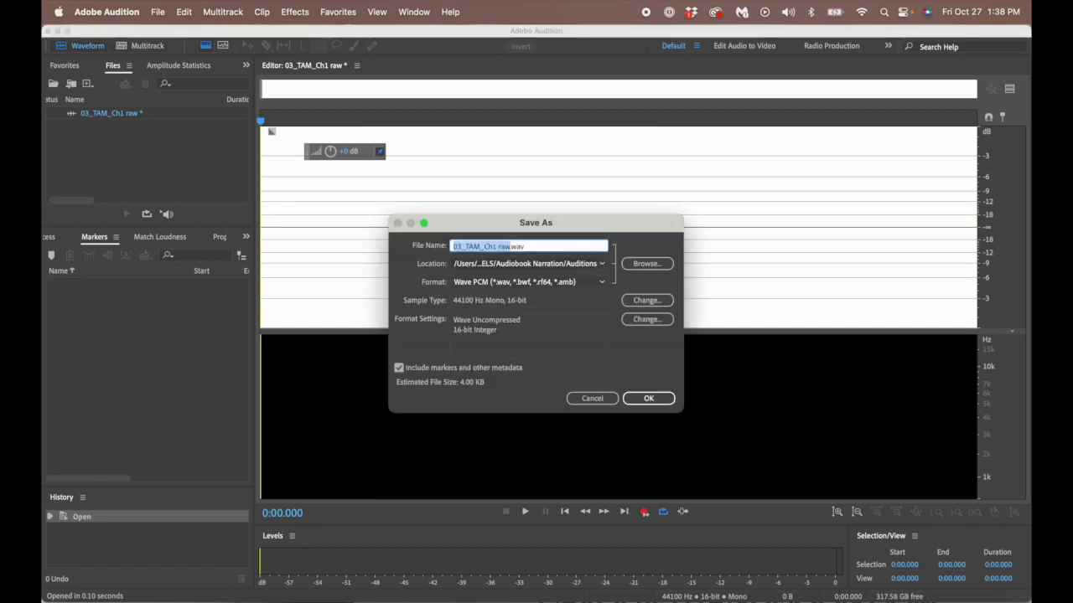
pyautogui.click(646, 265)
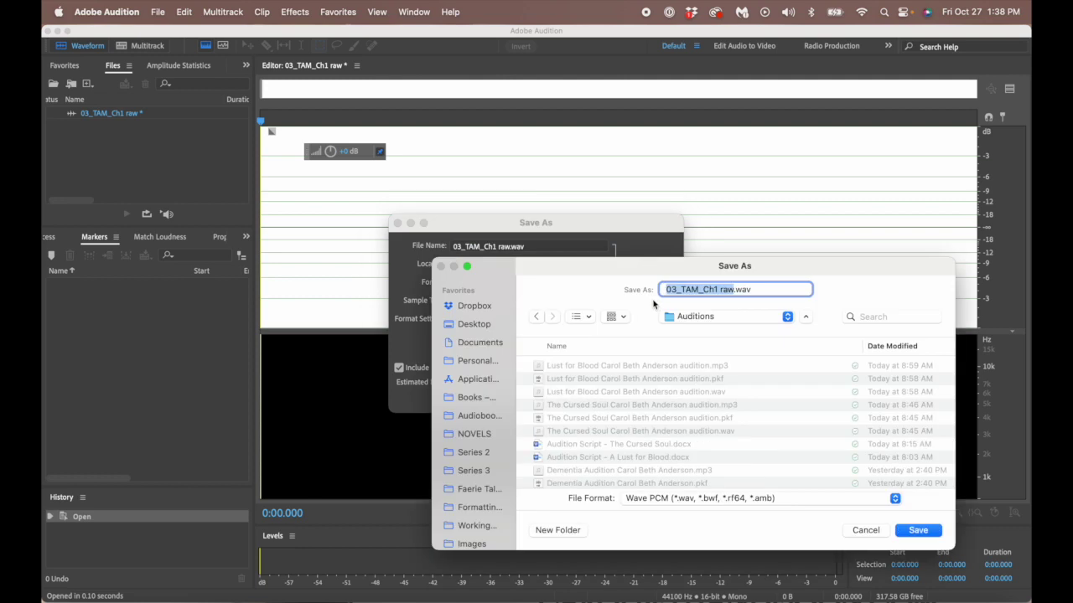
pyautogui.click(704, 316)
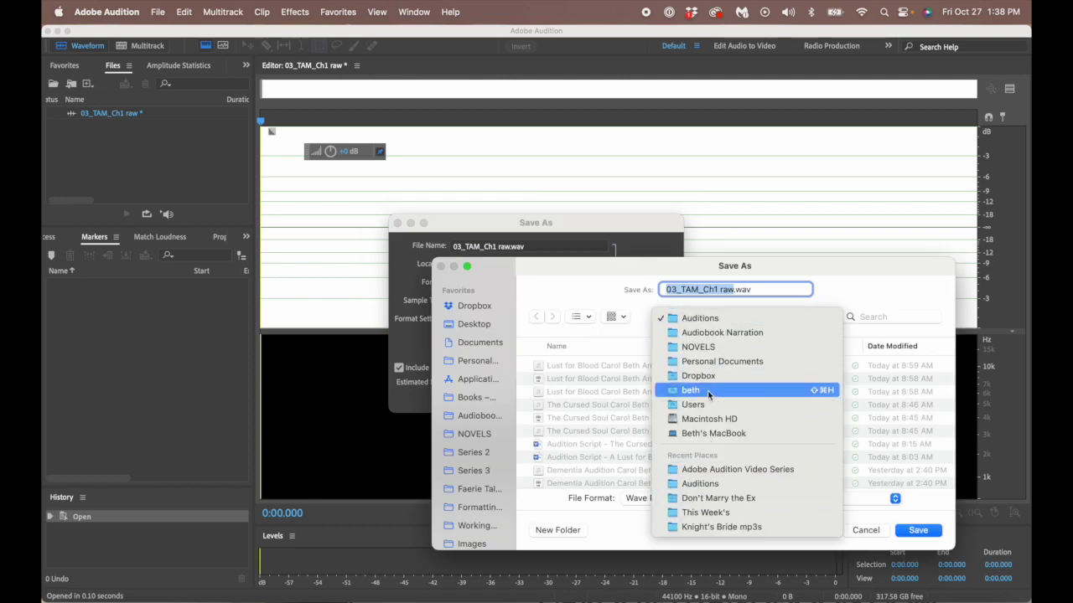
pyautogui.click(593, 289)
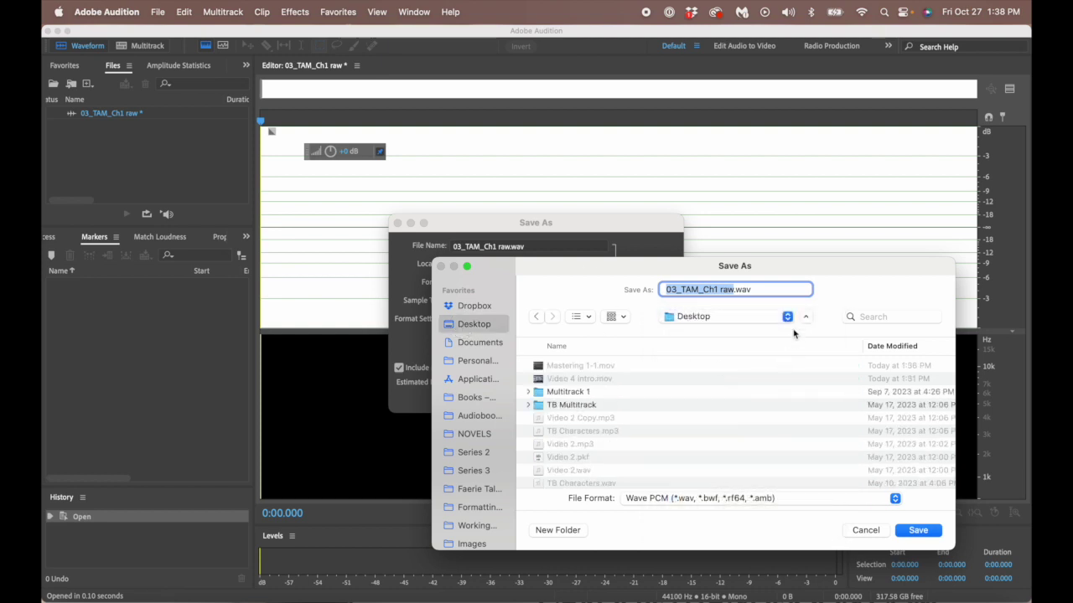
pyautogui.click(919, 532)
pyautogui.click(645, 400)
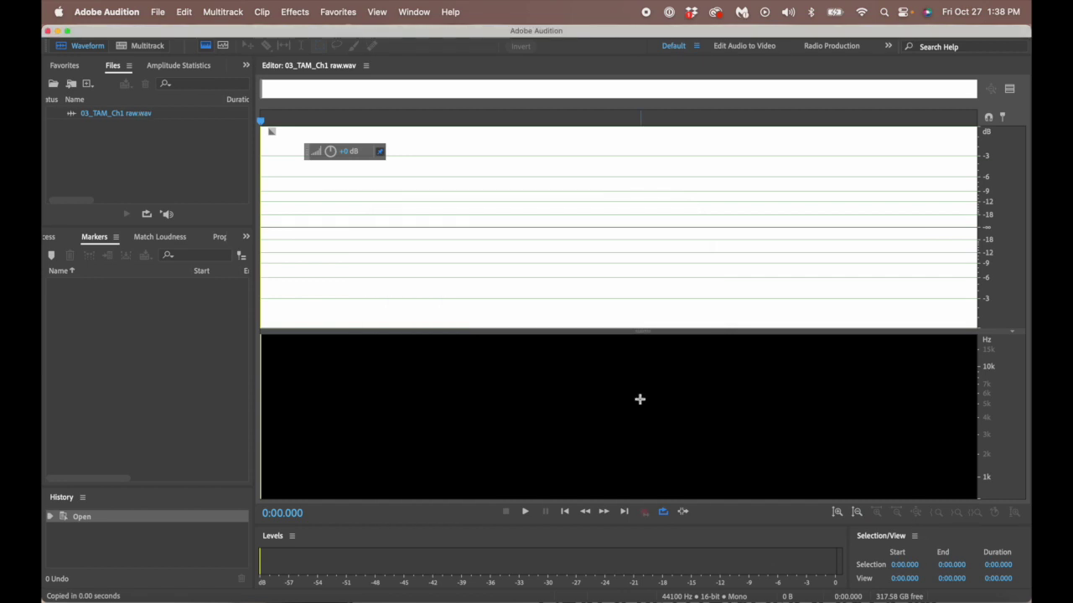
# Record a short voice clip of about 1.85 seconds into the file and save it
pyautogui.hotkey('shift', 'space')
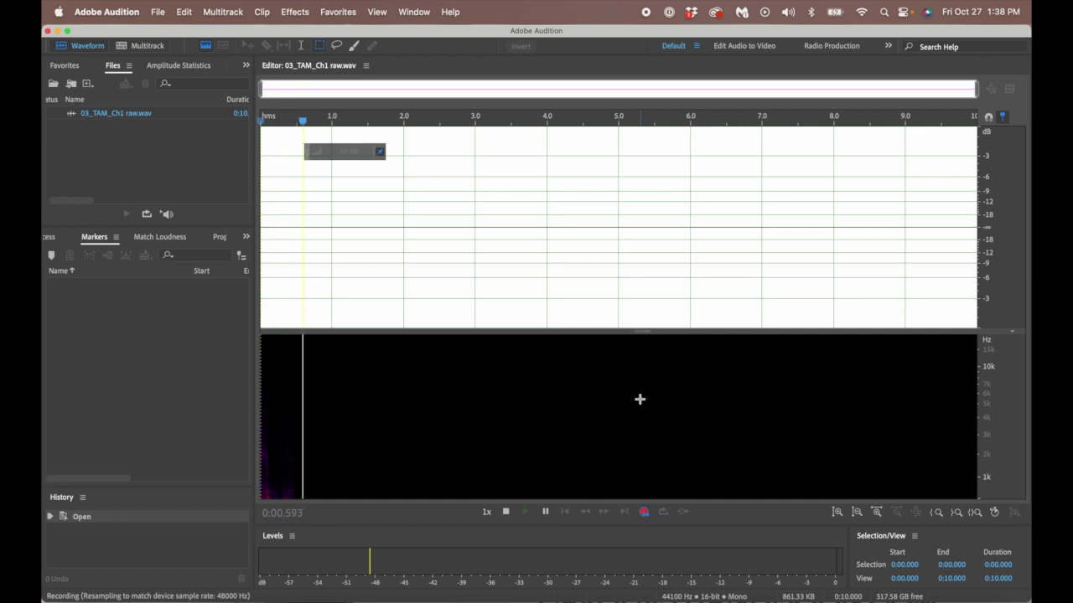
pyautogui.press('space')
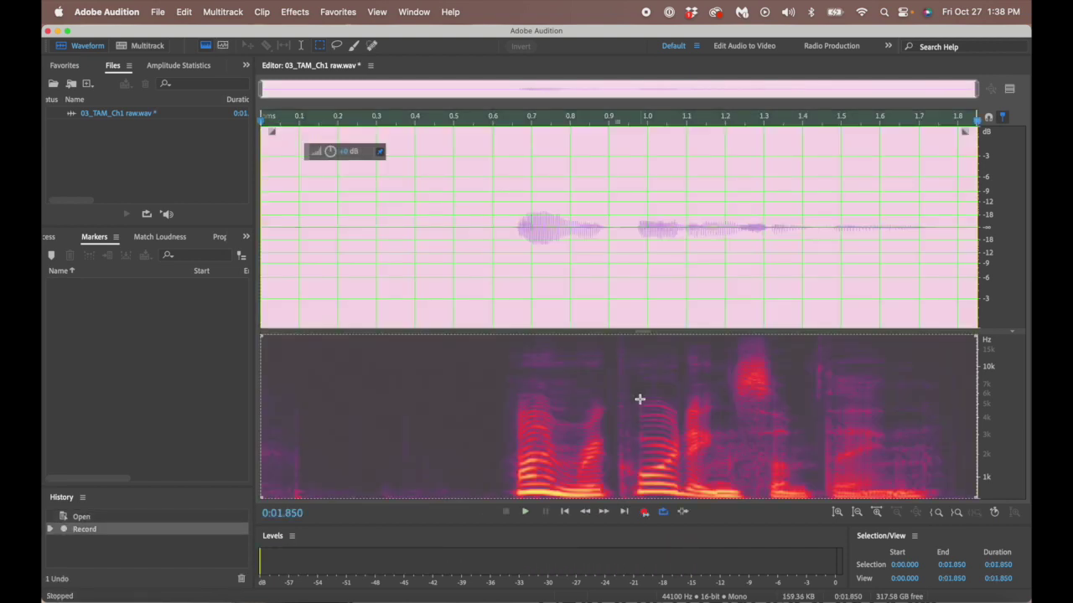
pyautogui.press('super+s')
# Close the raw recording and duplicate 03_TAM_Ch1 raw.wav on the Desktop from the Open File dialog
pyautogui.rightClick(123, 115)
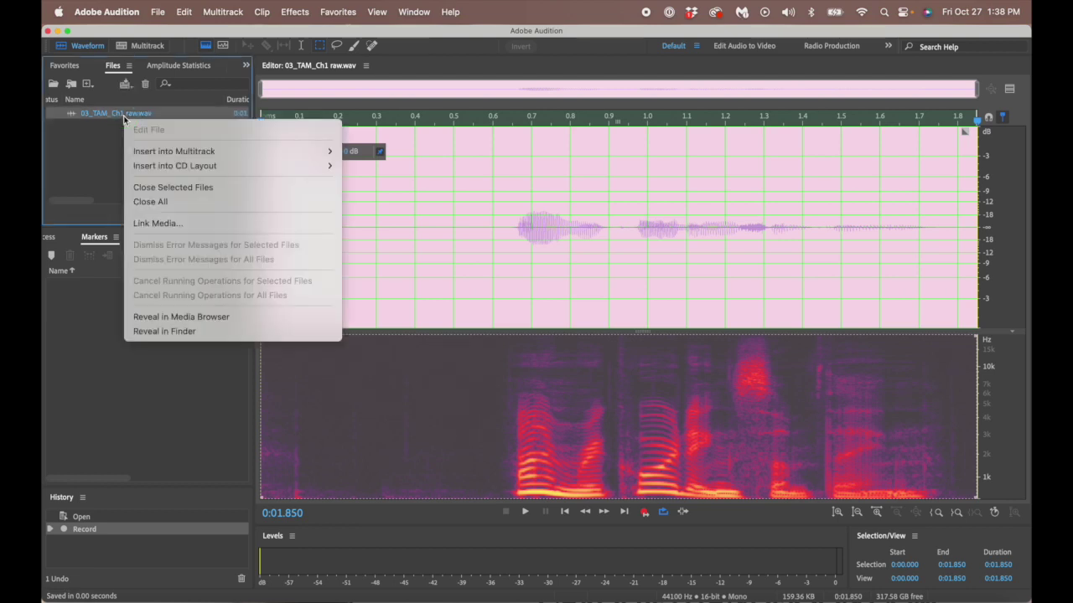
pyautogui.click(173, 188)
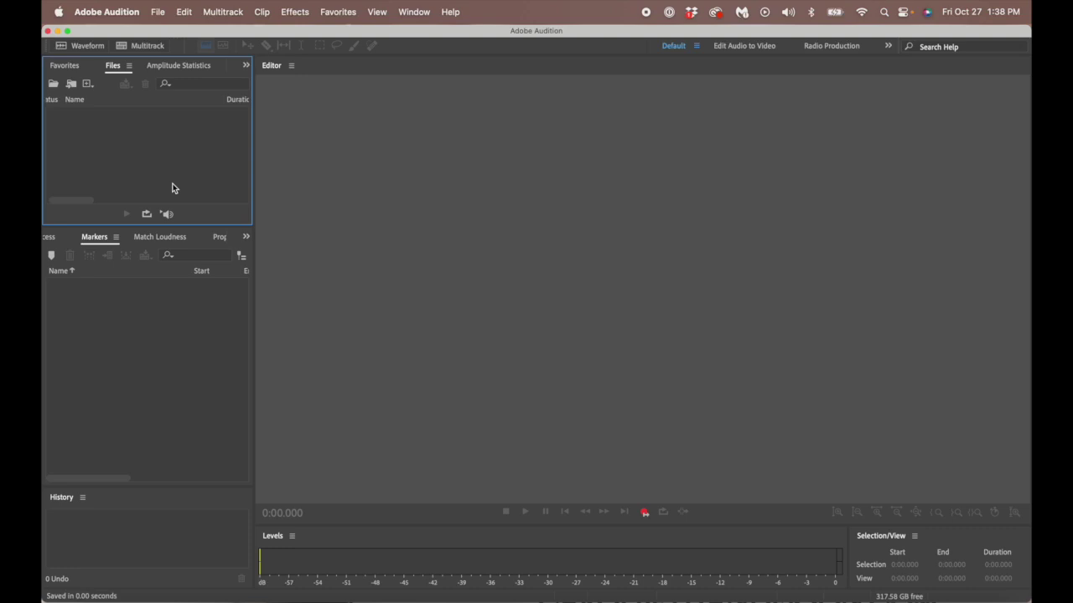
pyautogui.doubleClick(172, 188)
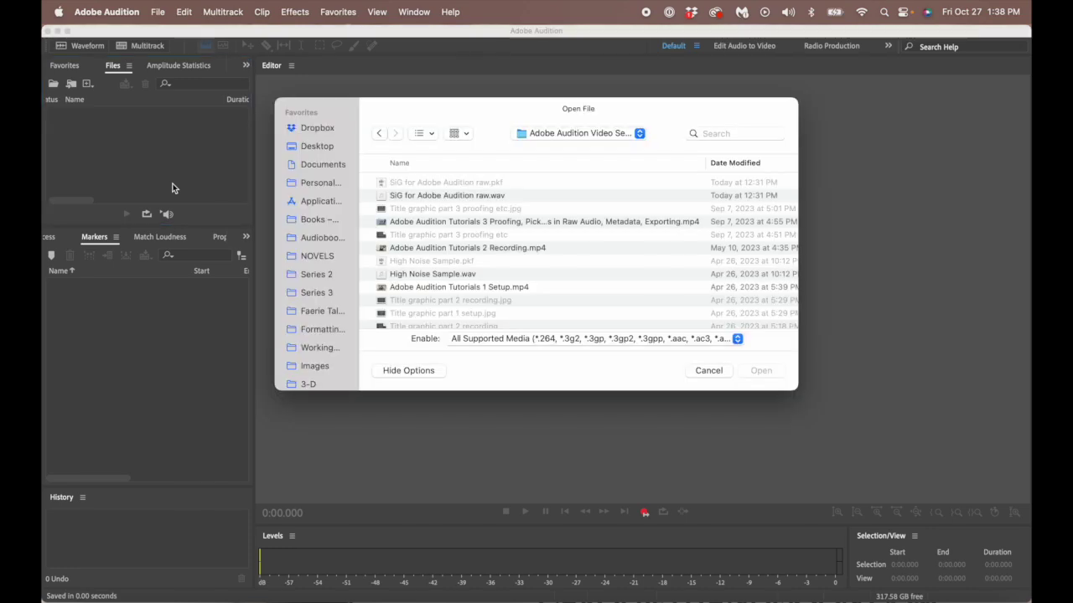
pyautogui.click(316, 148)
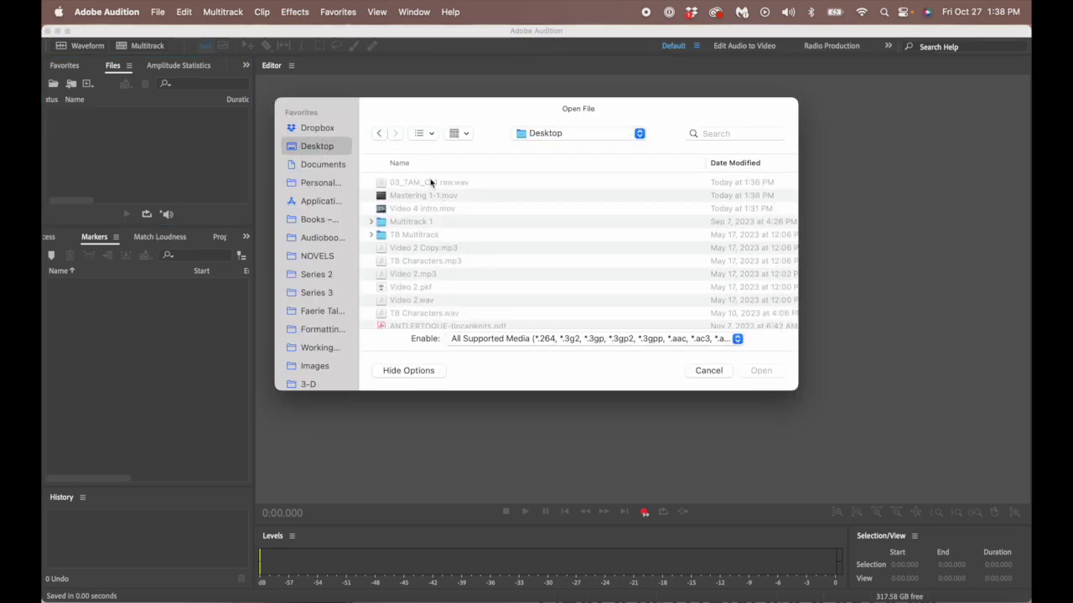
pyautogui.click(429, 182)
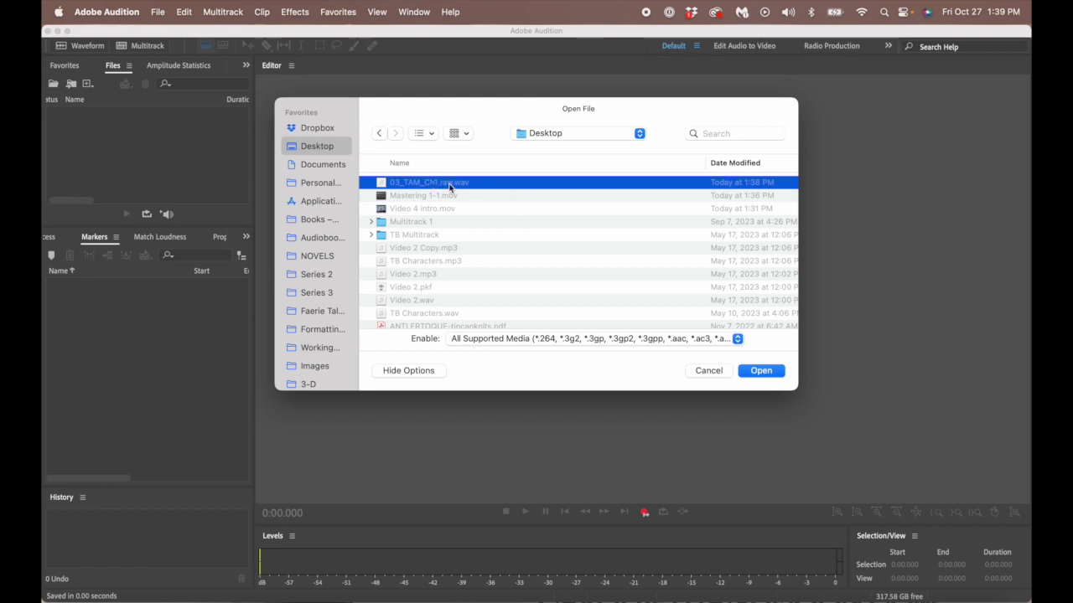
pyautogui.rightClick(449, 186)
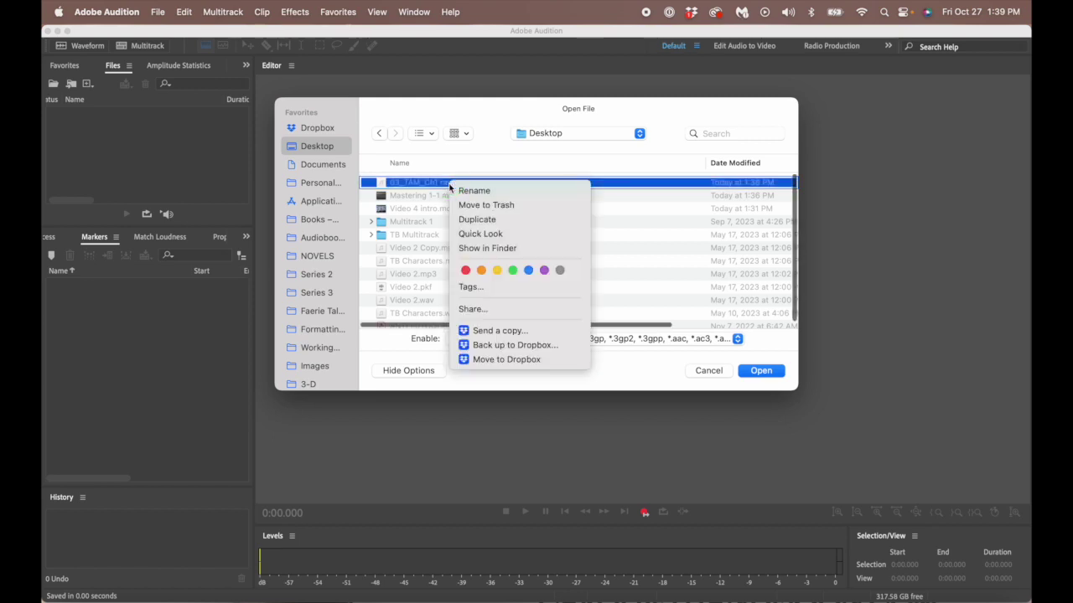
pyautogui.click(481, 220)
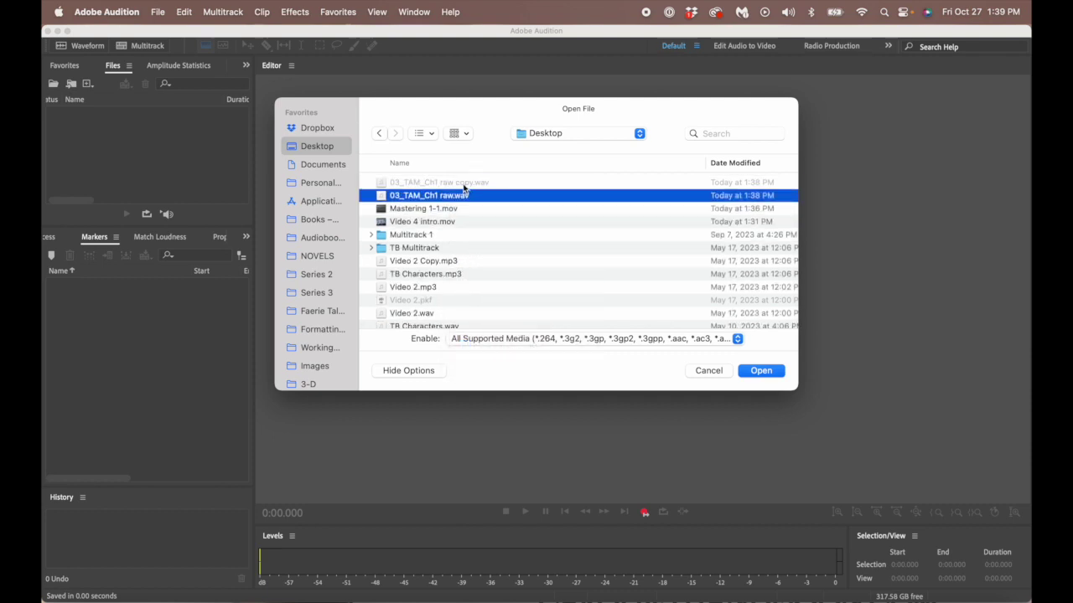
# Rename the duplicated raw file as 03_TAM_Ch1.wav
pyautogui.rightClick(464, 186)
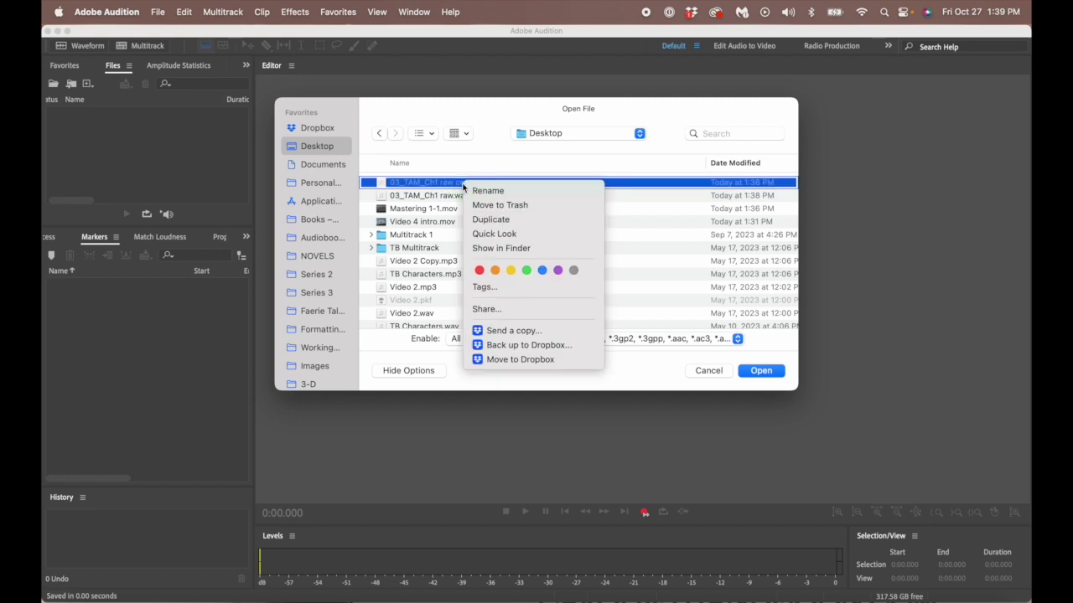
pyautogui.click(476, 191)
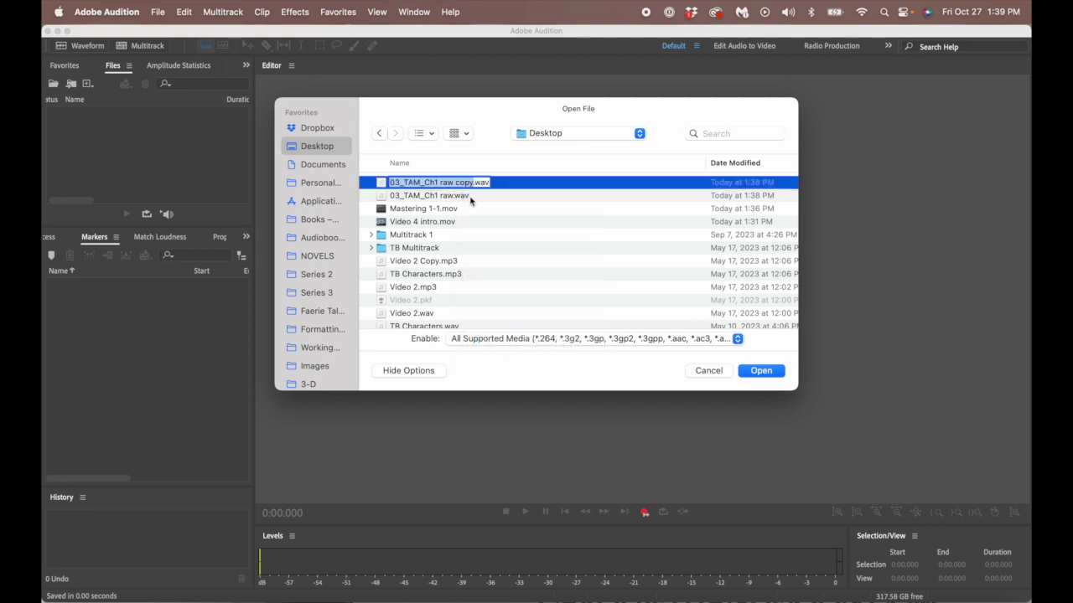
pyautogui.click(462, 182)
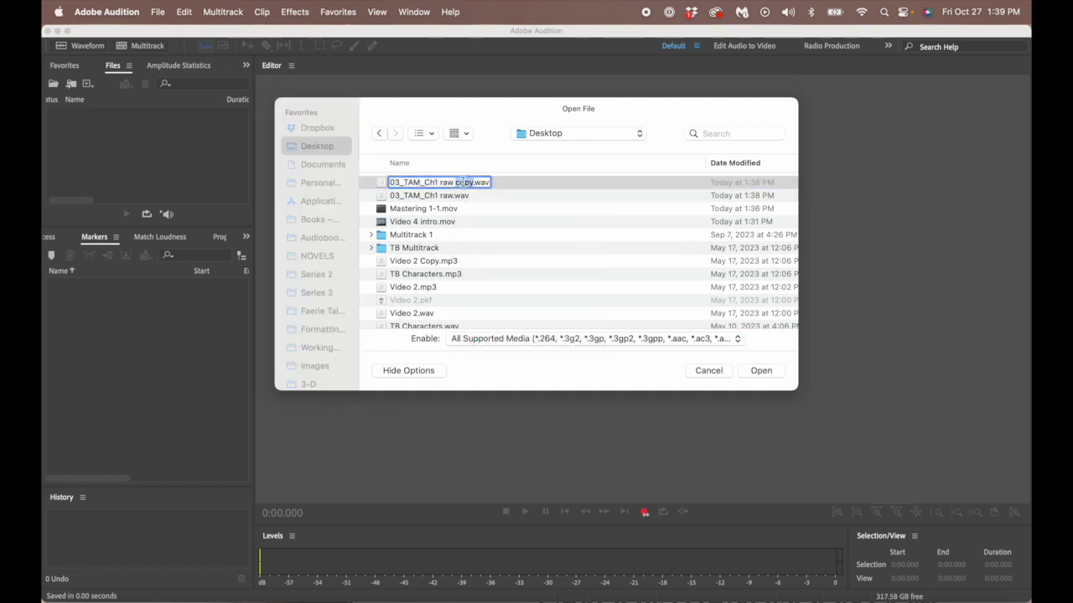
pyautogui.press('BackSpace')
pyautogui.press('BackSpace')
pyautogui.press('BackSpace')
pyautogui.press('BackSpace')
pyautogui.press('BackSpace')
pyautogui.press('BackSpace')
pyautogui.press('BackSpace')
pyautogui.press('BackSpace')
pyautogui.press('BackSpace')
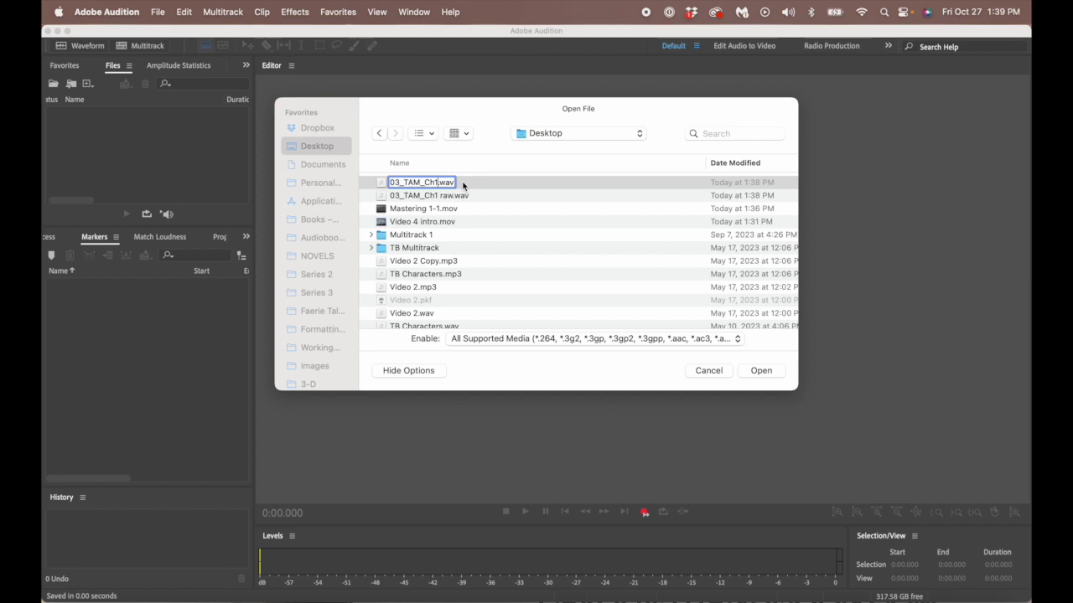
pyautogui.click(463, 182)
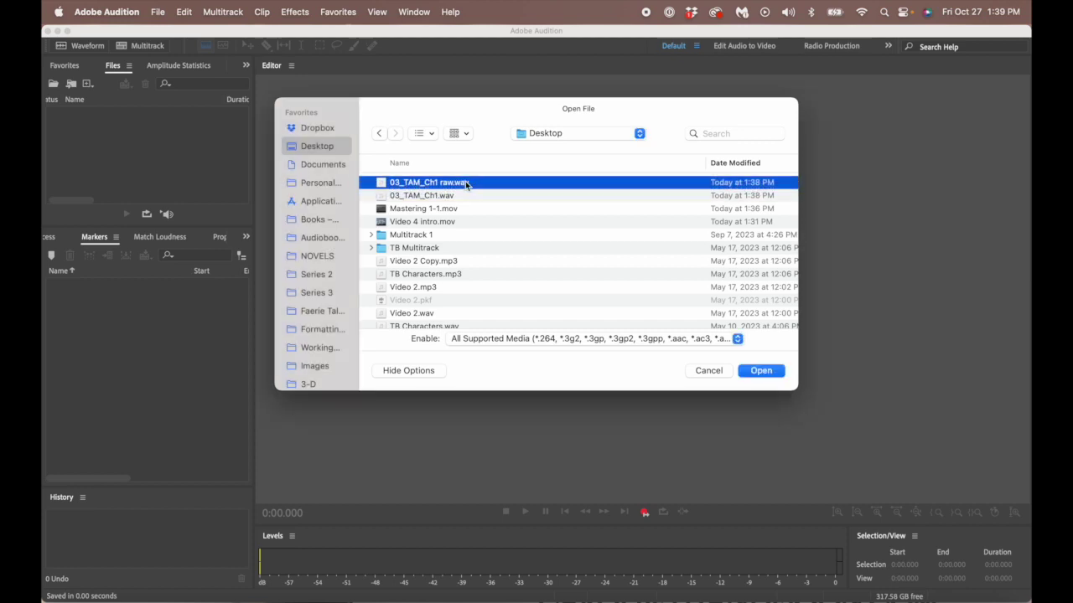
# Open 03_TAM_Ch1.wav from the Desktop and place the playhead within the first spoken sound, at about 0.787 s
pyautogui.click(460, 197)
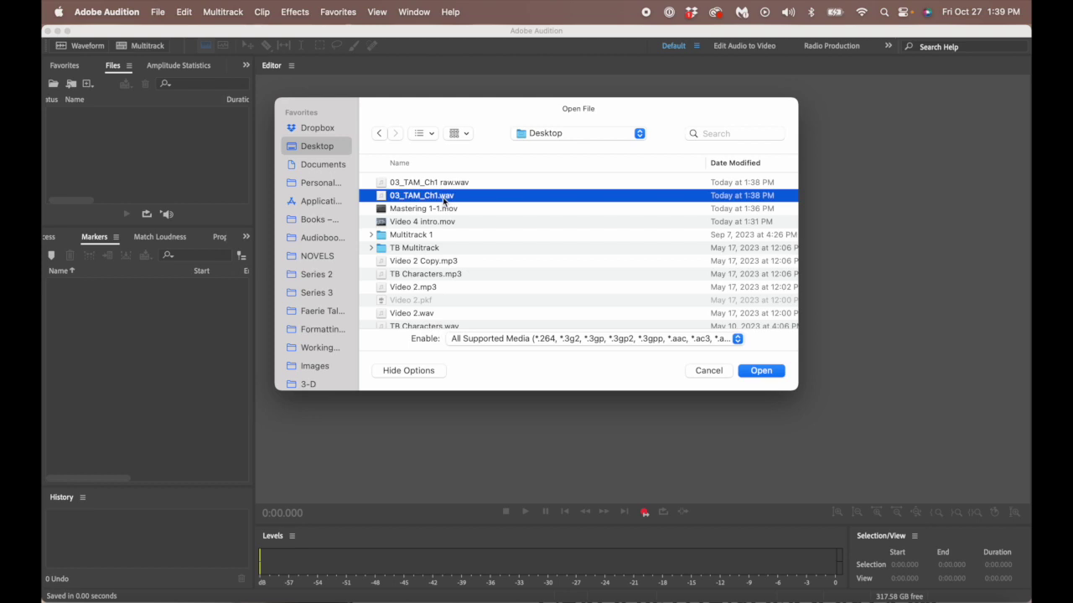
pyautogui.click(751, 371)
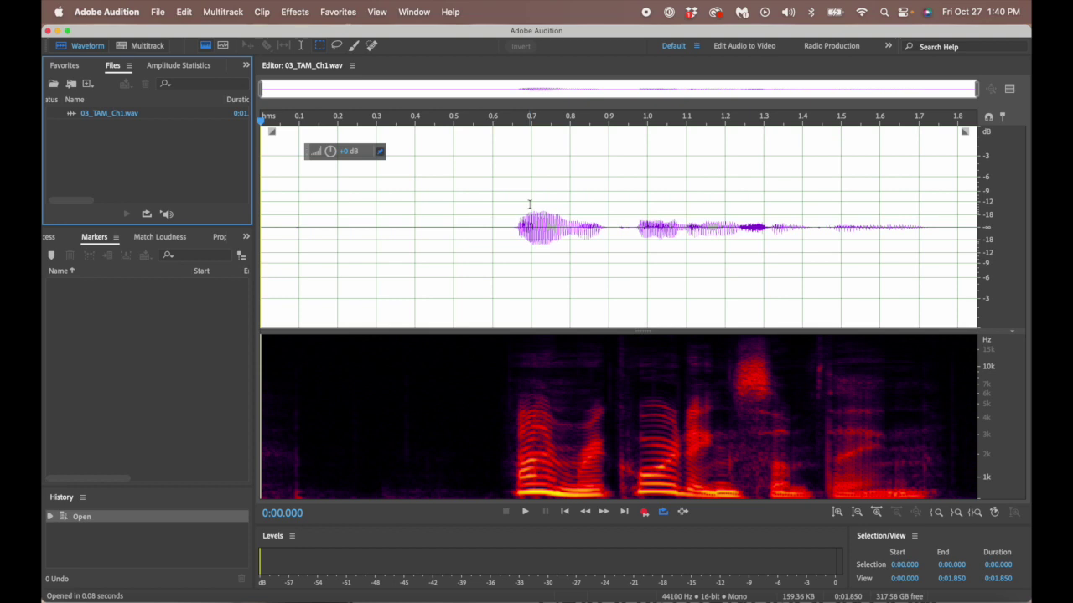
pyautogui.moveTo(478, 242); pyautogui.dragTo(982, 254)
pyautogui.click(566, 226)
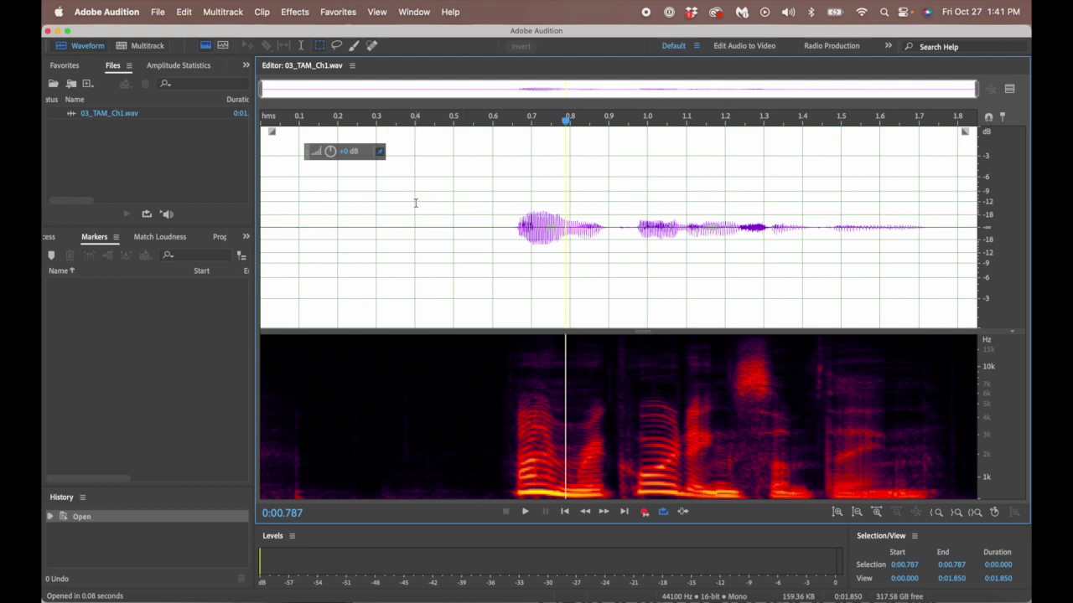
# Close 03_TAM_Ch1.wav and duplicate SiG for Adobe Audition raw.wav in the Adobe Audition Video Series folder
pyautogui.rightClick(99, 116)
pyautogui.click(213, 189)
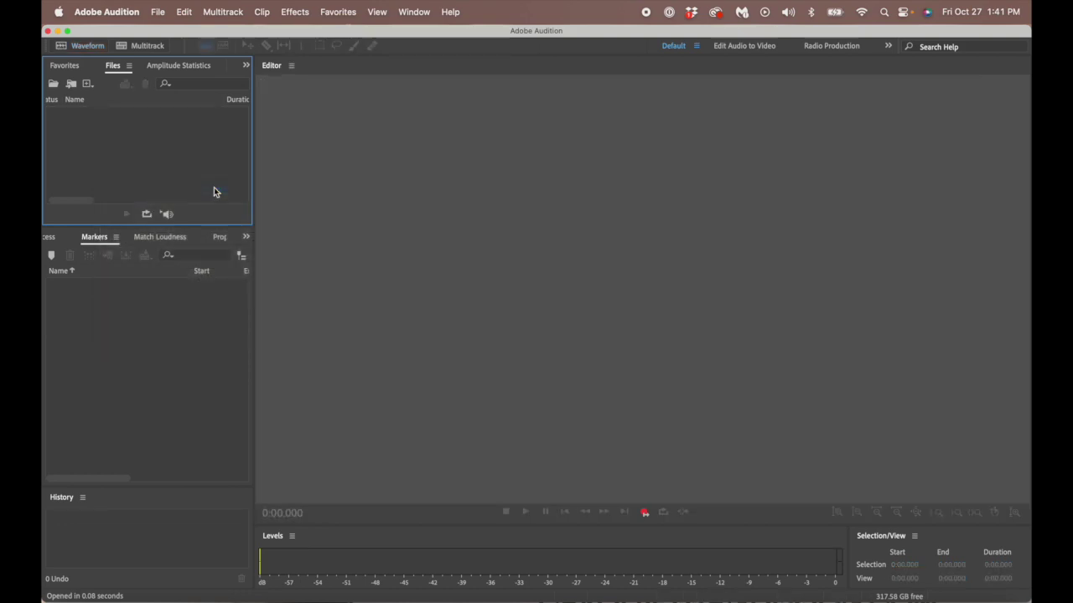
pyautogui.doubleClick(214, 192)
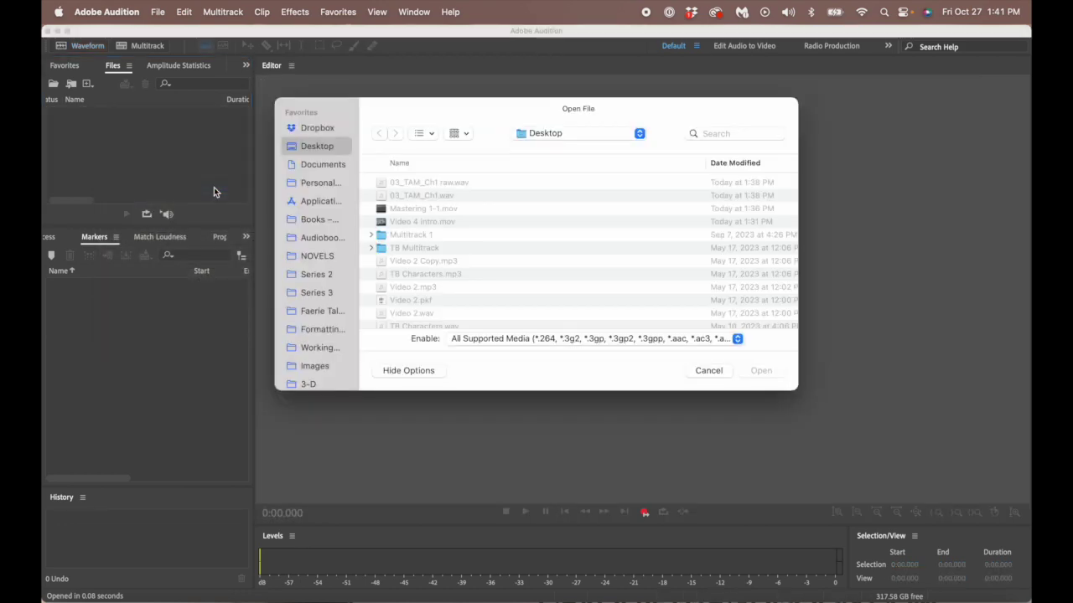
pyautogui.click(539, 135)
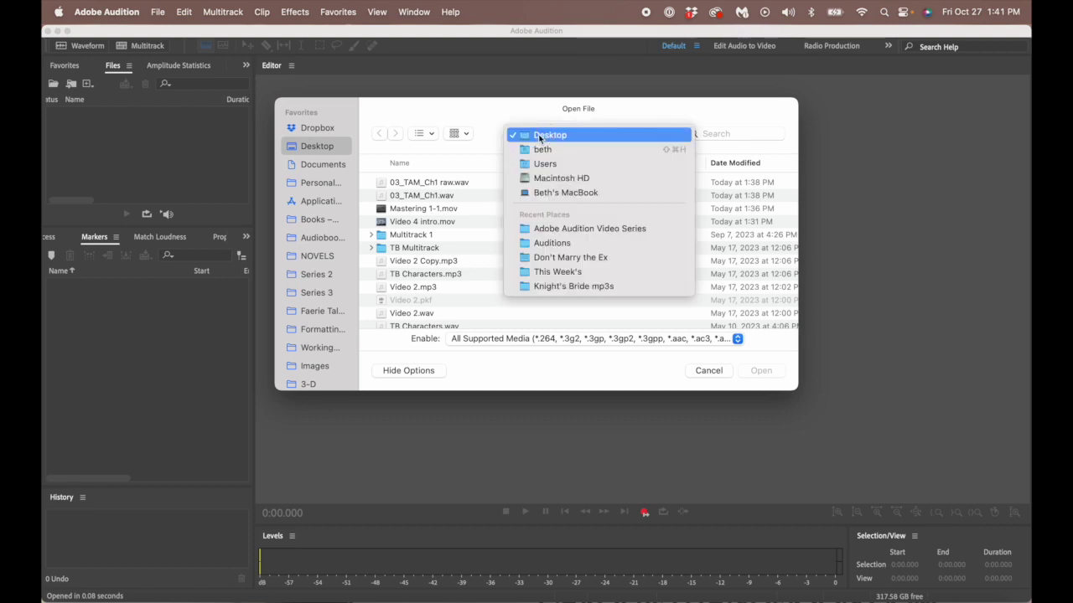
pyautogui.click(565, 228)
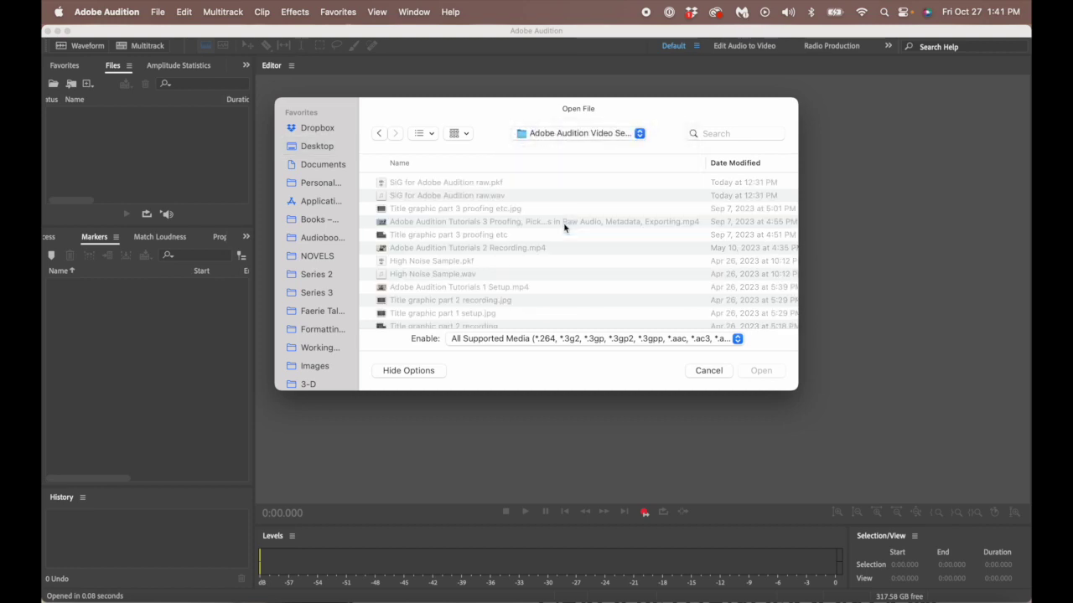
pyautogui.click(433, 197)
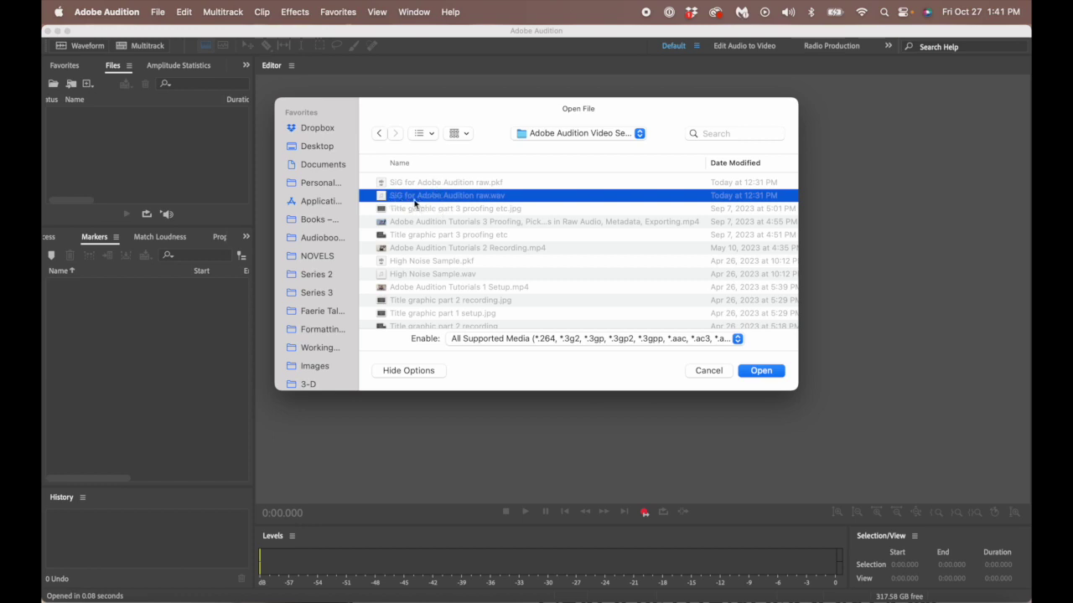
pyautogui.rightClick(462, 202)
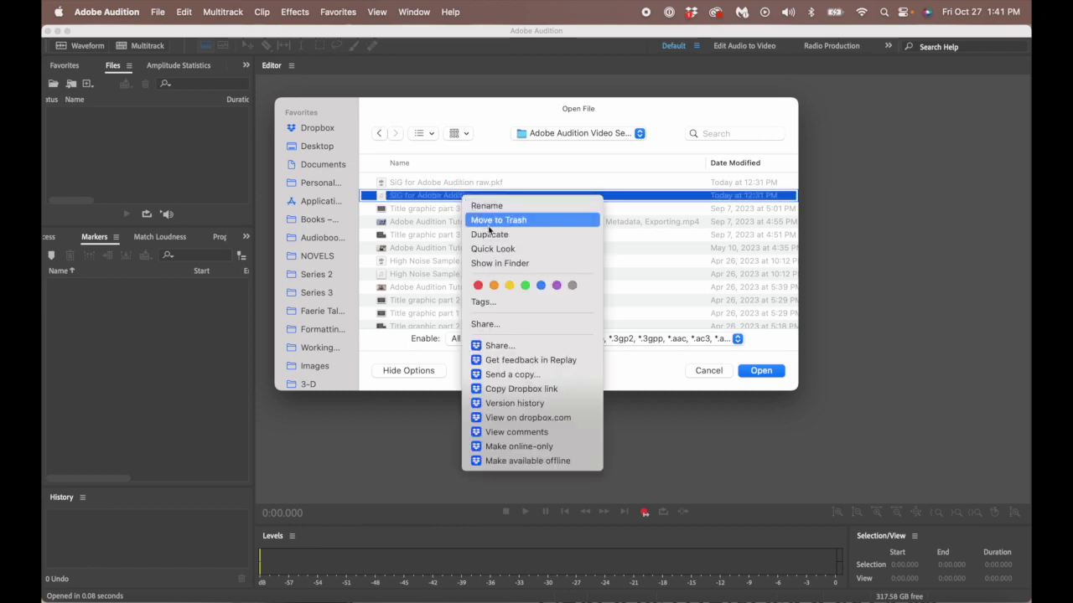
pyautogui.click(489, 234)
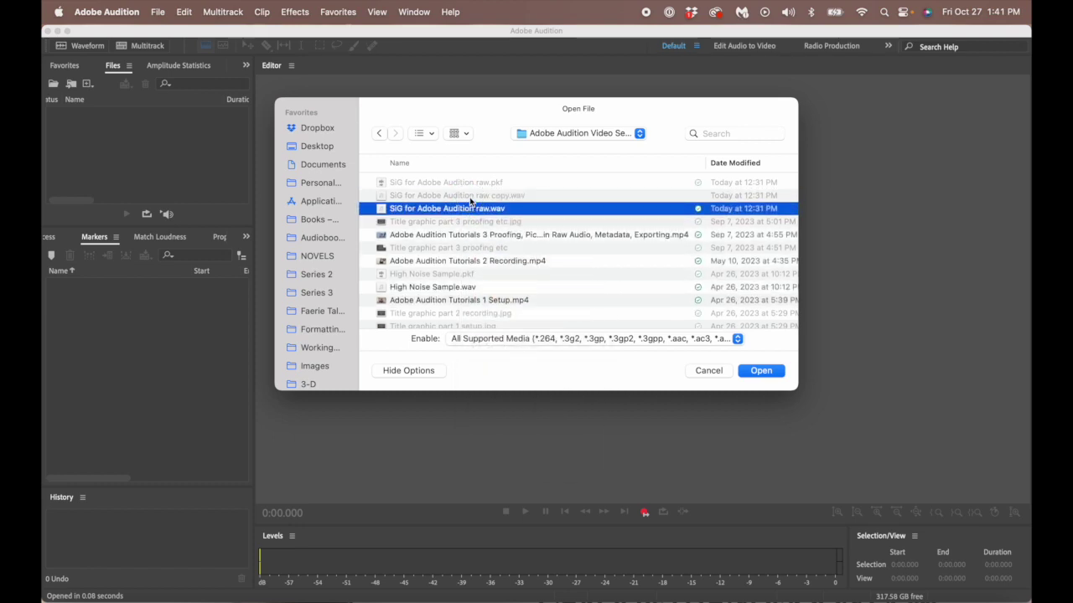
# Rename the duplicated raw file as SiG for Adobe Audition.wav and open it
pyautogui.click(472, 195)
pyautogui.rightClick(474, 196)
pyautogui.click(507, 205)
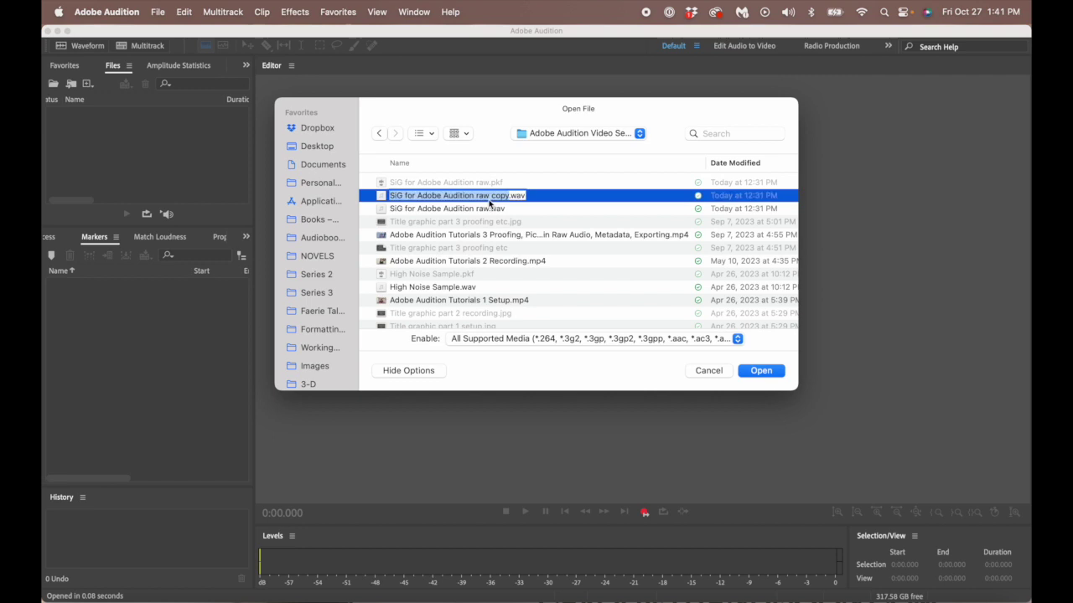
pyautogui.click(494, 194)
pyautogui.press('BackSpace')
pyautogui.press('BackSpace')
pyautogui.press('BackSpace')
pyautogui.press('BackSpace')
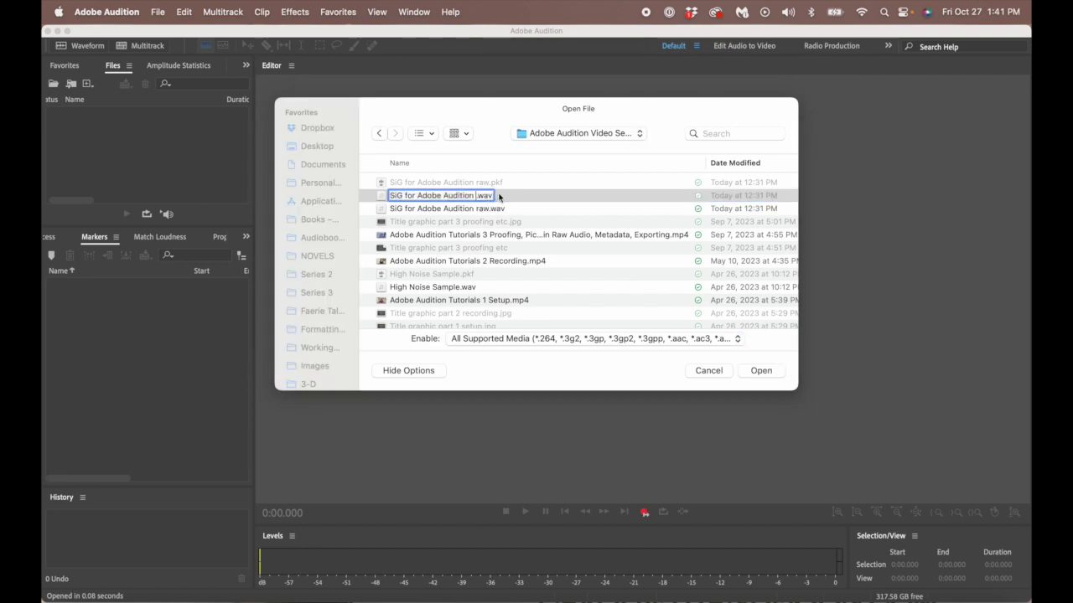
pyautogui.press('Return')
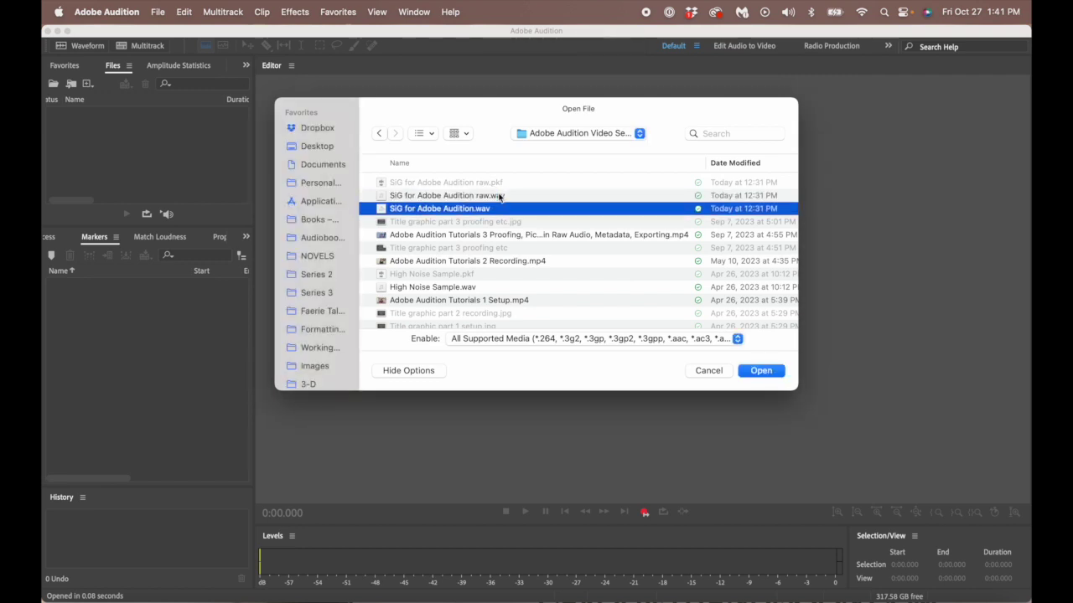
pyautogui.click(760, 371)
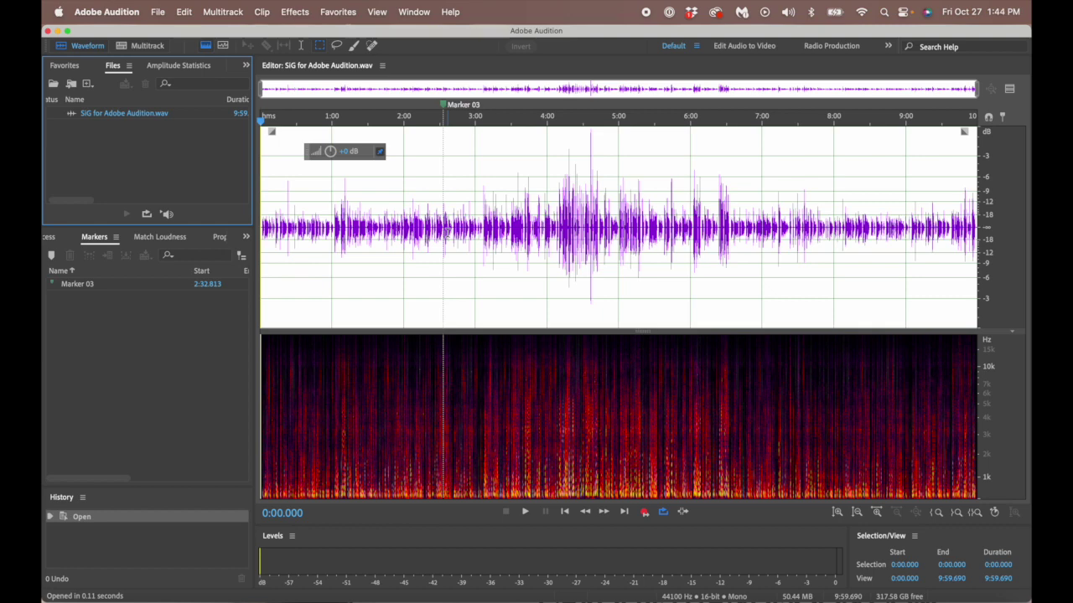
# Go to Marker 03 and play the phrase that follows it, between about 2:32.9 and 2:37.3
pyautogui.click(115, 285)
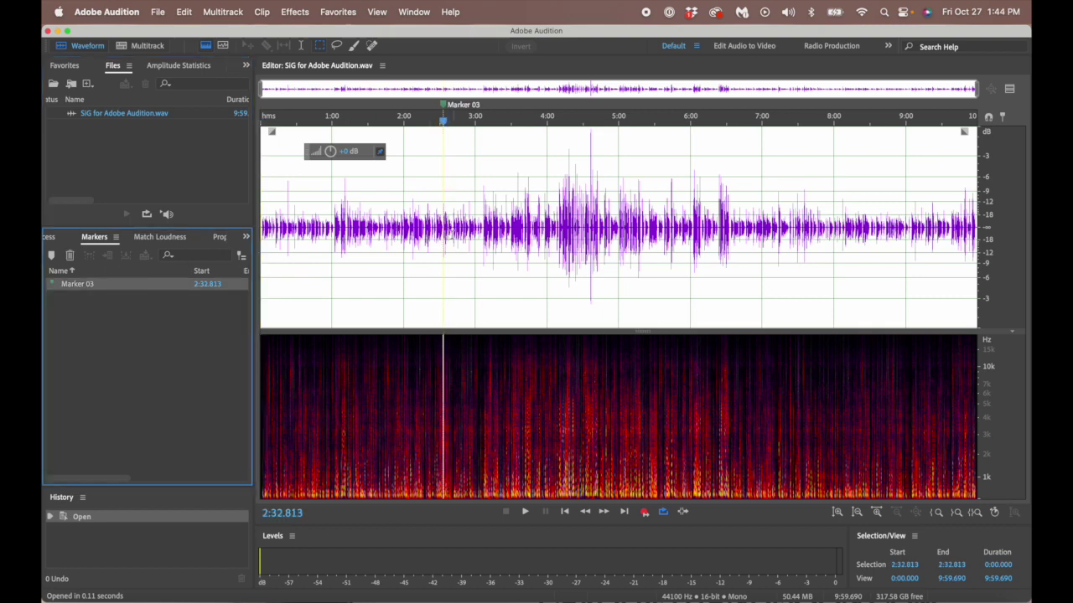
pyautogui.press('=')
pyautogui.scroll(3, 447, 226)
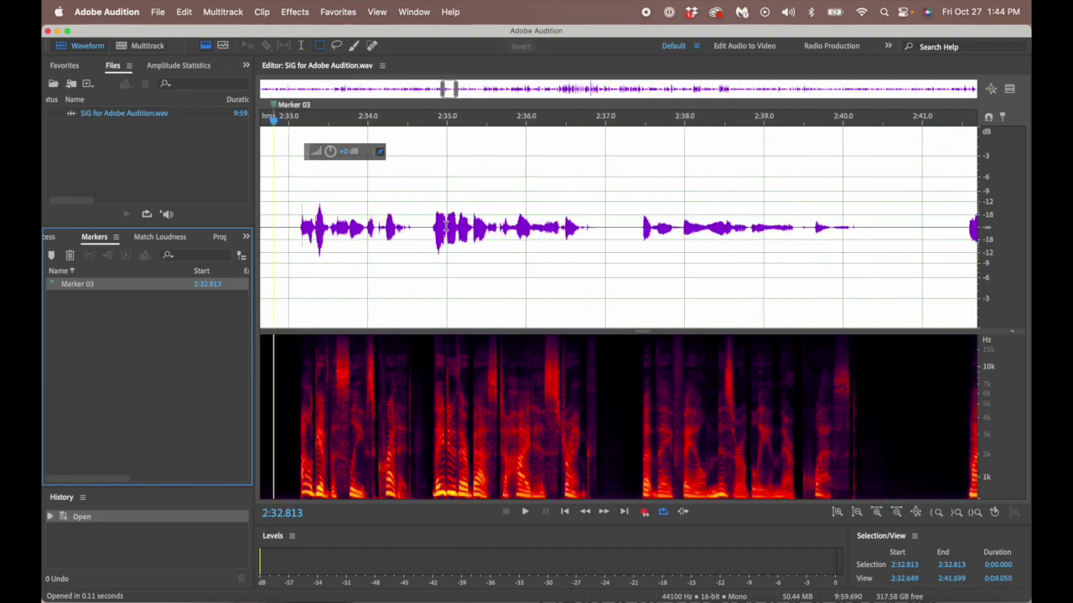
pyautogui.hscroll(-2, 401, 241)
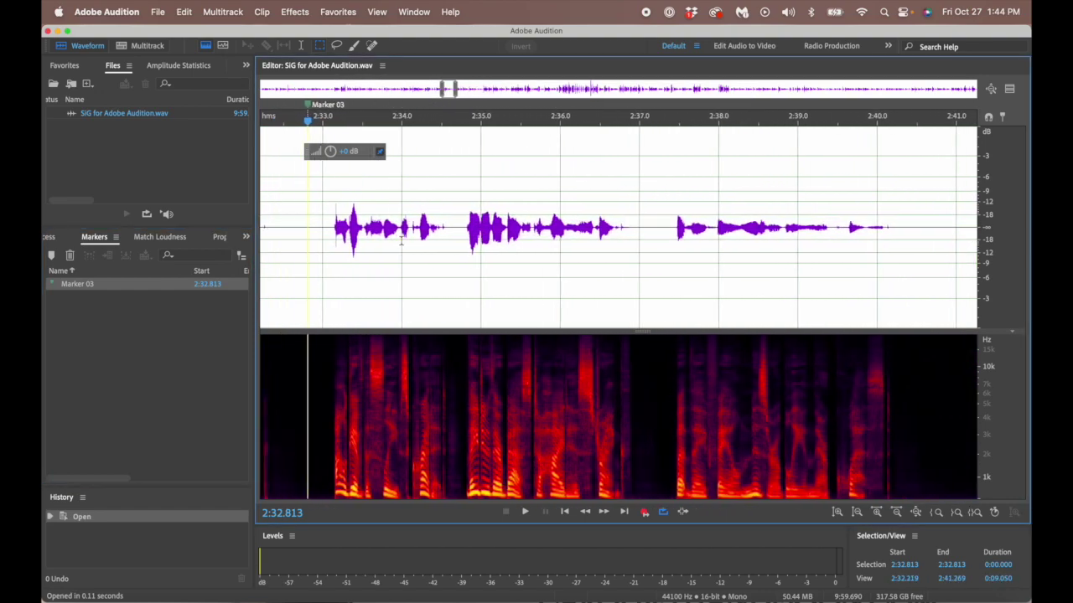
pyautogui.moveTo(321, 240); pyautogui.dragTo(670, 260)
pyautogui.press('space')
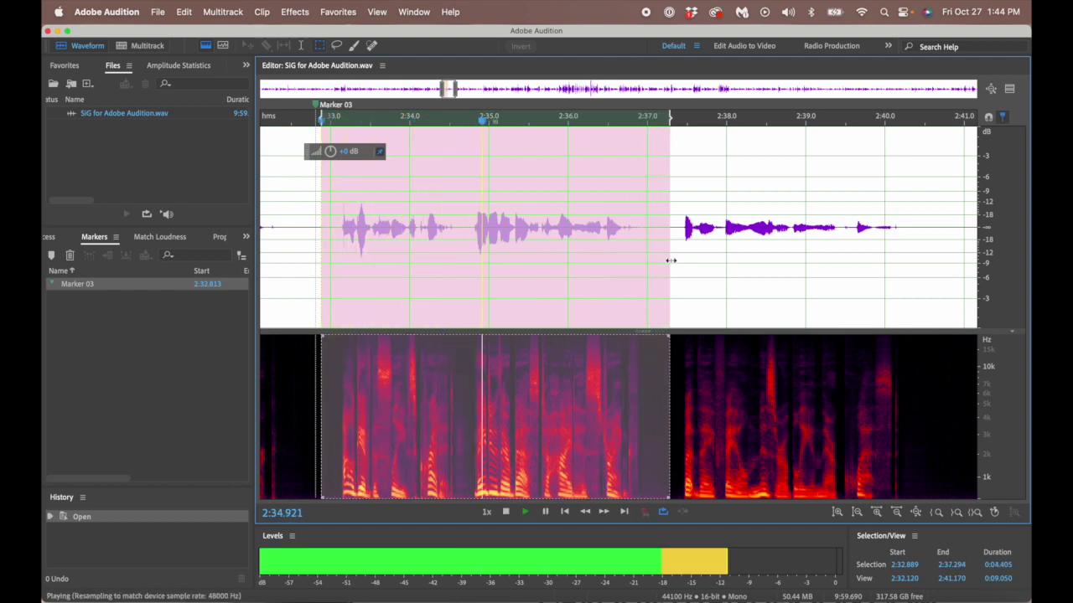
pyautogui.press('space')
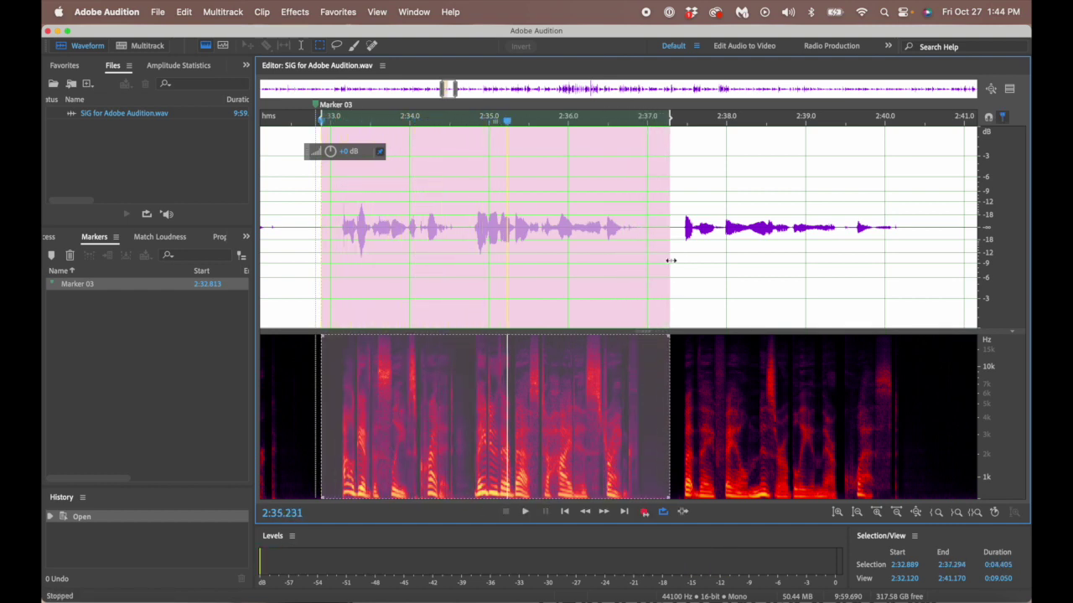
pyautogui.click(333, 225)
pyautogui.press('space')
pyautogui.press('space')
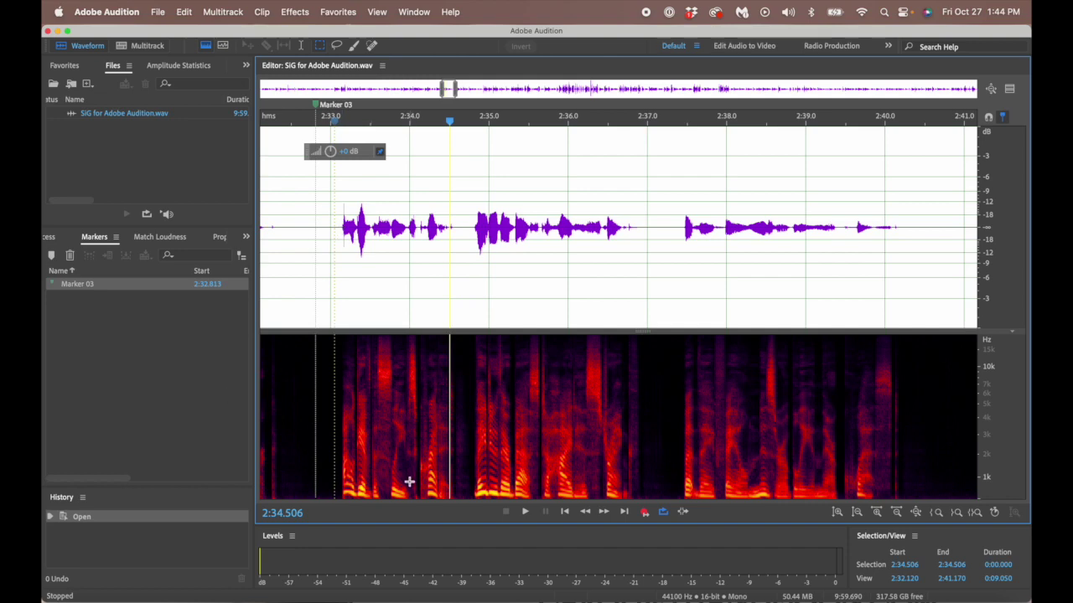
# Select the lowest frequencies in the spectrogram from 2:34.042 to 2:34.125 and listen to the audio around them
pyautogui.scroll(5, 408, 481)
pyautogui.moveTo(419, 488); pyautogui.dragTo(457, 506)
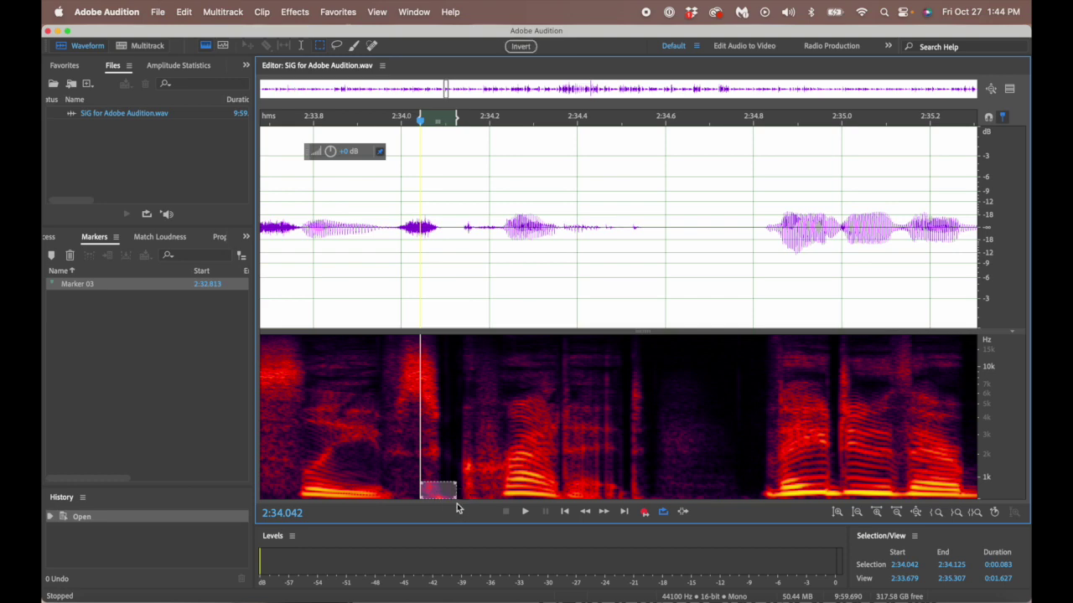
pyautogui.press('space')
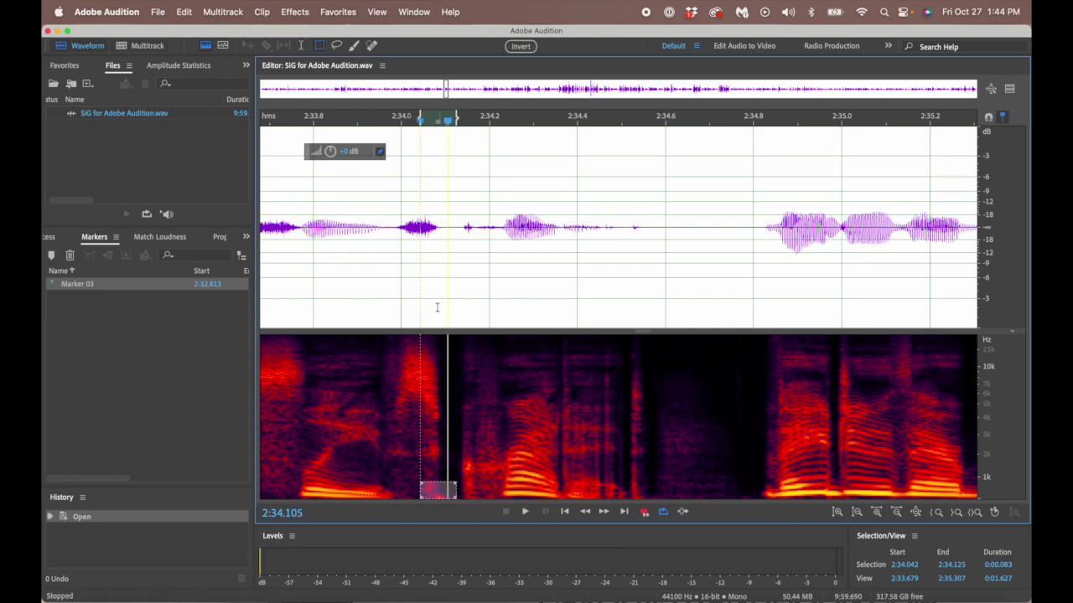
pyautogui.click(375, 247)
pyautogui.press('space')
pyautogui.press('space')
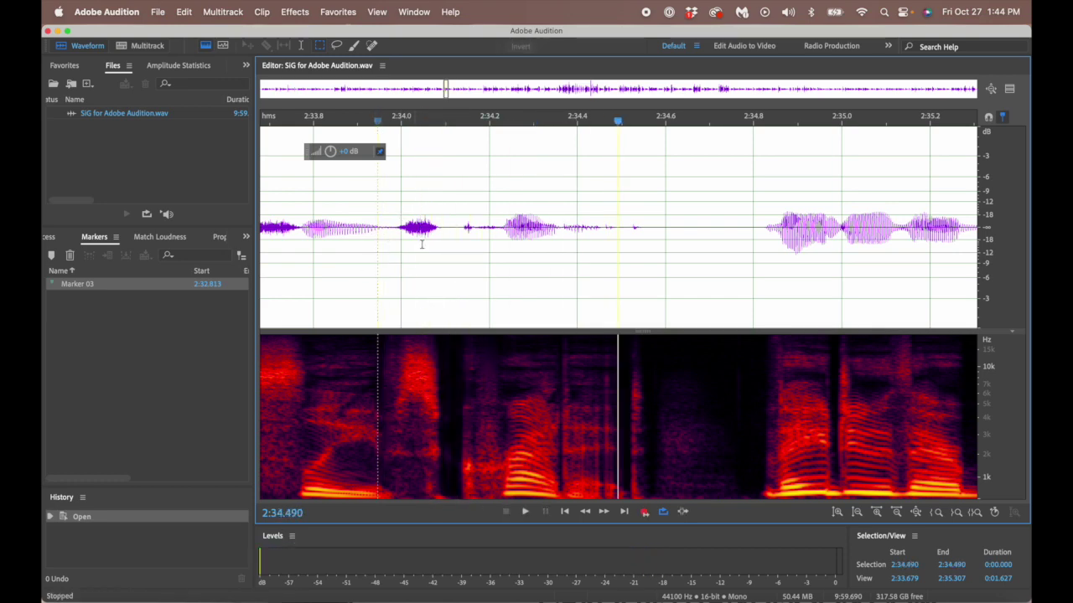
# Select the phrase after Marker 03 from 2:32.945 to 2:37.447 and open the FFT Filter effect for it
pyautogui.scroll(-4, 474, 256)
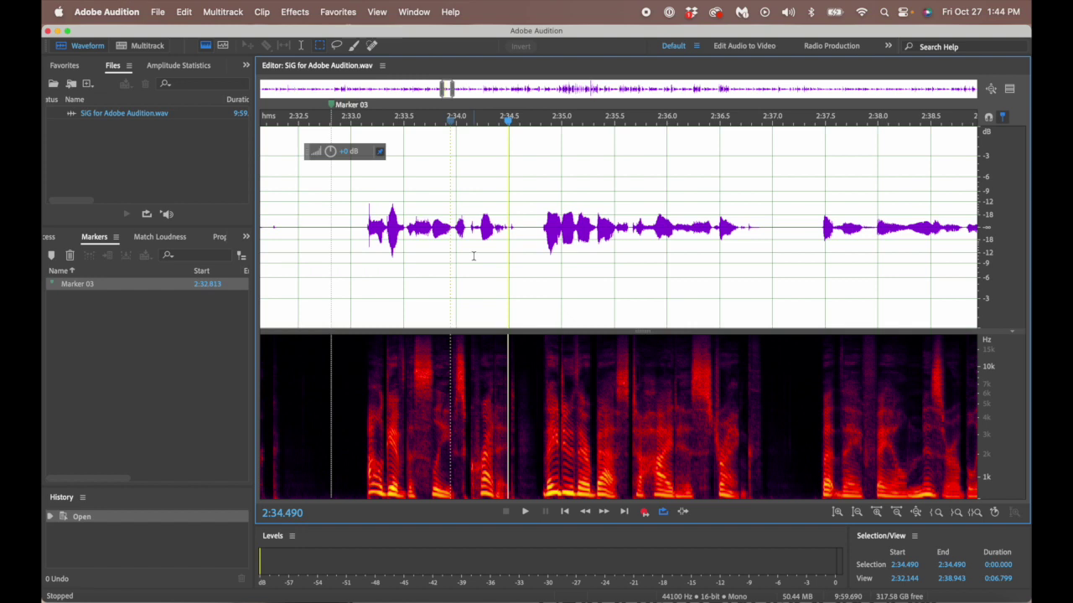
pyautogui.click(337, 224)
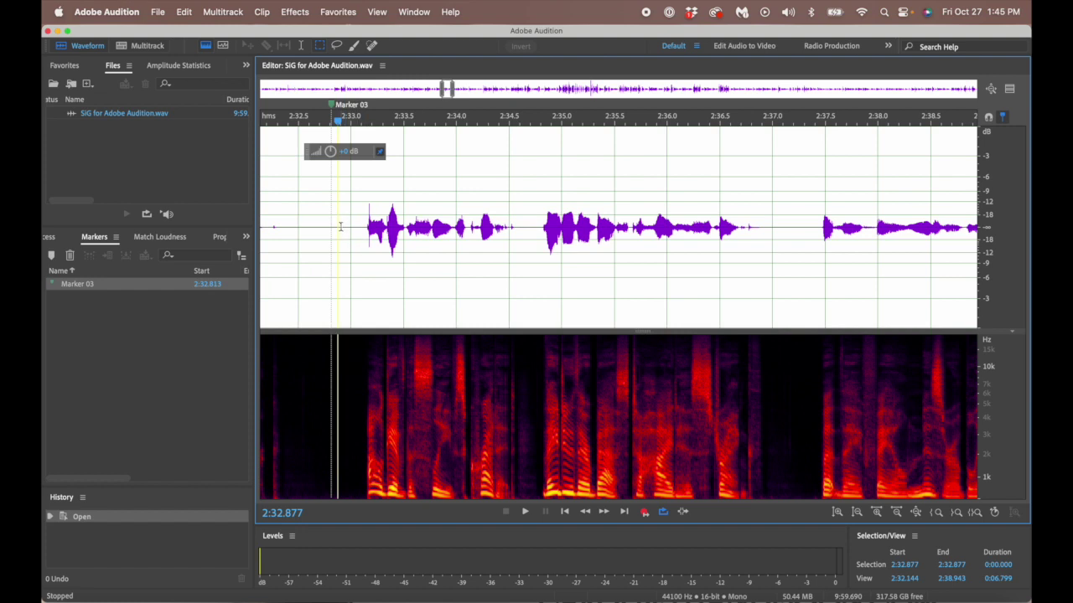
pyautogui.moveTo(345, 232); pyautogui.dragTo(820, 263)
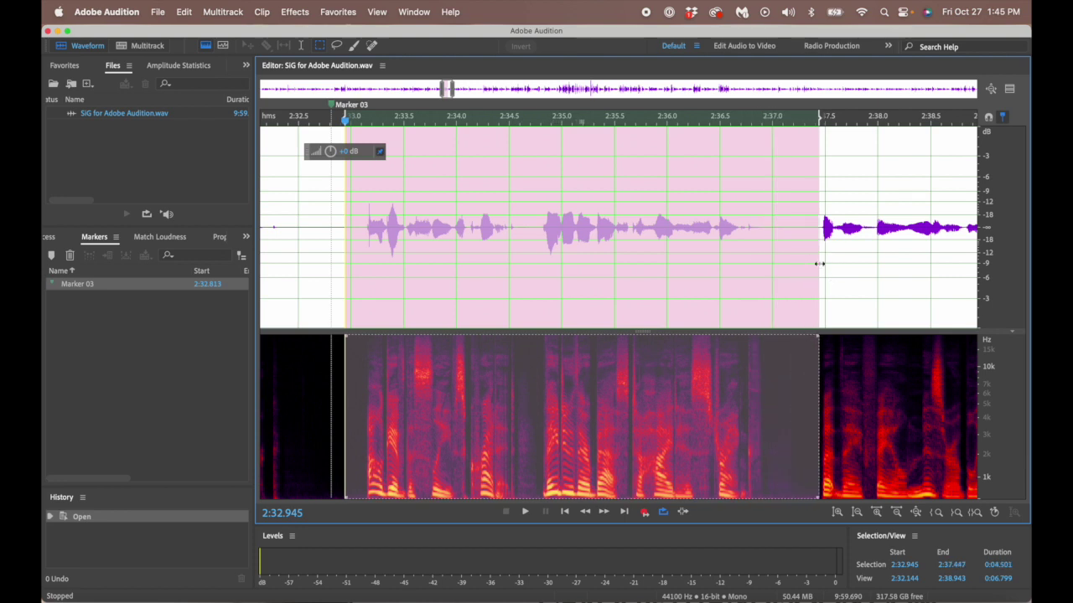
pyautogui.click(295, 12)
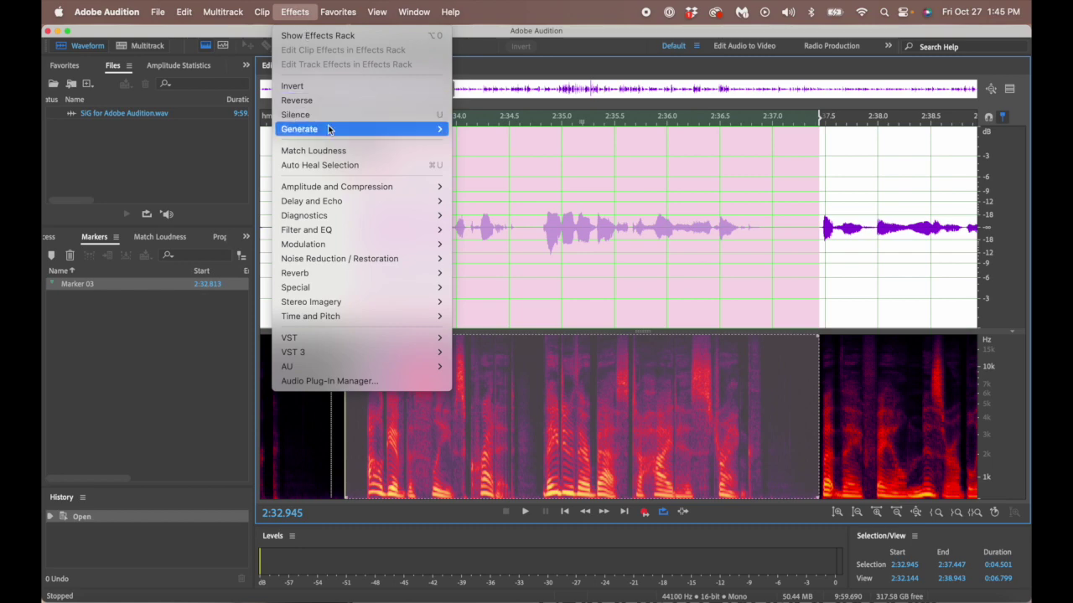
pyautogui.moveTo(342, 231)
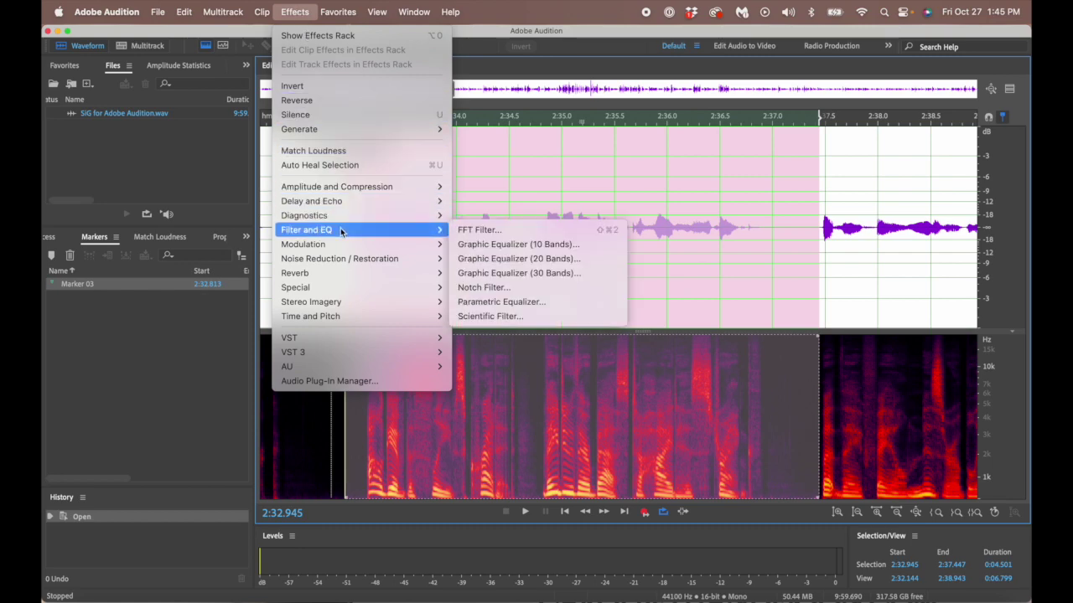
pyautogui.click(483, 230)
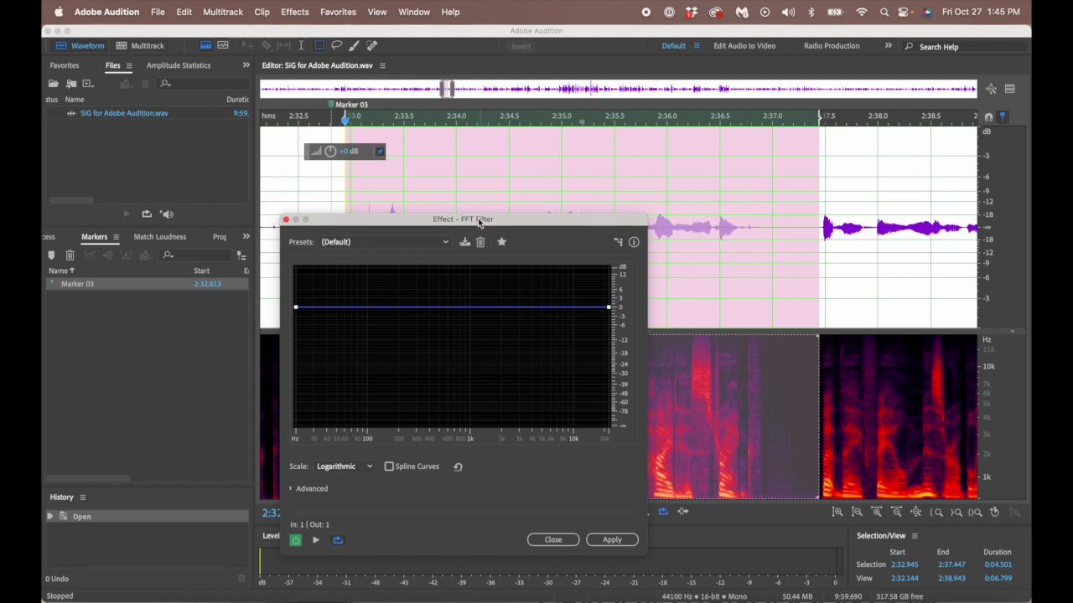
pyautogui.moveTo(480, 218); pyautogui.dragTo(476, 160)
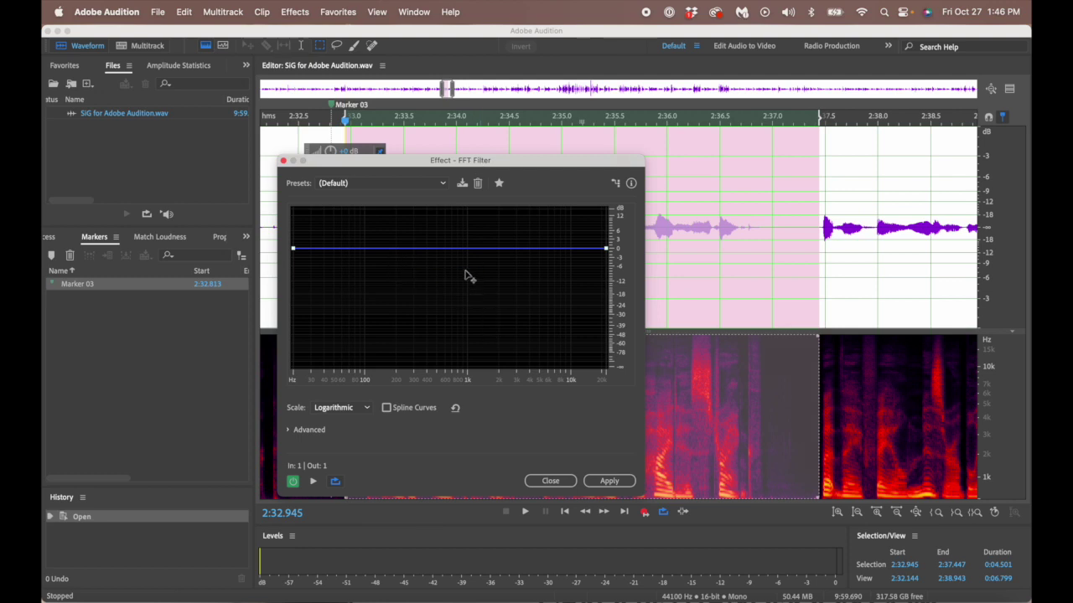
# Load the Additional Low Rolloff preset in the FFT Filter, reset its curve, and return to the Default preset
pyautogui.click(425, 182)
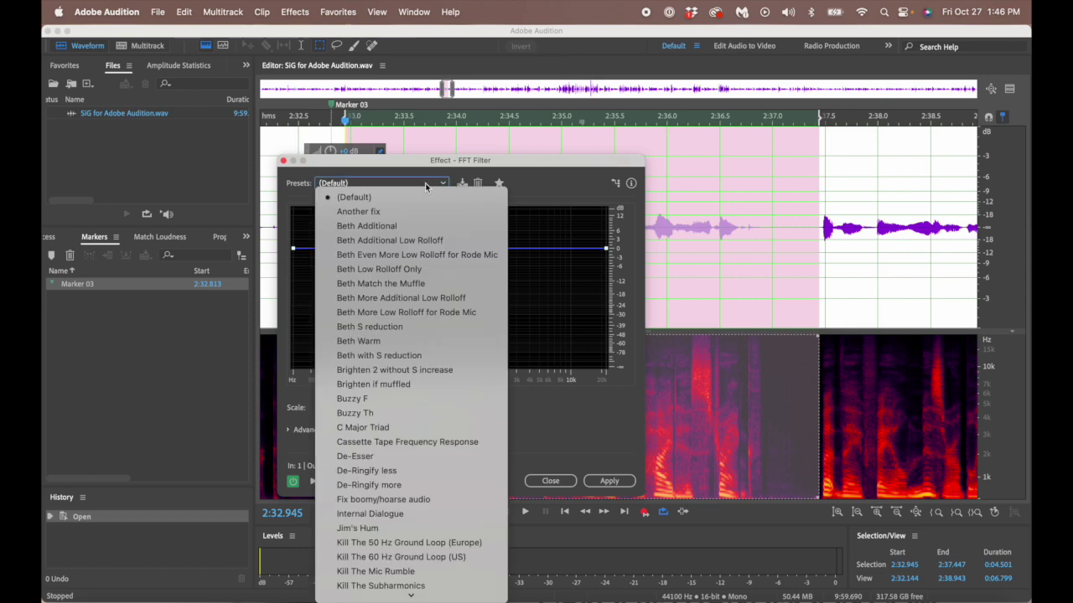
pyautogui.click(427, 239)
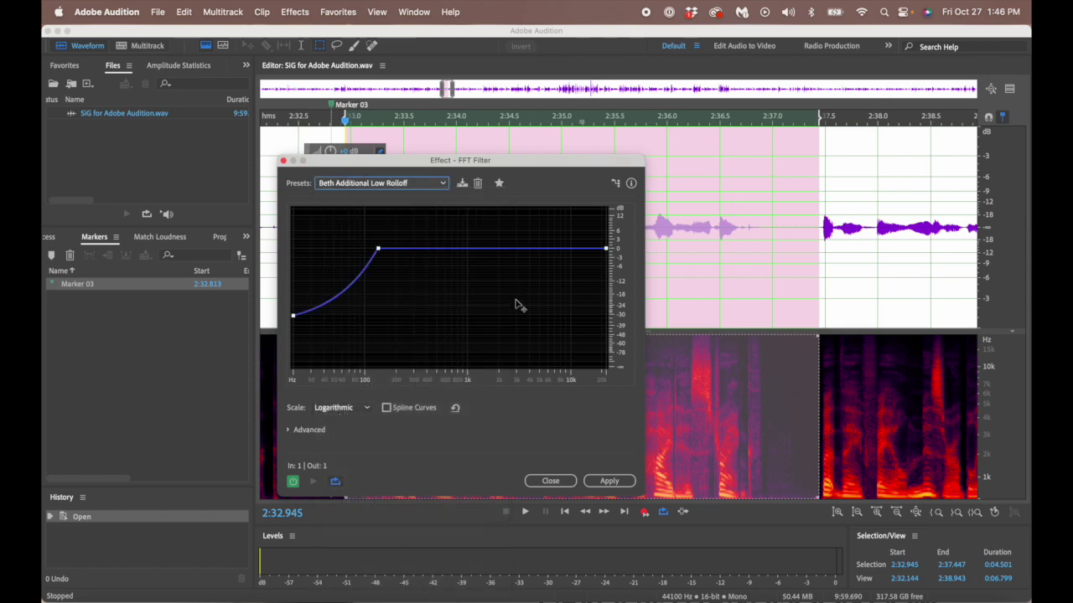
pyautogui.click(454, 411)
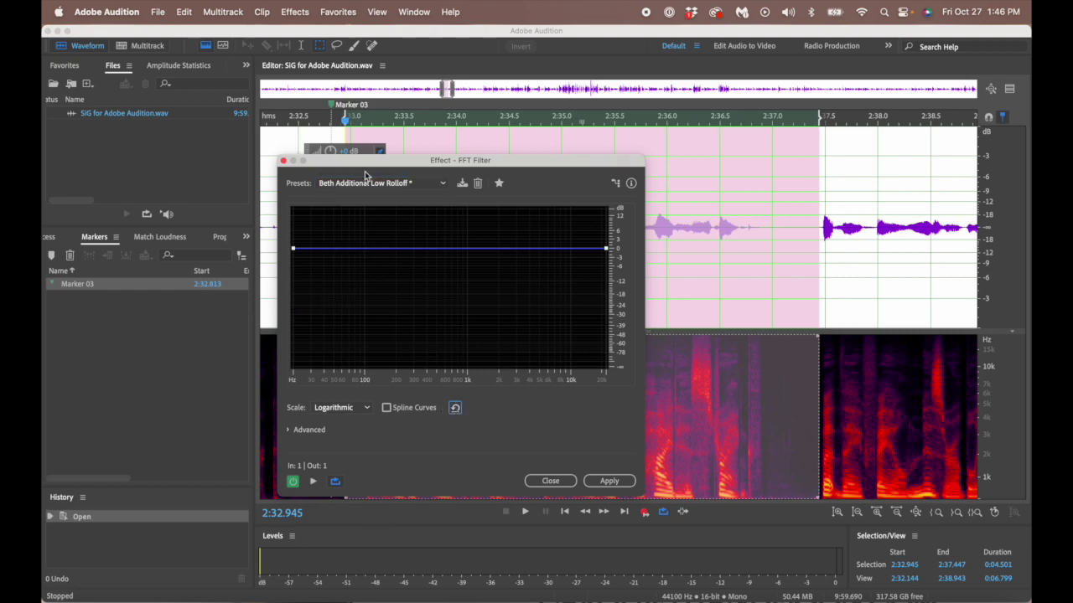
pyautogui.click(367, 183)
pyautogui.click(368, 196)
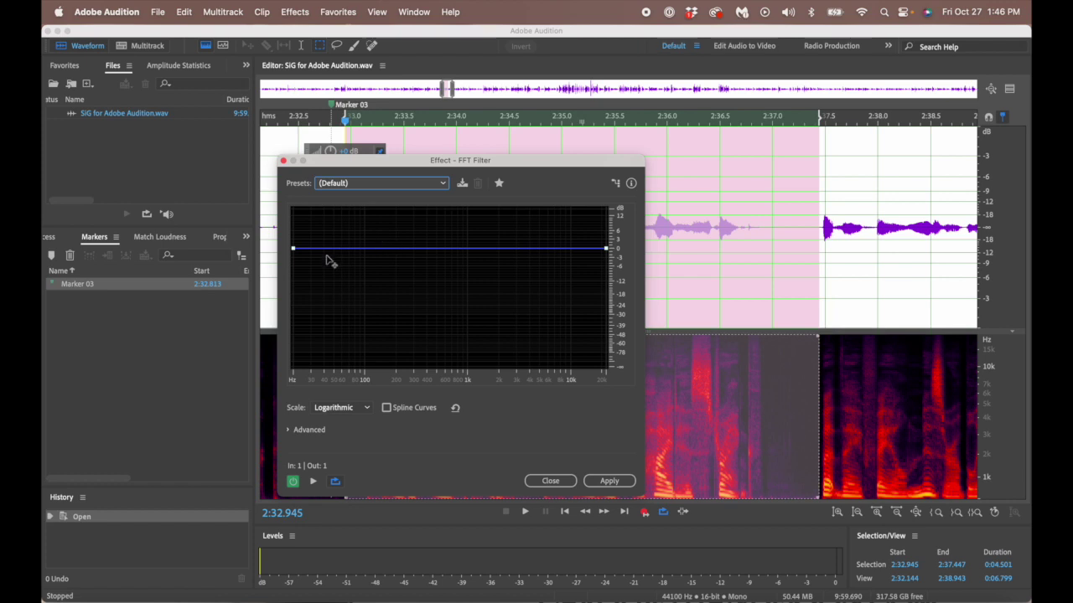
# Add a point to the FFT Filter curve at 79.3 Hz and set its level to 0 dB
pyautogui.moveTo(294, 255)
pyautogui.click(355, 249)
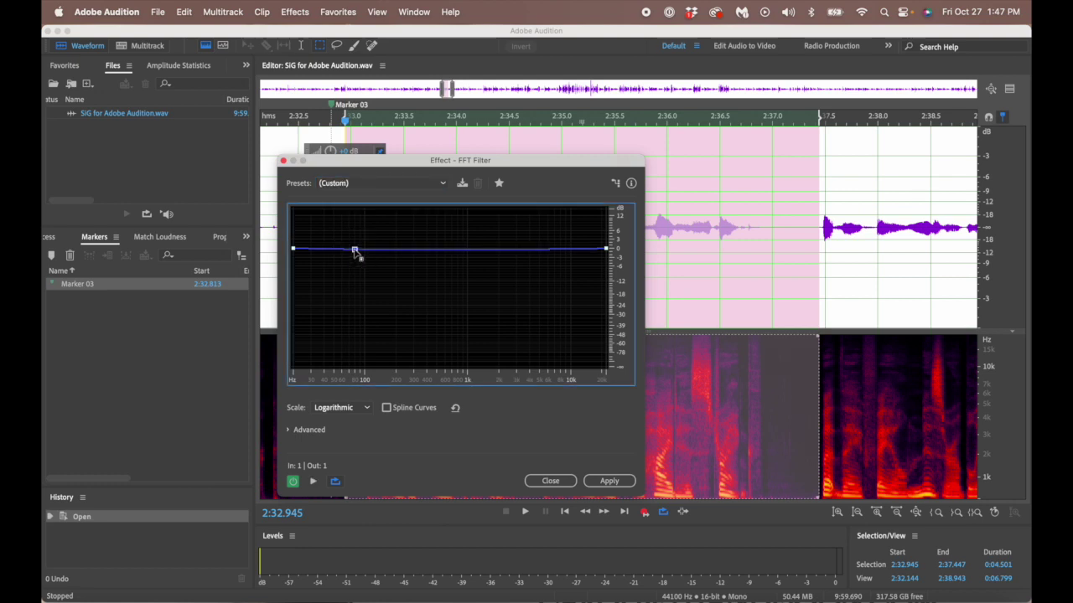
pyautogui.rightClick(355, 251)
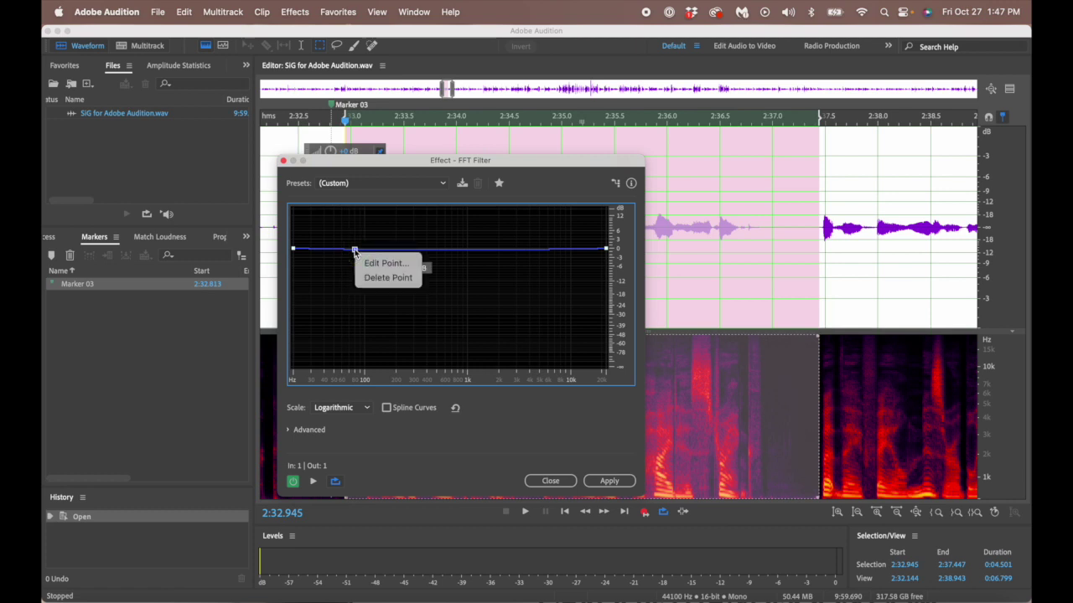
pyautogui.click(385, 263)
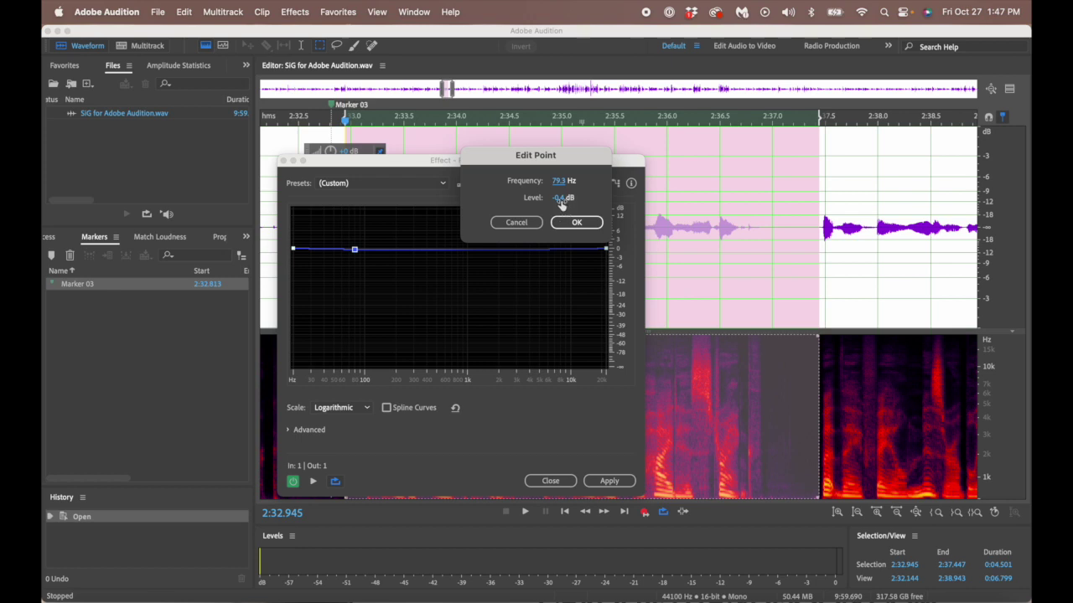
pyautogui.click(559, 199)
pyautogui.write('0')
pyautogui.click(581, 225)
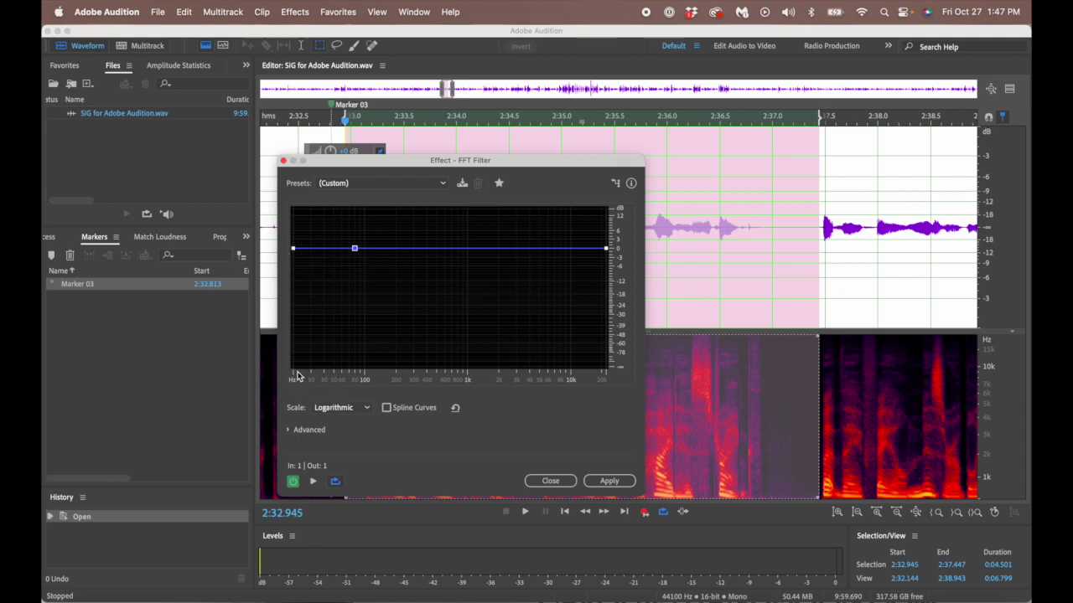
# Lower the curve's lowest-frequency endpoint to the minimum level and add three shaping points along the roll-off
pyautogui.click(293, 250)
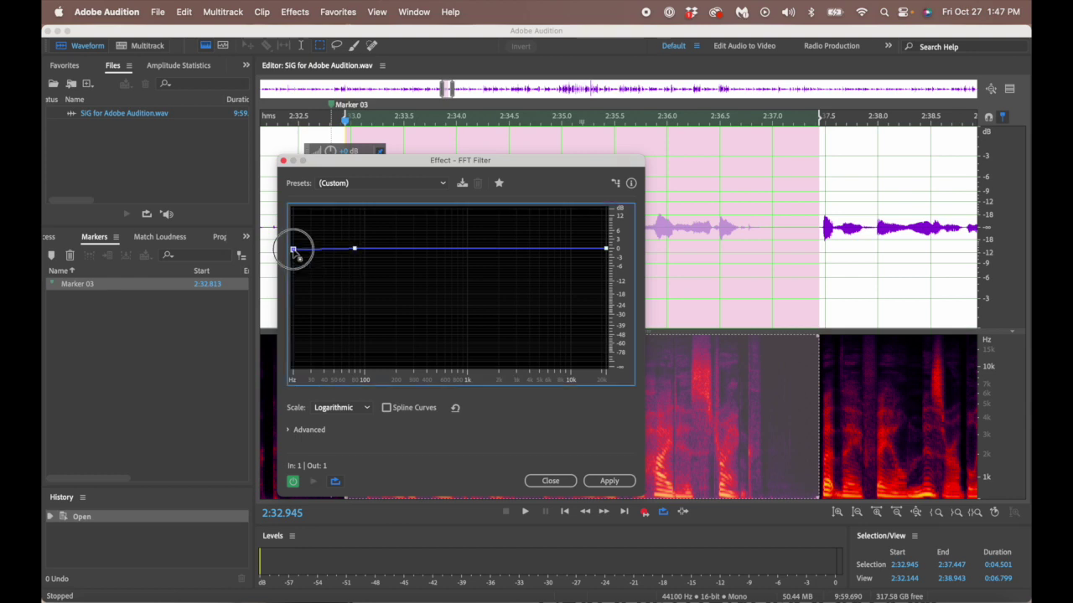
pyautogui.moveTo(293, 250); pyautogui.dragTo(293, 368)
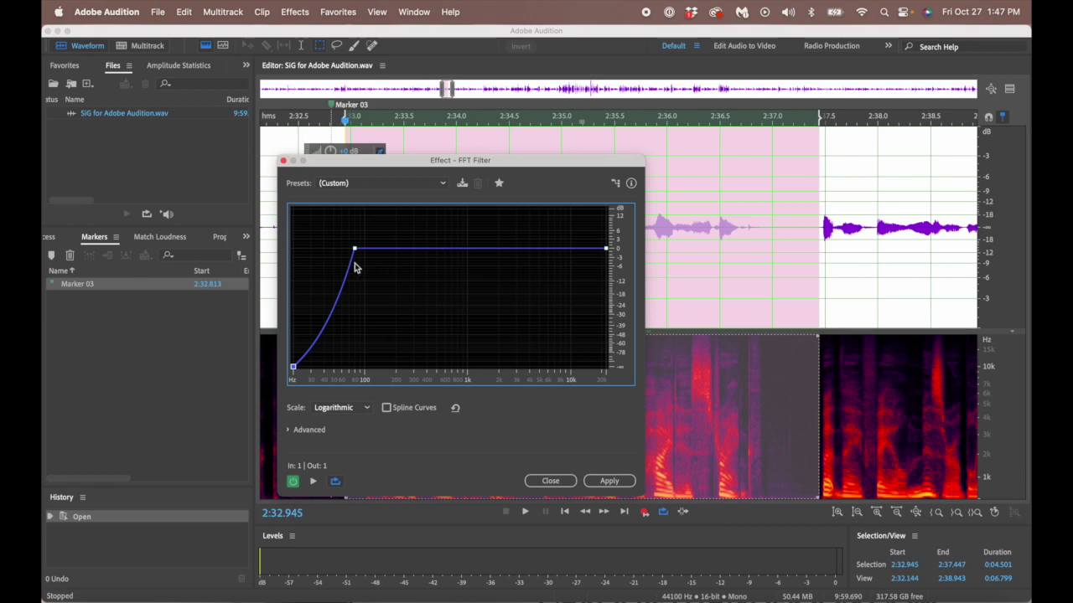
pyautogui.click(351, 258)
pyautogui.moveTo(350, 258); pyautogui.dragTo(347, 254)
pyautogui.click(339, 275)
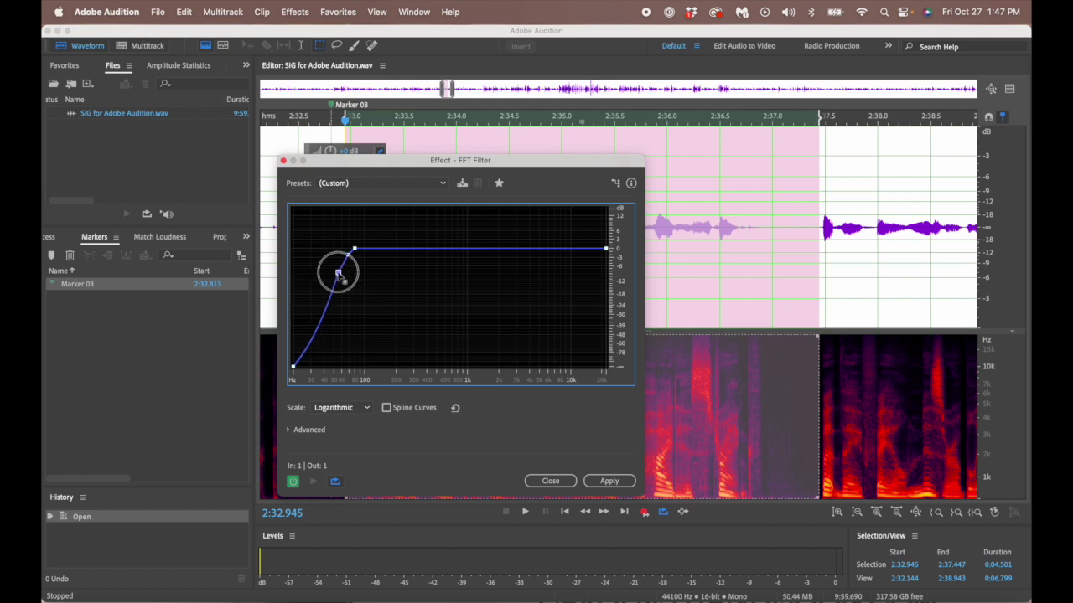
pyautogui.click(331, 292)
pyautogui.moveTo(332, 292); pyautogui.dragTo(329, 293)
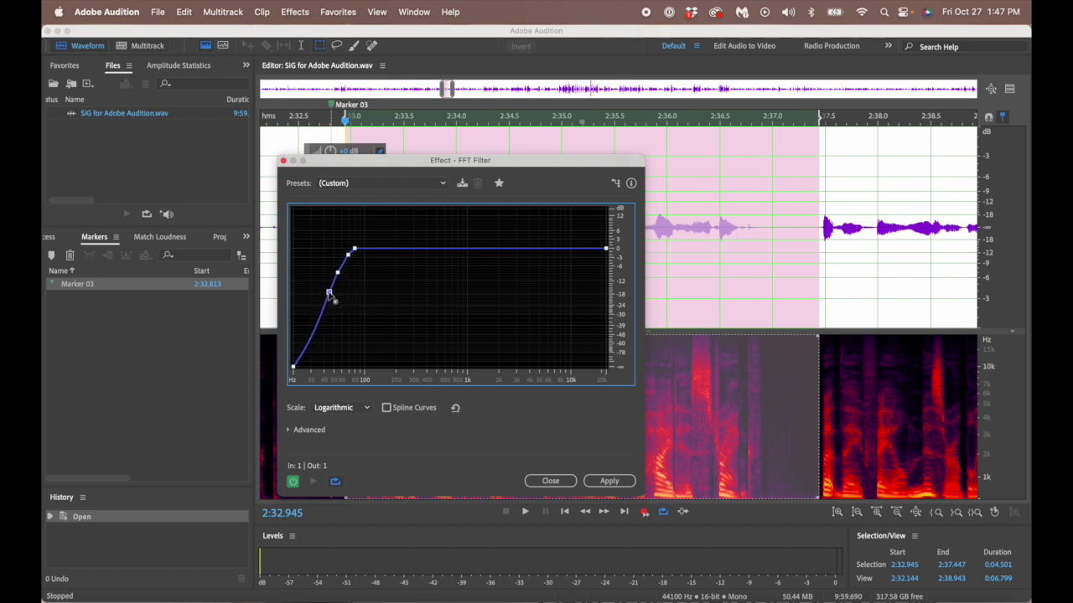
# Steepen the roll-off with a minimum-level point just above 40 Hz, and reset the FFT Filter curve to flat
pyautogui.moveTo(315, 328); pyautogui.dragTo(321, 367)
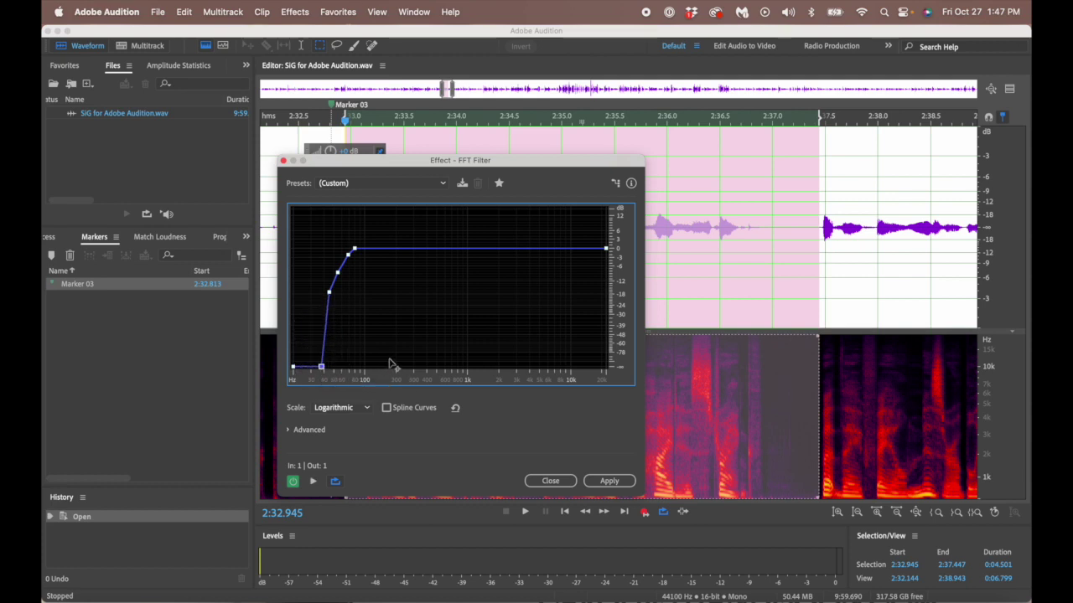
pyautogui.click(329, 293)
pyautogui.moveTo(330, 293); pyautogui.dragTo(333, 297)
pyautogui.moveTo(321, 367); pyautogui.dragTo(328, 367)
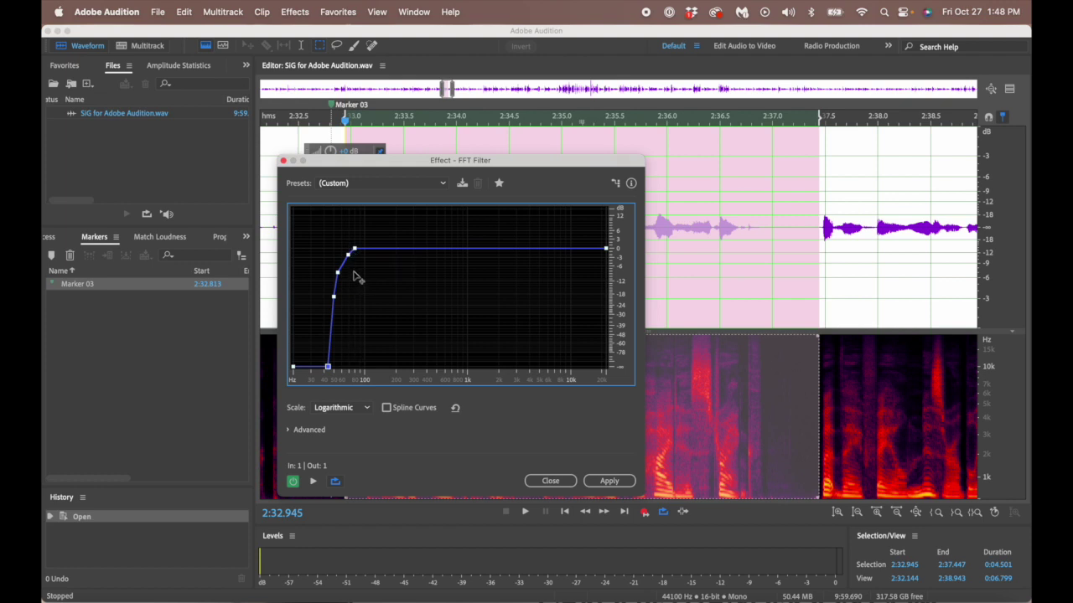
pyautogui.click(456, 410)
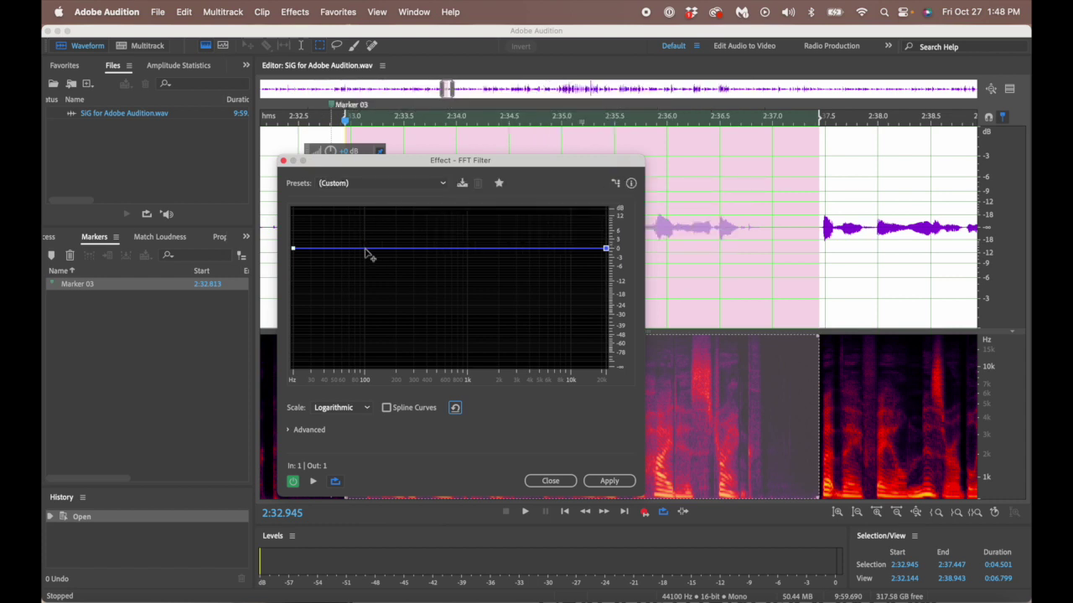
# Add a point to the FFT Filter curve at 100.3 Hz and set its level to 0 dB
pyautogui.click(366, 250)
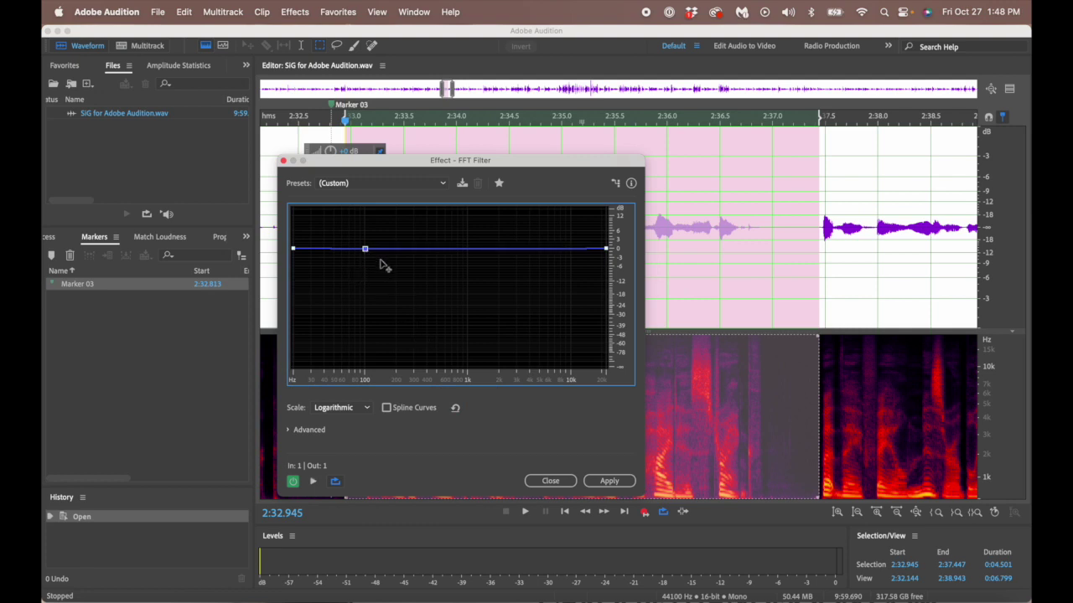
pyautogui.rightClick(365, 251)
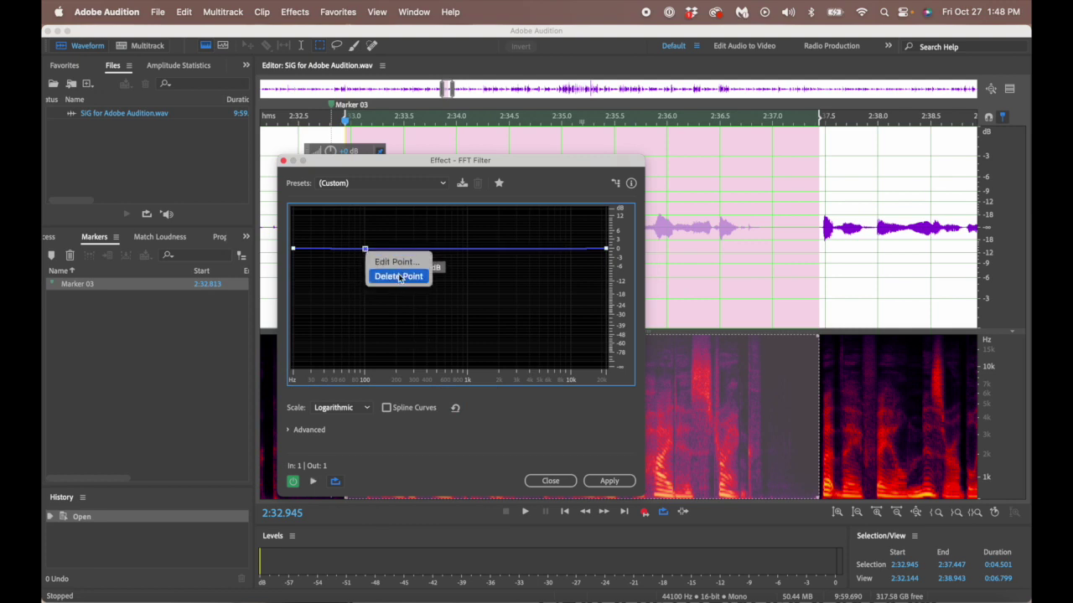
pyautogui.click(397, 260)
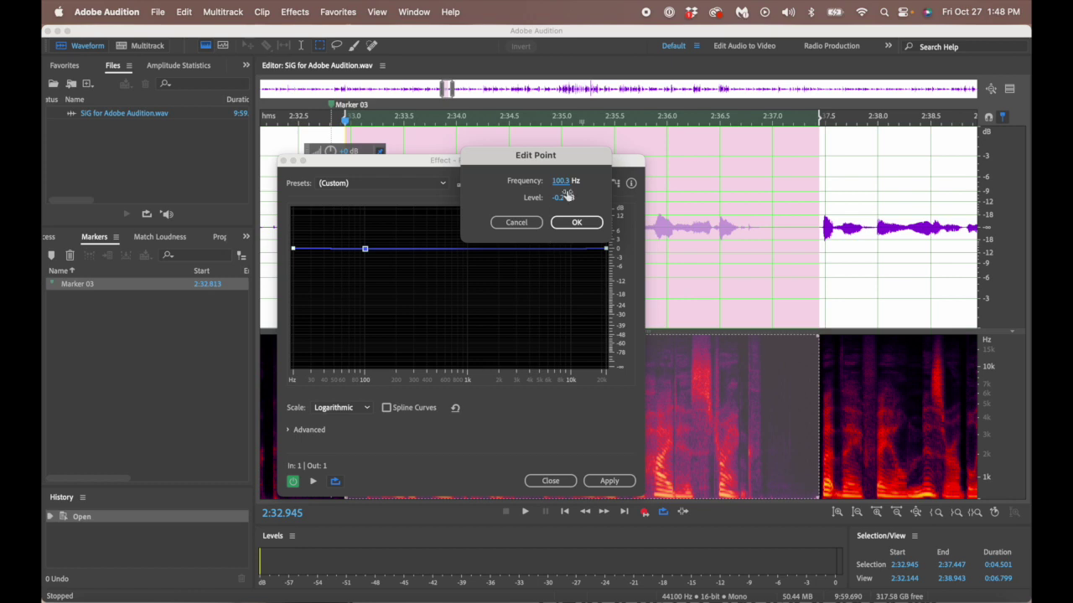
pyautogui.click(565, 197)
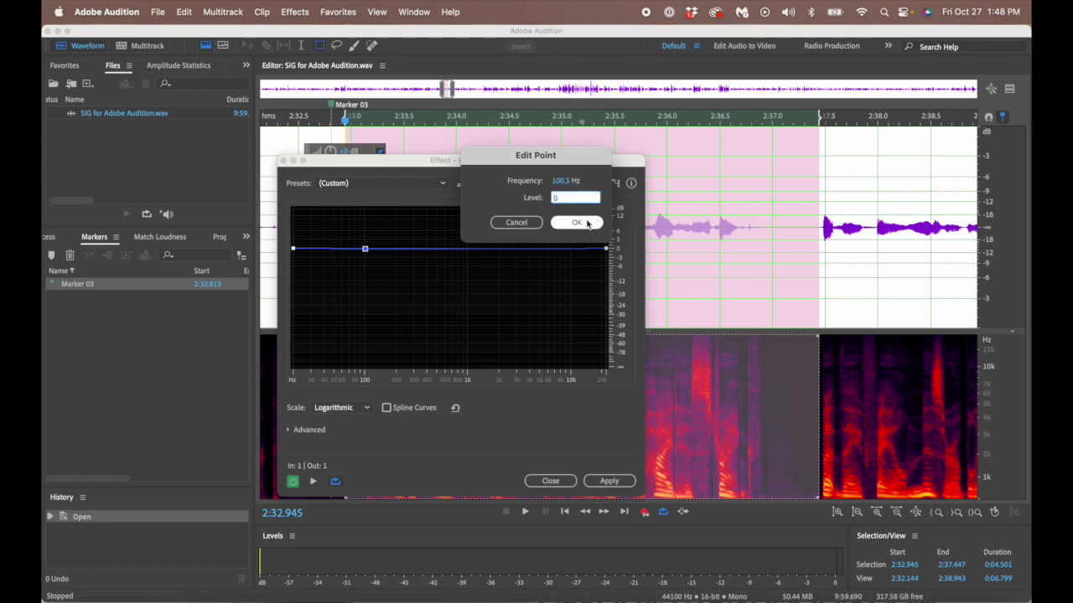
pyautogui.click(584, 222)
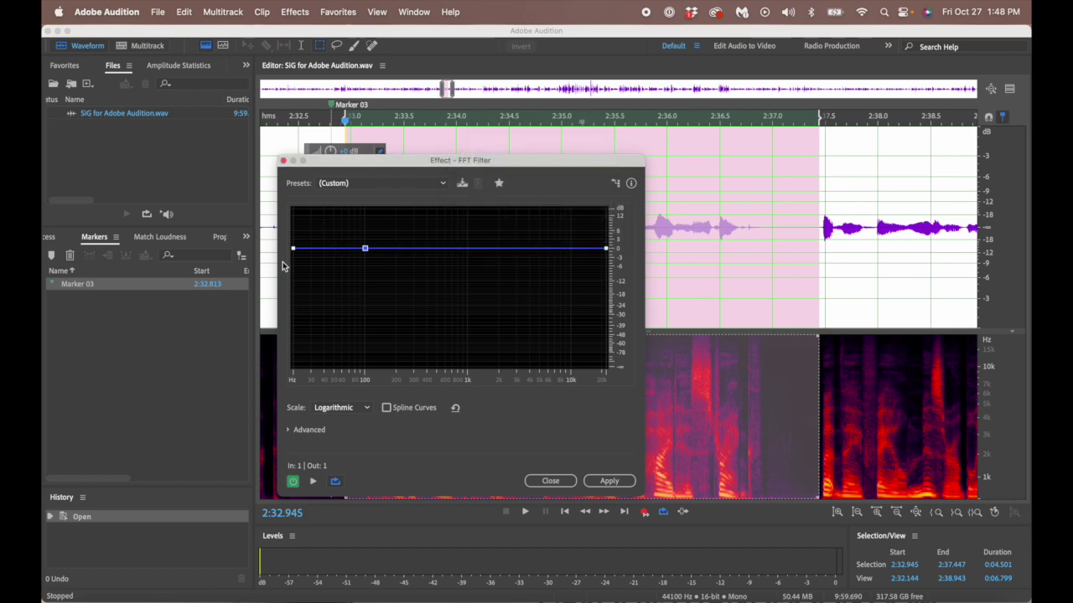
# Lower the curve's lowest-frequency endpoint to the minimum level and shape a steep roll-off below 100 Hz with four added points
pyautogui.moveTo(294, 250)
pyautogui.moveTo(294, 249); pyautogui.dragTo(293, 367)
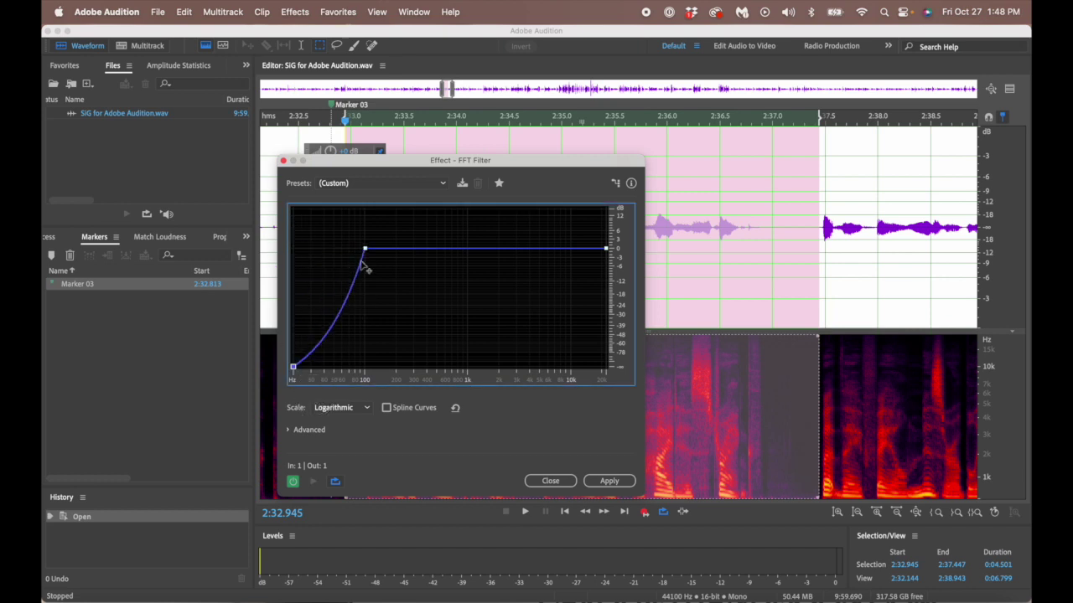
pyautogui.moveTo(363, 258); pyautogui.dragTo(348, 274)
pyautogui.click(356, 274)
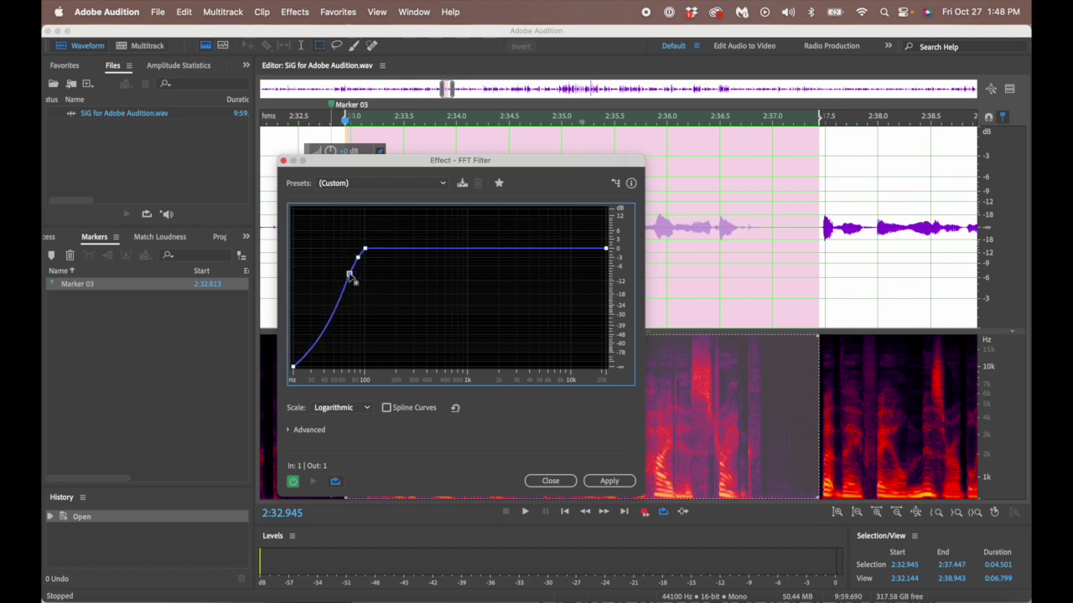
pyautogui.click(342, 291)
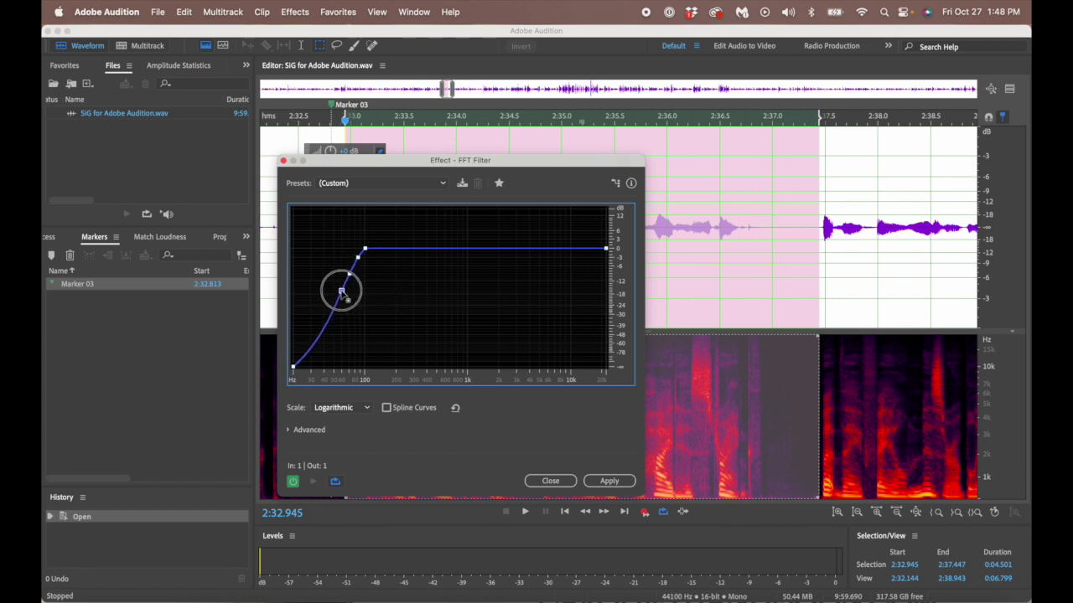
pyautogui.click(330, 314)
pyautogui.moveTo(330, 314); pyautogui.dragTo(337, 367)
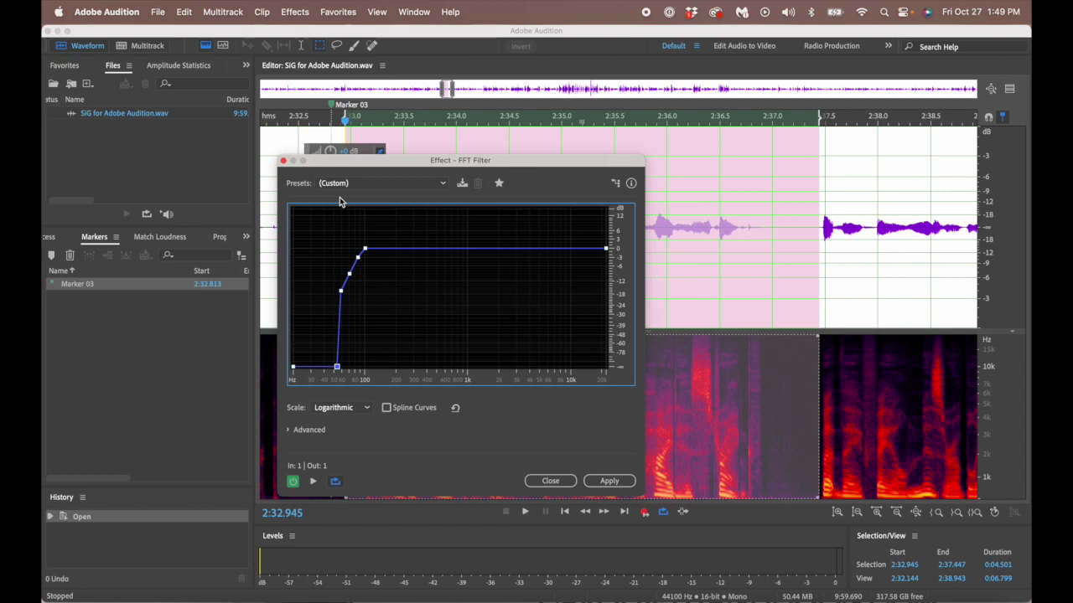
# Reset the curve to flat and start a high-frequency cut with a point near 100 Hz and the highest-frequency endpoint at the minimum level
pyautogui.click(455, 410)
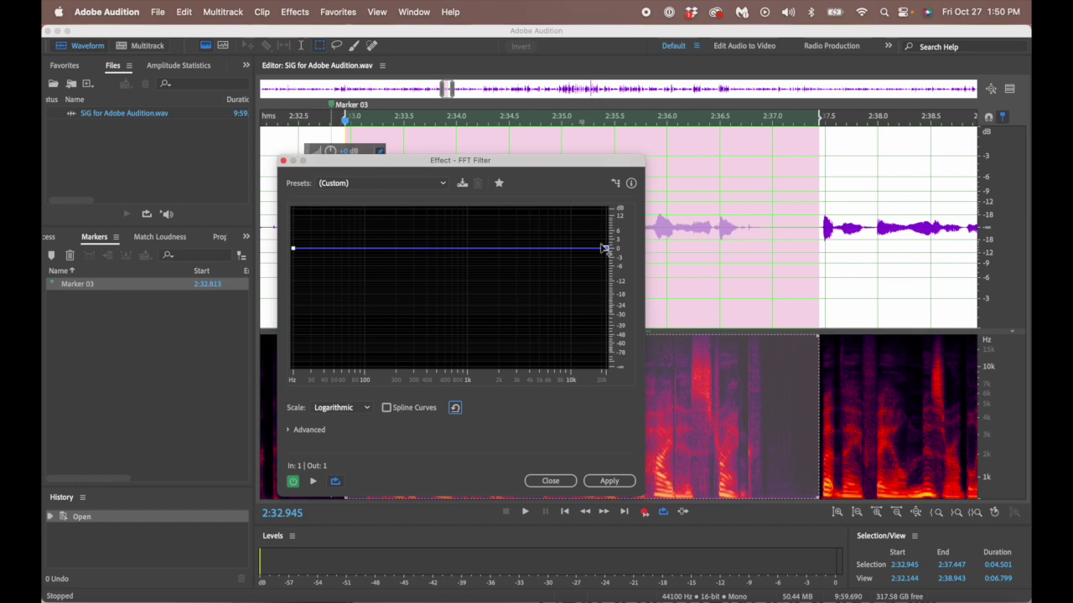
pyautogui.click(364, 249)
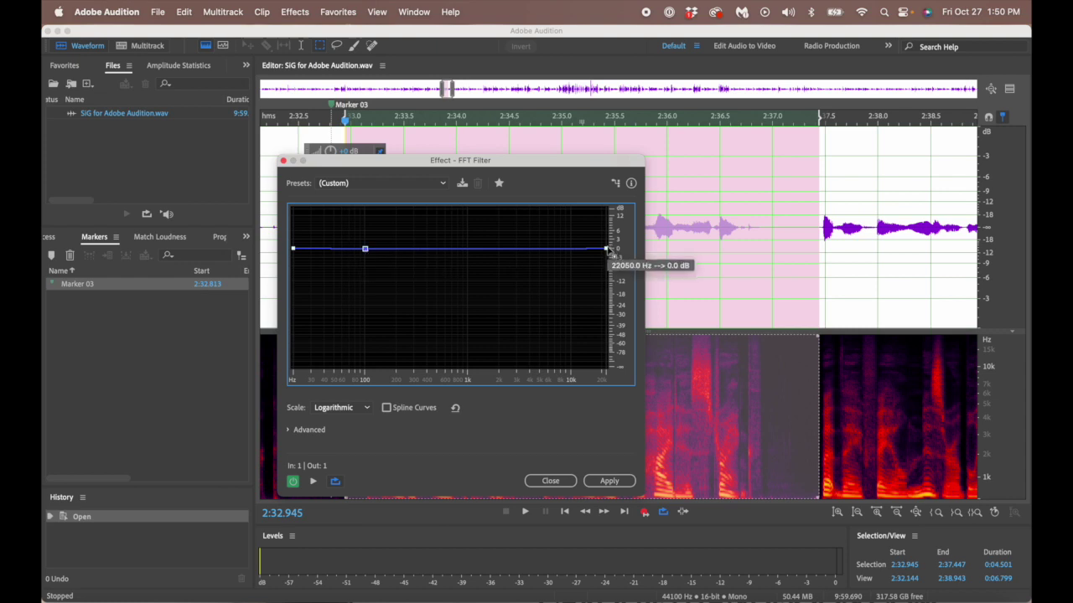
pyautogui.click(606, 249)
pyautogui.moveTo(606, 249); pyautogui.dragTo(606, 367)
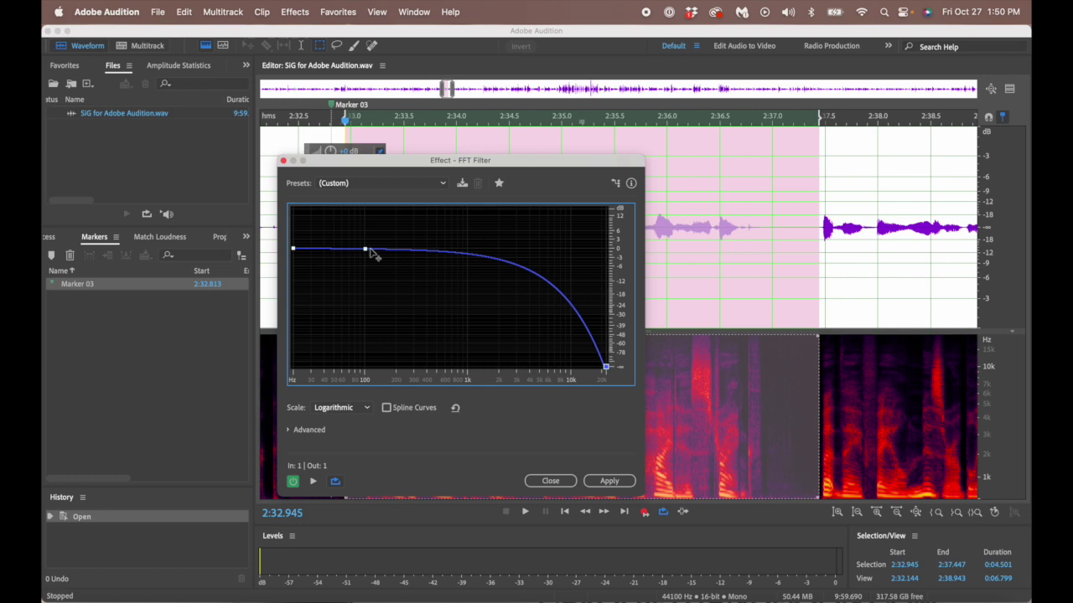
# Place a minimum-level point near 100 Hz and move the curve's upper corner point down to about 45 Hz
pyautogui.click(372, 250)
pyautogui.moveTo(371, 250); pyautogui.dragTo(360, 373)
pyautogui.click(365, 250)
pyautogui.moveTo(365, 250); pyautogui.dragTo(360, 248)
pyautogui.moveTo(373, 369); pyautogui.dragTo(365, 367)
pyautogui.moveTo(356, 248); pyautogui.dragTo(327, 250)
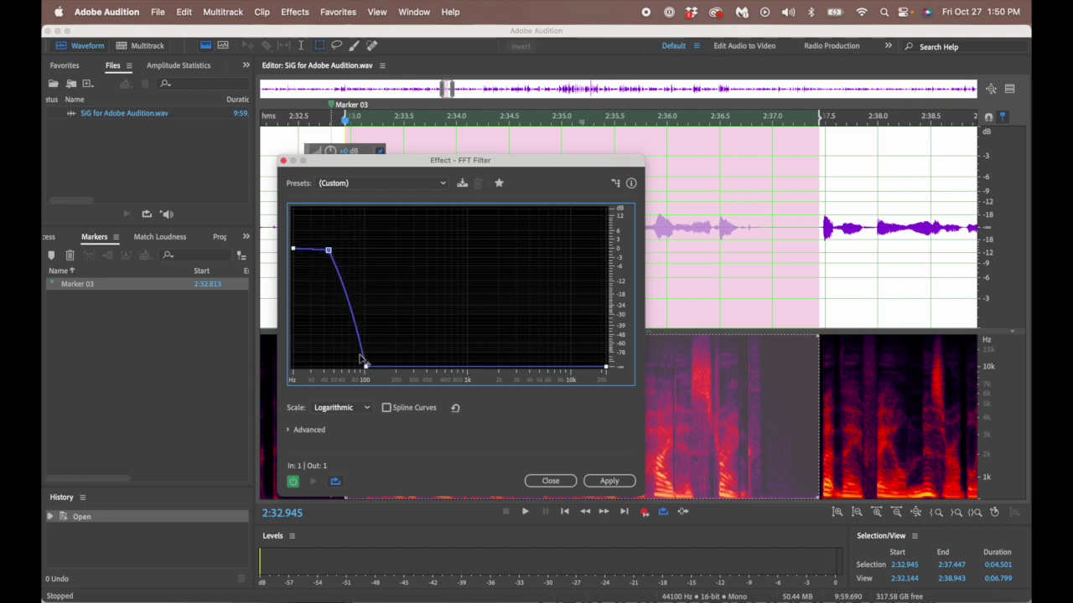
# Add three shaping points along the falling slope and raise the corner point near 50 Hz to 0 dB
pyautogui.moveTo(359, 352); pyautogui.dragTo(336, 318)
pyautogui.rightClick(328, 251)
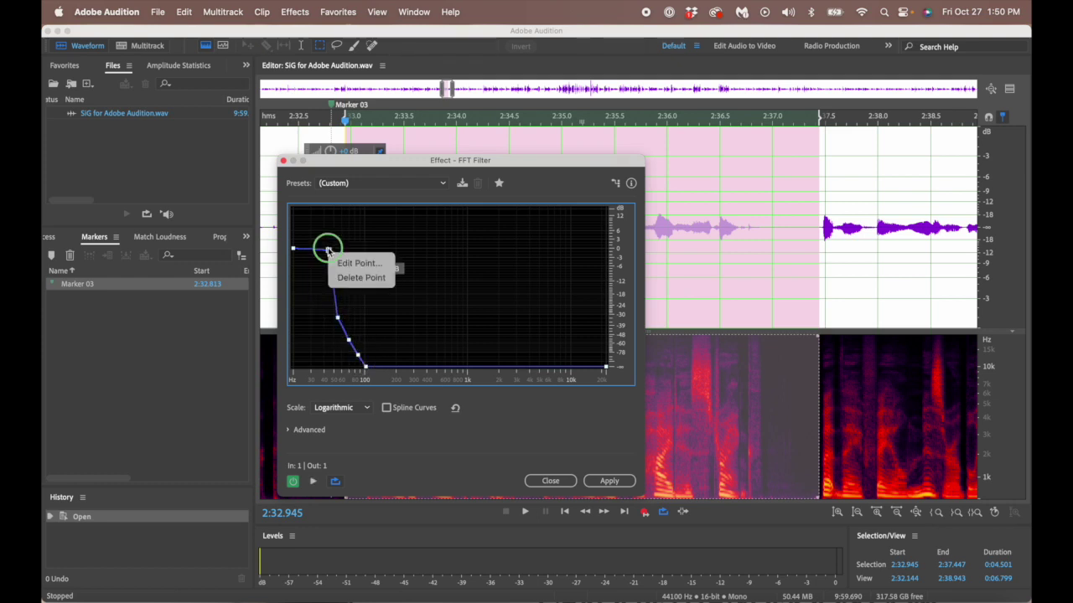
pyautogui.press('Escape')
pyautogui.moveTo(329, 251); pyautogui.dragTo(332, 250)
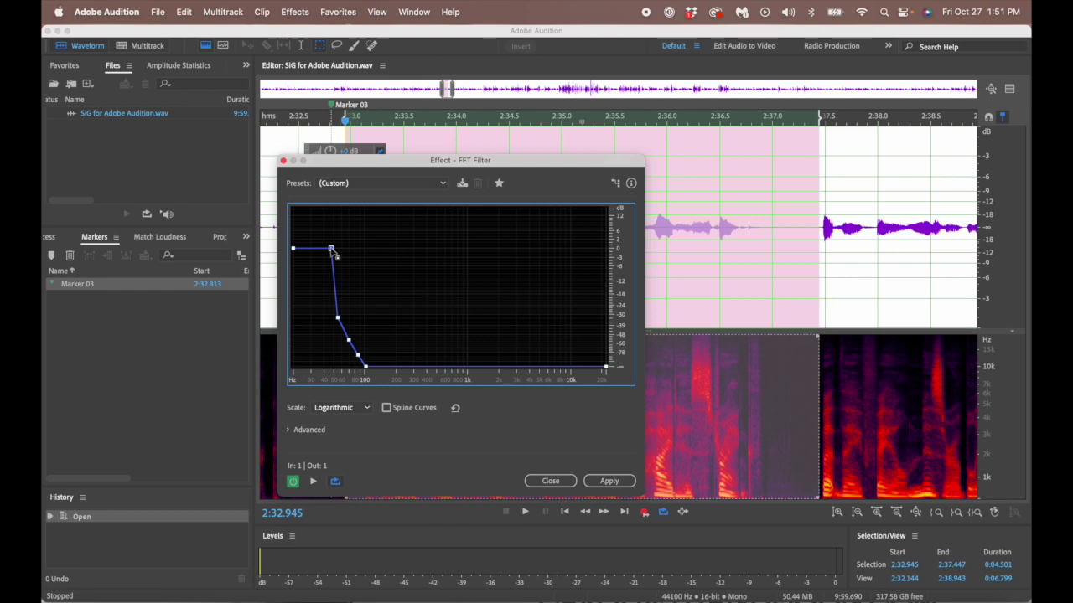
# Preview the filtered selection to hear only the lowest frequencies, and raise the system volume
pyautogui.moveTo(367, 373)
pyautogui.click(313, 483)
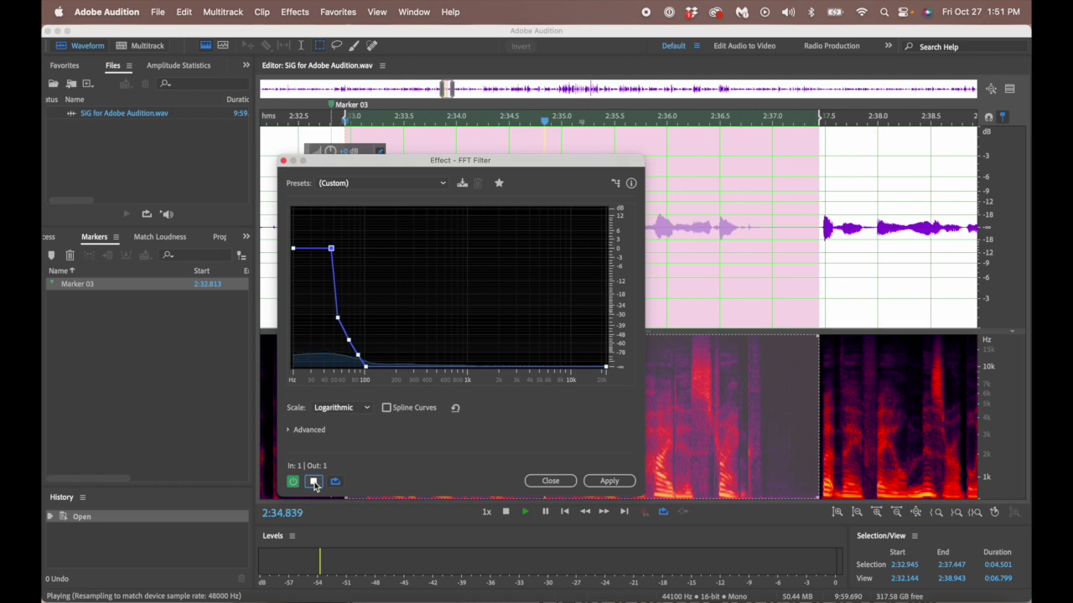
pyautogui.click(314, 483)
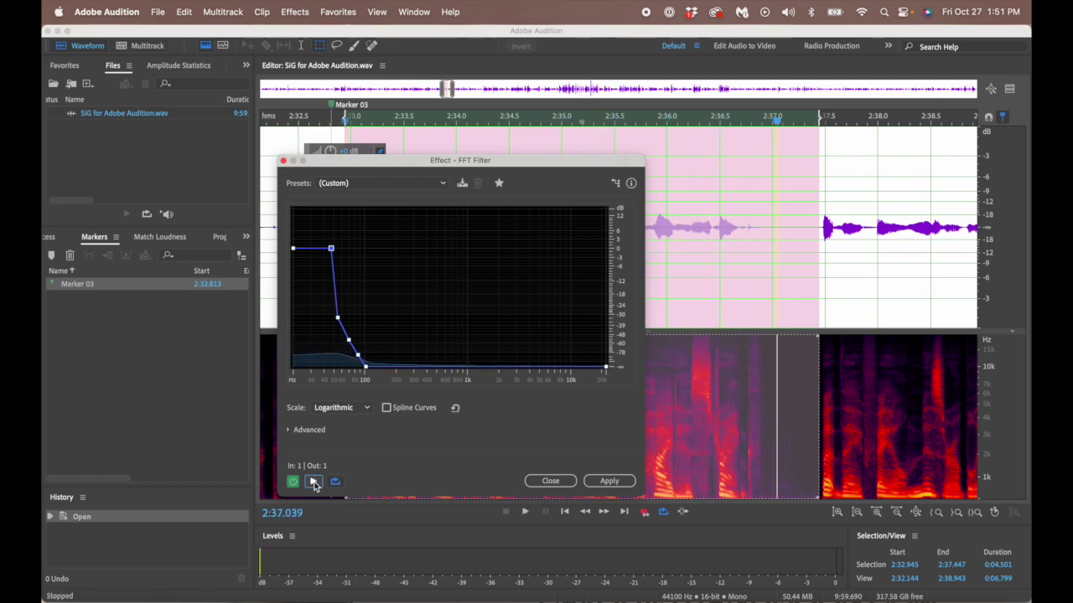
pyautogui.press('XF86AudioRaiseVolume')
# Move the cut's slope up in frequency so it reaches the minimum level at about 392 Hz, and preview the filtered selection
pyautogui.moveTo(368, 374); pyautogui.dragTo(427, 369)
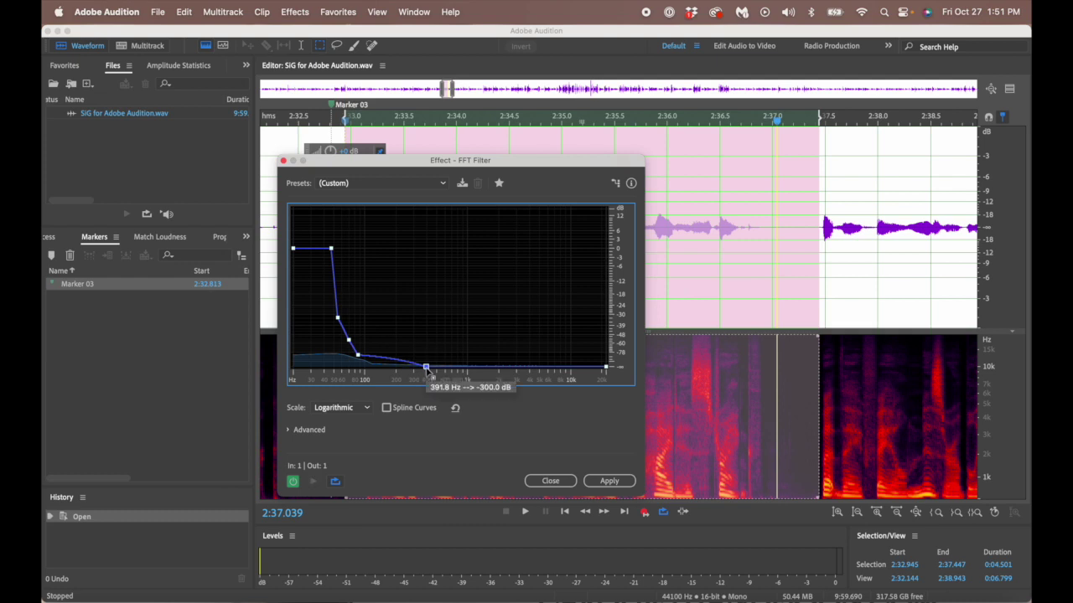
pyautogui.moveTo(357, 356); pyautogui.dragTo(414, 346)
pyautogui.moveTo(350, 343); pyautogui.dragTo(375, 249)
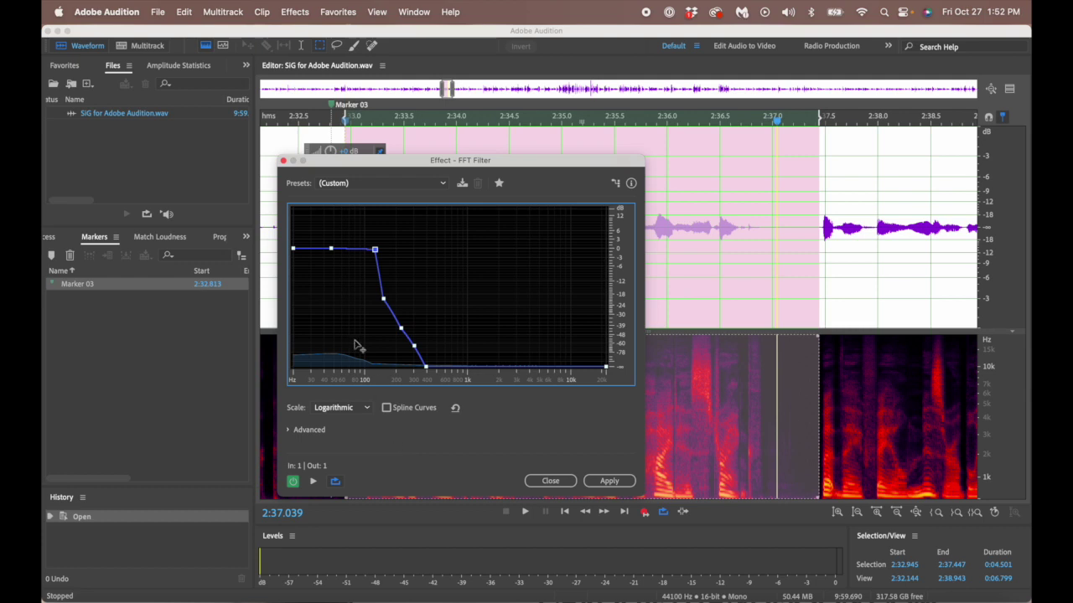
pyautogui.click(313, 481)
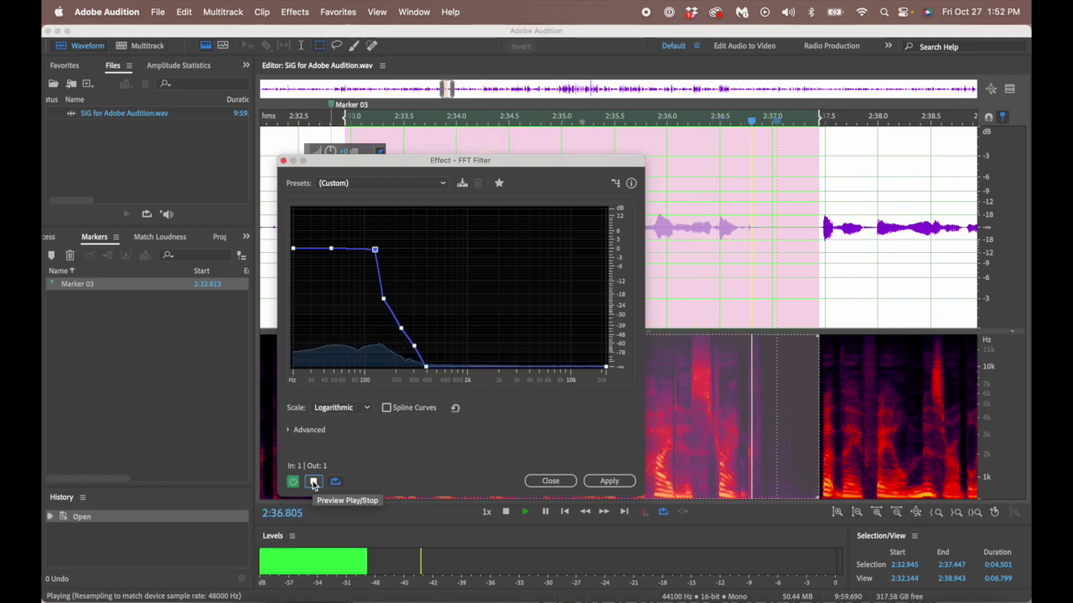
pyautogui.click(313, 481)
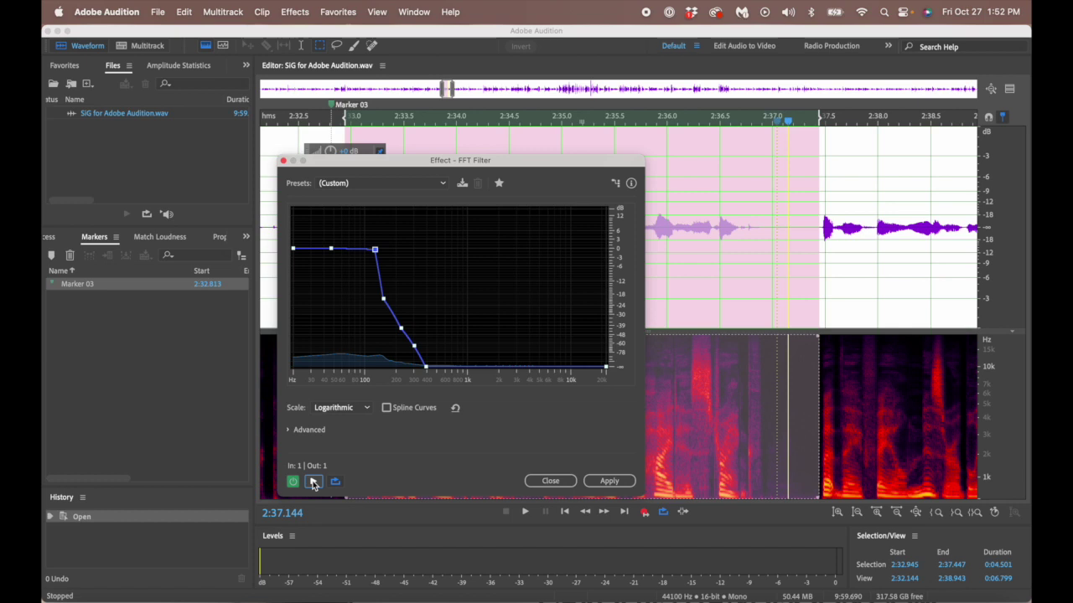
# Steepen the cut by moving its slope points towards about 160 Hz, and reset the FFT Filter curve to flat
pyautogui.moveTo(425, 372); pyautogui.dragTo(402, 367)
pyautogui.moveTo(401, 326); pyautogui.dragTo(377, 357)
pyautogui.click(412, 346)
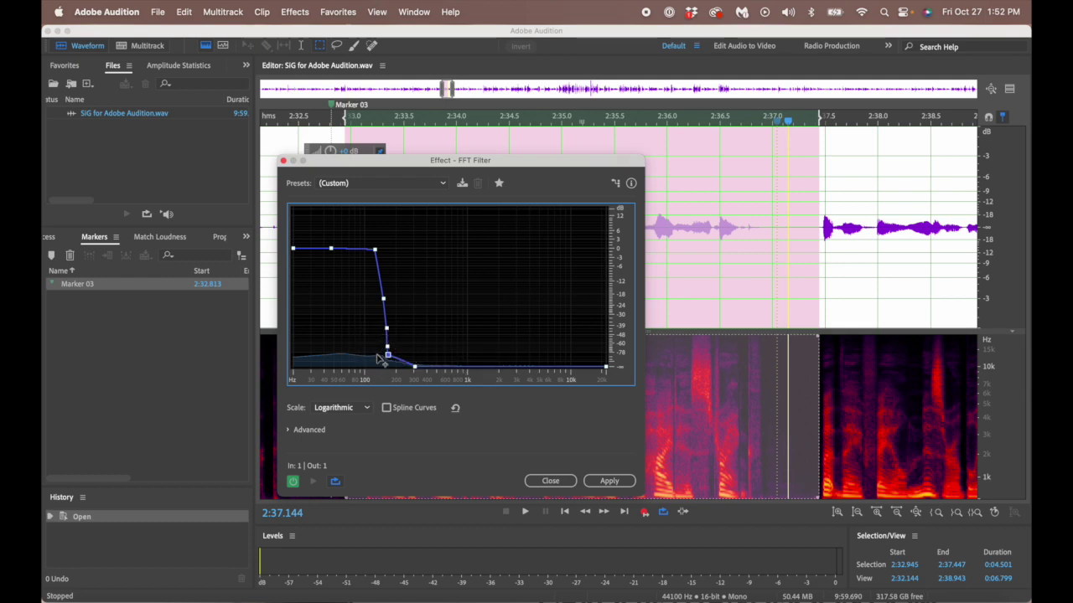
pyautogui.click(455, 409)
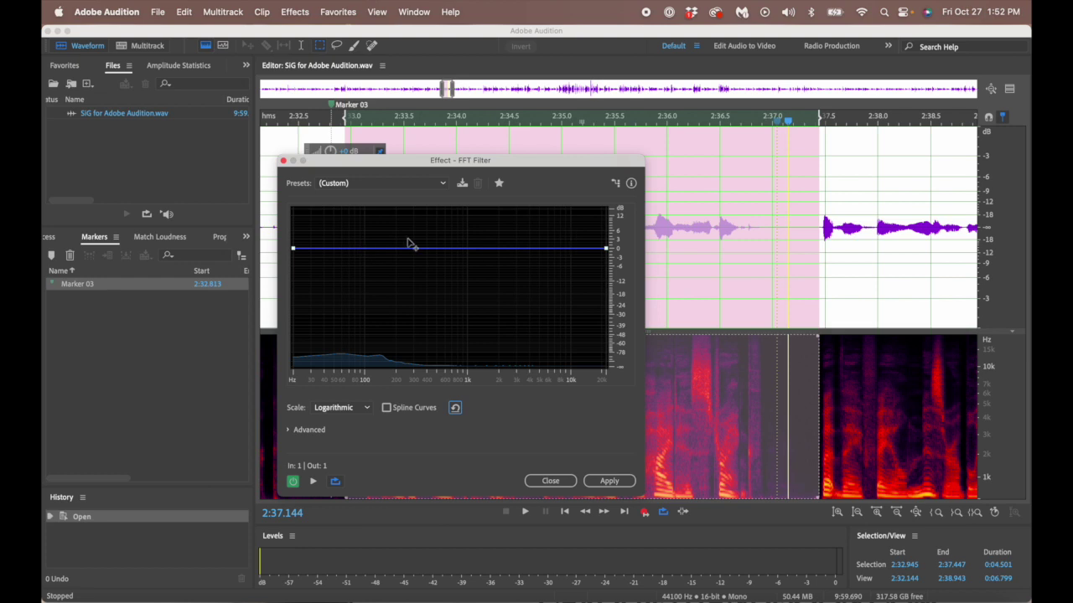
# Build a vertical high-frequency cut at about 136 Hz, with a minimum-level point under the corner point and the highest-frequency endpoint at minimum
pyautogui.click(379, 249)
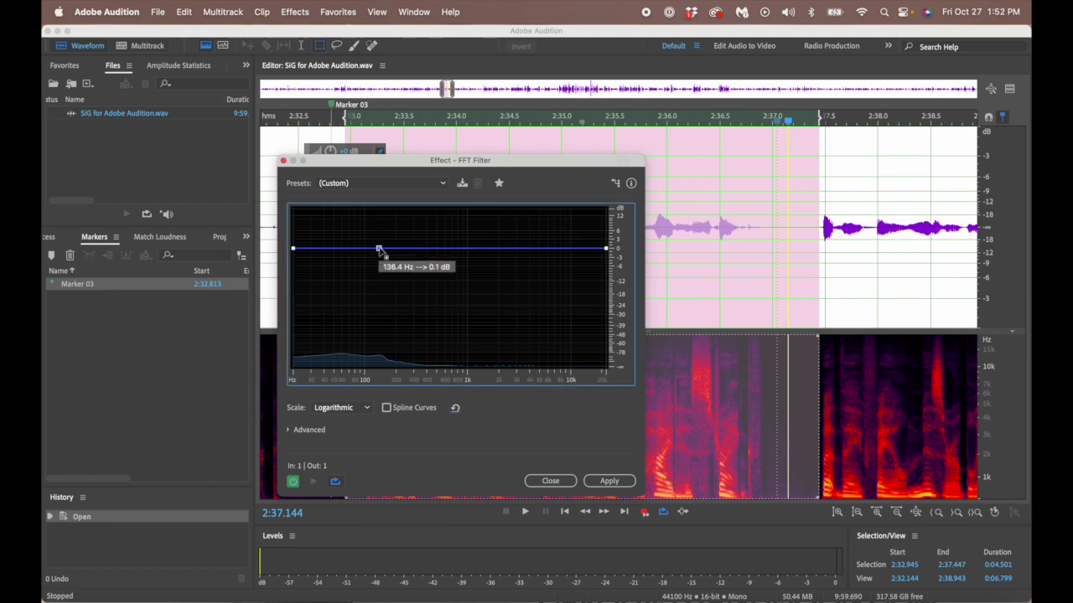
pyautogui.moveTo(390, 249); pyautogui.dragTo(378, 370)
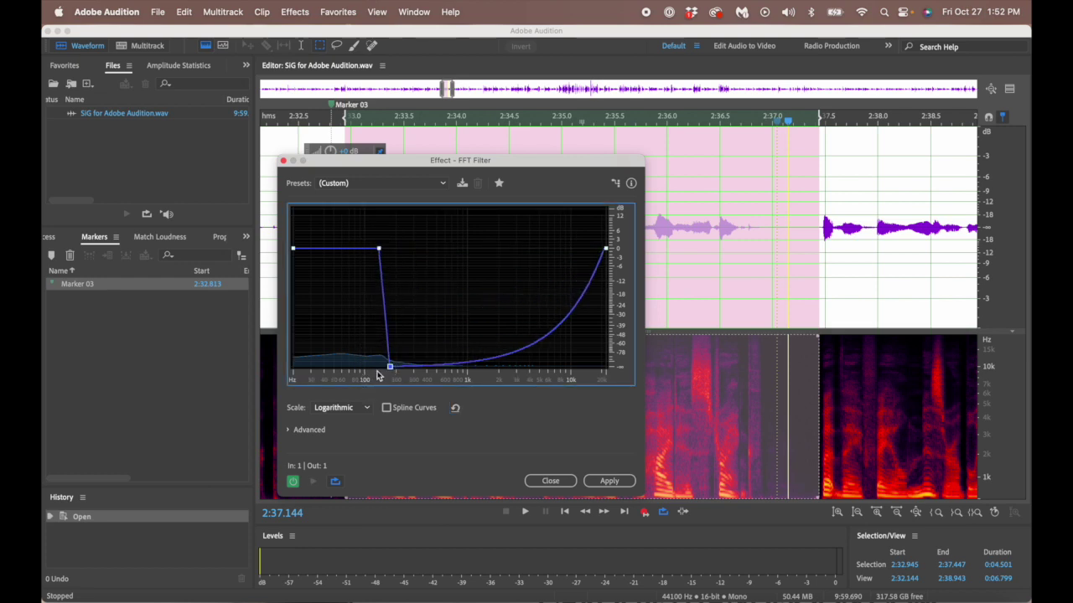
pyautogui.moveTo(607, 249); pyautogui.dragTo(607, 367)
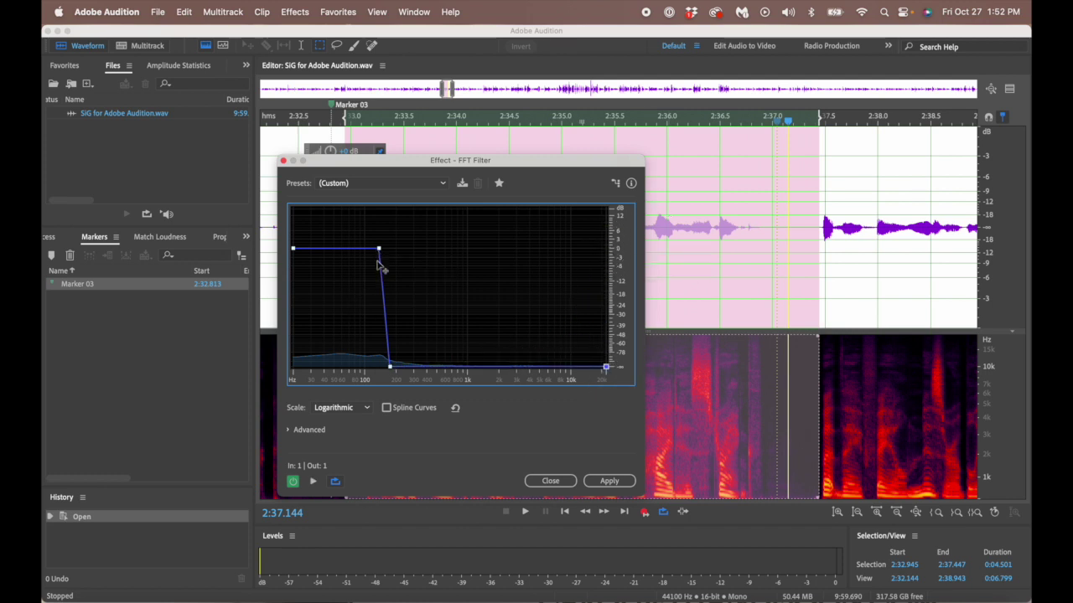
pyautogui.moveTo(390, 366); pyautogui.dragTo(378, 366)
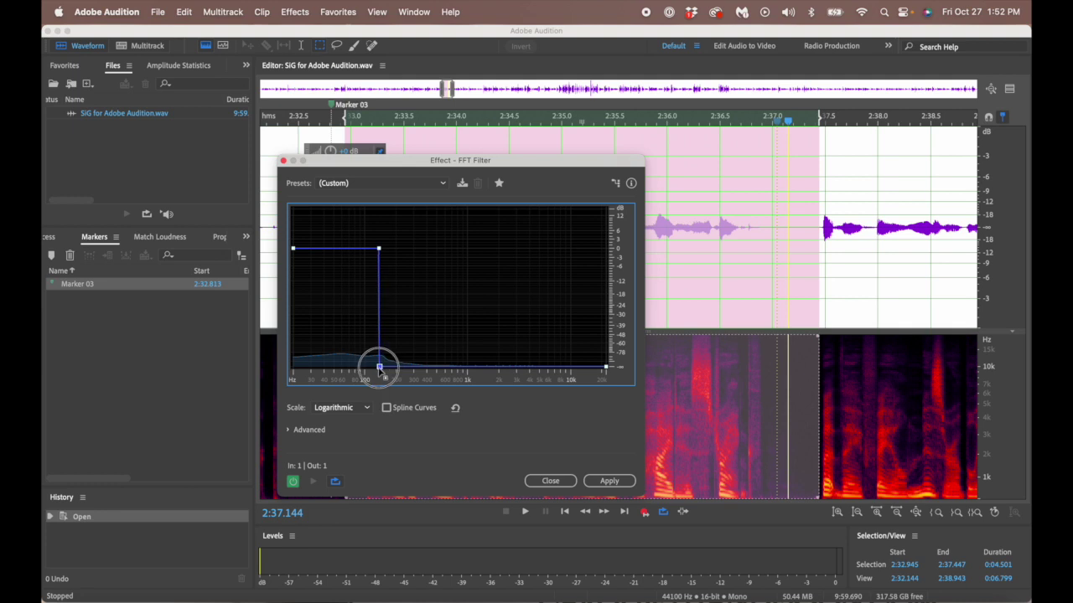
# Move the cut's corner point to just below 100 Hz and add shaping points down the slope
pyautogui.moveTo(378, 250); pyautogui.dragTo(362, 256)
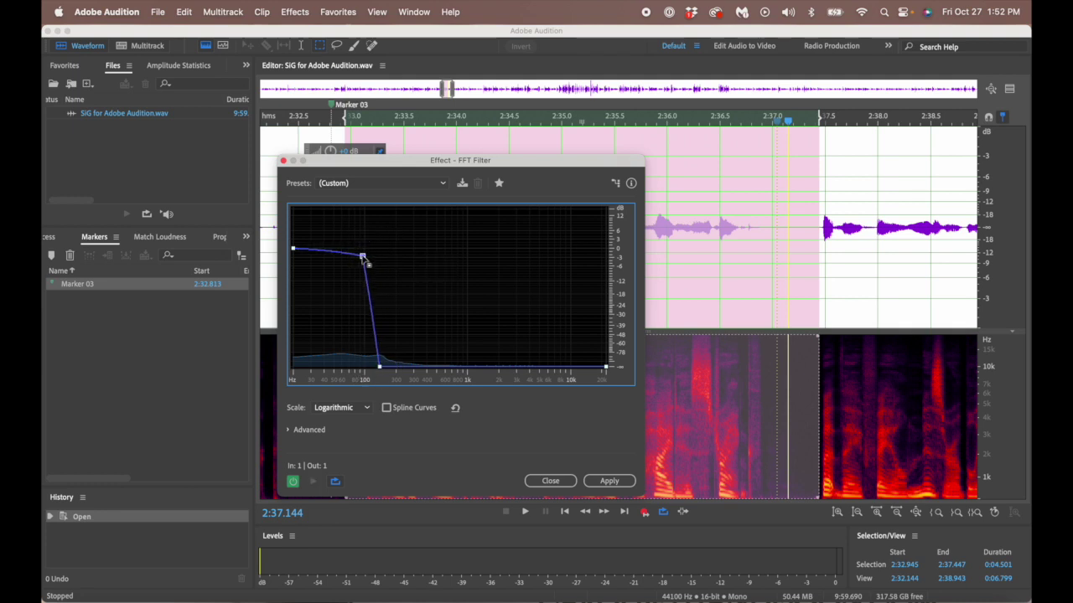
pyautogui.click(377, 340)
pyautogui.moveTo(376, 340); pyautogui.dragTo(364, 316)
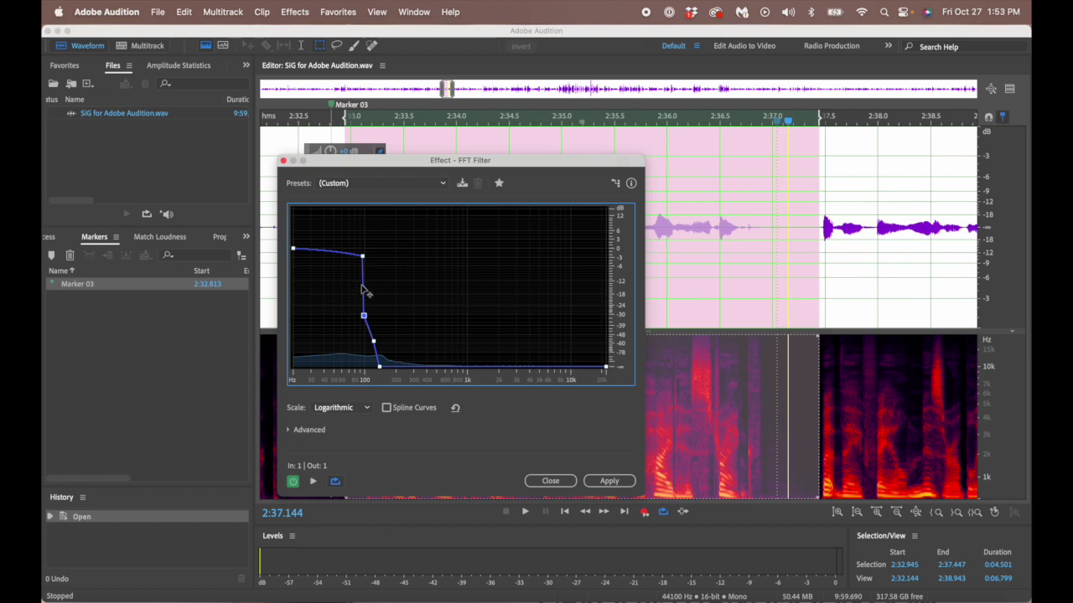
pyautogui.click(363, 288)
pyautogui.click(363, 277)
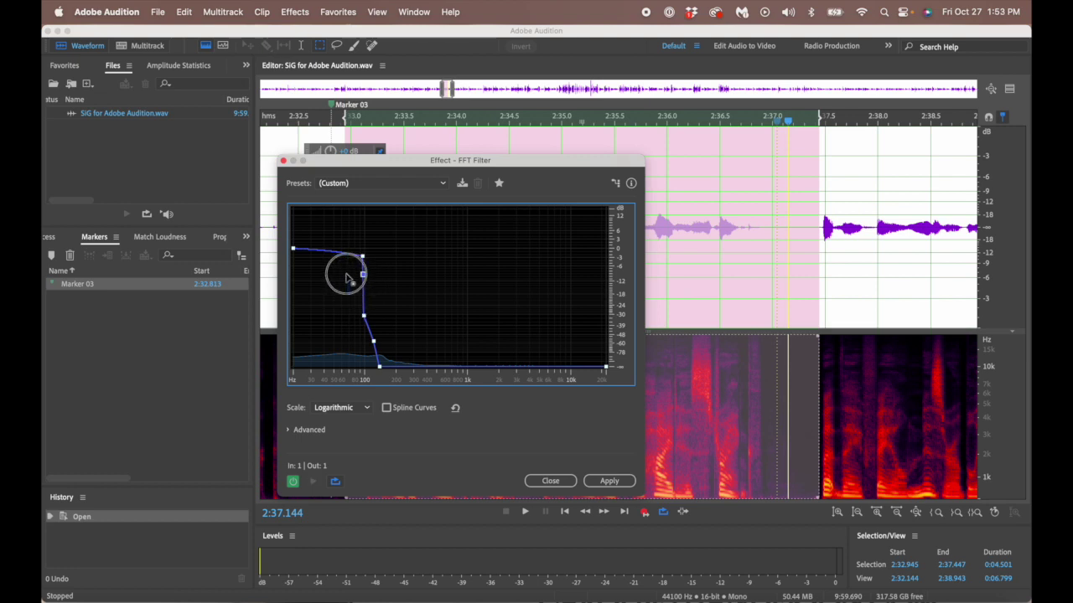
pyautogui.moveTo(364, 277); pyautogui.dragTo(361, 257)
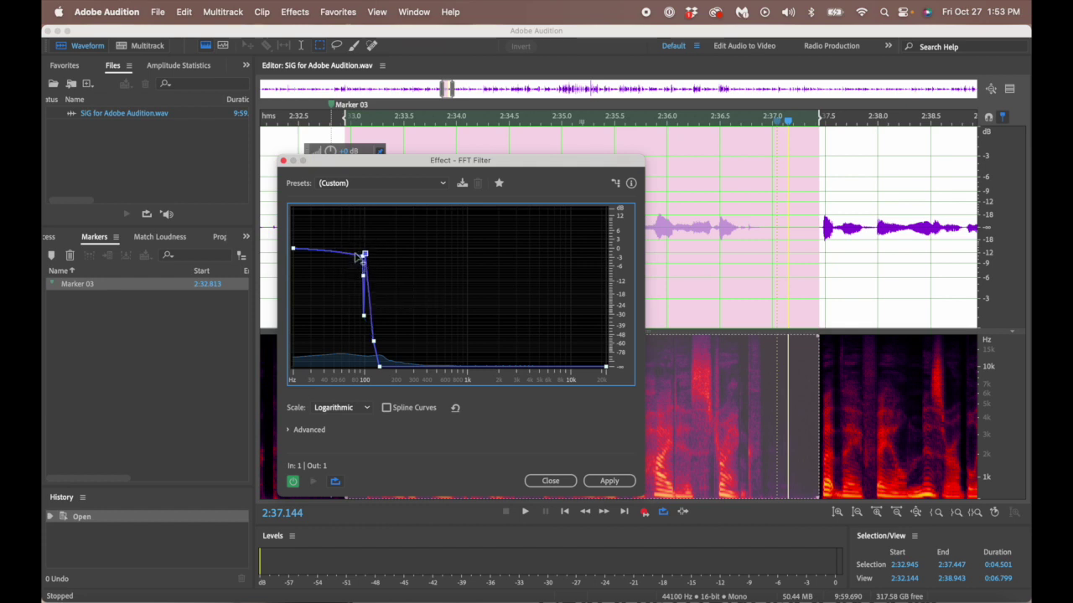
# Smooth the cut by moving its corner to about 75 Hz near 0 dB and adjusting the points along the lower slope
pyautogui.click(363, 252)
pyautogui.click(365, 323)
pyautogui.moveTo(365, 255); pyautogui.dragTo(351, 250)
pyautogui.click(365, 316)
pyautogui.moveTo(366, 319); pyautogui.dragTo(369, 328)
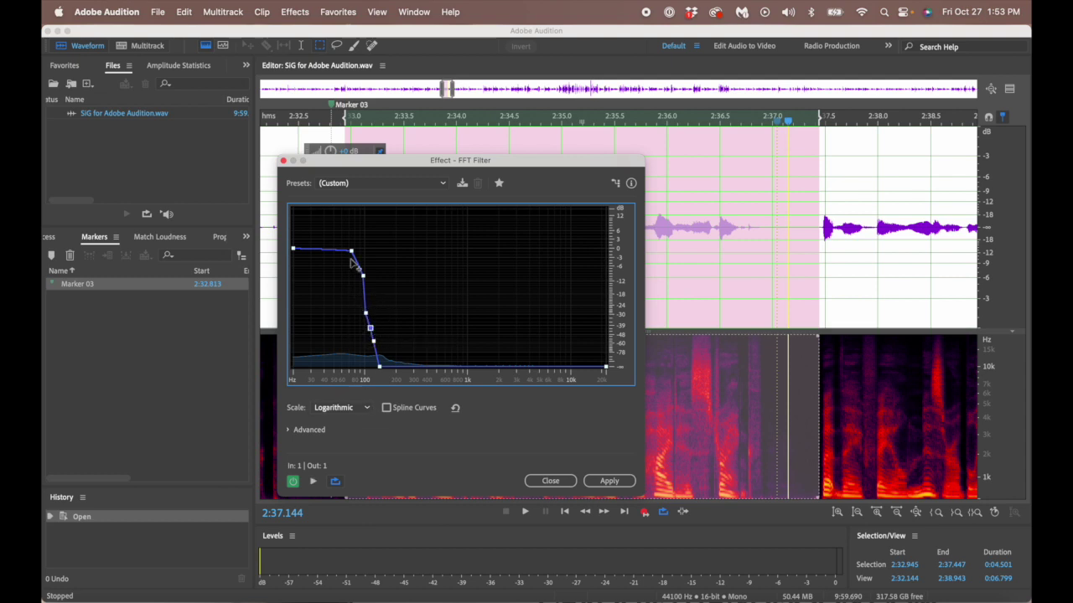
# Preview the selection through the reshaped low-frequency curve, and reset the FFT Filter curve to flat
pyautogui.click(313, 482)
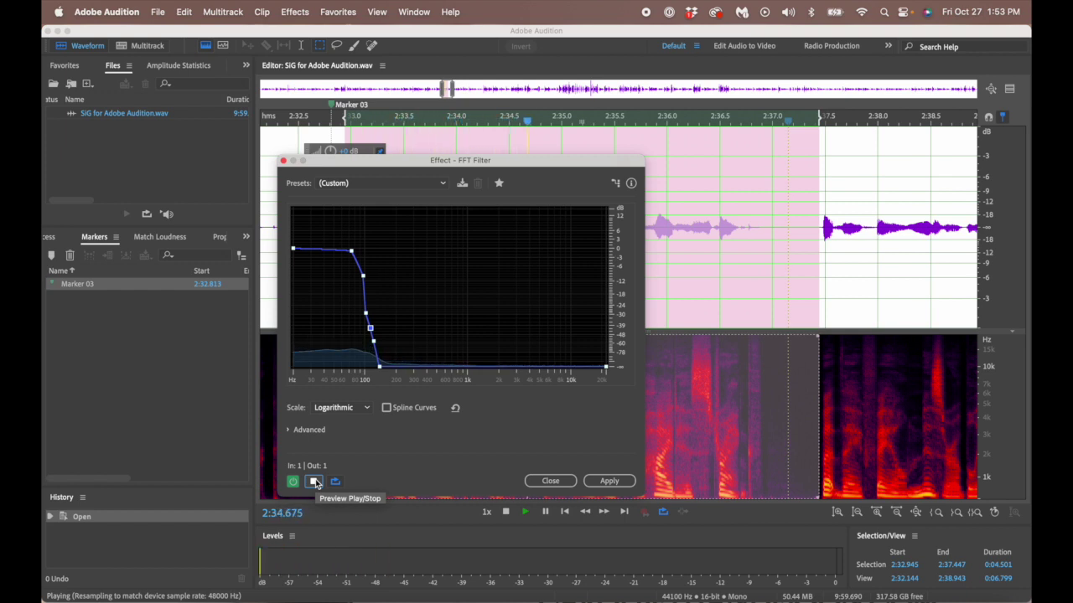
pyautogui.click(315, 482)
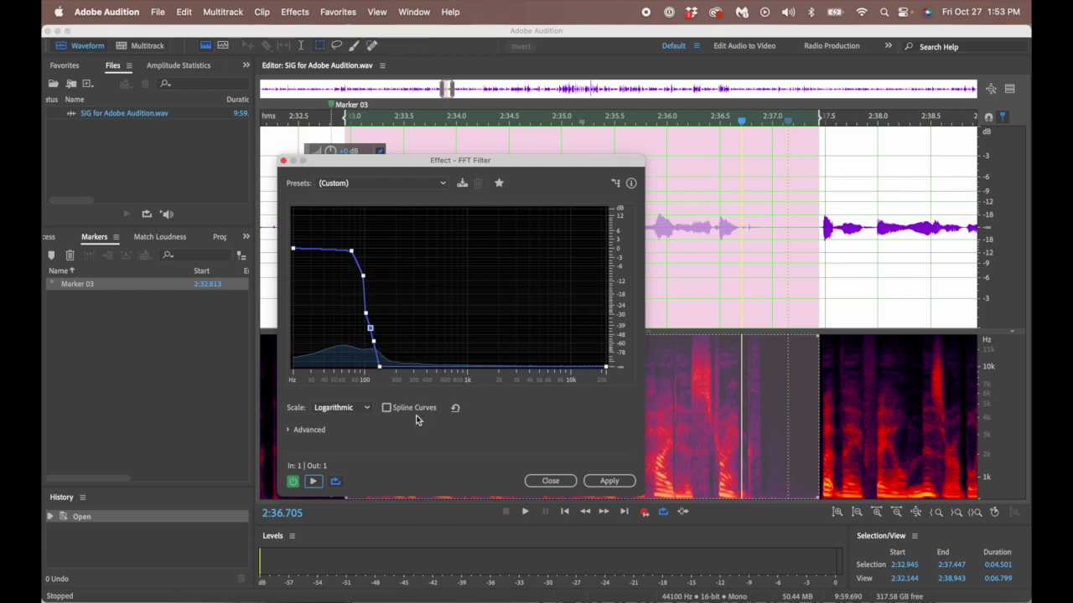
pyautogui.moveTo(382, 370)
pyautogui.click(456, 410)
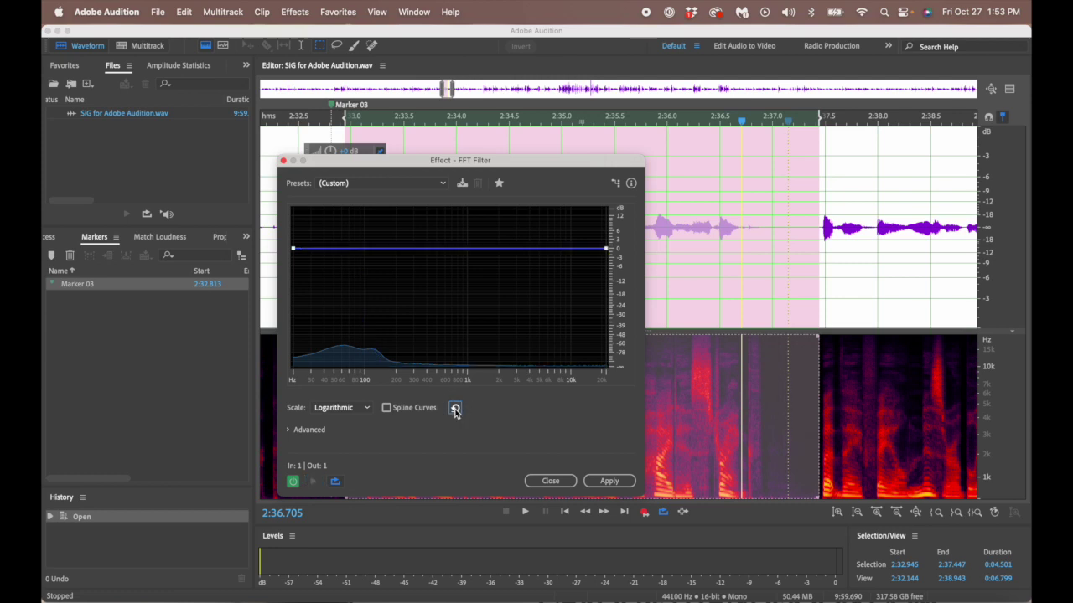
# Add a control point to the flat FFT Filter curve and set it to 150 Hz at 0 dB
pyautogui.click(384, 250)
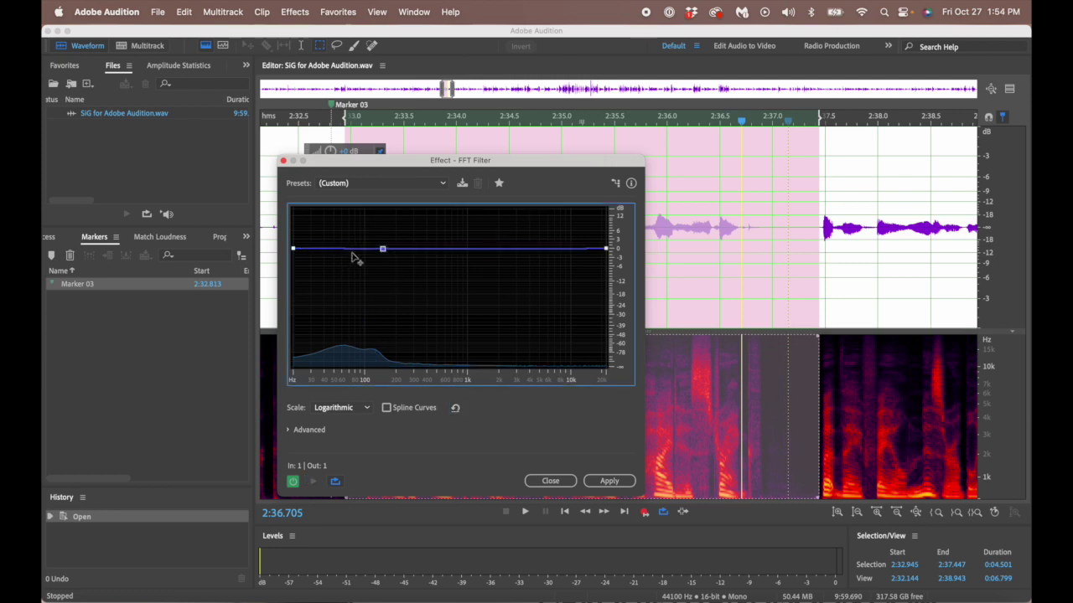
pyautogui.rightClick(383, 252)
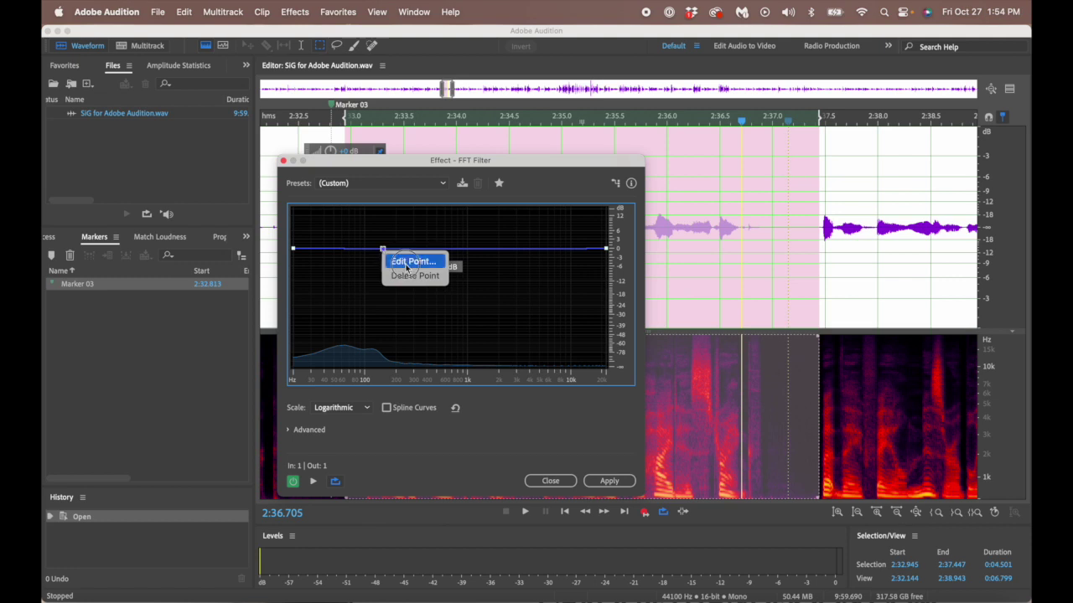
pyautogui.click(412, 260)
pyautogui.click(560, 197)
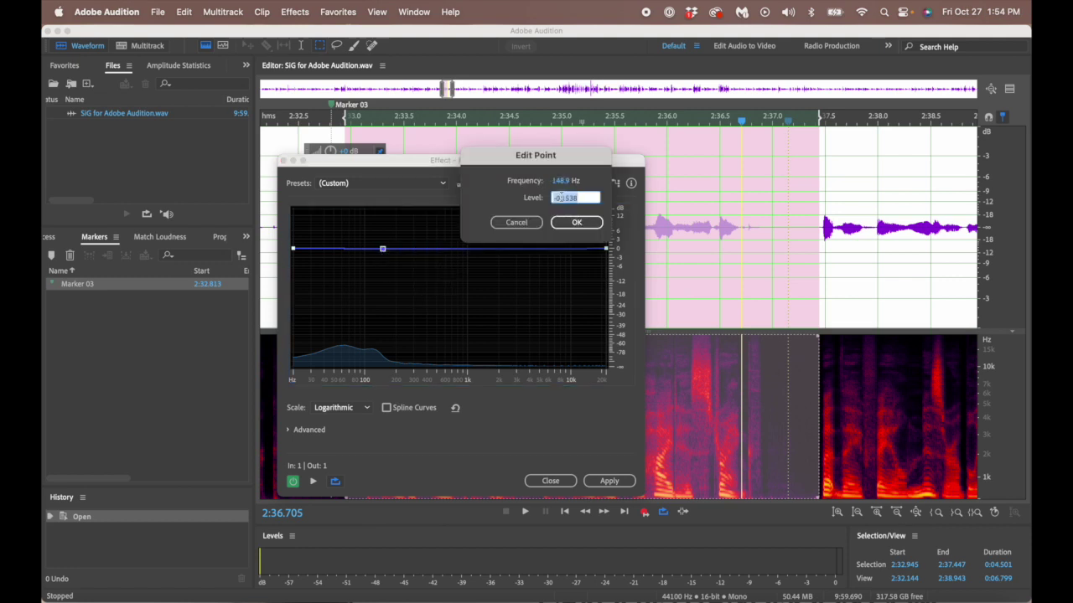
pyautogui.write('0')
pyautogui.click(560, 181)
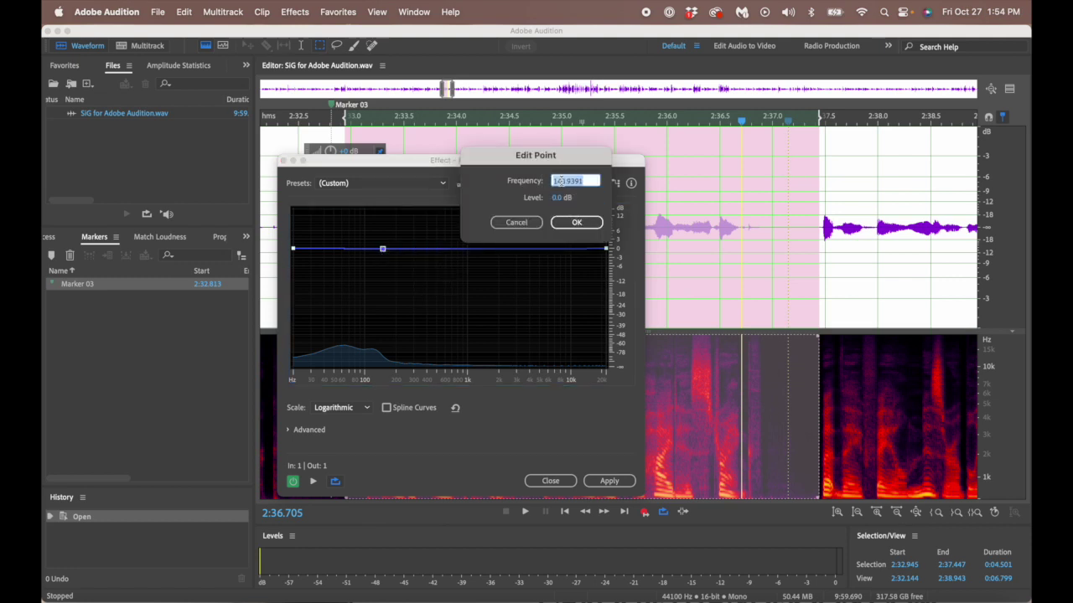
pyautogui.write('150')
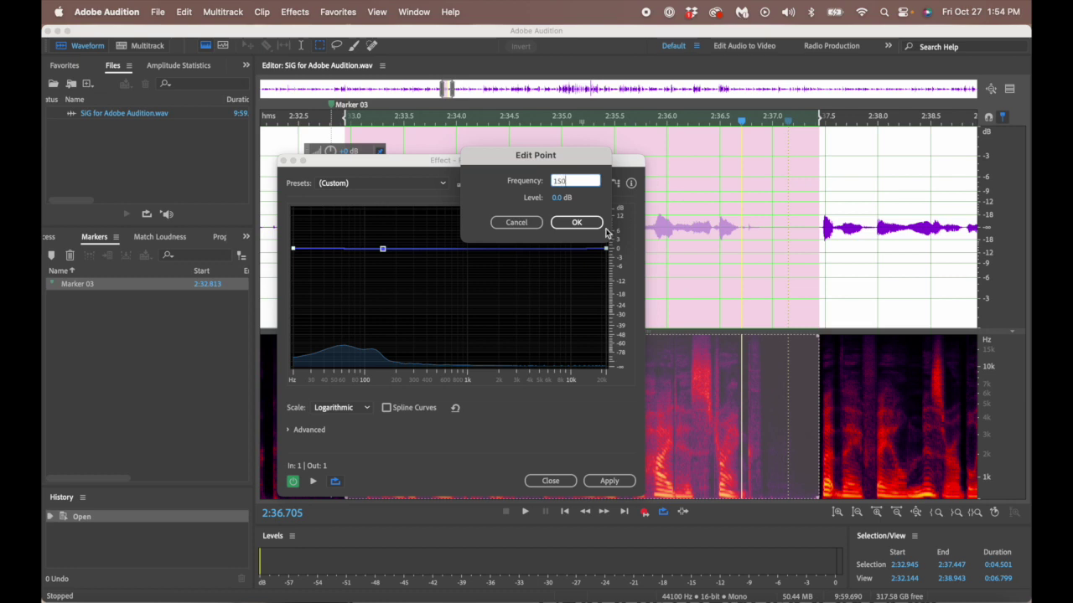
pyautogui.click(580, 222)
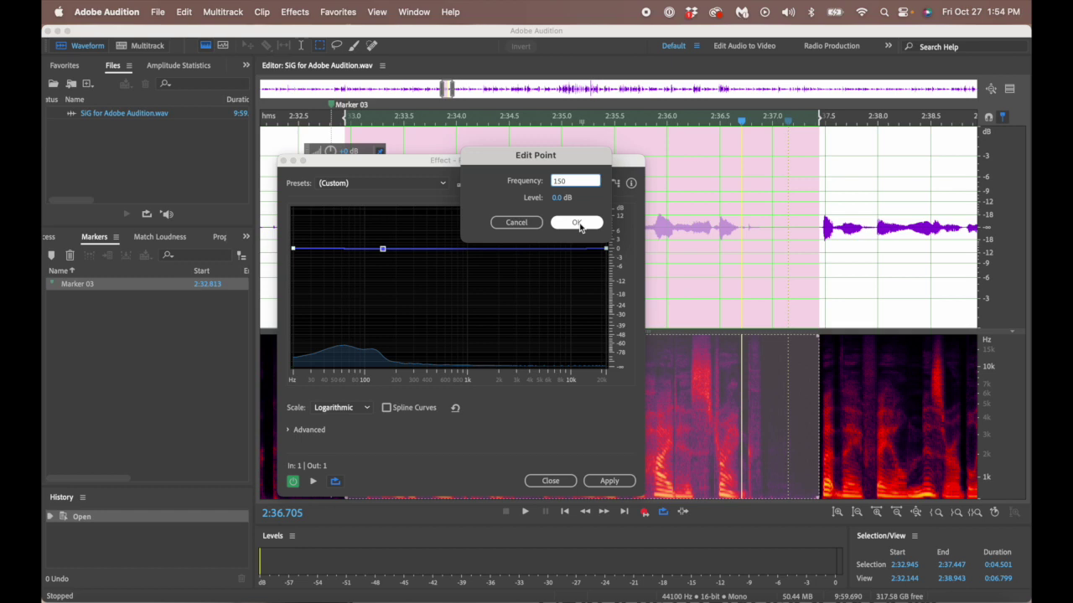
pyautogui.click(578, 223)
# Roll off the lows below the 150 Hz point with minimum-level floor points and slope points, including one at about 89 Hz and -15.8 dB
pyautogui.moveTo(294, 248); pyautogui.dragTo(293, 370)
pyautogui.click(382, 260)
pyautogui.moveTo(382, 258); pyautogui.dragTo(347, 369)
pyautogui.click(365, 290)
pyautogui.moveTo(365, 290); pyautogui.dragTo(361, 291)
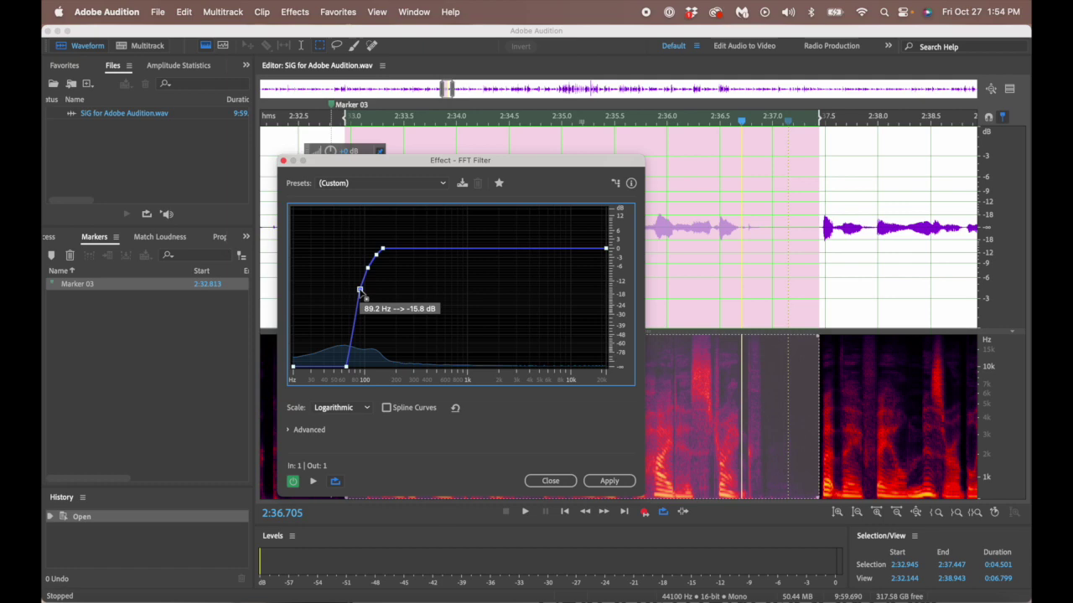
pyautogui.moveTo(361, 292); pyautogui.dragTo(360, 291)
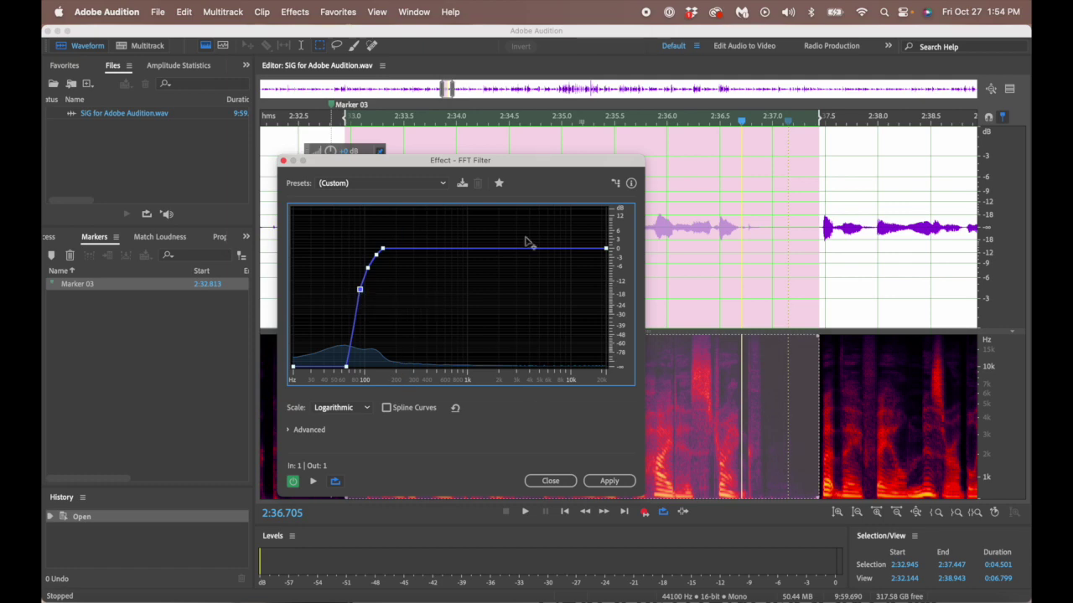
# Move the FFT Filter window off the selected narration and preview the selection twice through the 150 Hz roll-off curve
pyautogui.moveTo(536, 162); pyautogui.dragTo(876, 48)
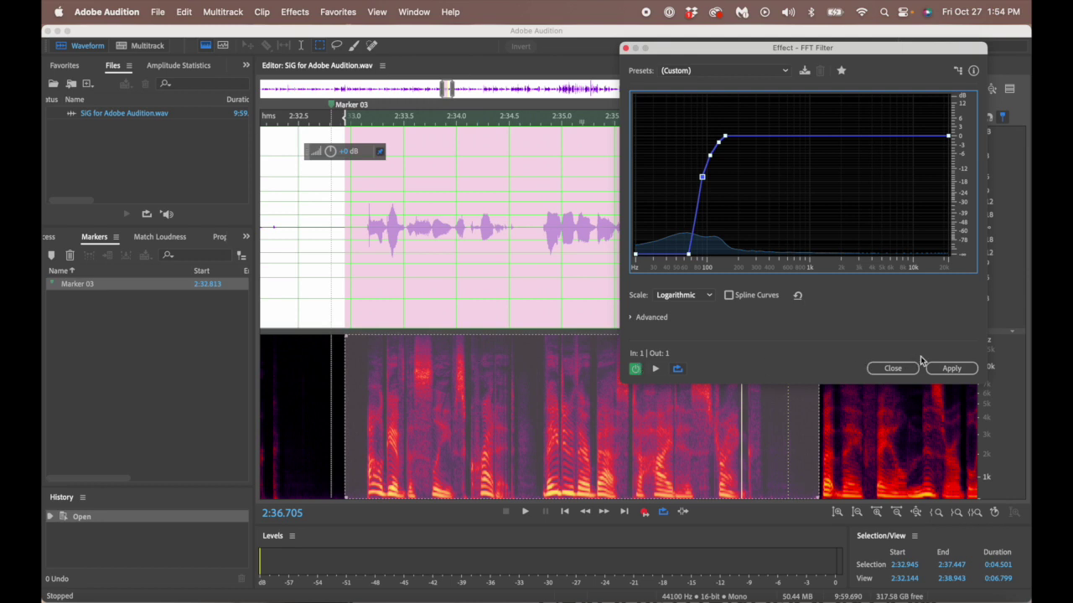
pyautogui.click(952, 369)
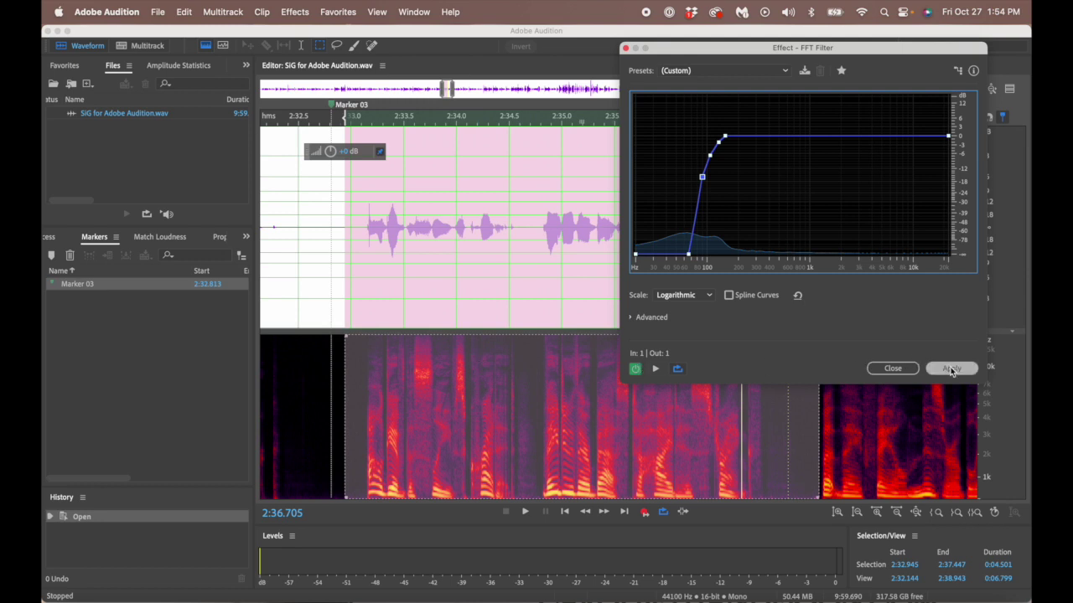
pyautogui.click(656, 369)
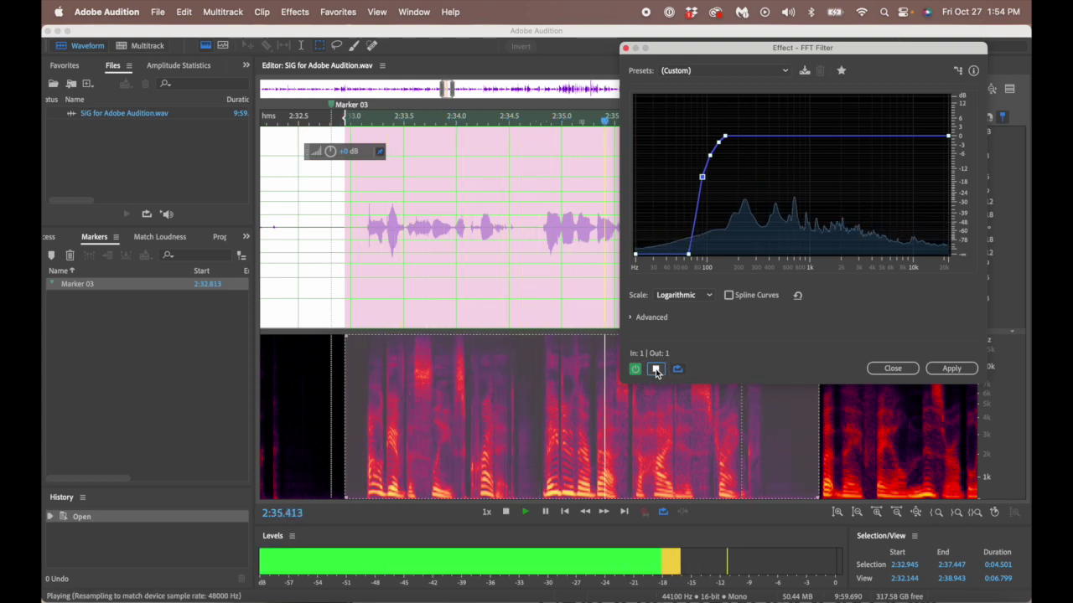
pyautogui.click(657, 370)
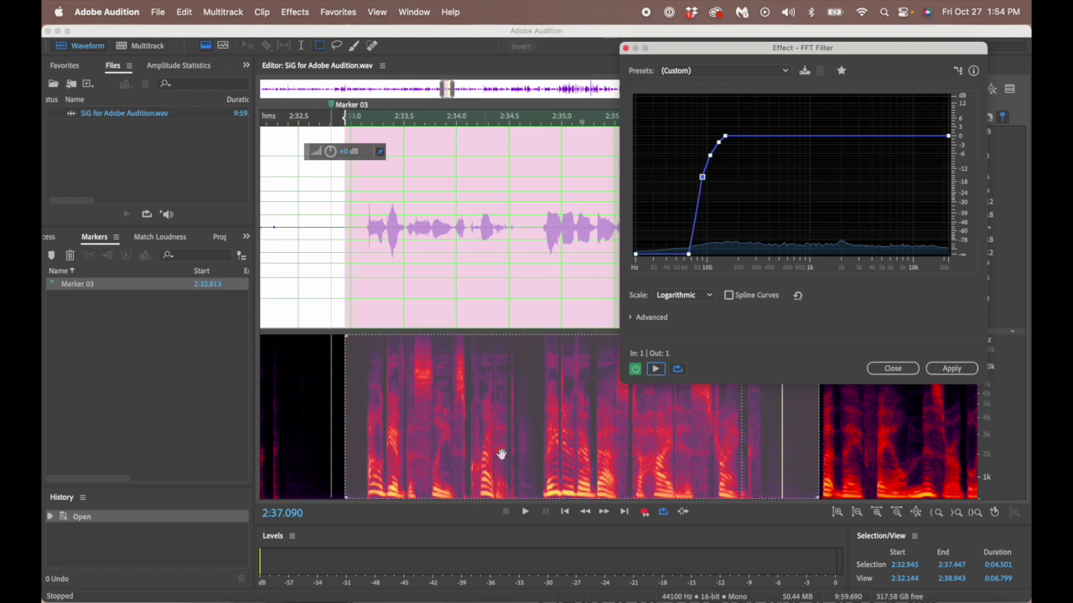
pyautogui.click(656, 370)
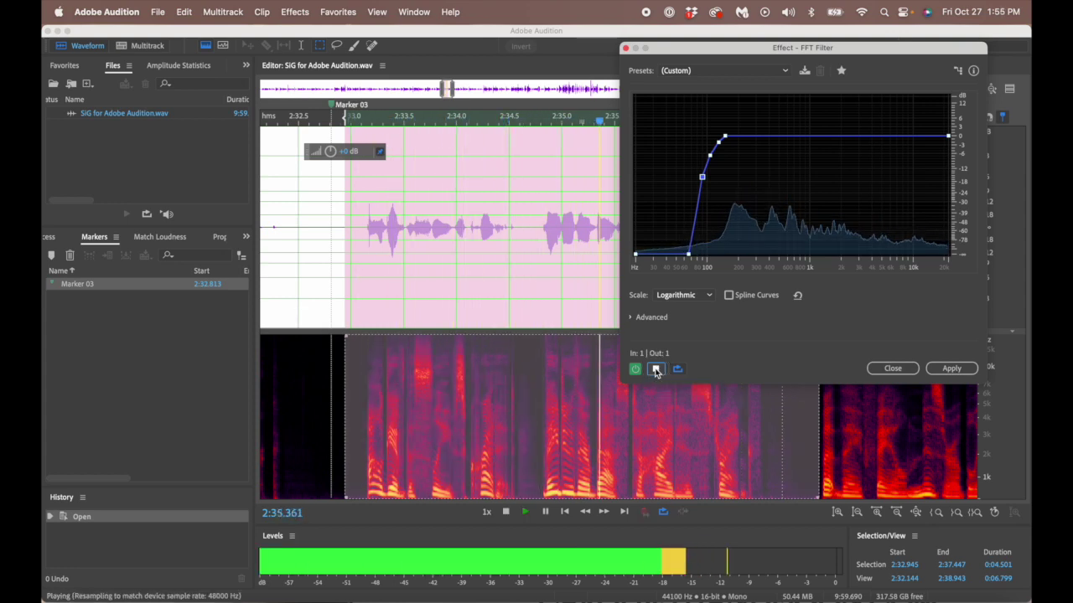
pyautogui.click(656, 370)
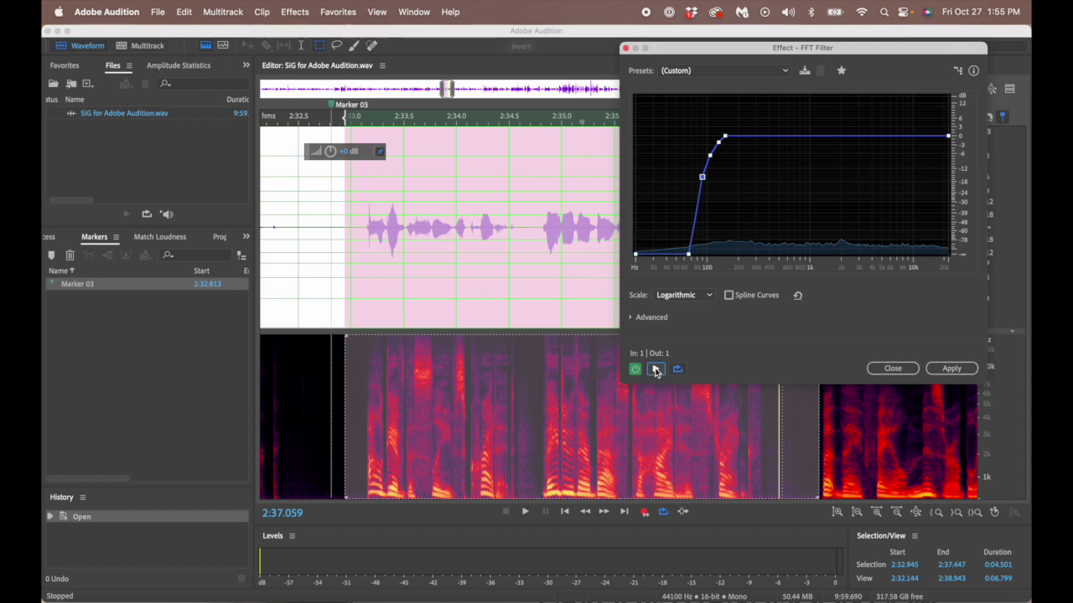
# Load the saved Even More Low Rolloff for Rode Mic preset in the FFT Filter and examine its curve points
pyautogui.click(692, 71)
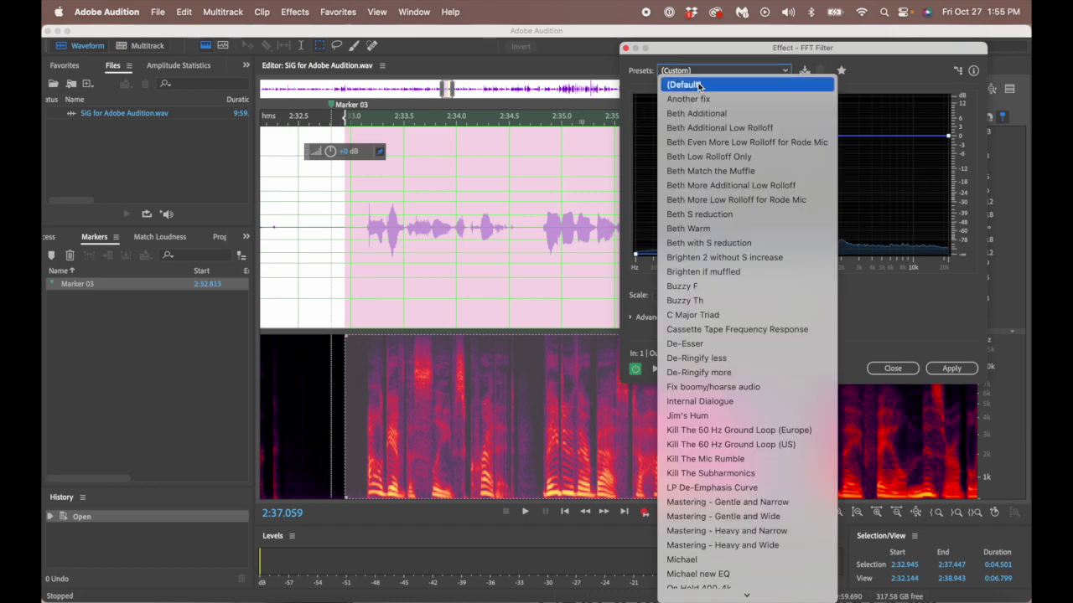
pyautogui.click(713, 143)
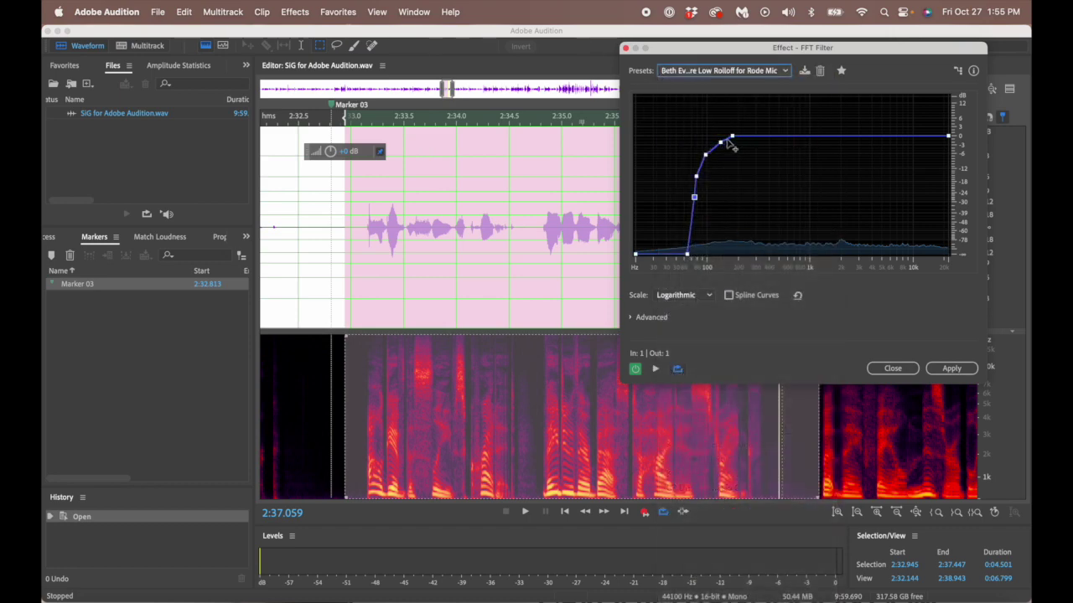
pyautogui.moveTo(737, 144)
pyautogui.moveTo(692, 261)
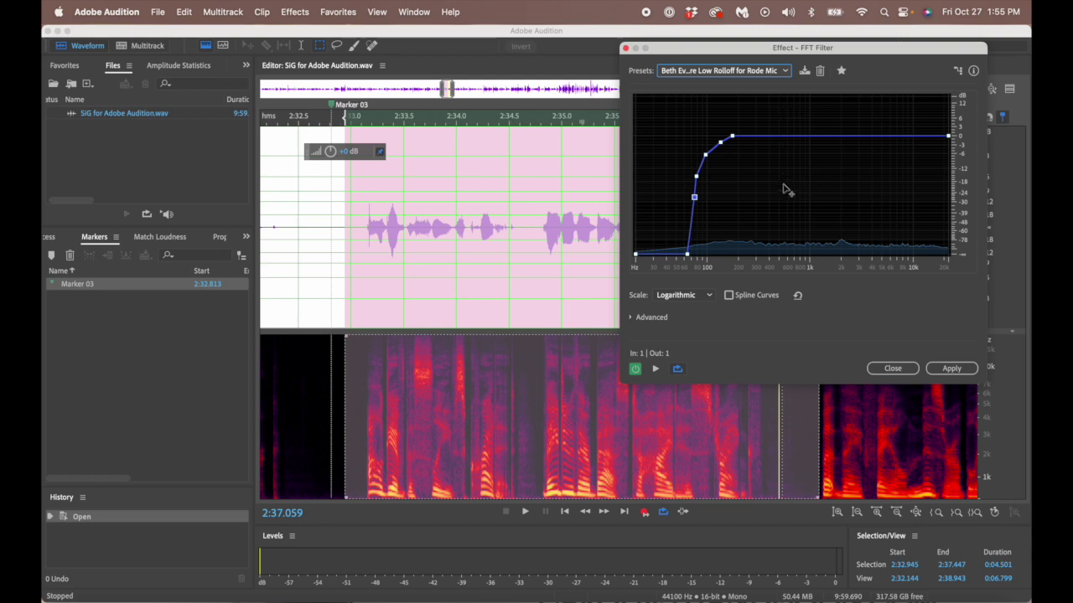
# Save the loaded curve as a preset named My High-Pass Filter, then clear the waveform selection and close the FFT Filter without applying it
pyautogui.click(805, 72)
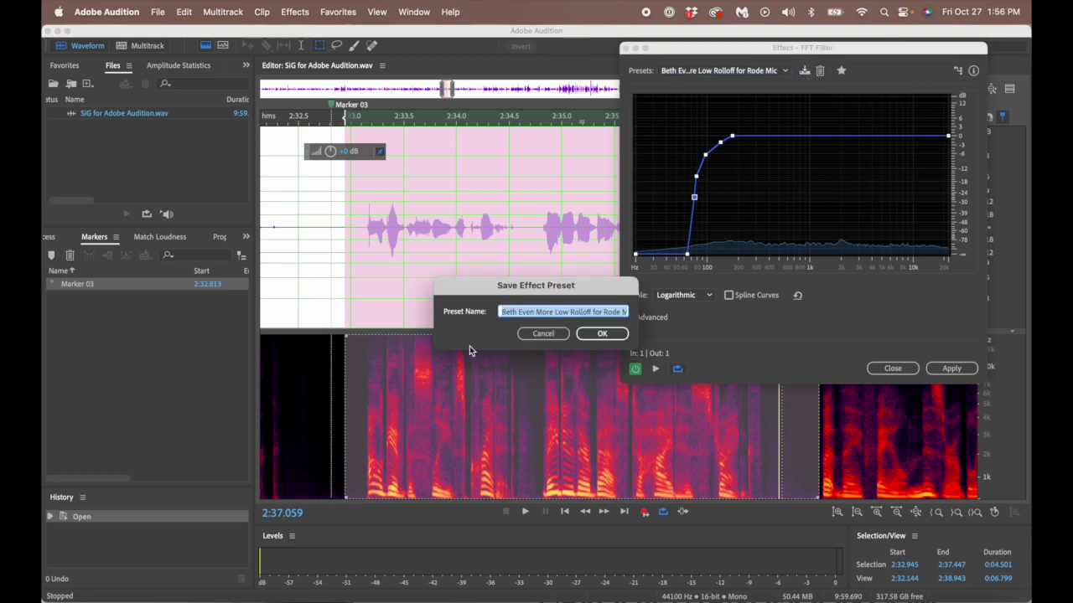
pyautogui.click(552, 333)
pyautogui.write('My High-Pass Filter')
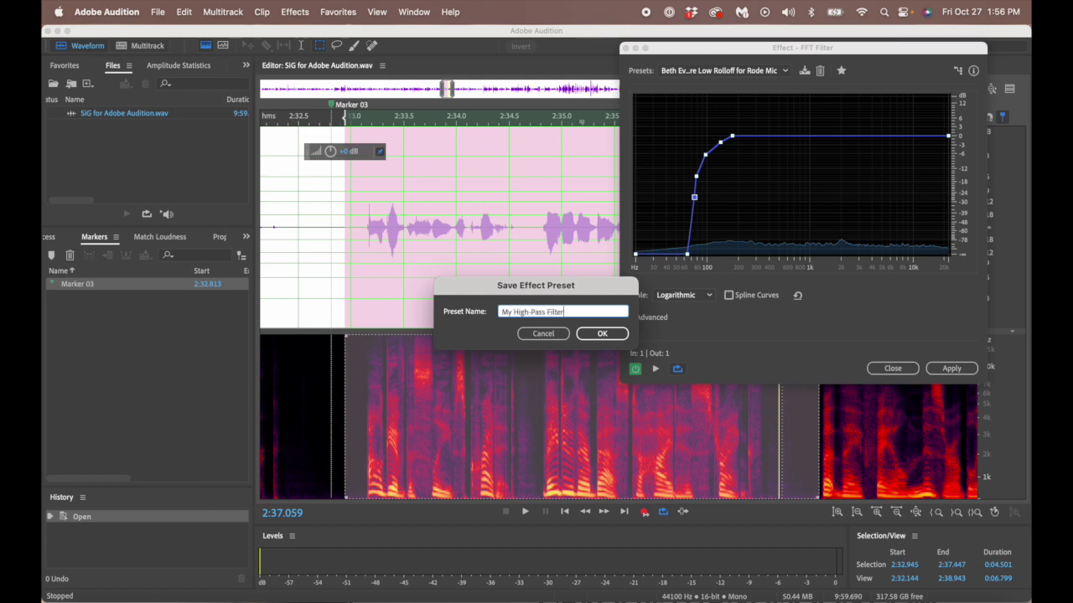
pyautogui.click(604, 336)
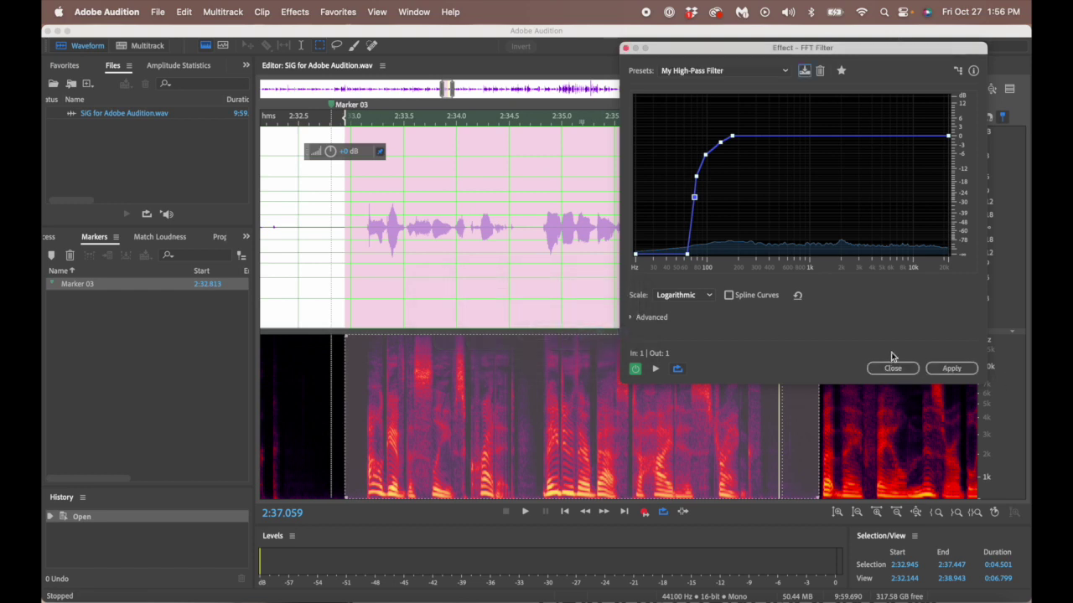
pyautogui.click(461, 268)
pyautogui.click(888, 371)
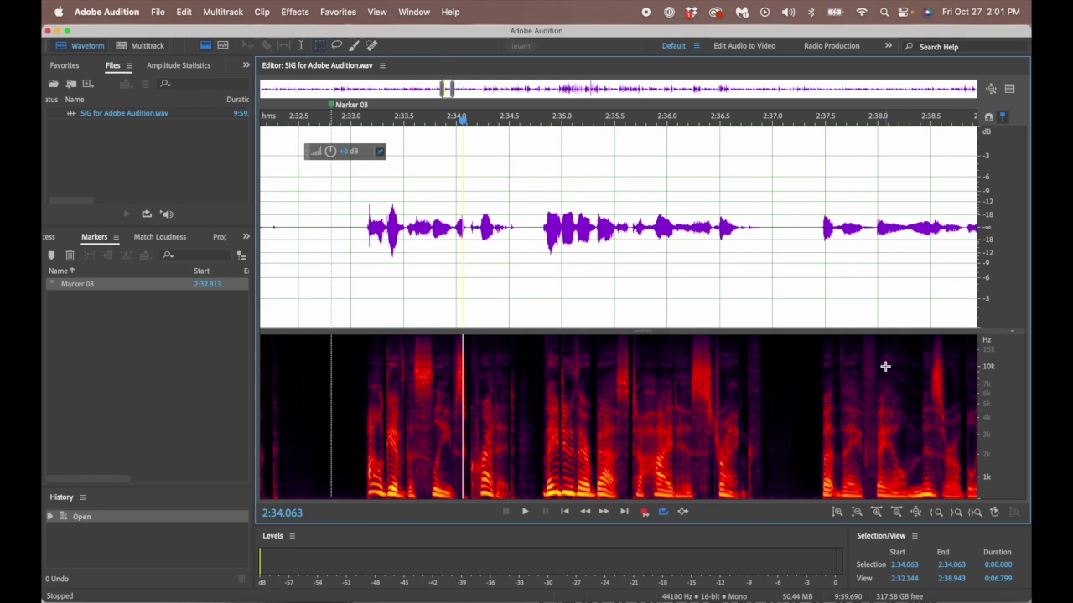
# Select about 1.4 seconds of room tone before the first words at the start of the file and play it
pyautogui.click(447, 89)
pyautogui.moveTo(447, 89); pyautogui.dragTo(224, 117)
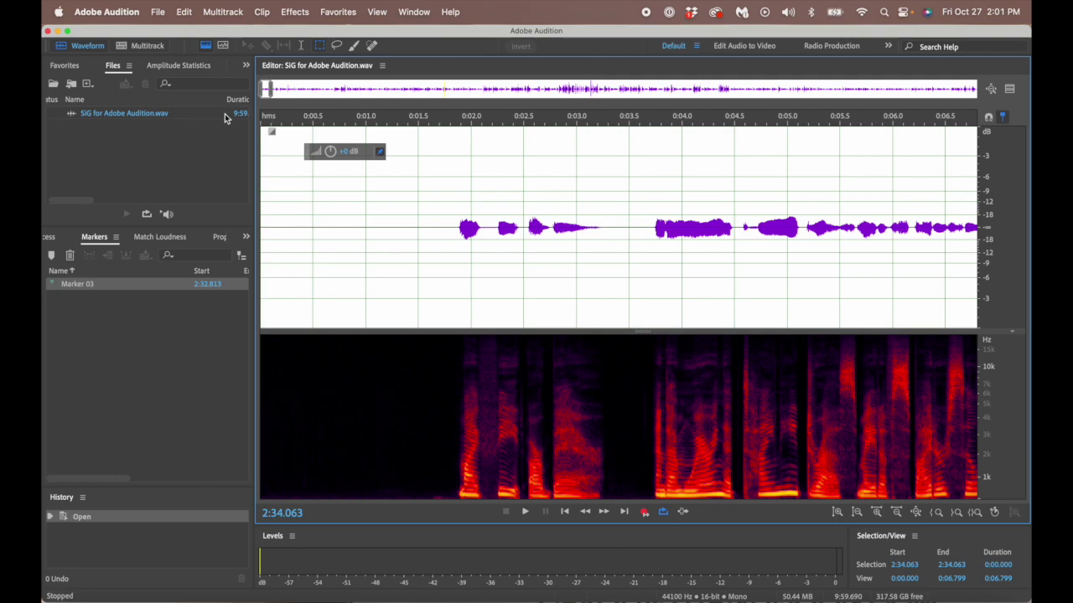
pyautogui.scroll(-2, 525, 184)
pyautogui.scroll(-2, 526, 184)
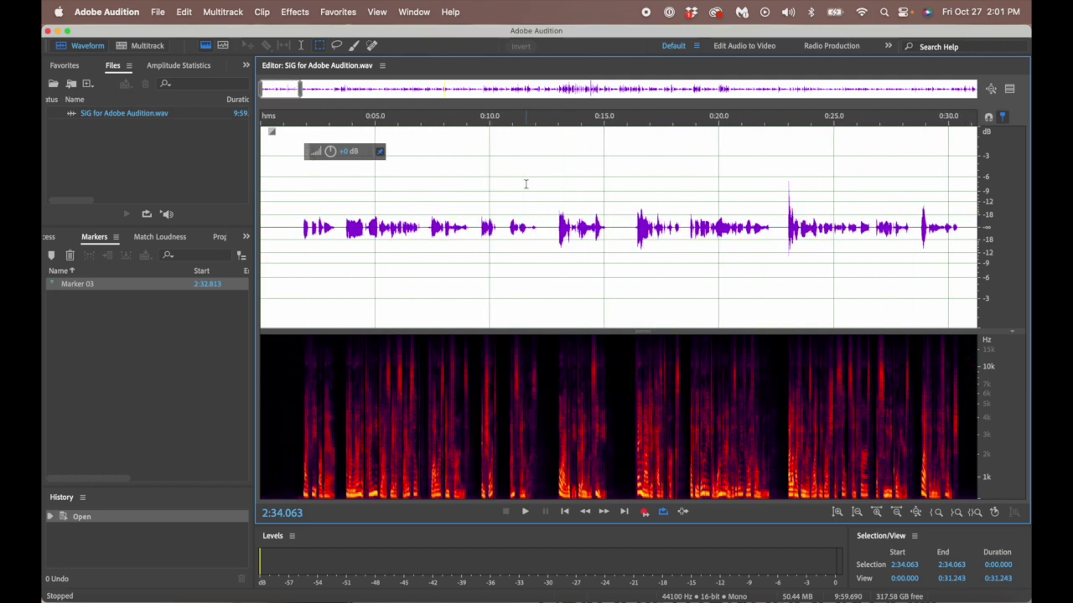
pyautogui.scroll(4, 525, 183)
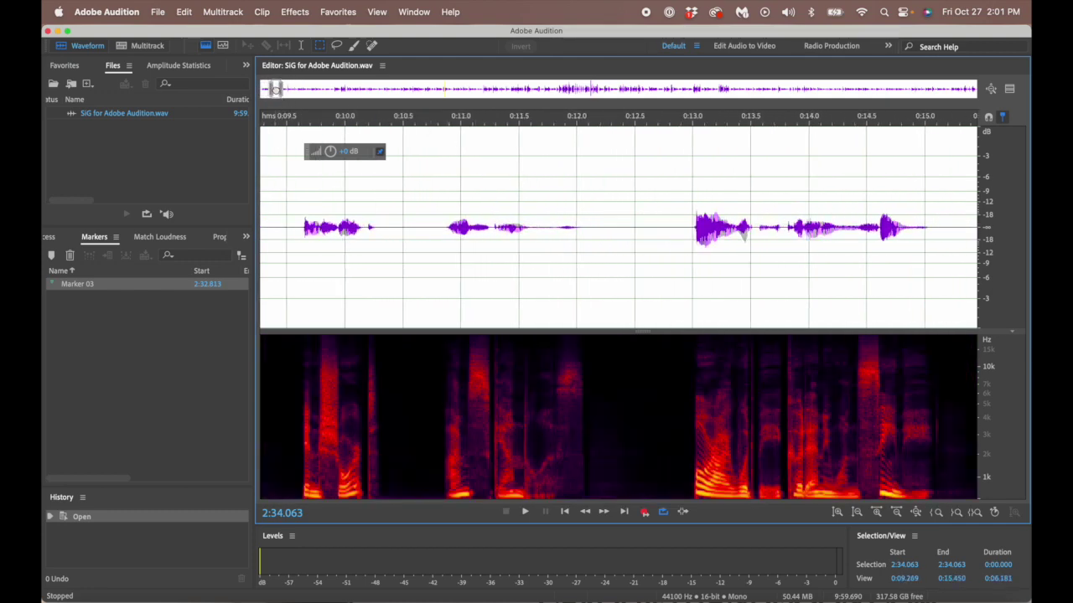
pyautogui.moveTo(277, 91); pyautogui.dragTo(237, 95)
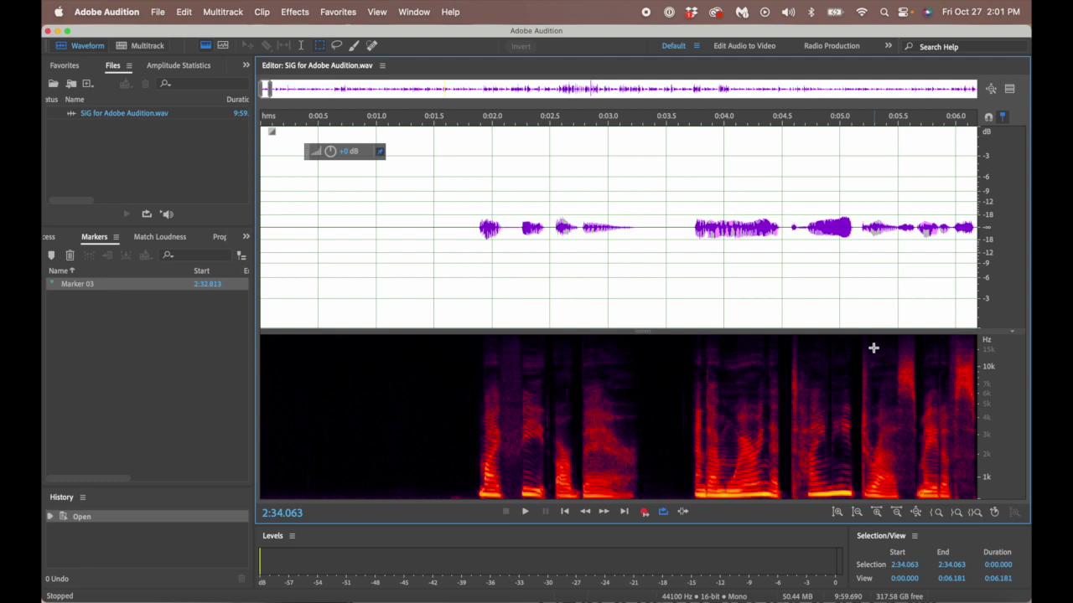
pyautogui.scroll(-2, 873, 347)
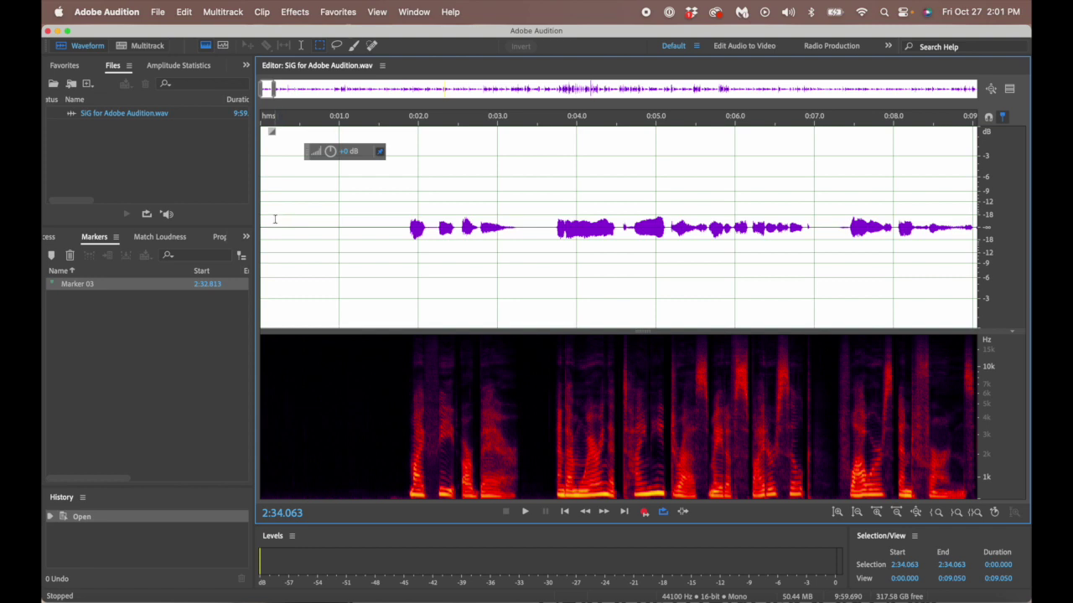
pyautogui.moveTo(275, 220); pyautogui.dragTo(384, 228)
pyautogui.press('space')
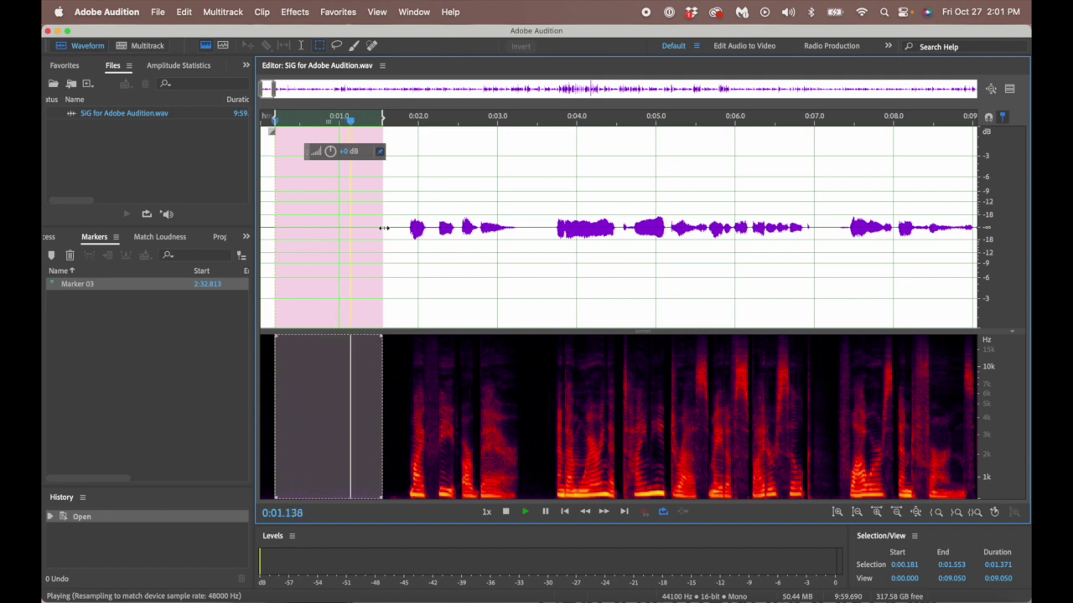
pyautogui.press('space')
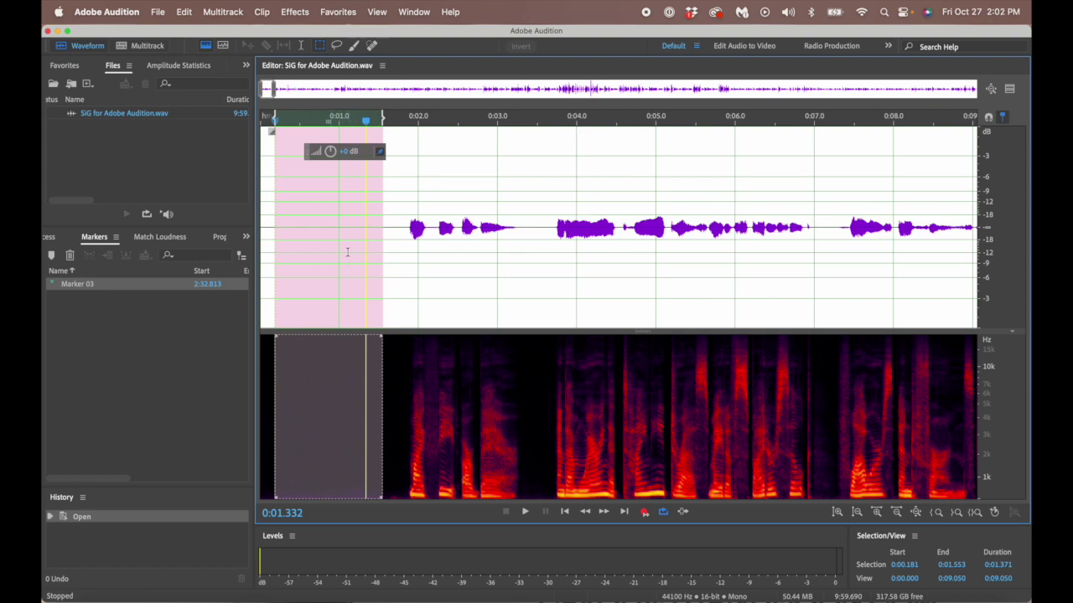
# Open the Noise Reduction (process) effect and select about 1 second of room tone before the first words, from about 0:00.537 to 0:01.570
pyautogui.click(345, 223)
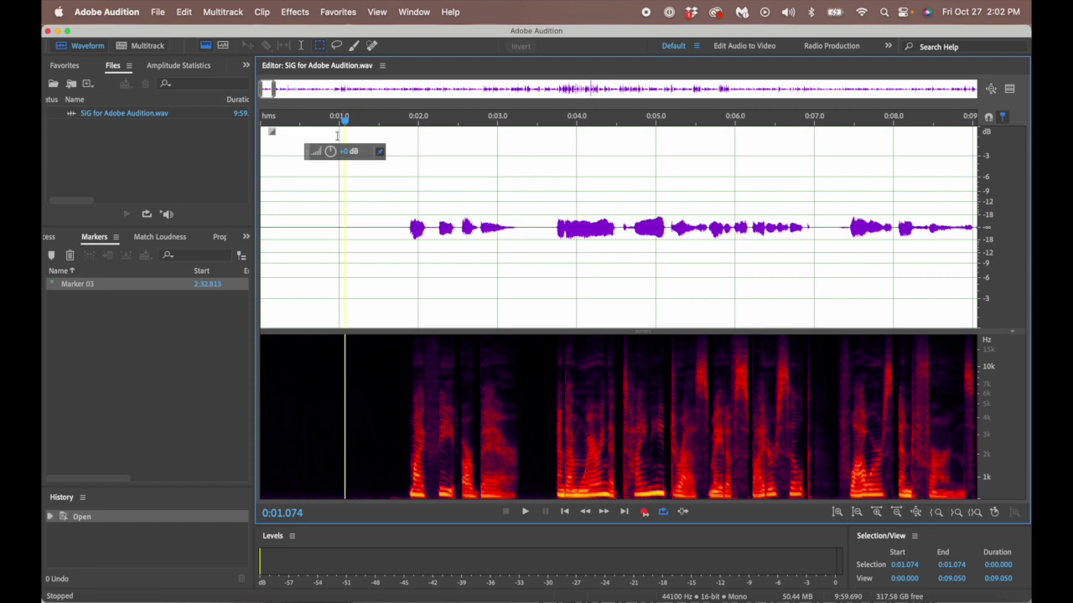
pyautogui.click(261, 208)
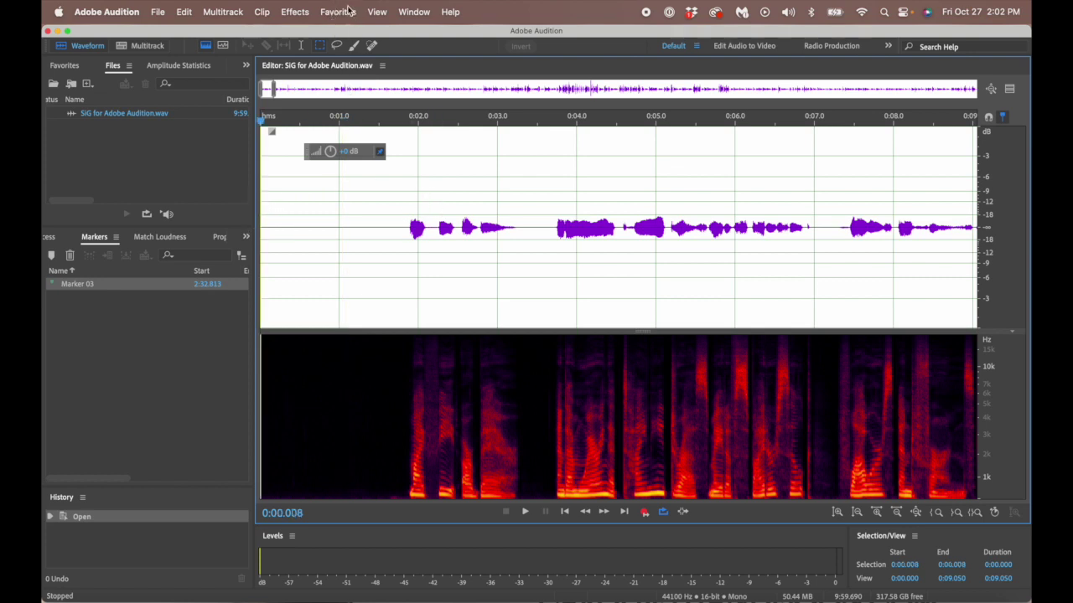
pyautogui.click(302, 15)
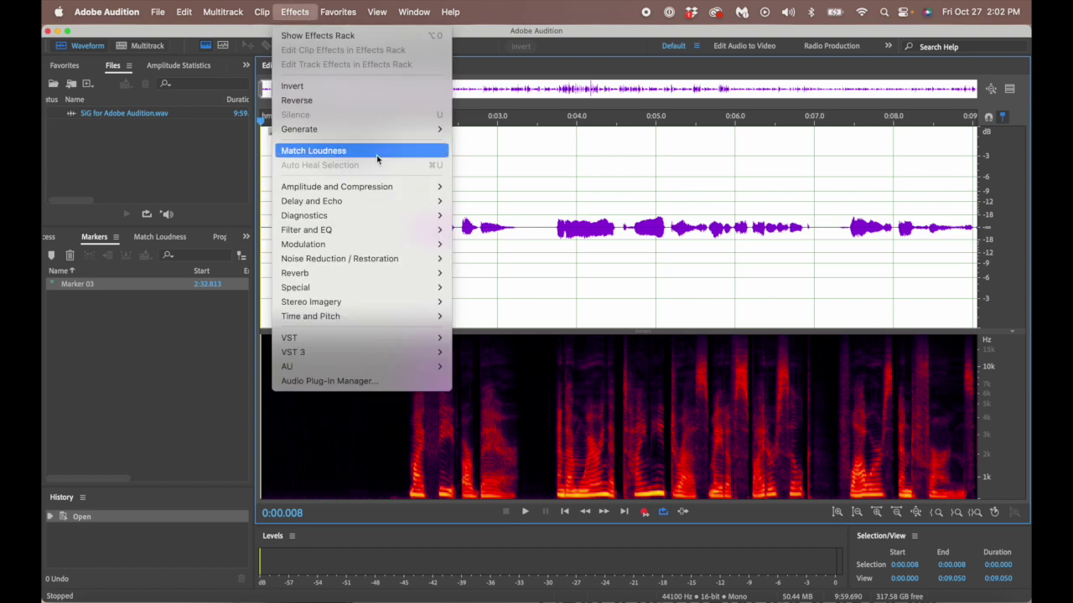
pyautogui.moveTo(388, 259)
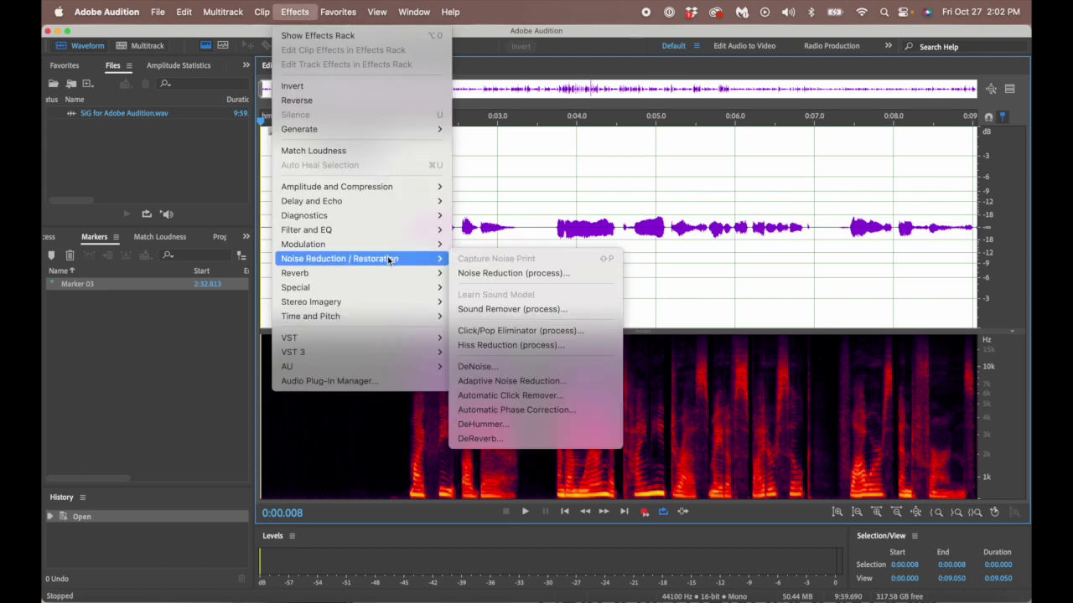
pyautogui.click(494, 274)
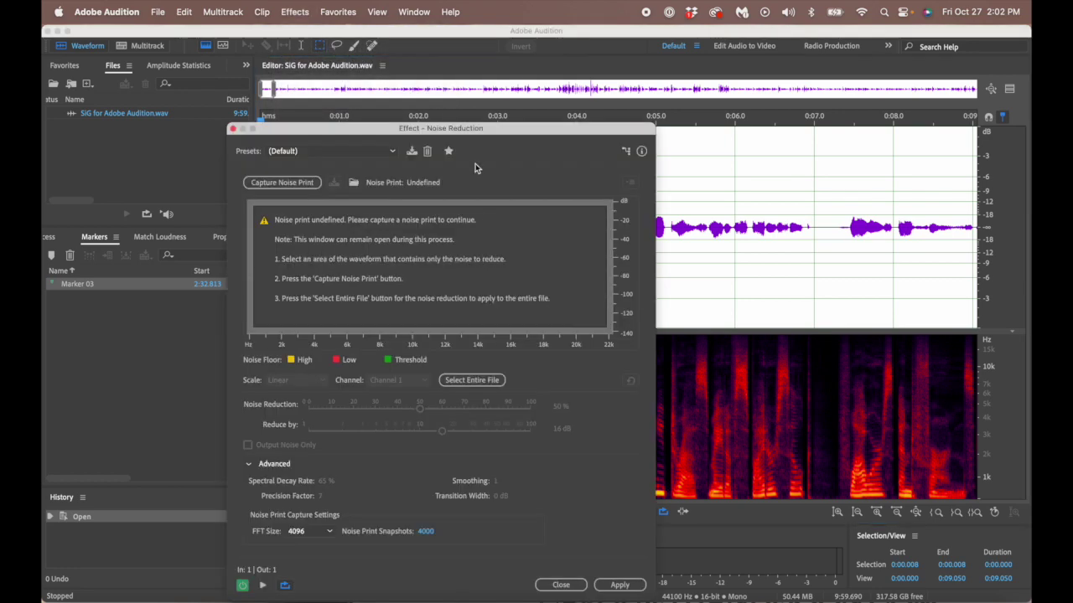
pyautogui.moveTo(447, 127); pyautogui.dragTo(790, 79)
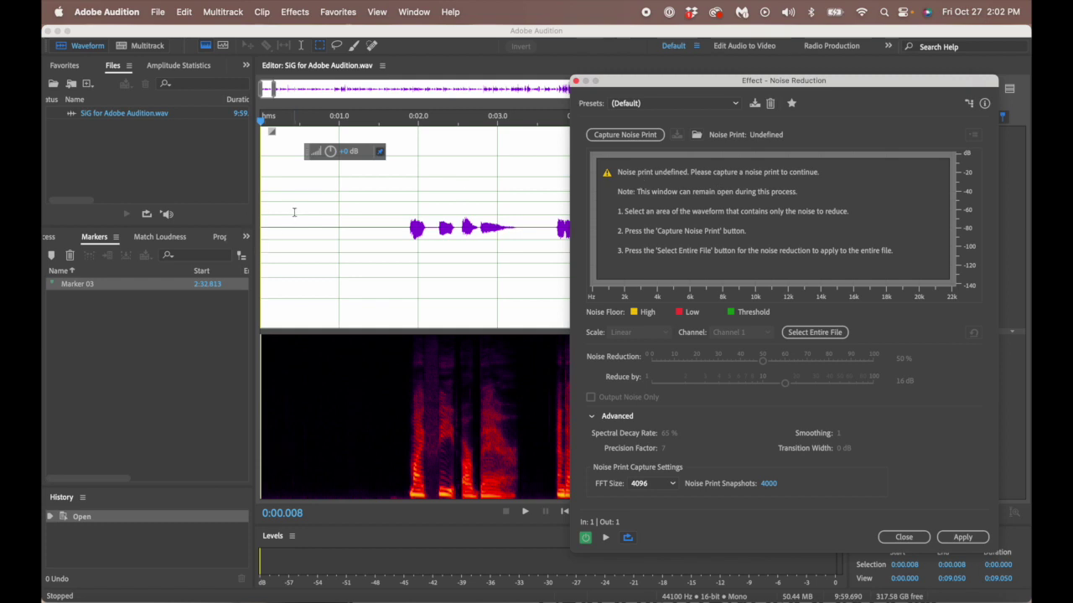
pyautogui.moveTo(303, 227); pyautogui.dragTo(385, 227)
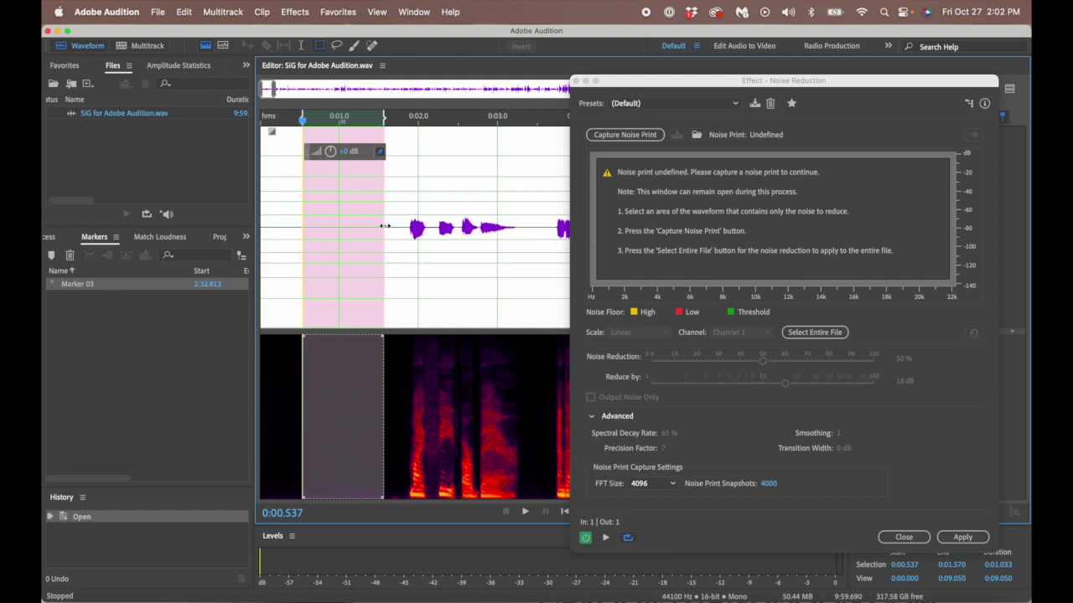
# Capture a noise print from the room tone, then reset to the (Default) preset and capture one from the first spoken phrase instead
pyautogui.click(621, 139)
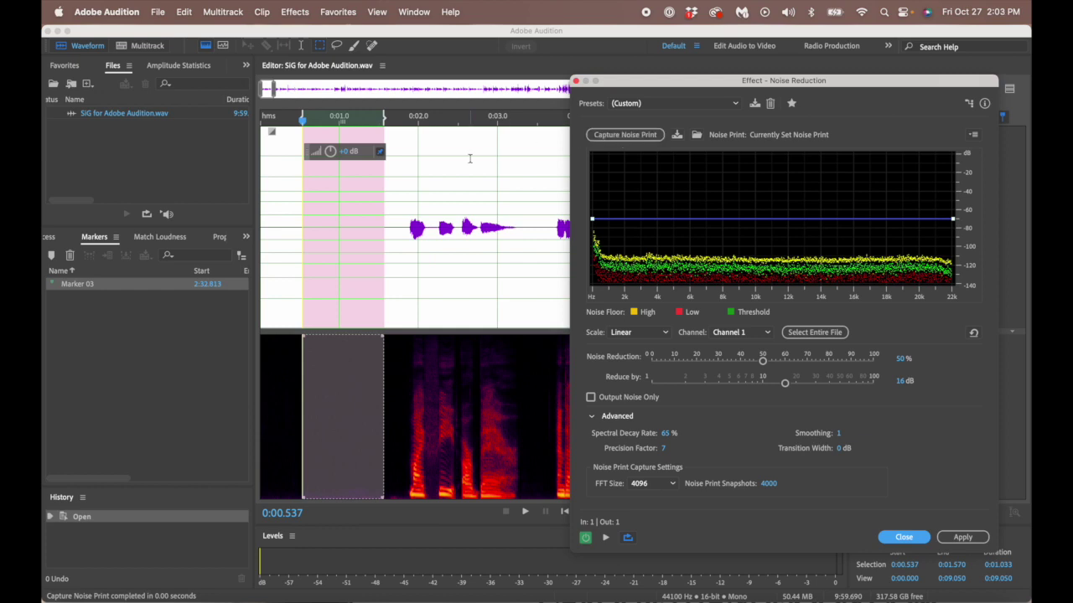
pyautogui.moveTo(263, 228); pyautogui.dragTo(551, 238)
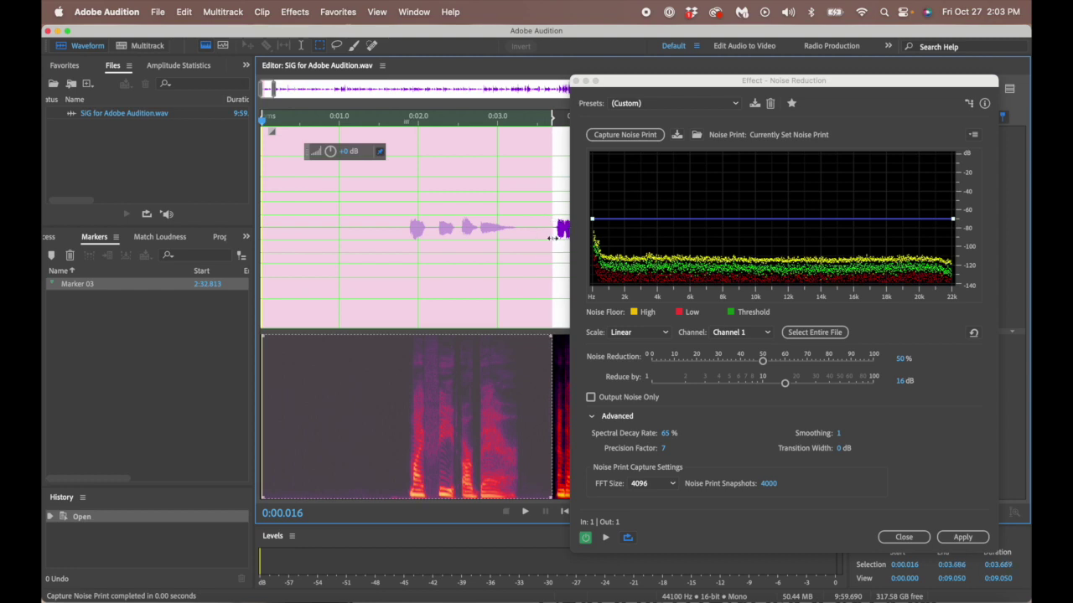
pyautogui.click(642, 104)
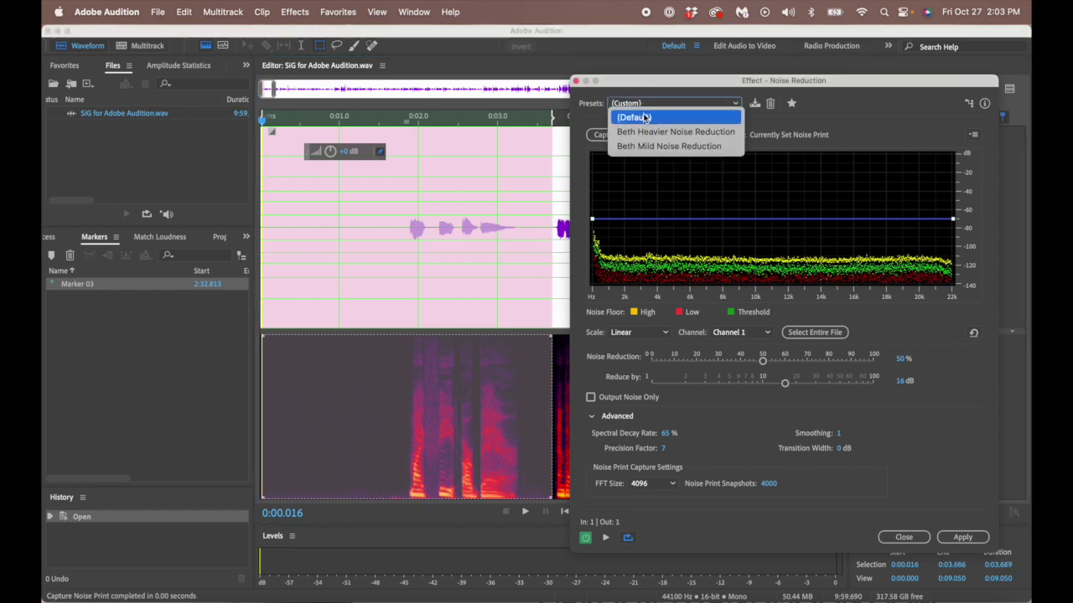
pyautogui.click(642, 118)
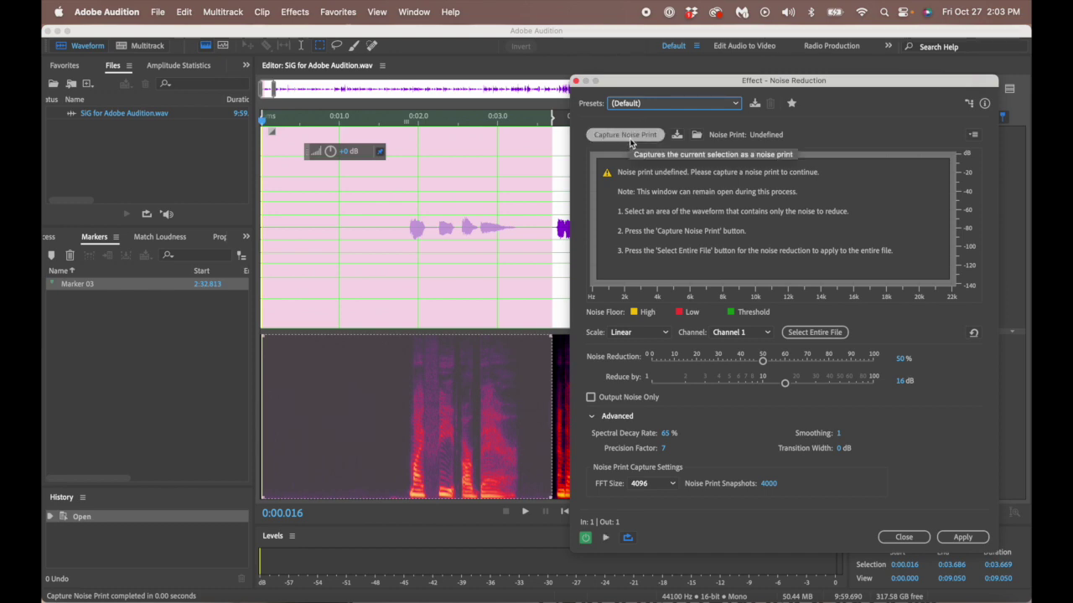
pyautogui.click(630, 140)
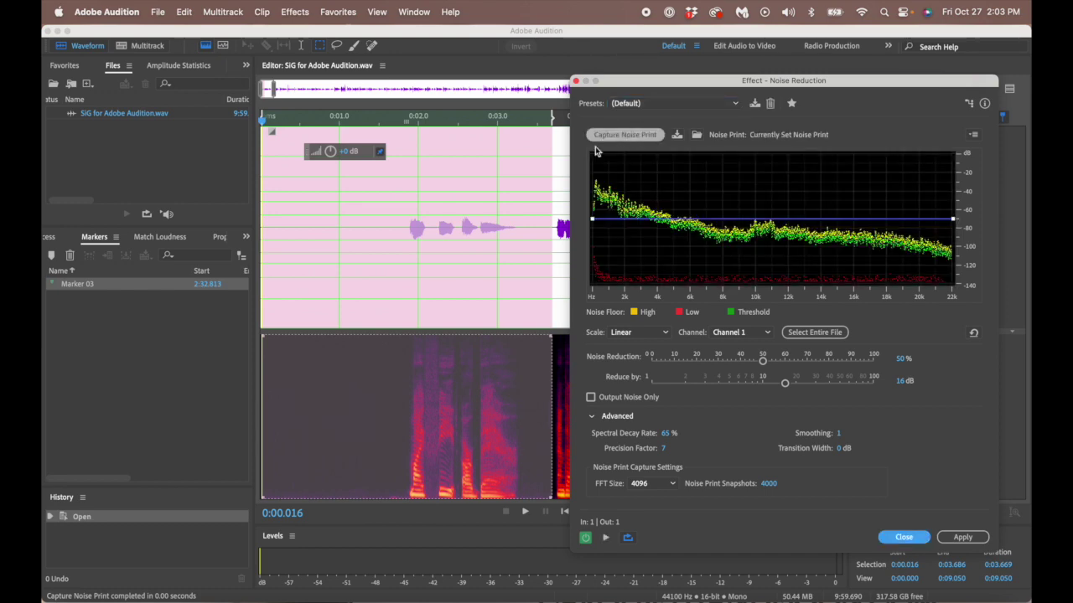
# Select room tone from about 0:00.562 to 0:01.314, capture it as the noise print, and clear the selection
pyautogui.click(291, 219)
pyautogui.moveTo(292, 220); pyautogui.dragTo(364, 223)
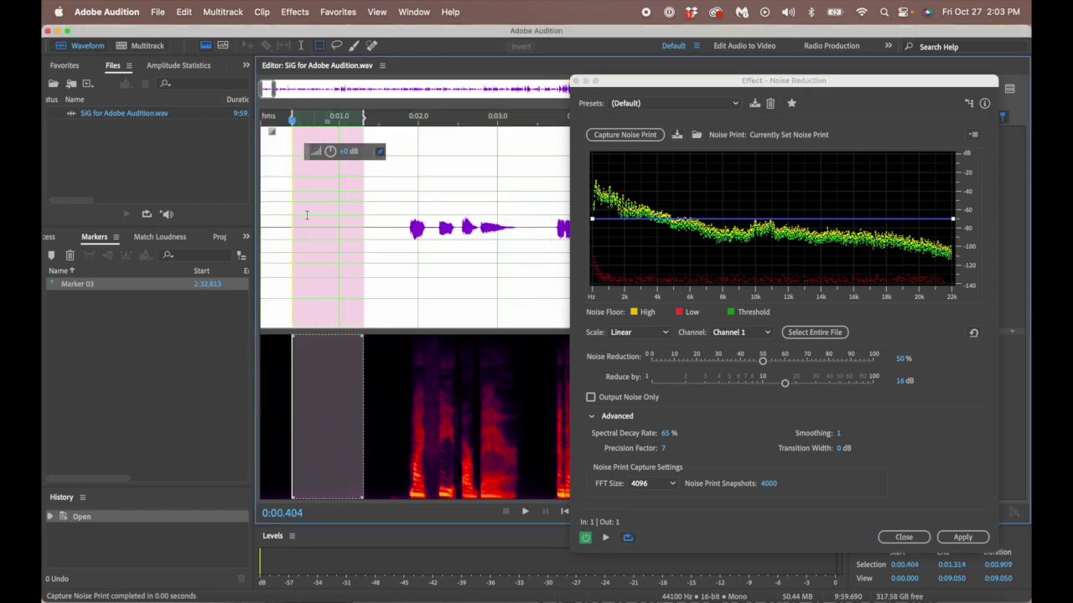
pyautogui.moveTo(293, 218); pyautogui.dragTo(304, 221)
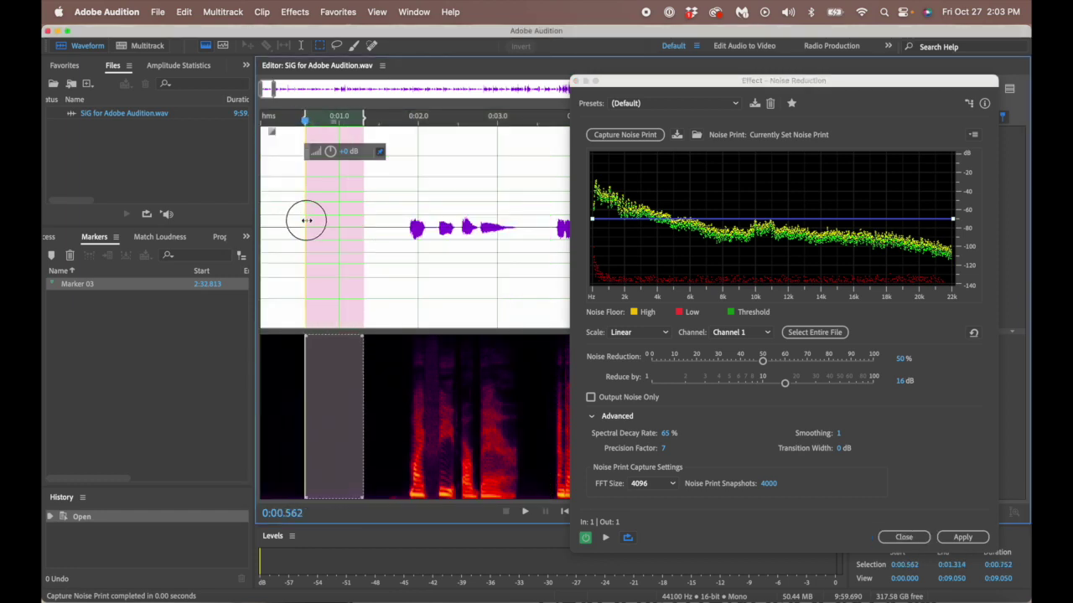
pyautogui.click(618, 136)
pyautogui.click(338, 248)
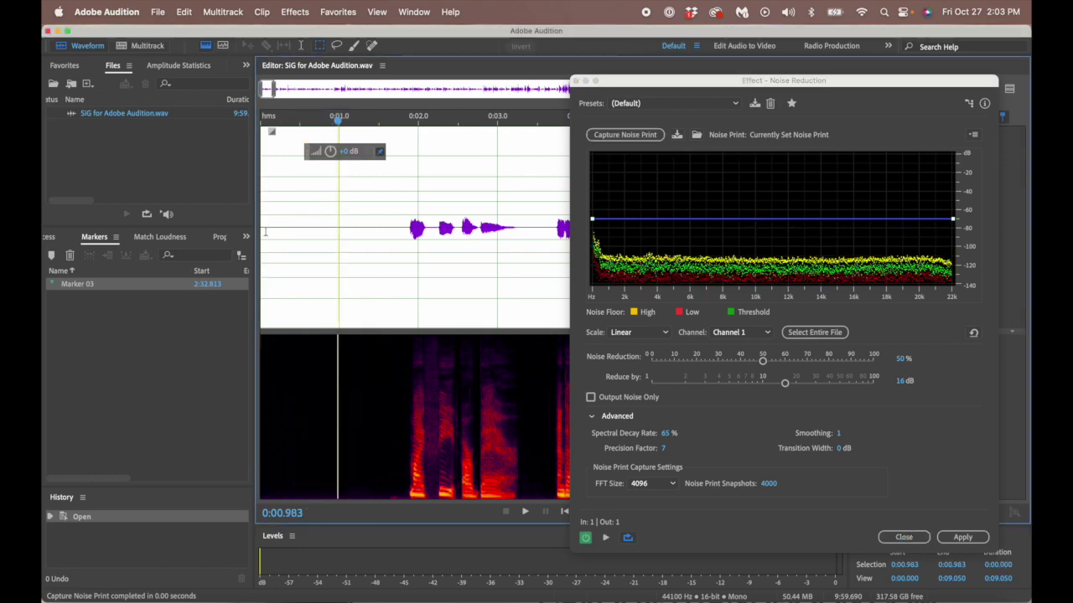
# Select the first phrase from about 0:00.016 to 0:03.702 and preview it with Output Noise Only enabled
pyautogui.moveTo(264, 232); pyautogui.dragTo(554, 259)
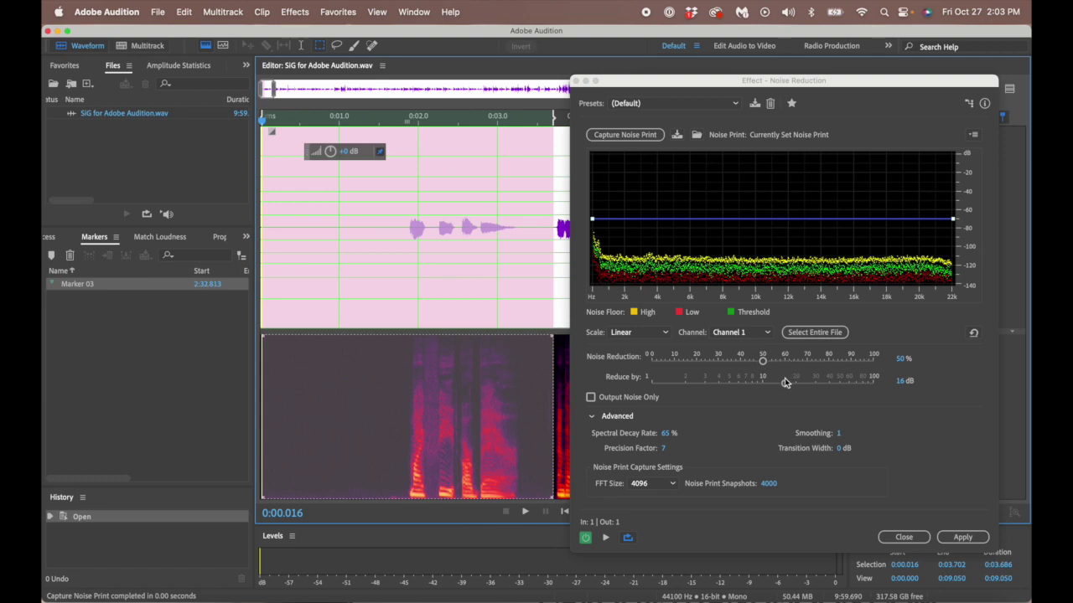
pyautogui.click(591, 399)
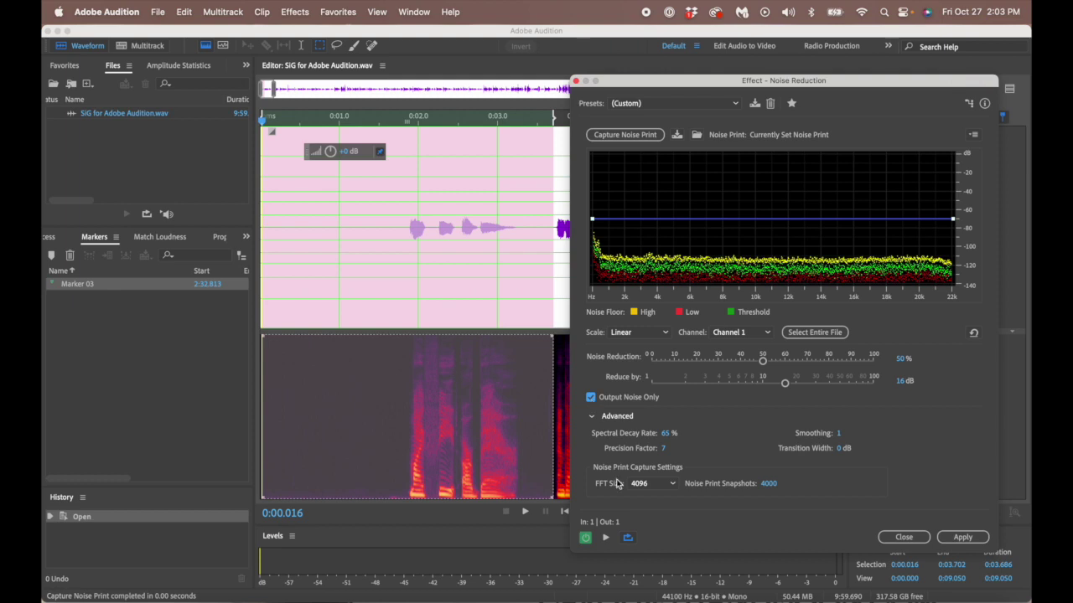
pyautogui.click(605, 539)
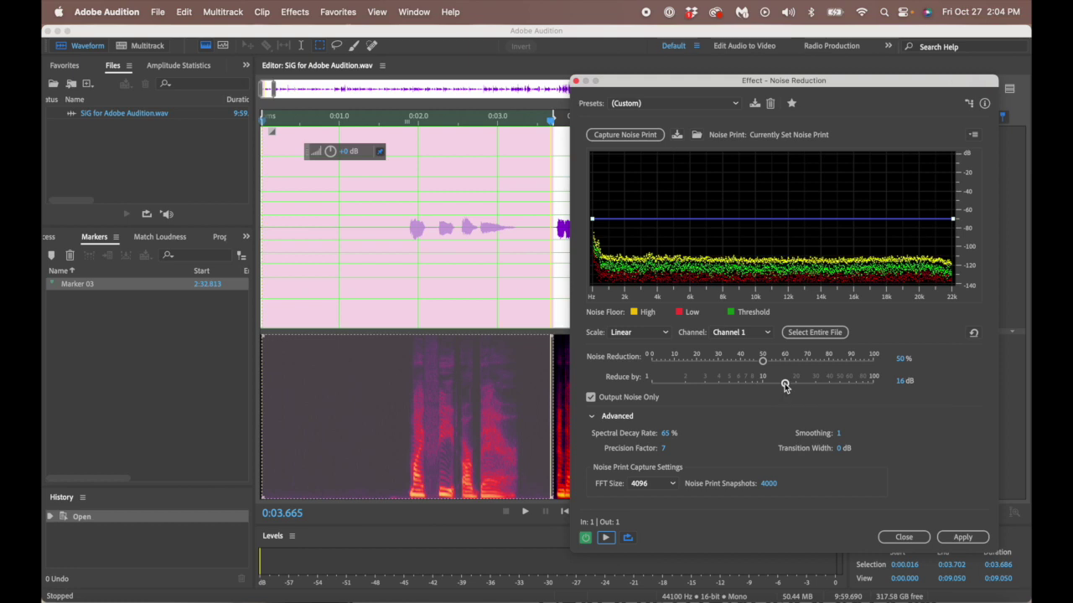
# Set Reduce by to about 6.1 dB and disable Output Noise Only
pyautogui.moveTo(786, 386); pyautogui.dragTo(738, 384)
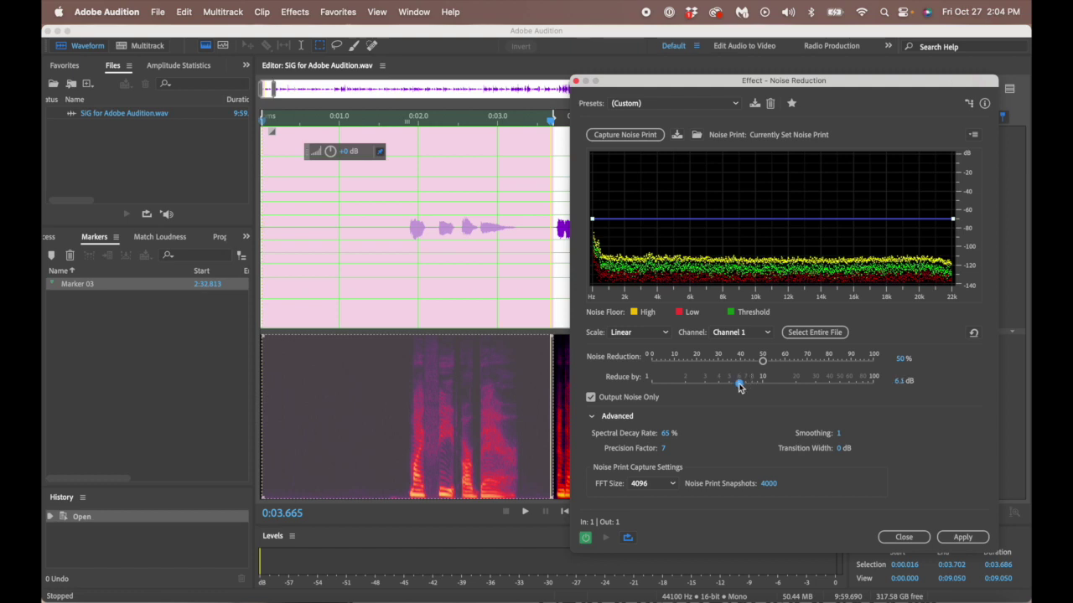
pyautogui.click(591, 399)
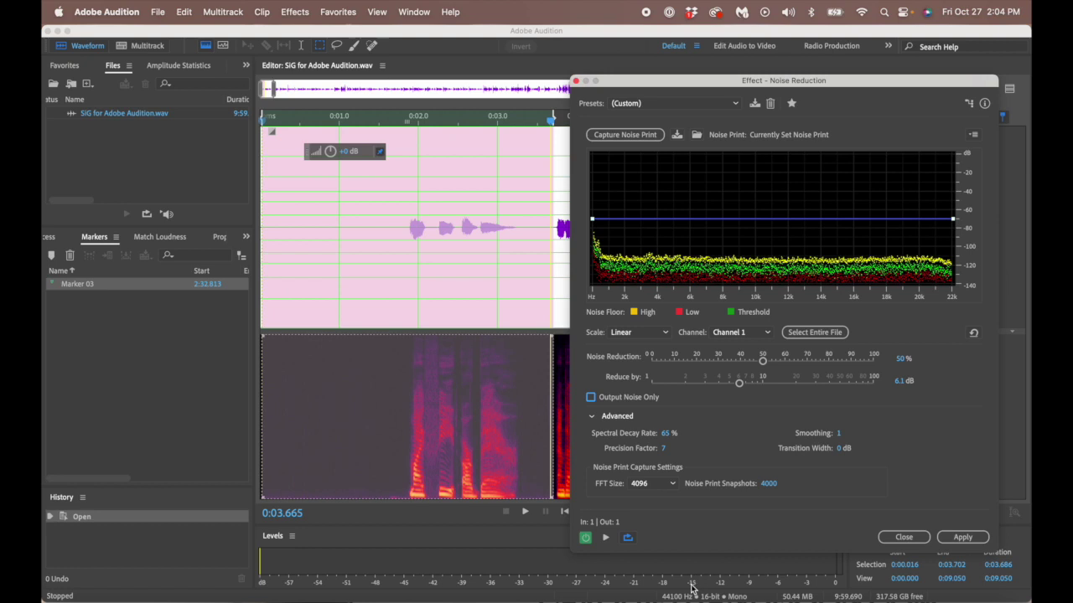
# Preview the selected phrase with Noise Reduction bypassed, then again with the effect enabled, to compare the two
pyautogui.click(586, 542)
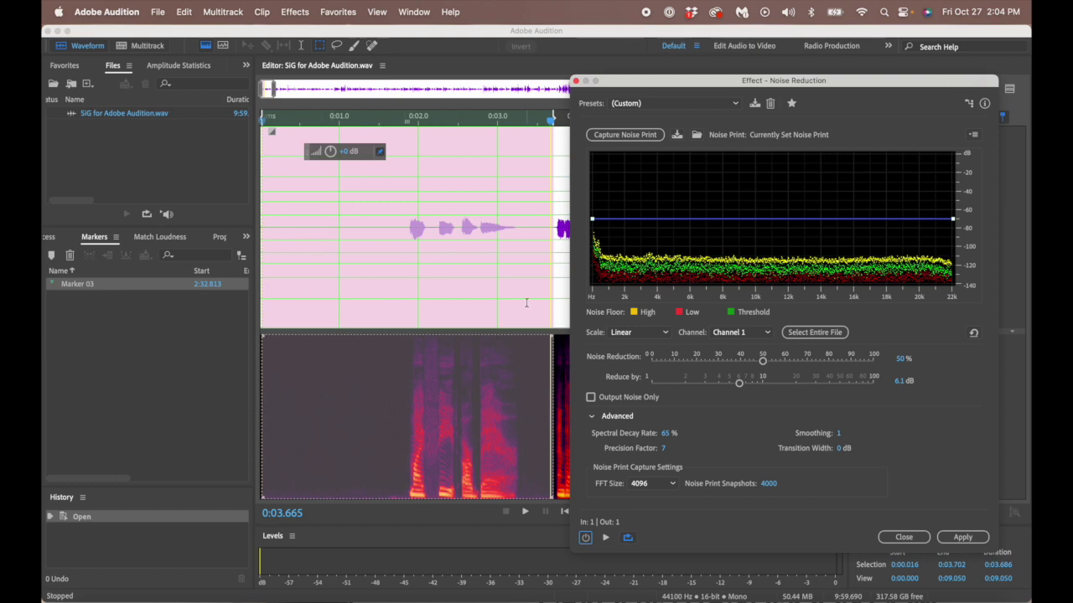
pyautogui.click(608, 539)
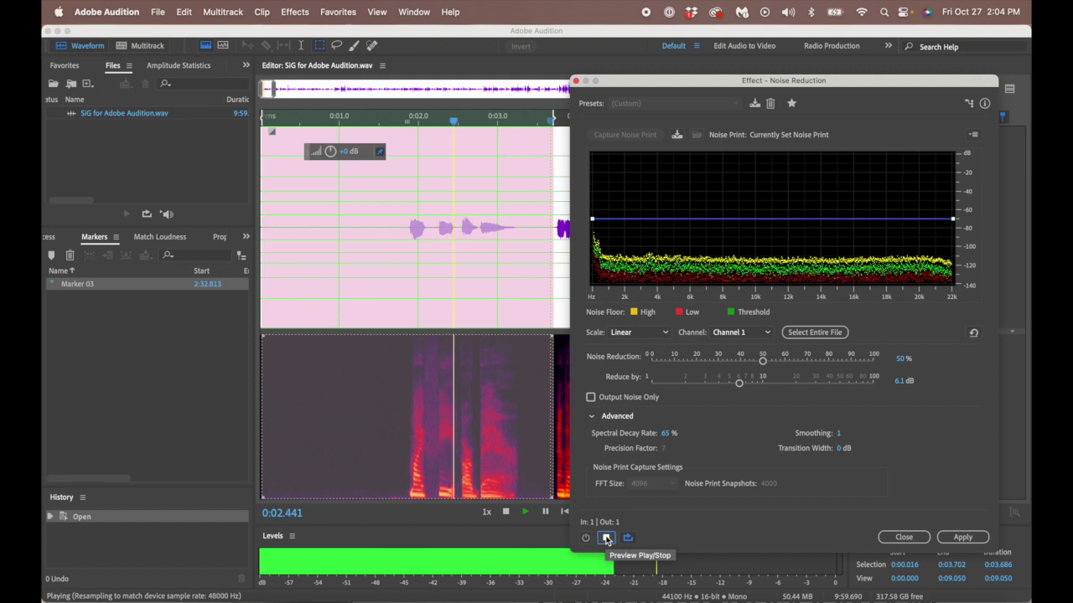
pyautogui.click(606, 538)
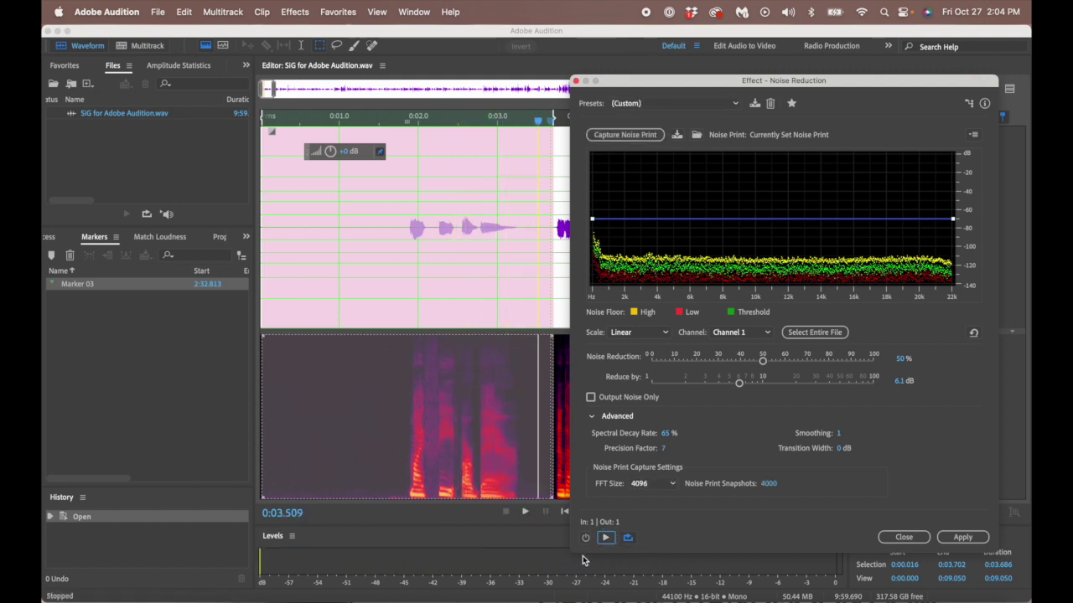
pyautogui.click(585, 538)
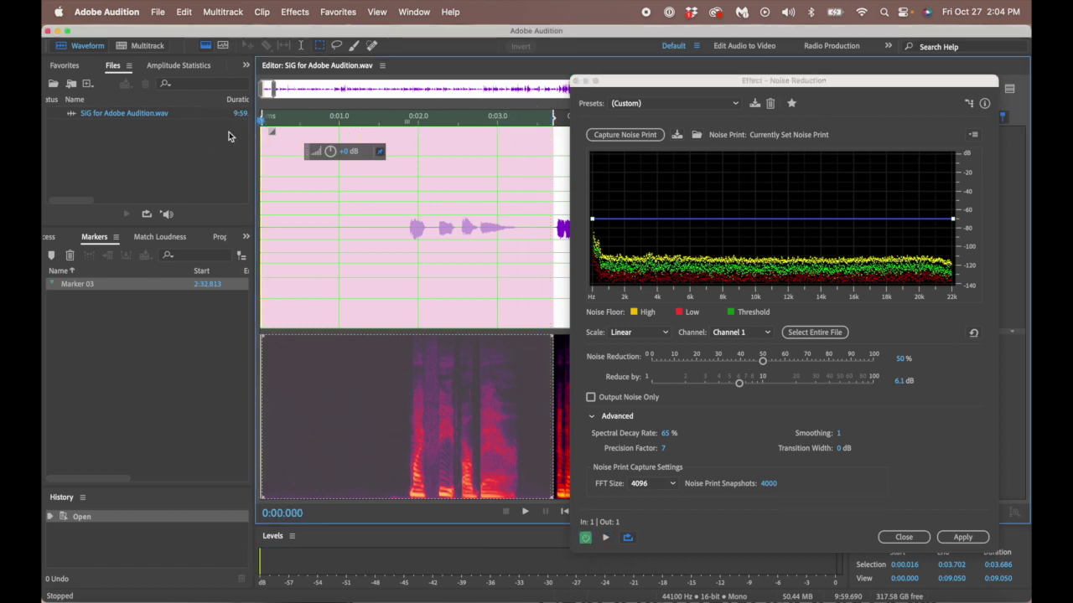
pyautogui.click(578, 522)
pyautogui.click(606, 538)
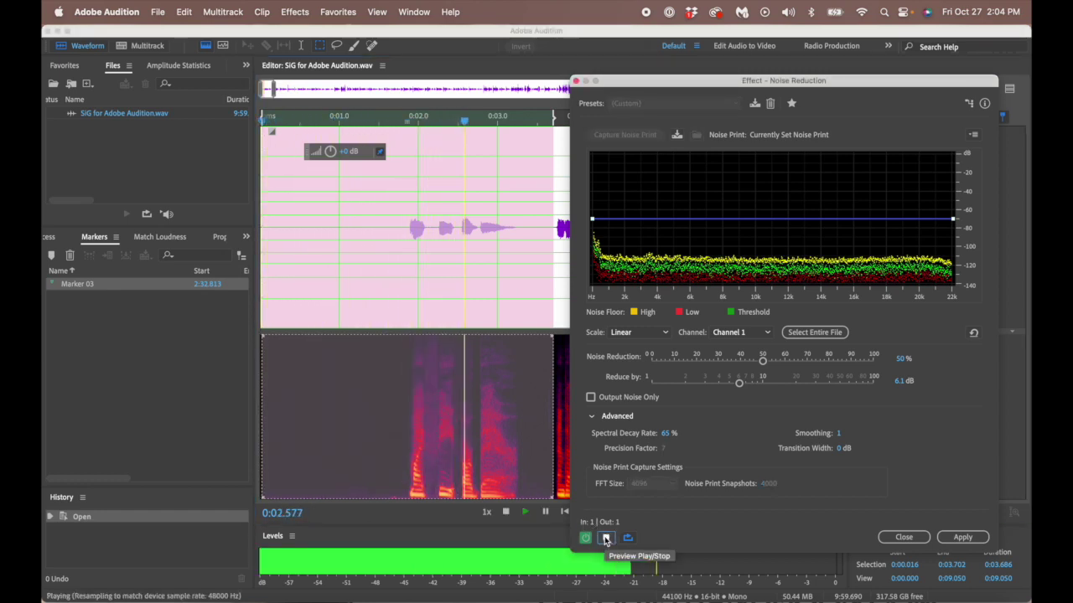
pyautogui.click(606, 537)
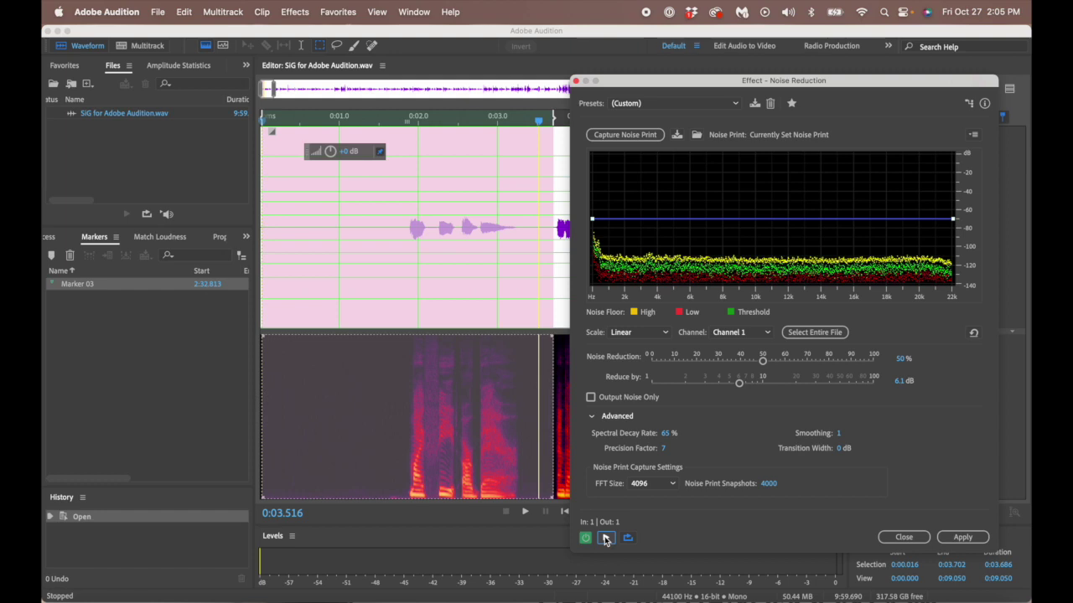
# Extend the waveform selection to about 0:10.752 and preview the noise reduction over it
pyautogui.hscroll(5, 530, 423)
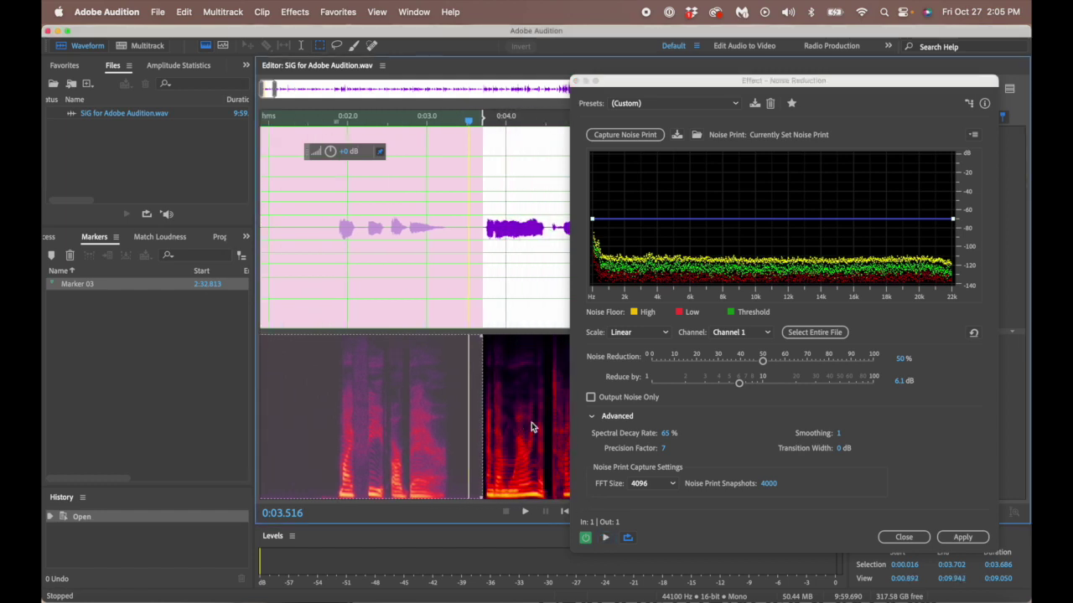
pyautogui.moveTo(393, 261); pyautogui.dragTo(820, 315)
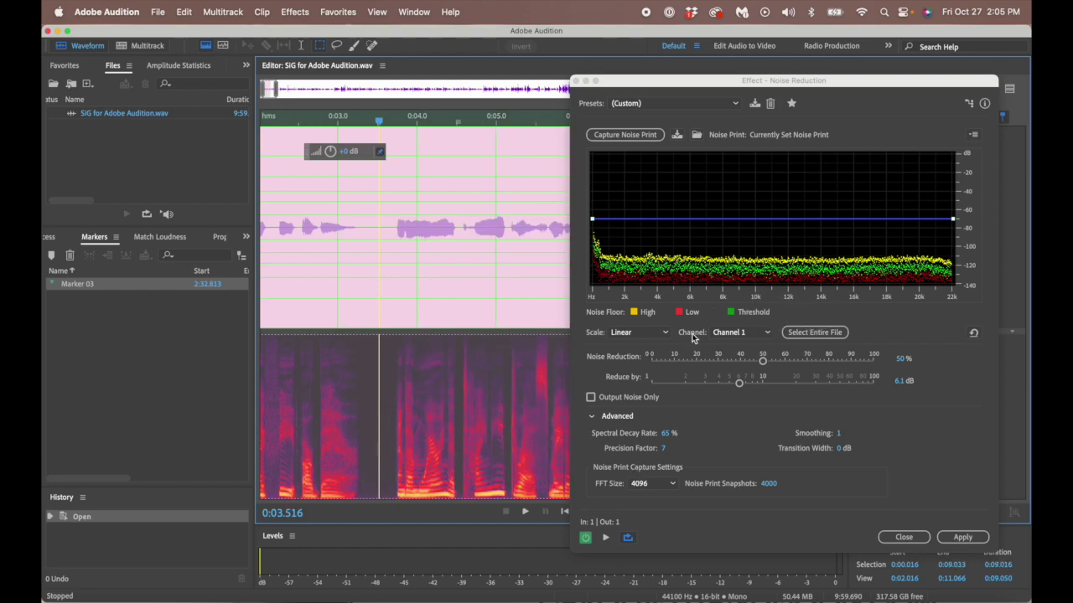
pyautogui.moveTo(803, 80); pyautogui.dragTo(397, 121)
pyautogui.moveTo(813, 272); pyautogui.dragTo(948, 272)
pyautogui.click(444, 123)
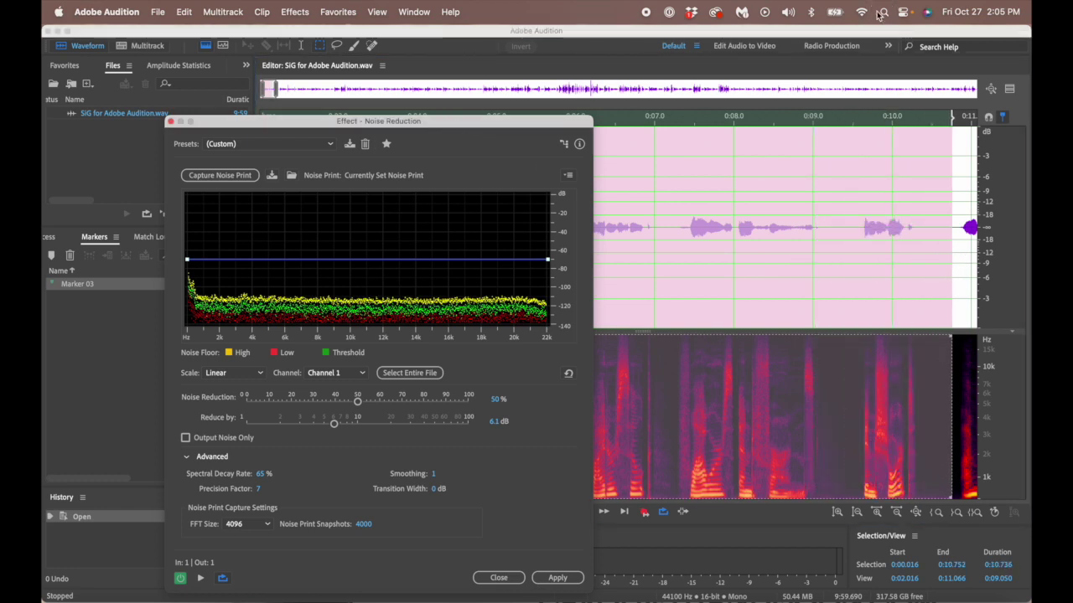
pyautogui.click(201, 579)
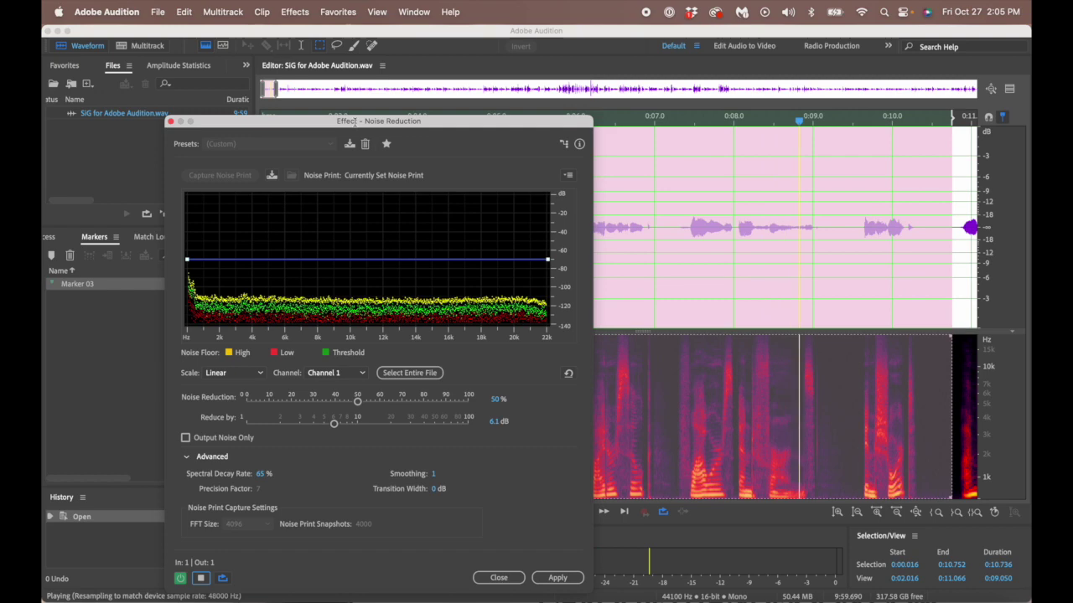
pyautogui.click(202, 579)
pyautogui.moveTo(411, 123); pyautogui.dragTo(769, 81)
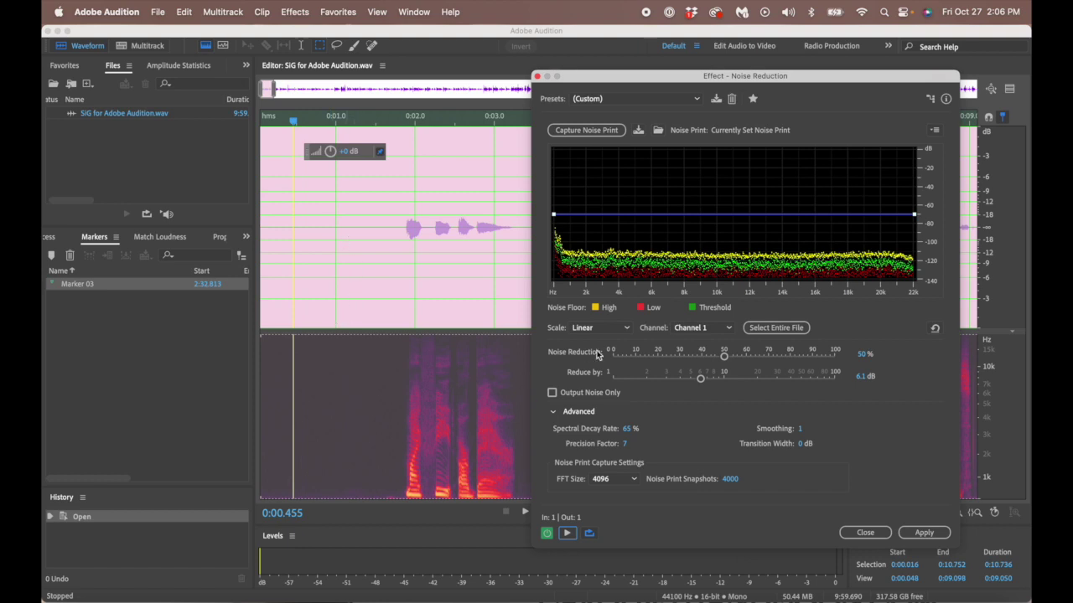
# Preview the selection with Reduce by at about 40.8 dB, then return Reduce by to 6.1 dB
pyautogui.moveTo(700, 382); pyautogui.dragTo(792, 391)
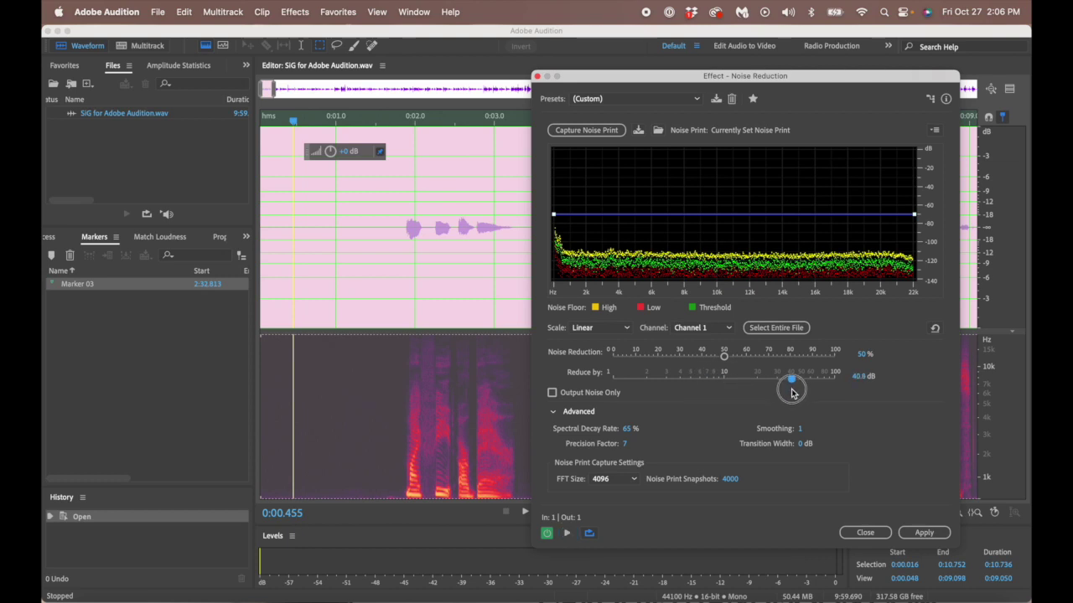
pyautogui.click(568, 535)
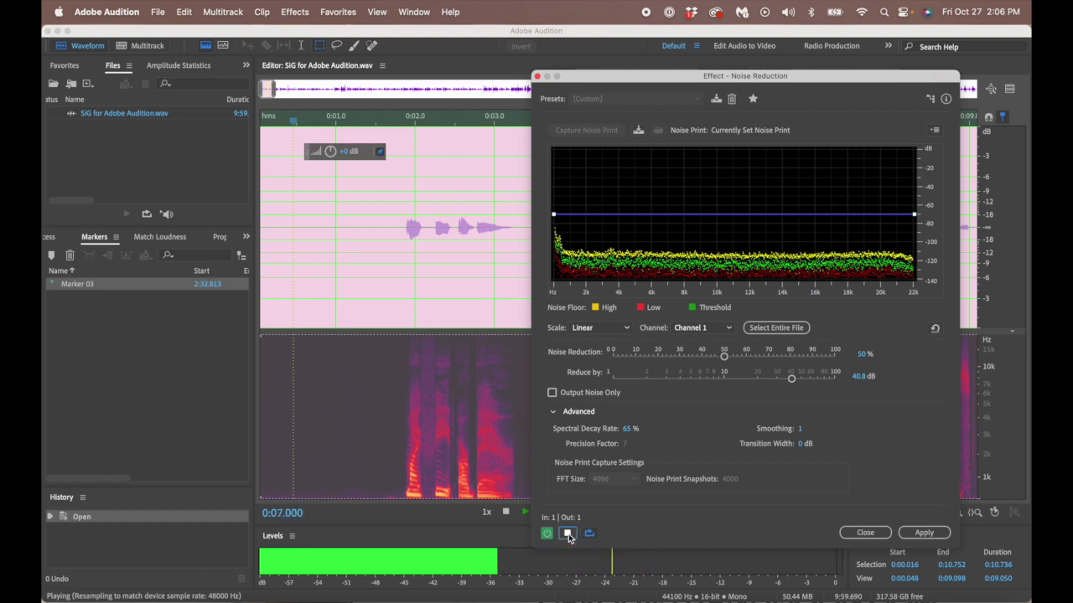
pyautogui.click(568, 534)
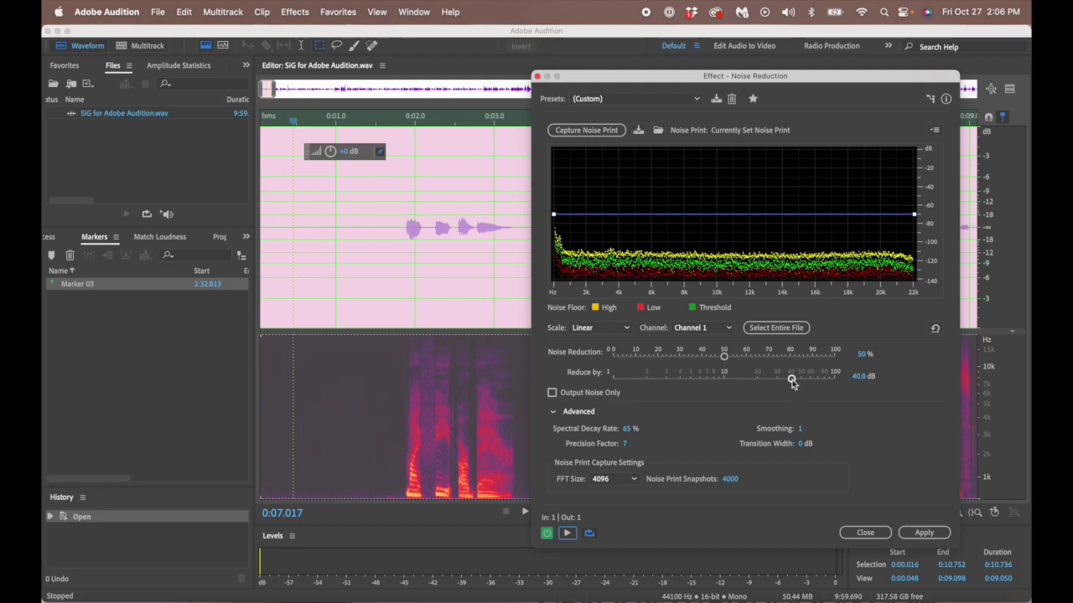
pyautogui.moveTo(792, 380); pyautogui.dragTo(724, 383)
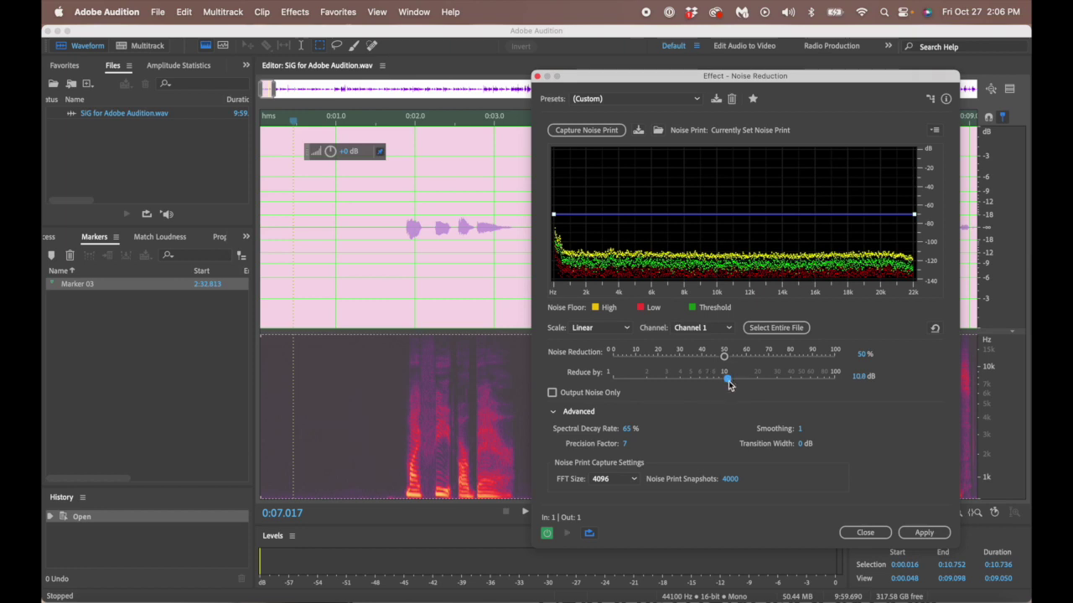
pyautogui.moveTo(725, 383); pyautogui.dragTo(725, 386)
pyautogui.moveTo(725, 381); pyautogui.dragTo(701, 379)
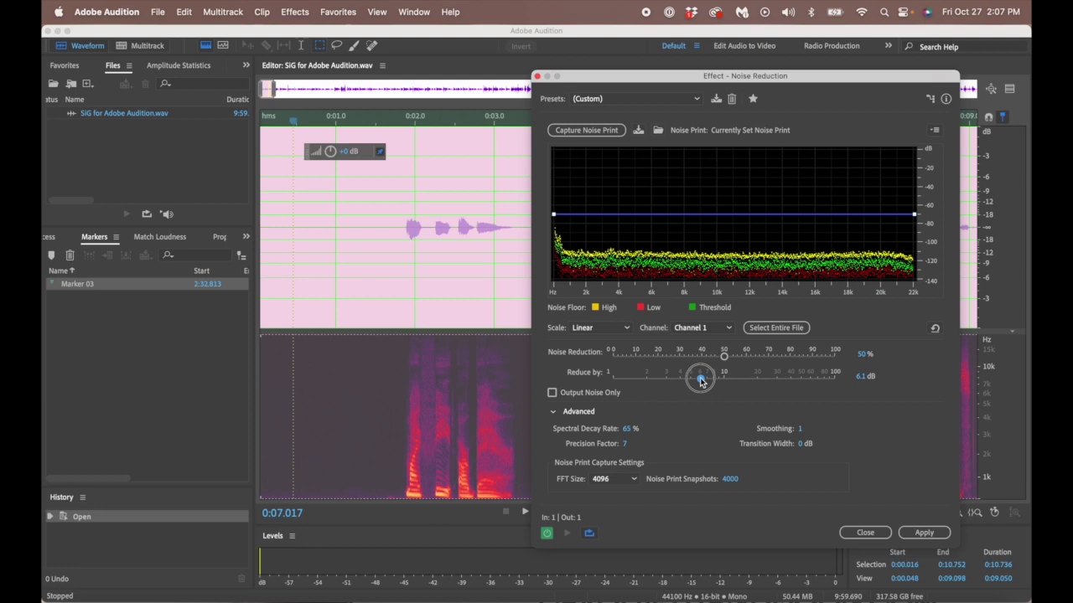
# Save the current Noise Reduction settings as a preset named AA Videos 6 dB
pyautogui.click(716, 99)
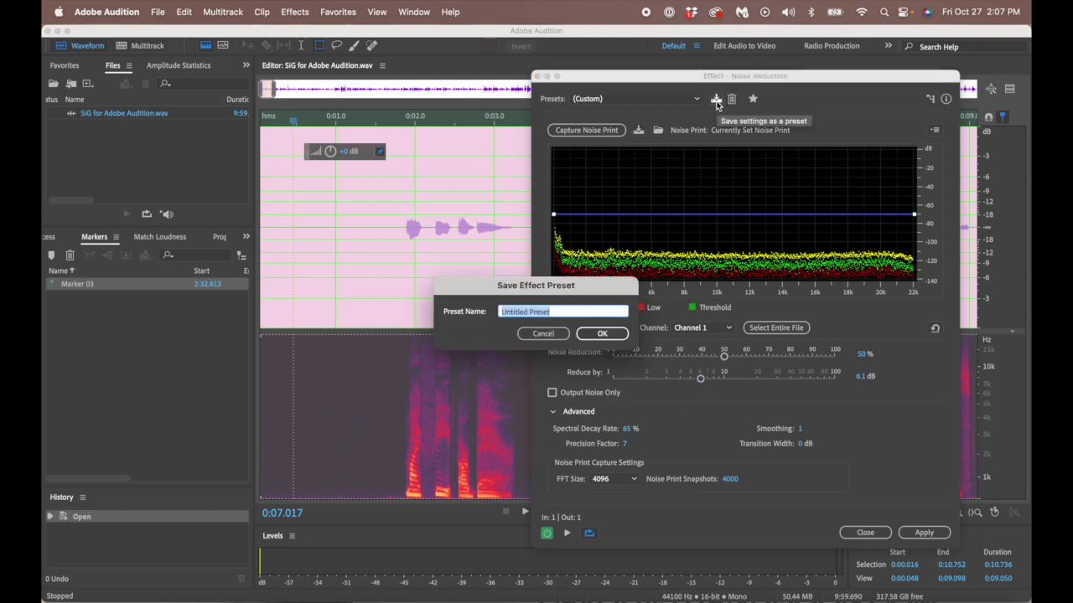
pyautogui.write('6dB')
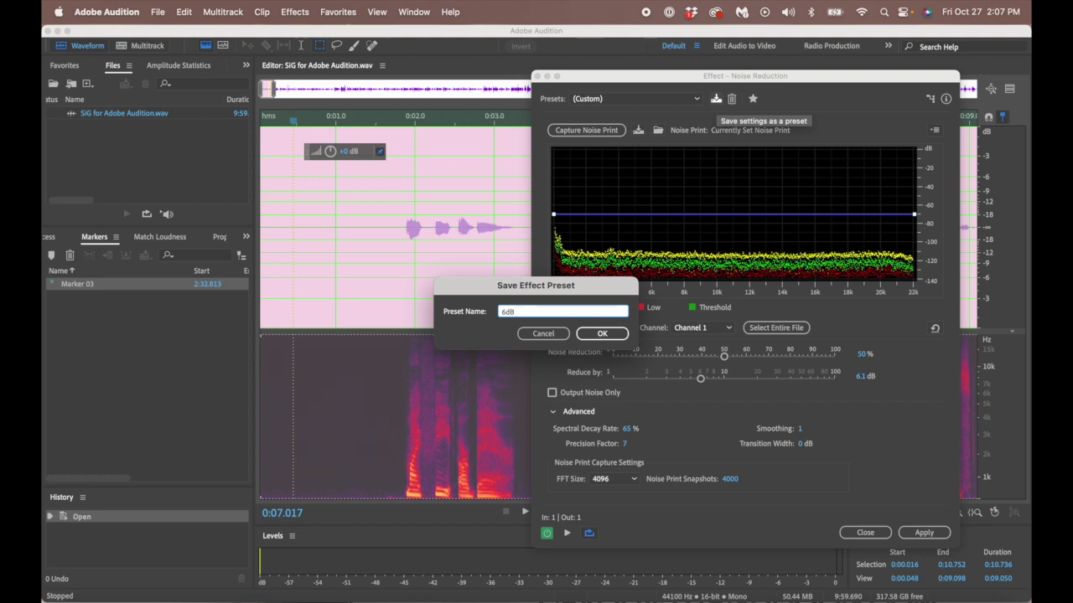
pyautogui.press('BackSpace')
pyautogui.press('BackSpace')
pyautogui.write('AA V')
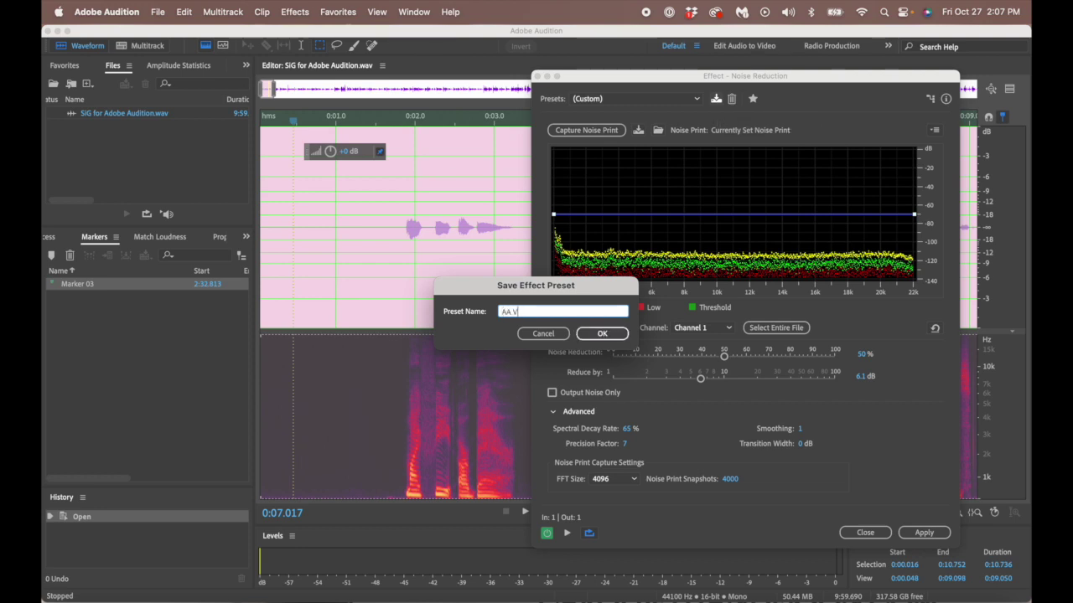
pyautogui.press('BackSpace')
pyautogui.write('Videos 6')
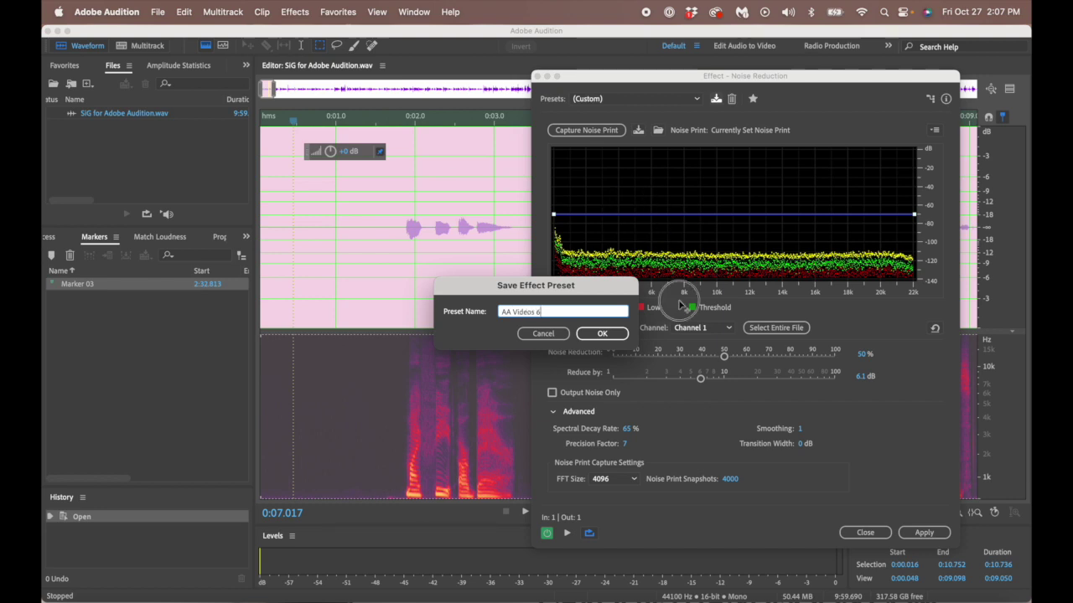
pyautogui.write(' dB')
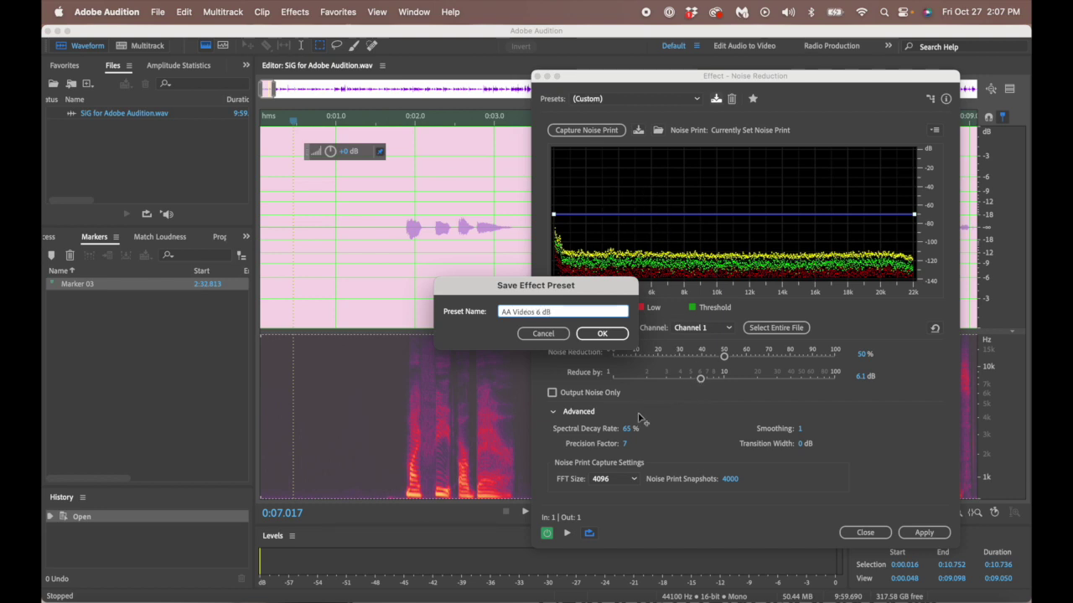
pyautogui.click(604, 335)
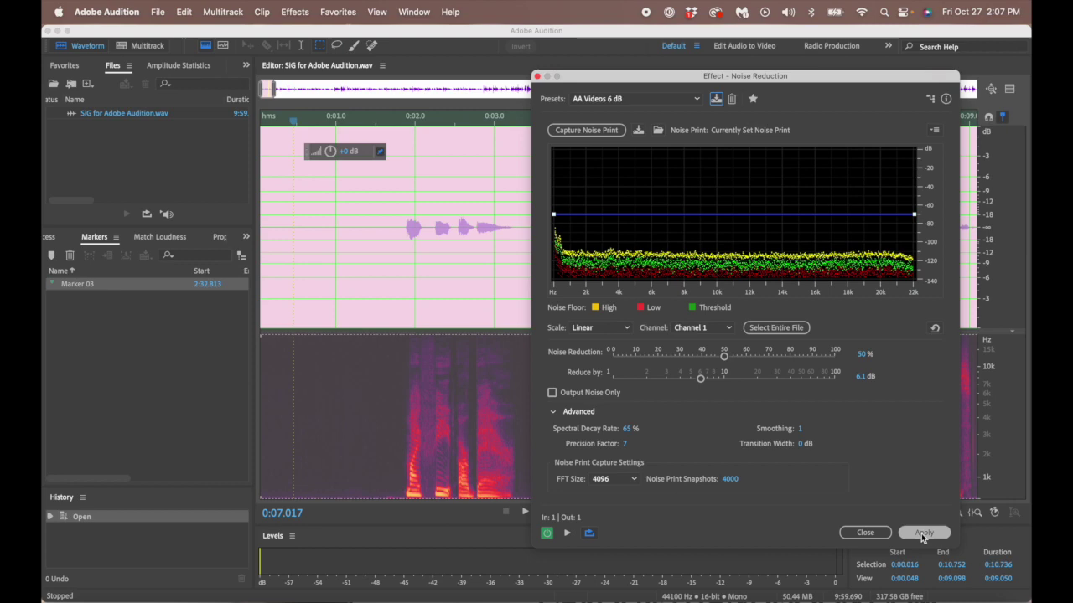
# Close the Noise Reduction effect without applying it and jump to Marker 03
pyautogui.click(869, 533)
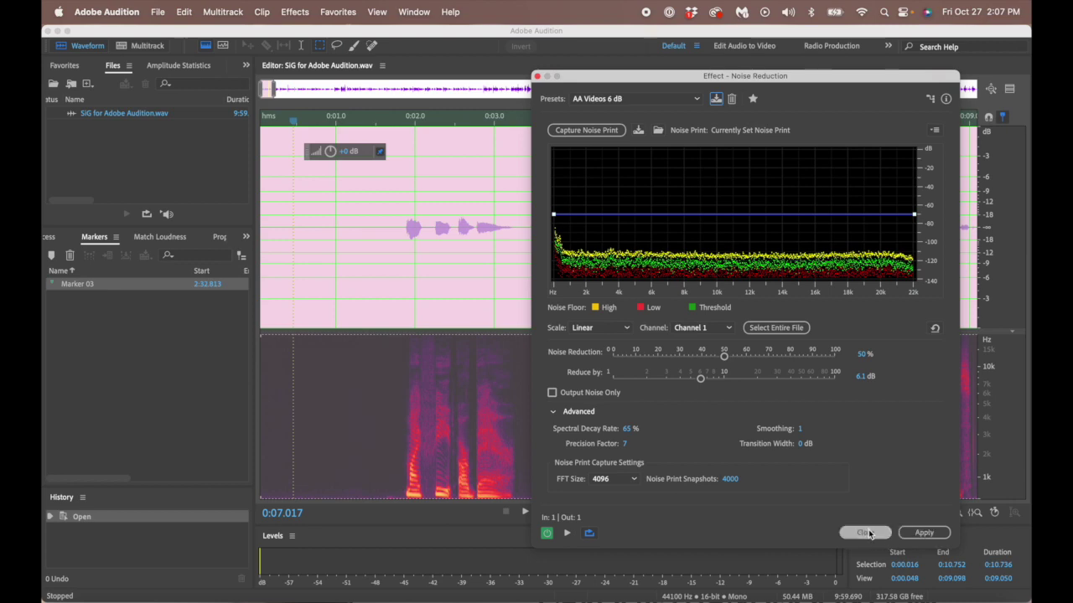
pyautogui.click(399, 225)
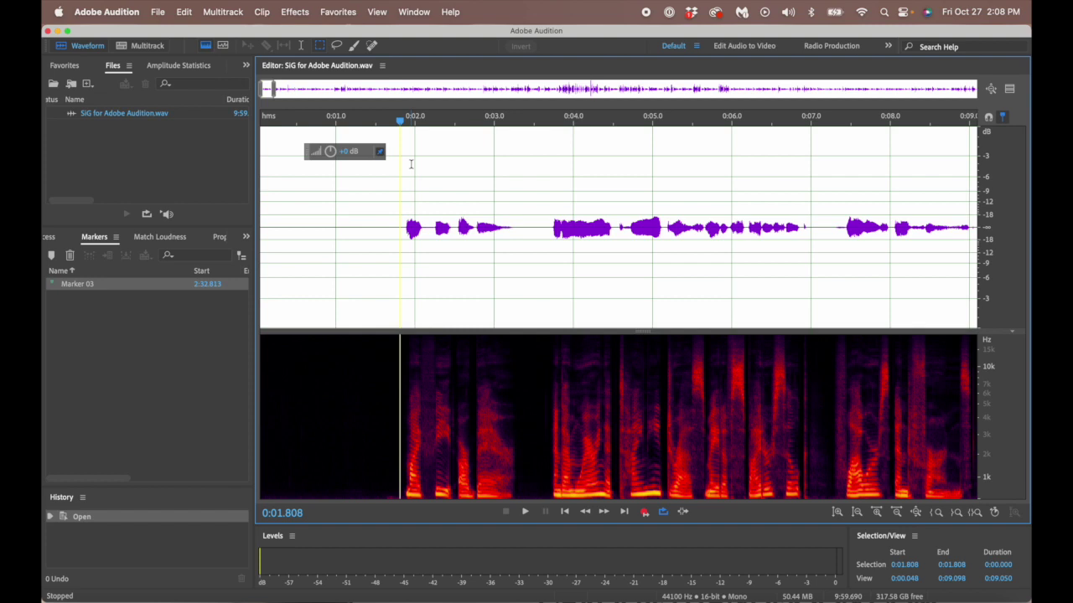
pyautogui.click(116, 307)
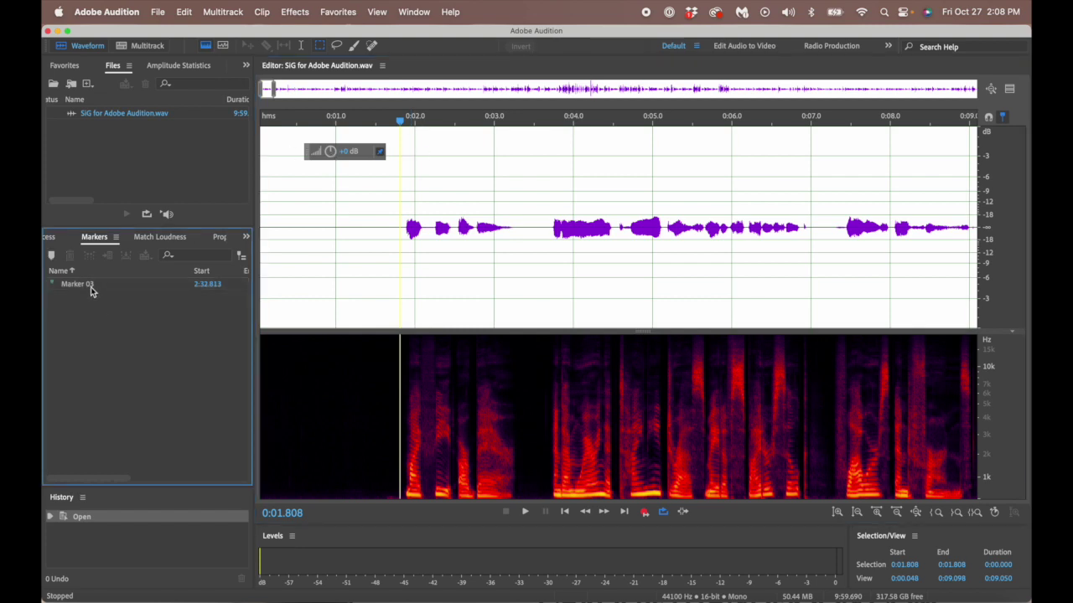
pyautogui.click(89, 285)
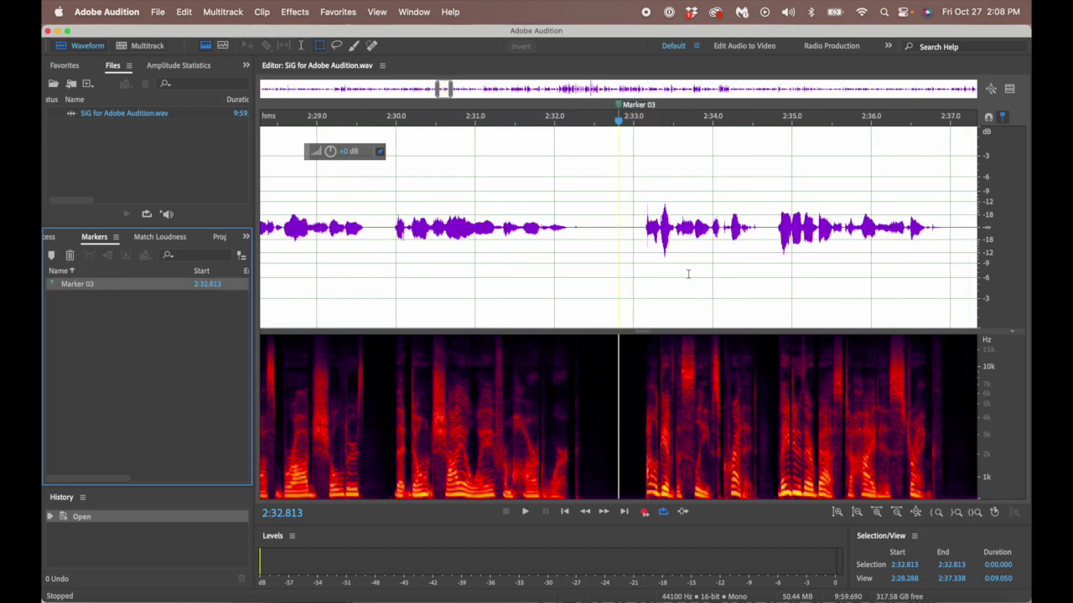
# Select the narration just after Marker 03, from about 2:33.023 to 2:37.362, and play it back
pyautogui.hscroll(3, 688, 274)
pyautogui.moveTo(534, 234); pyautogui.dragTo(877, 249)
pyautogui.press('space')
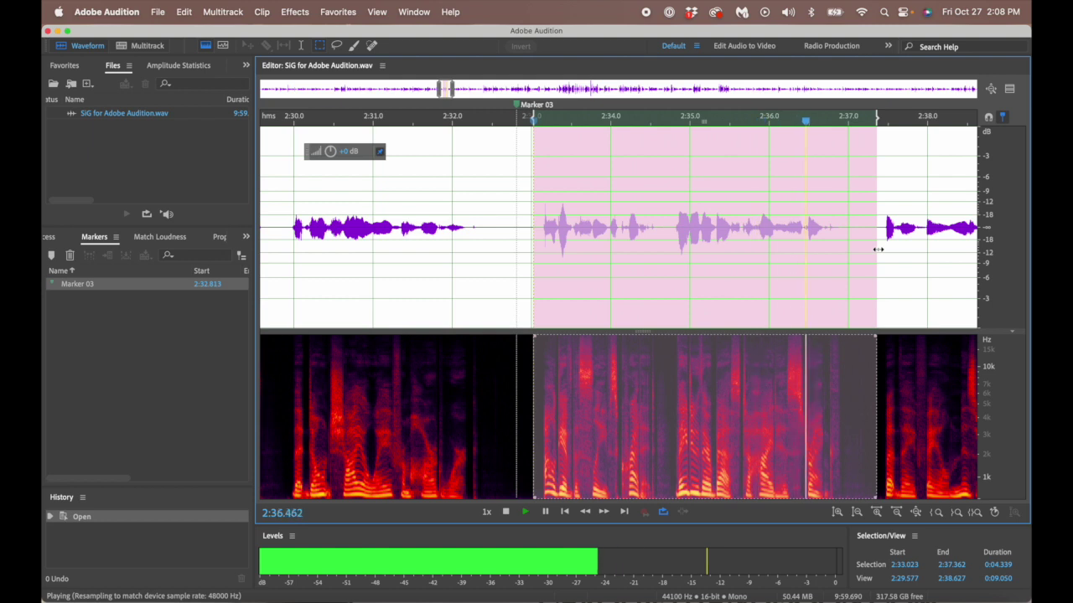
pyautogui.press('space')
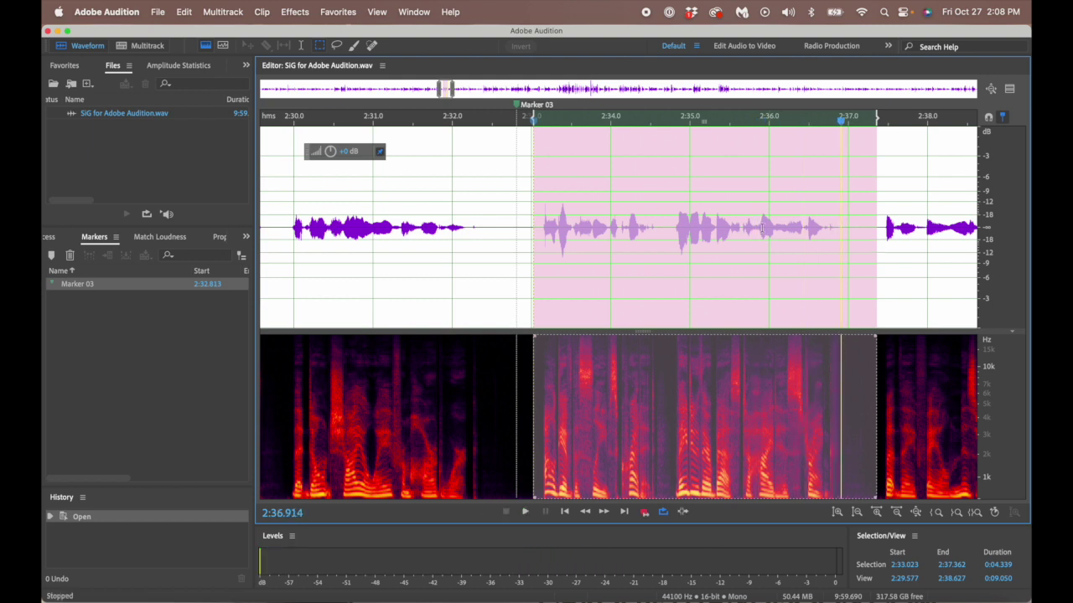
# Reselect the phrase from about 2:32.932 to 2:37.371 and open the DeEsser effect on it, keeping the selected spectrogram uncovered
pyautogui.click(548, 220)
pyautogui.moveTo(526, 232); pyautogui.dragTo(878, 244)
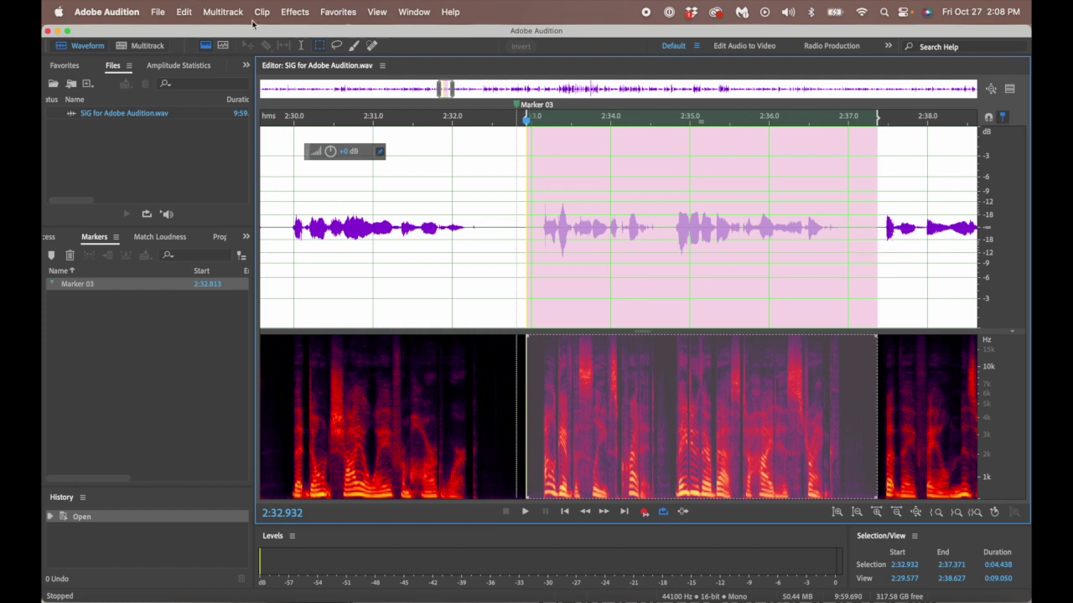
pyautogui.click(305, 13)
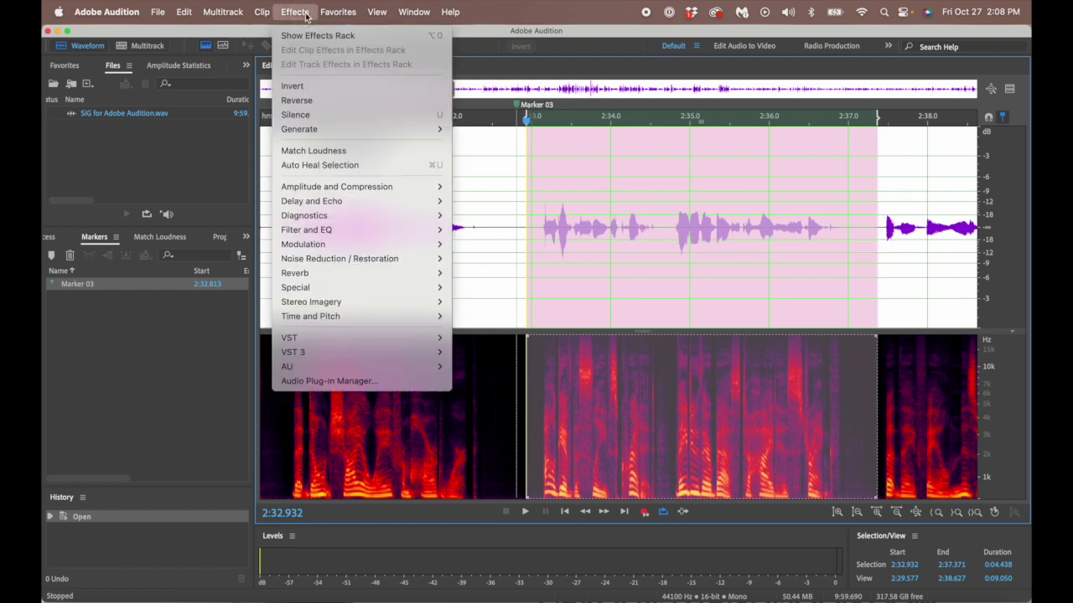
pyautogui.moveTo(378, 186)
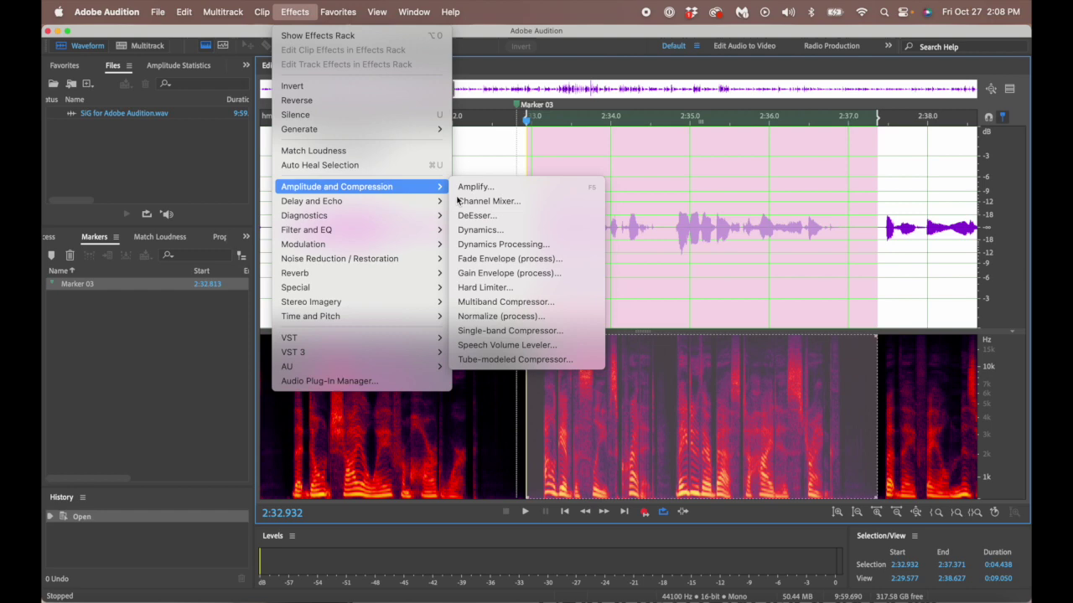
pyautogui.click(518, 216)
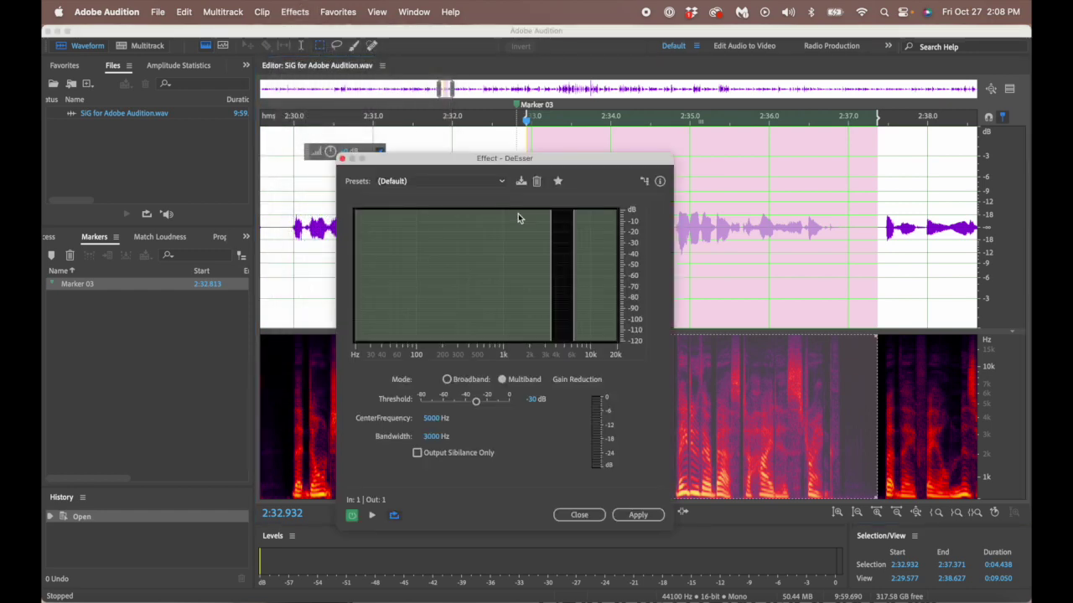
pyautogui.moveTo(508, 157); pyautogui.dragTo(347, 154)
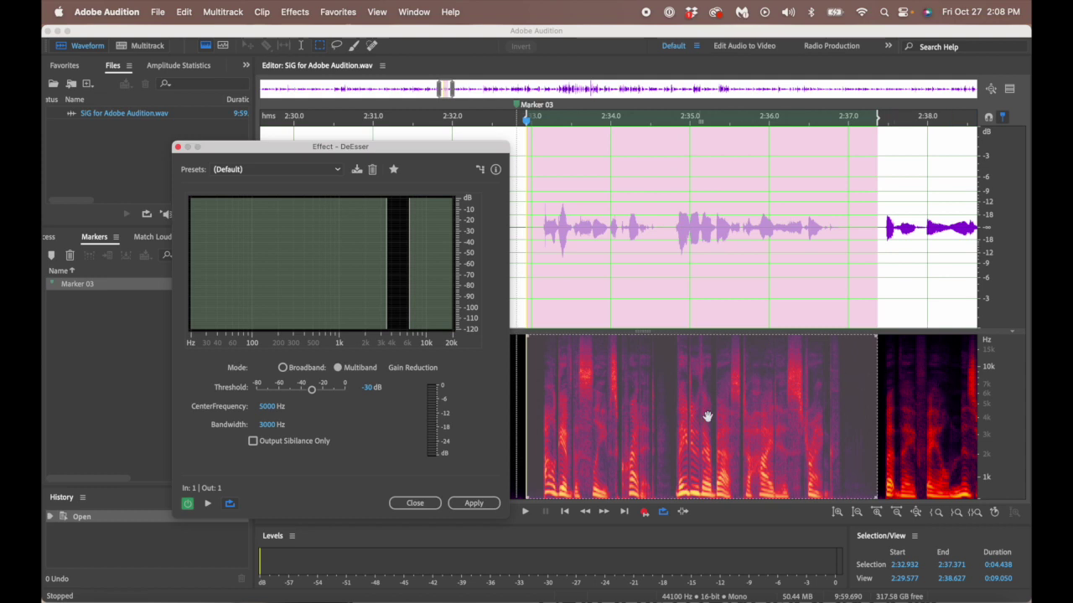
# Starting from the DeEsser's Default preset, set its center frequency to about 8445 Hz and its bandwidth to about 2861 Hz
pyautogui.click(776, 379)
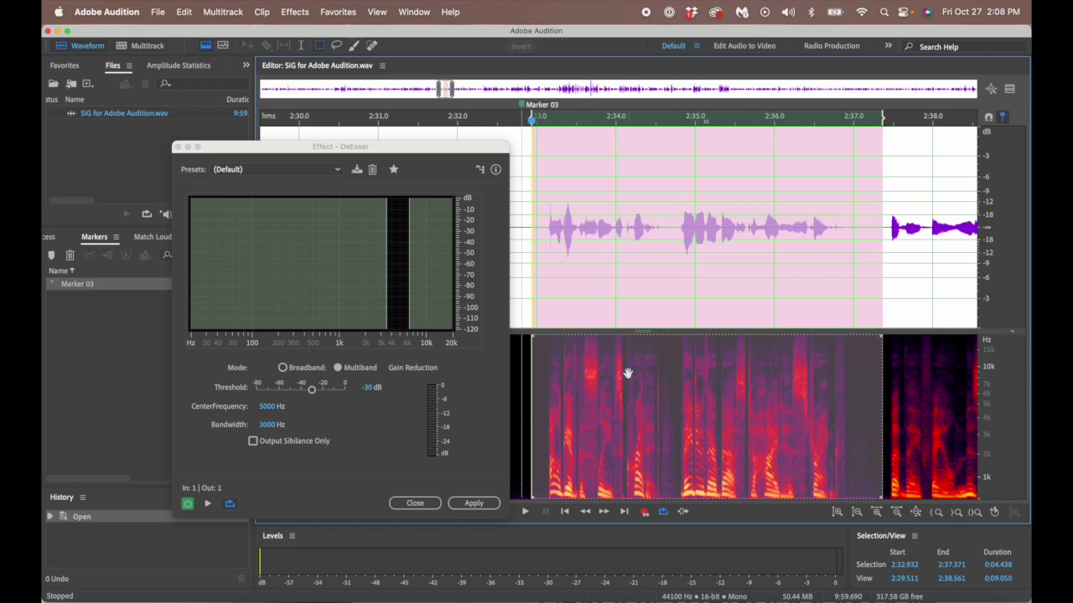
pyautogui.scroll(-2, 662, 382)
pyautogui.hscroll(-5, 665, 384)
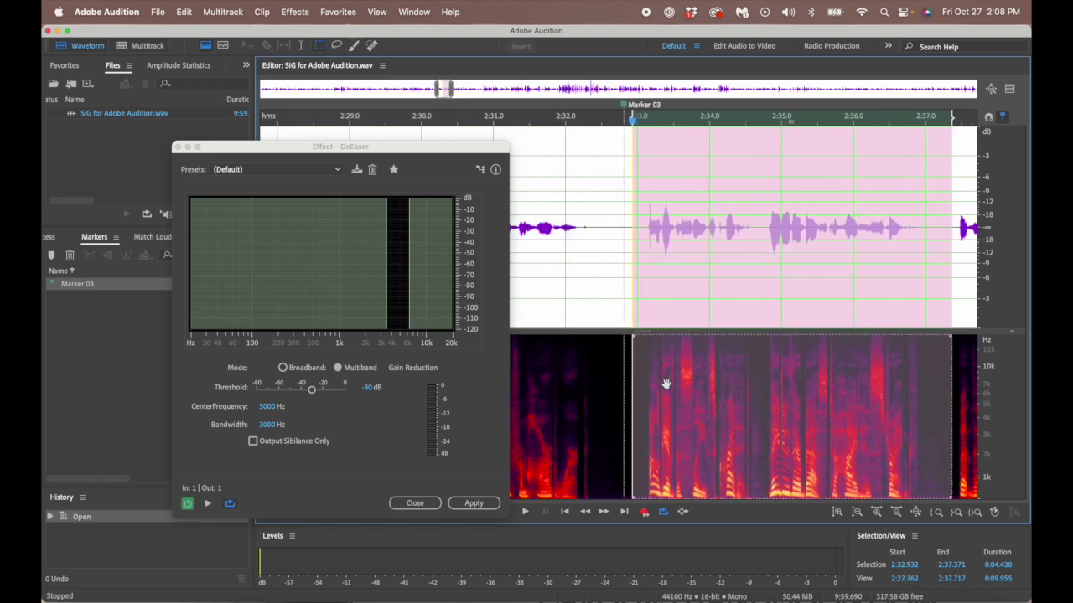
pyautogui.hscroll(-3, 666, 384)
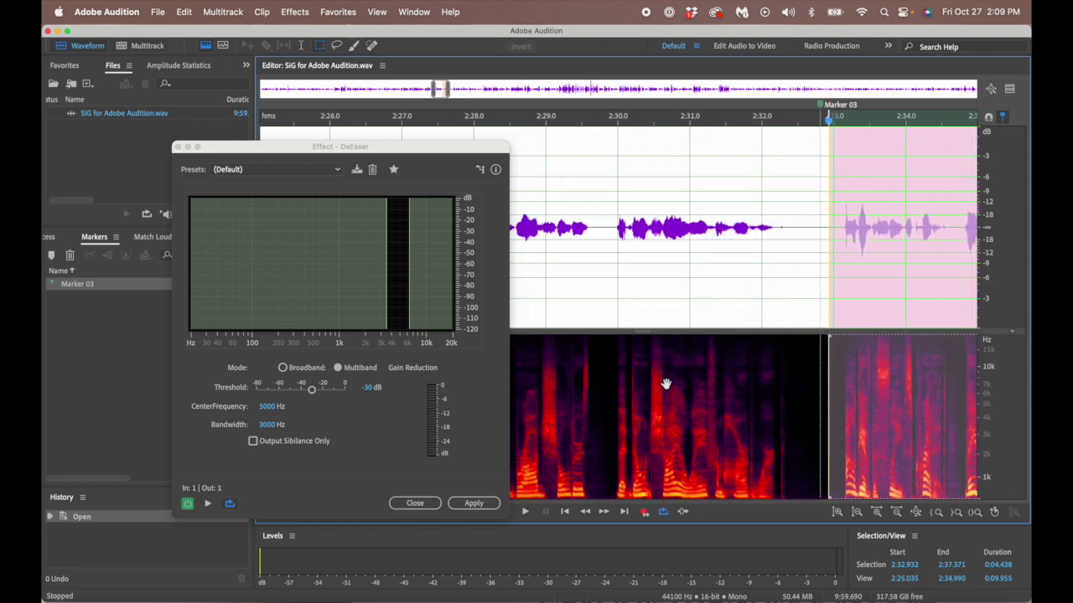
pyautogui.hscroll(1, 665, 384)
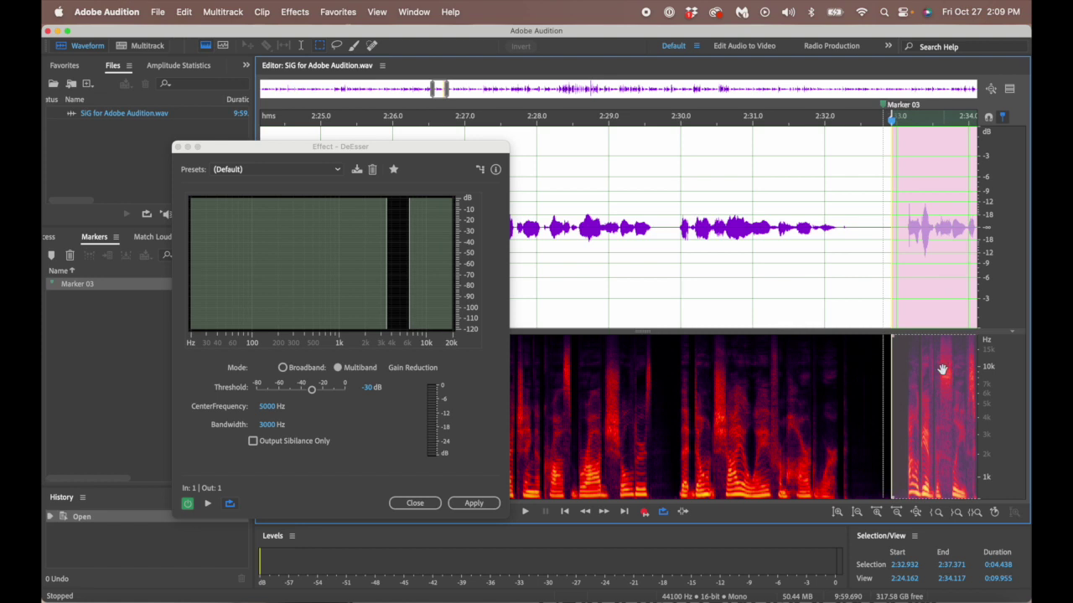
pyautogui.hscroll(2, 941, 374)
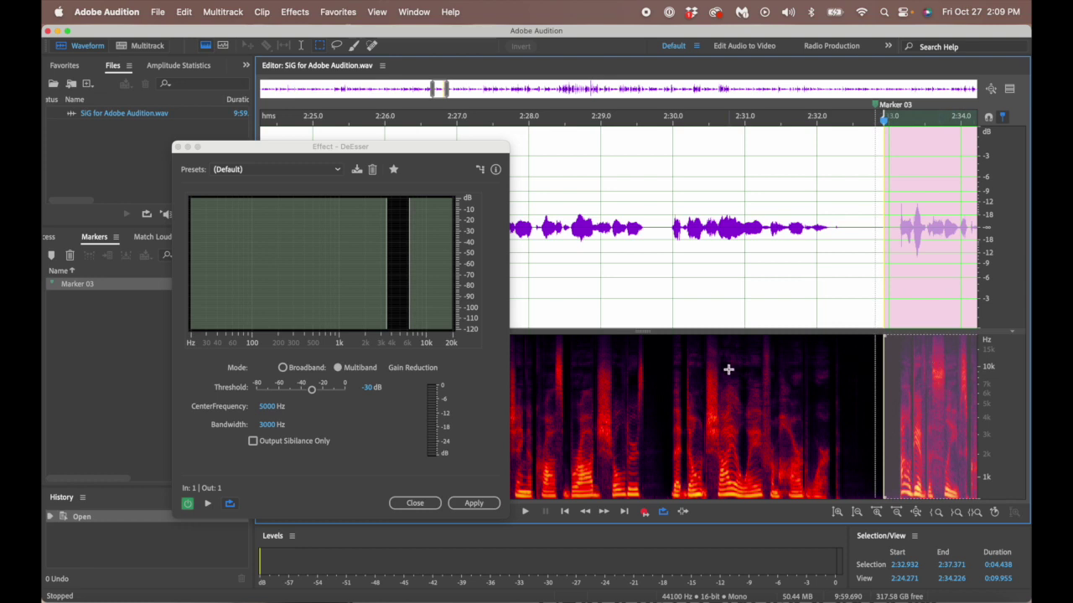
pyautogui.click(267, 172)
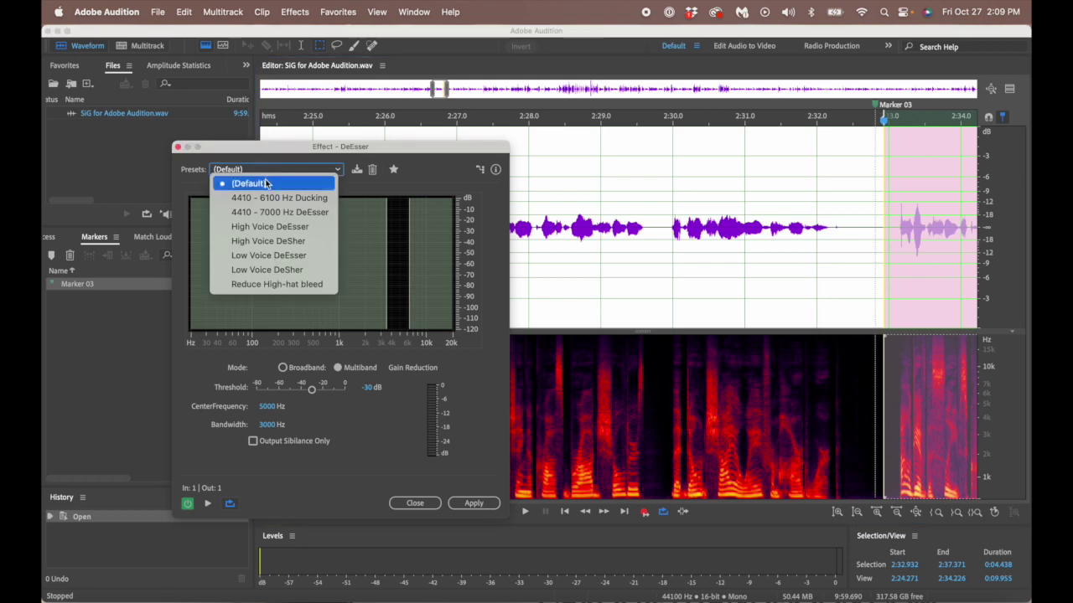
pyautogui.click(266, 183)
pyautogui.moveTo(409, 268)
pyautogui.mouseDown()
pyautogui.moveTo(425, 269)
pyautogui.moveTo(413, 275)
pyautogui.mouseUp()
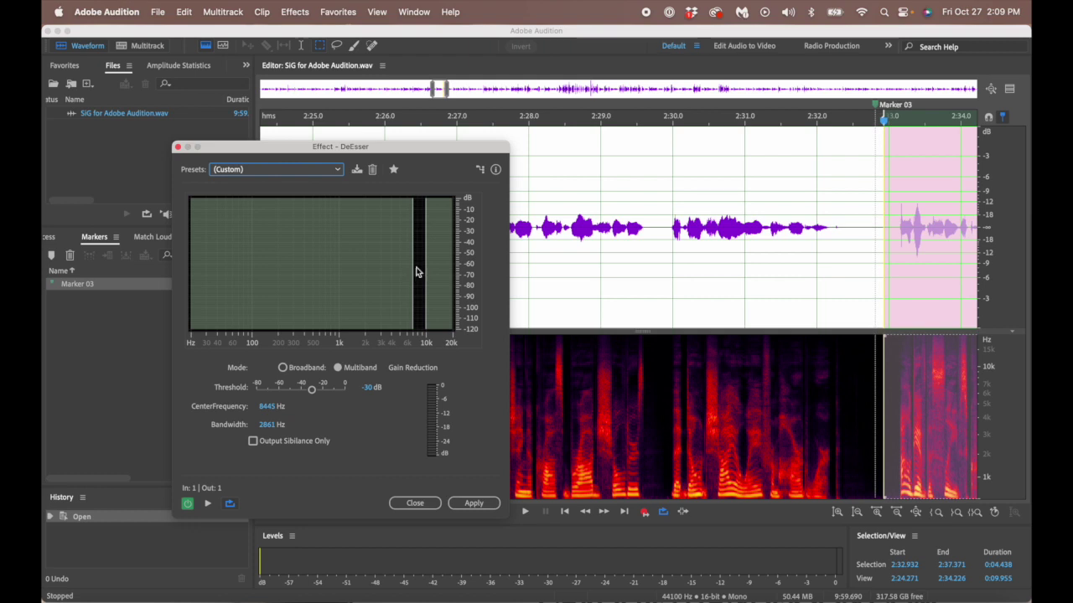
# Enable Output Sibilance Only and preview the selected phrase twice to hear what the DeEsser isolates
pyautogui.hscroll(5, 742, 306)
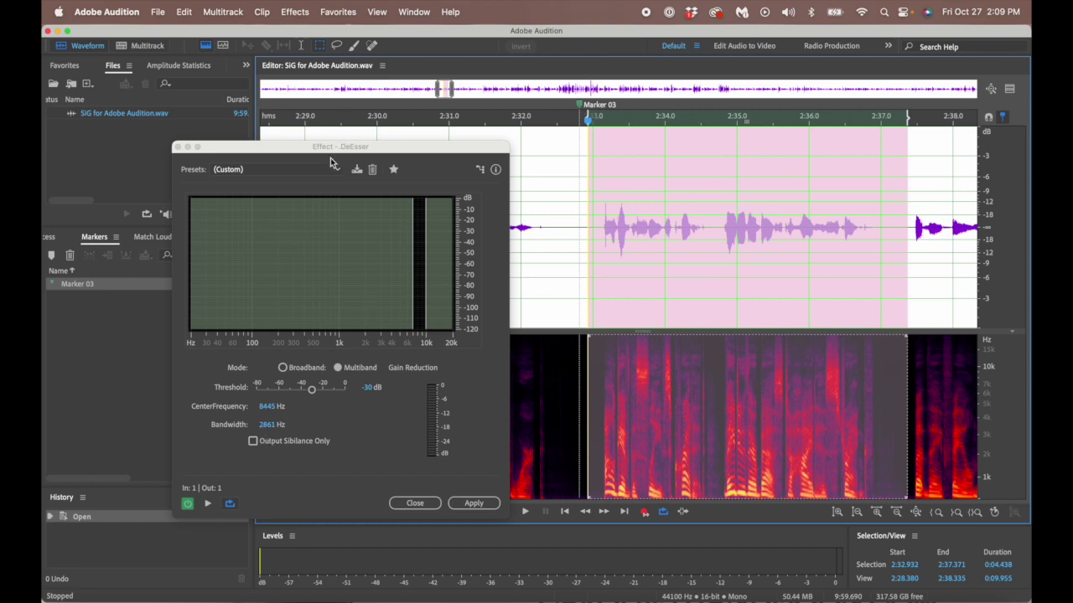
pyautogui.click(253, 443)
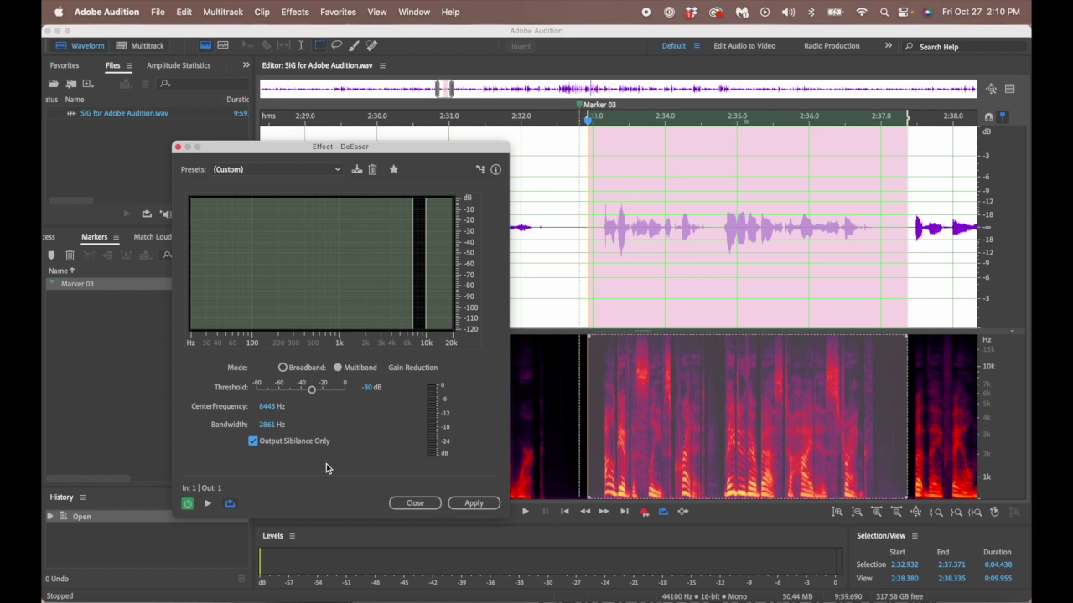
pyautogui.click(209, 506)
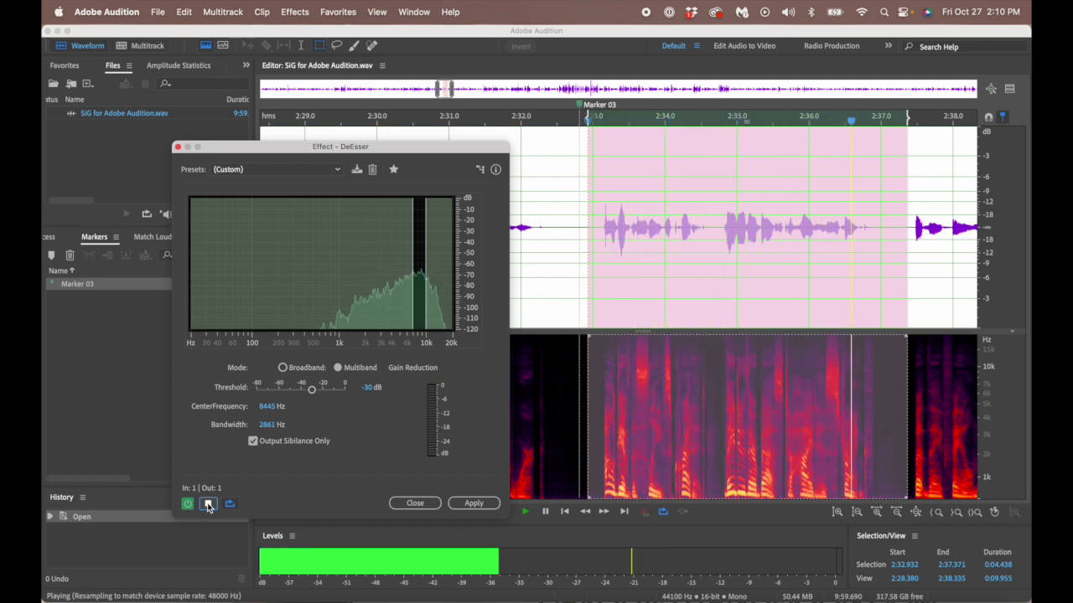
pyautogui.click(209, 506)
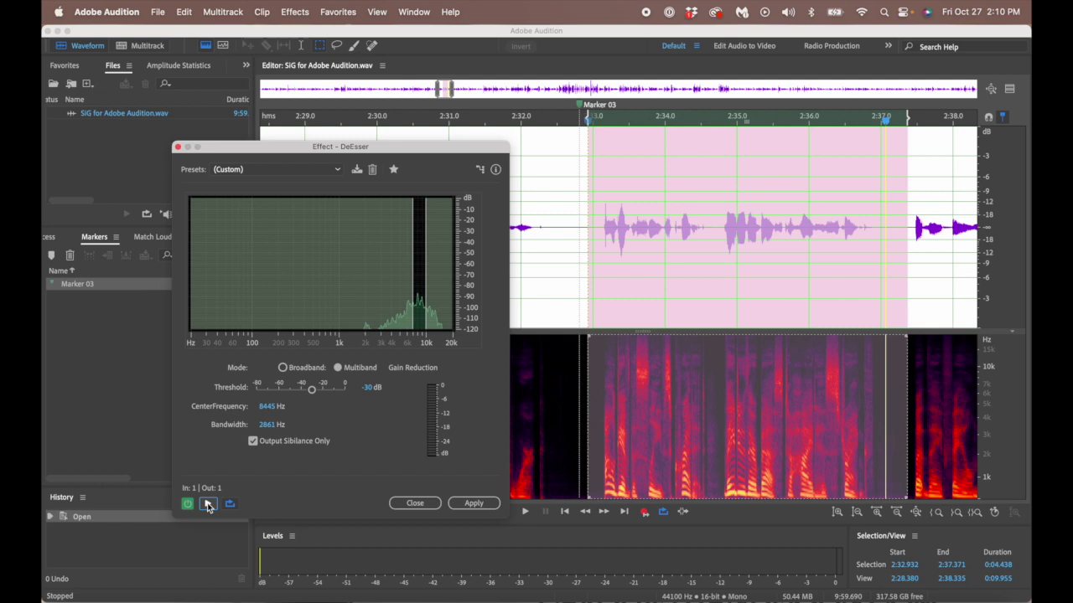
pyautogui.click(209, 506)
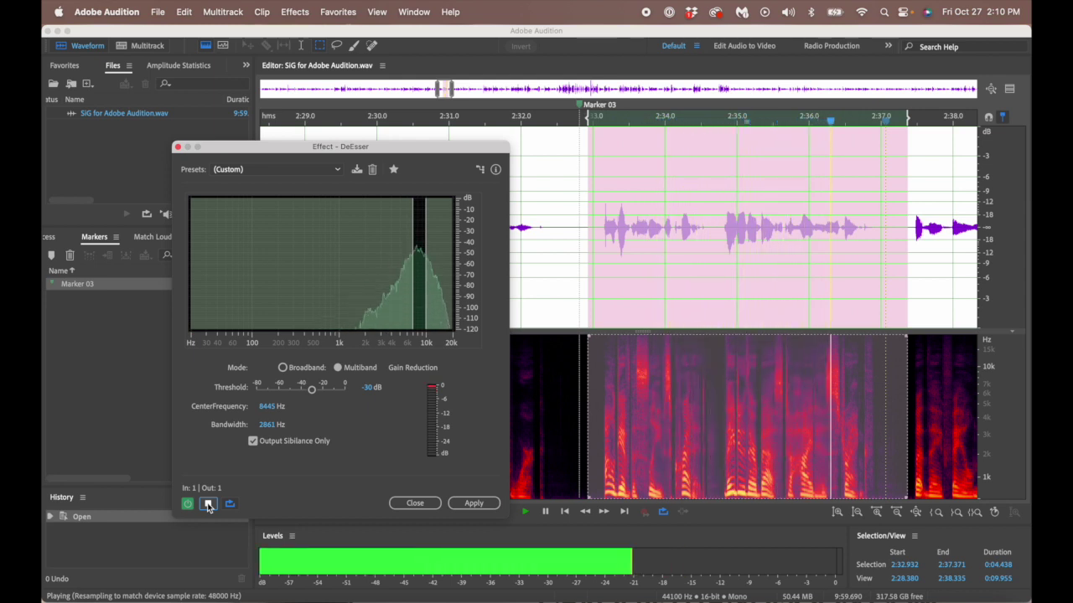
pyautogui.click(209, 505)
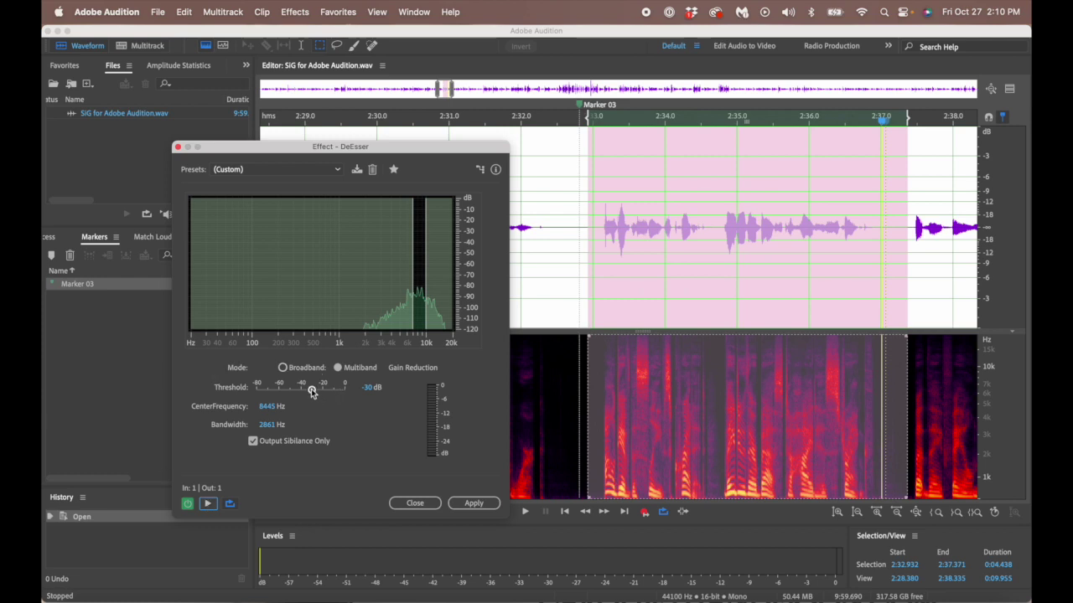
# Set the threshold to about -12.5 dB, disable Output Sibilance Only, and preview the phrase with the DeEsser bypassed
pyautogui.moveTo(312, 392); pyautogui.dragTo(331, 396)
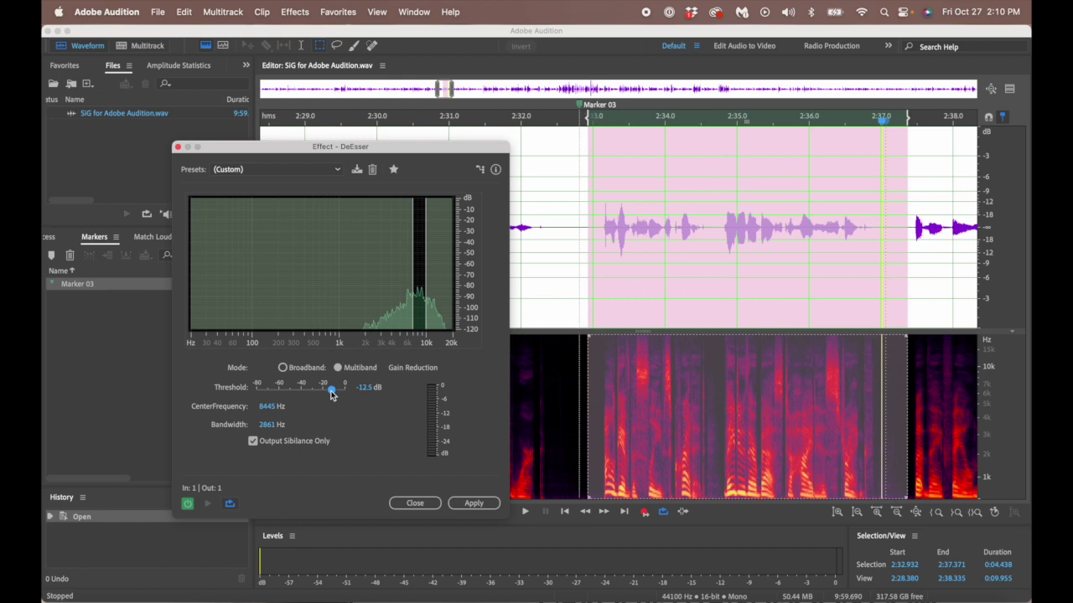
pyautogui.click(253, 441)
pyautogui.click(188, 507)
pyautogui.click(208, 505)
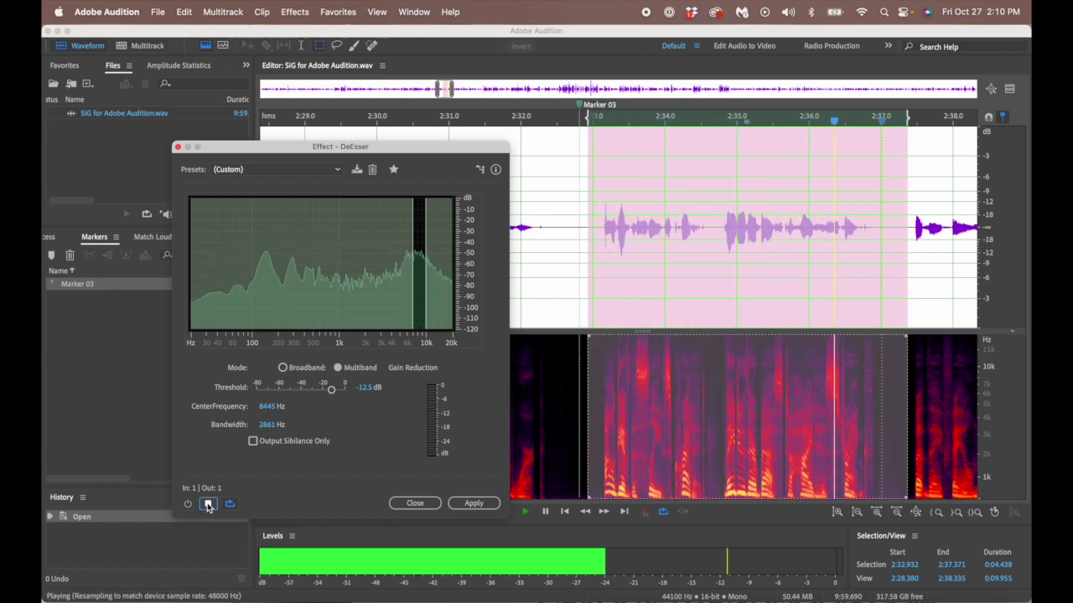
pyautogui.click(208, 504)
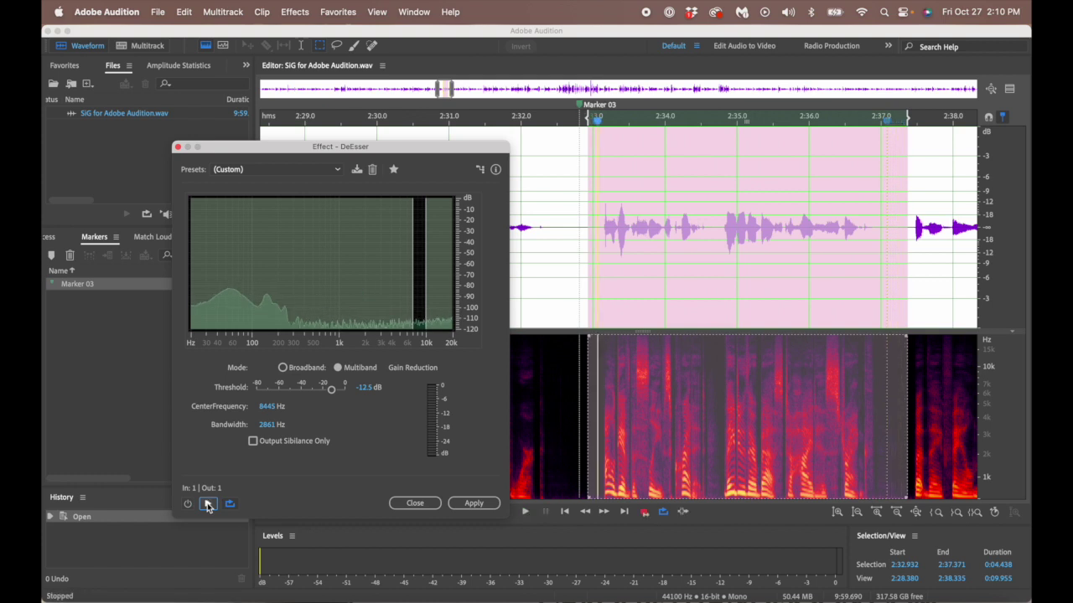
# Re-enable the DeEsser and preview the phrase, then set the threshold to about -28.6 dB
pyautogui.click(187, 504)
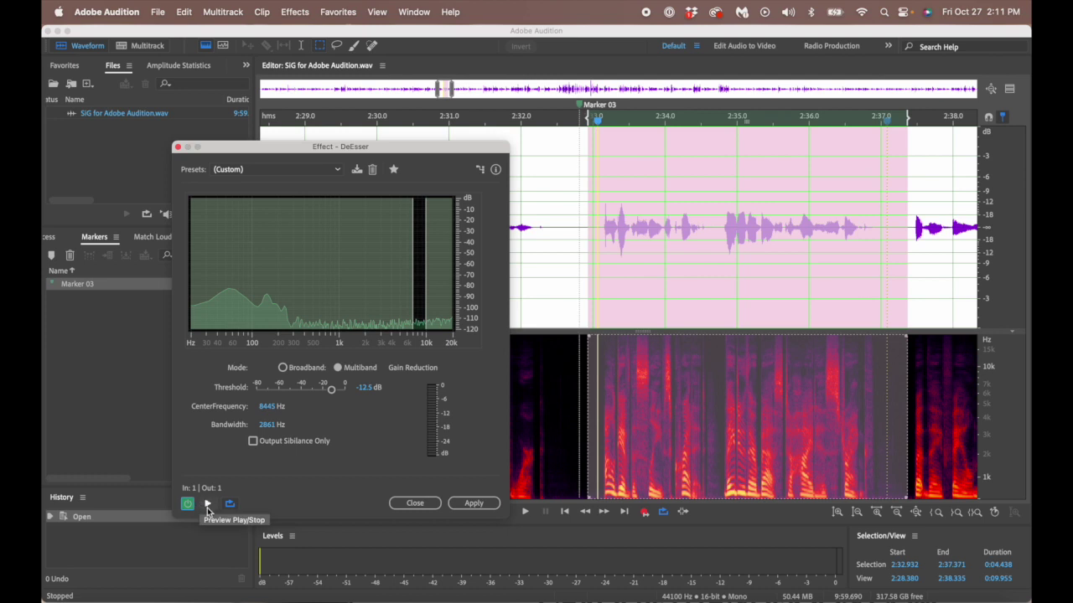
pyautogui.click(207, 505)
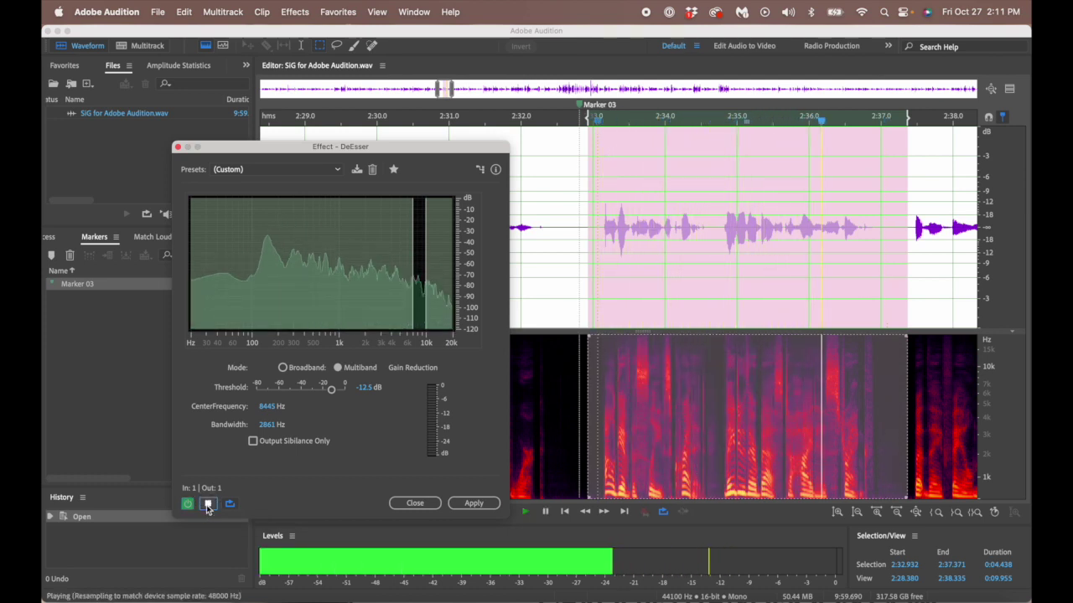
pyautogui.click(208, 505)
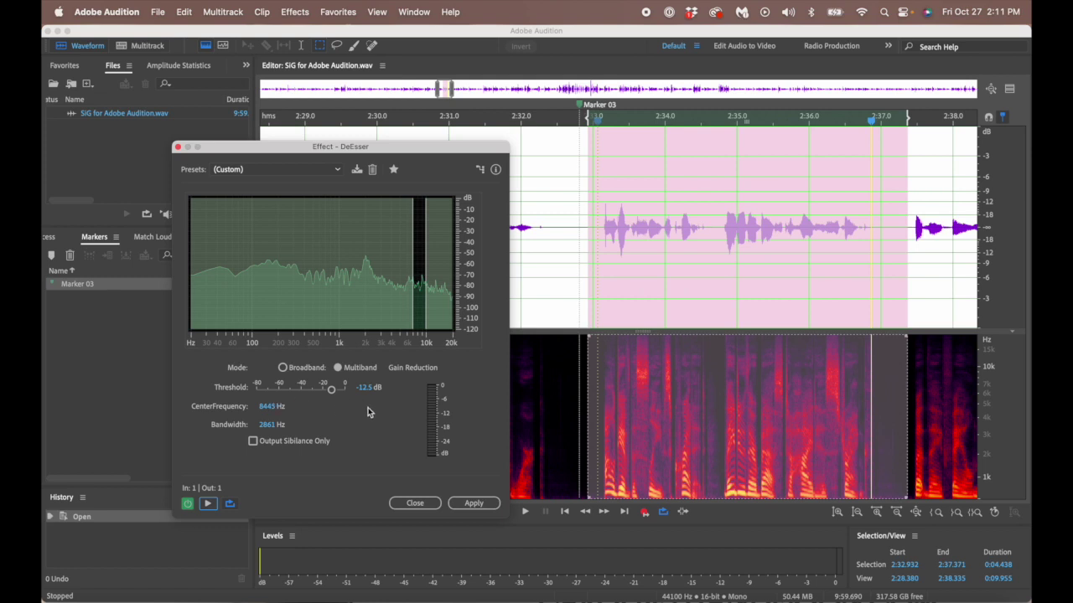
pyautogui.moveTo(332, 394); pyautogui.dragTo(313, 394)
pyautogui.click(209, 503)
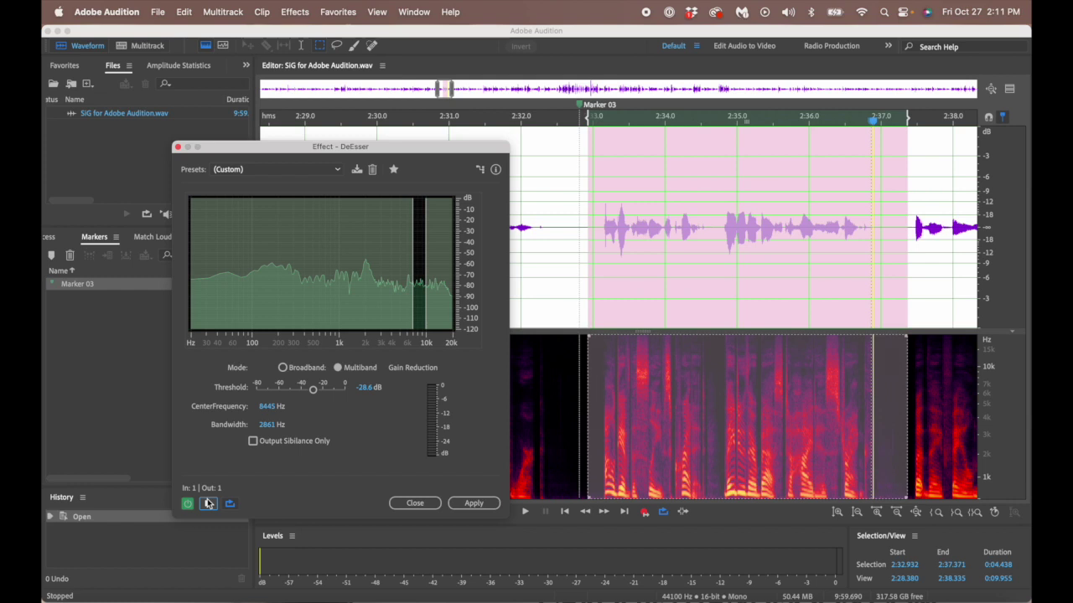
# Save the DeEsser settings as a preset named AA Video DeEss and close the effect without applying it
pyautogui.click(357, 169)
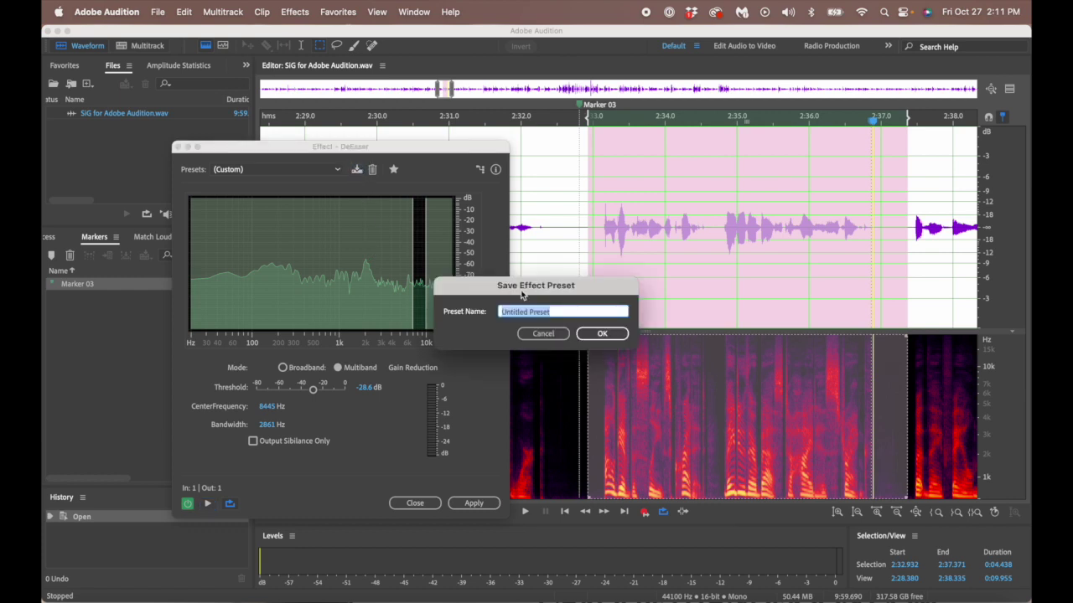
pyautogui.write('AA Video DeEss')
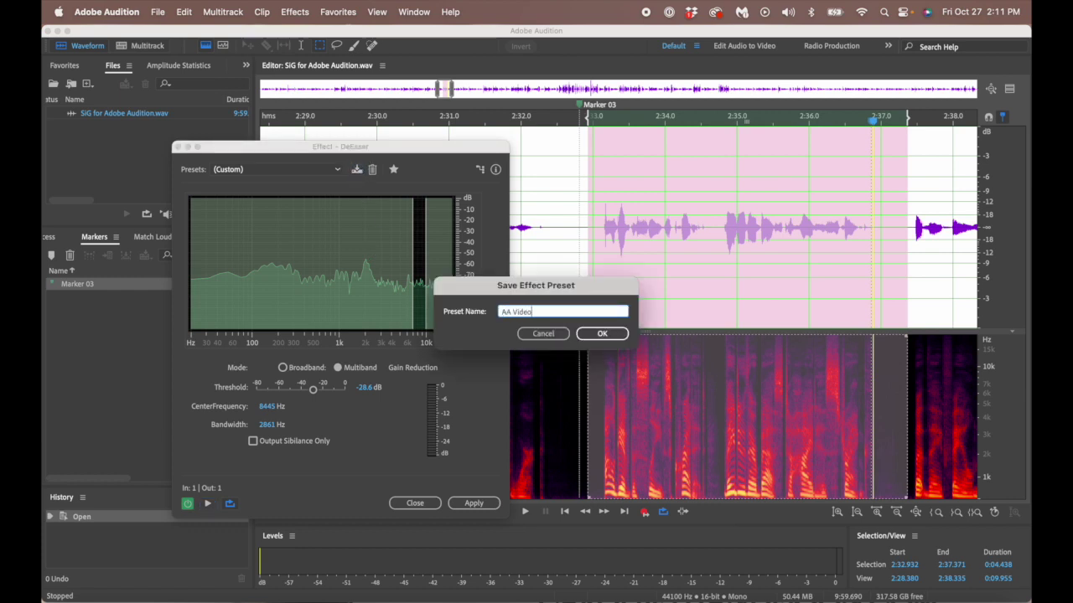
pyautogui.click(609, 334)
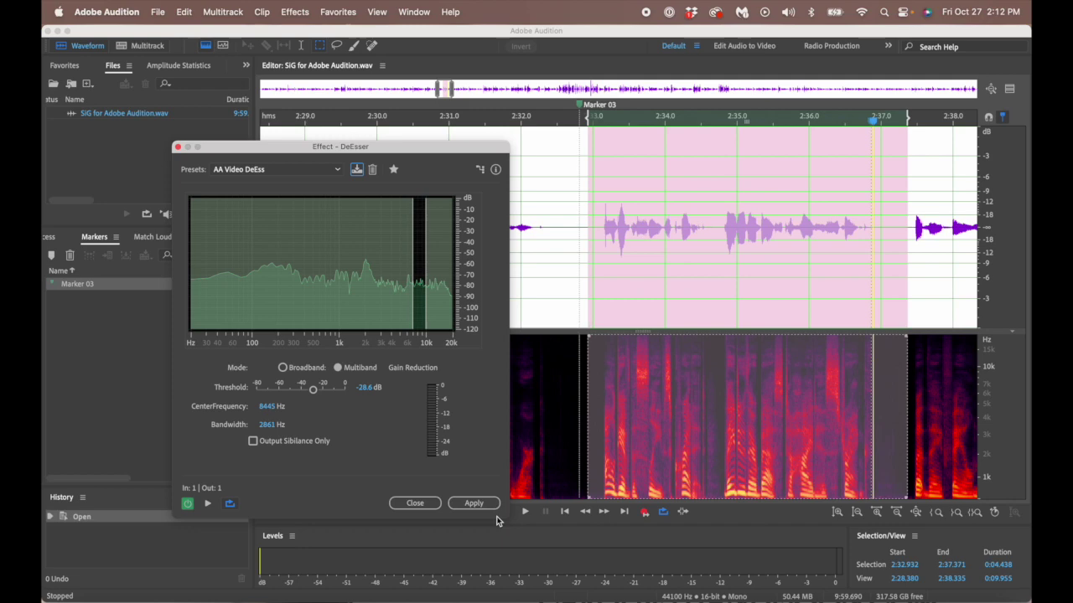
pyautogui.click(412, 505)
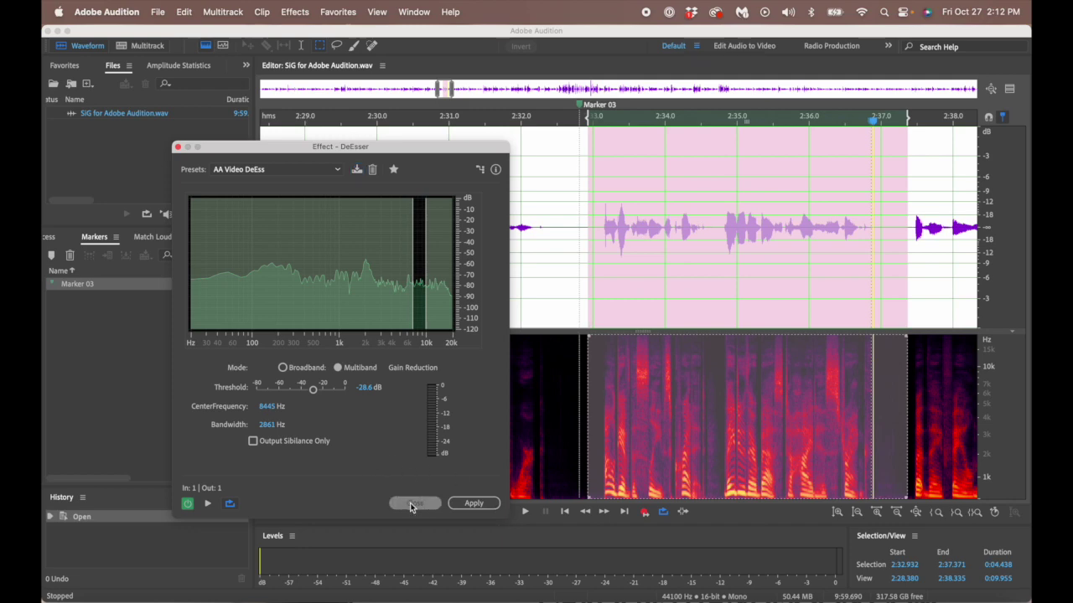
# Switch to the browser and compare the RX Elements and RX 10 Standard editions on the iZotope shop page
pyautogui.click(576, 216)
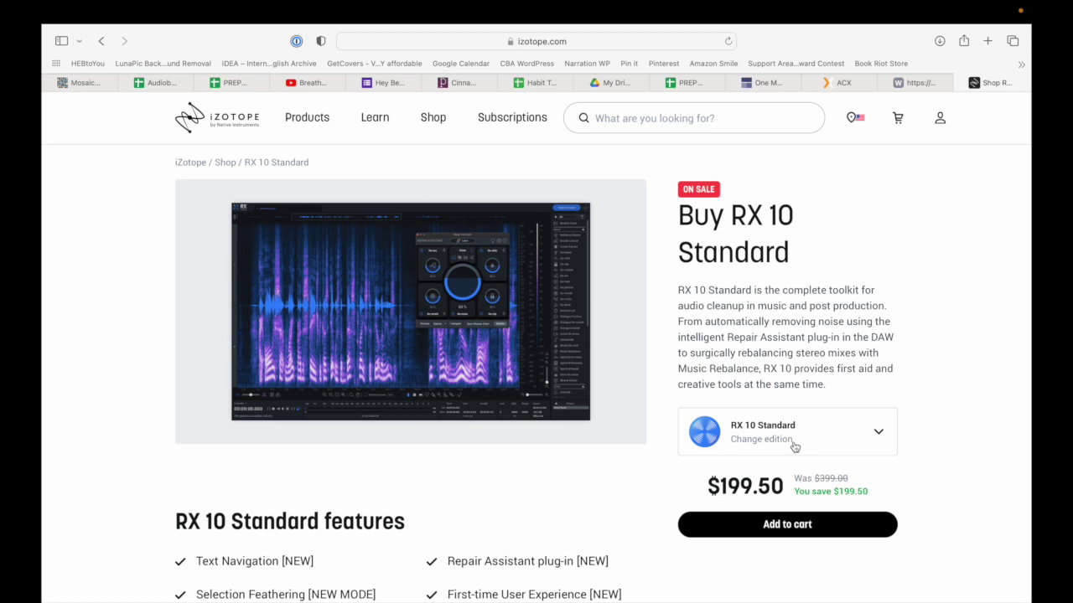
pyautogui.click(828, 435)
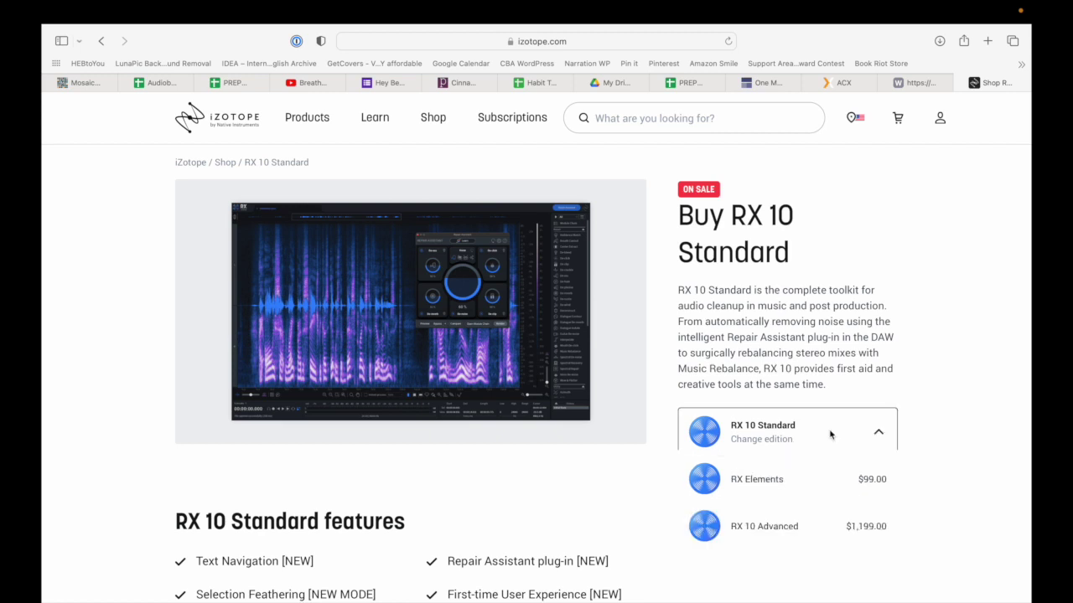
pyautogui.click(788, 488)
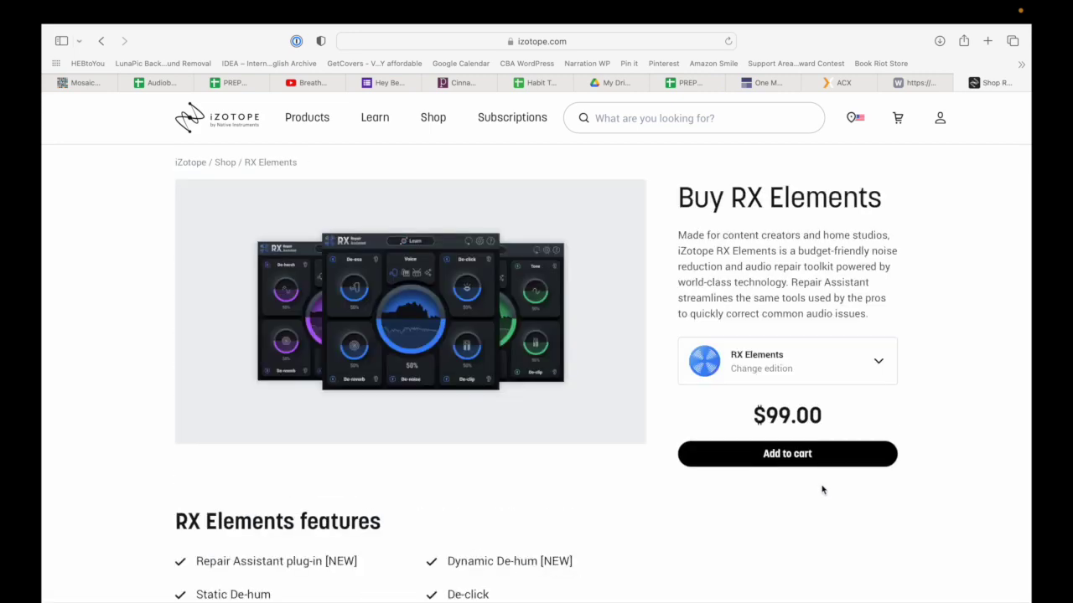
pyautogui.click(867, 363)
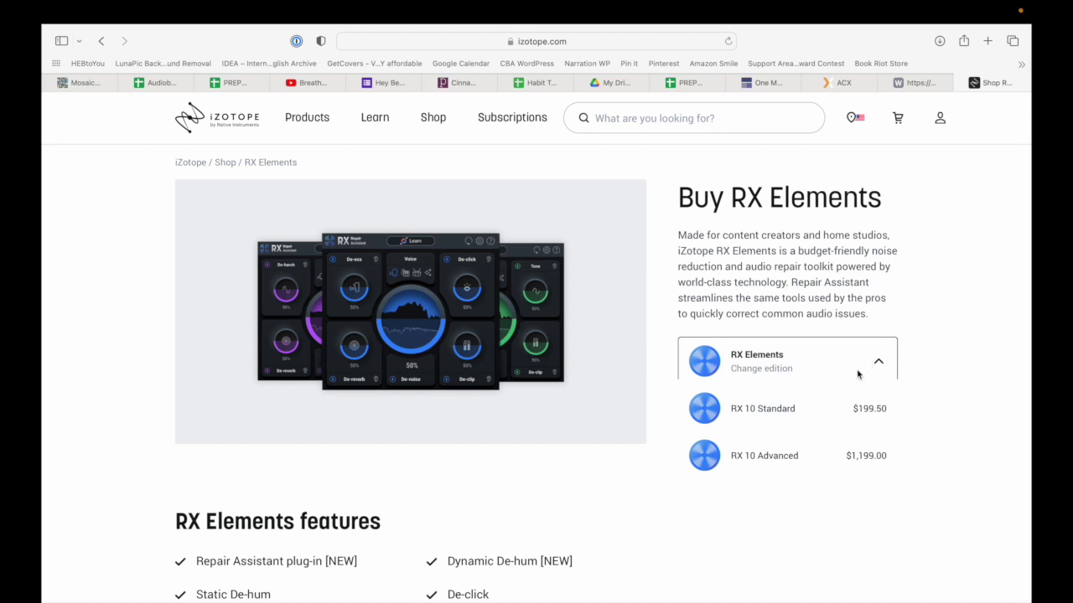
pyautogui.click(817, 416)
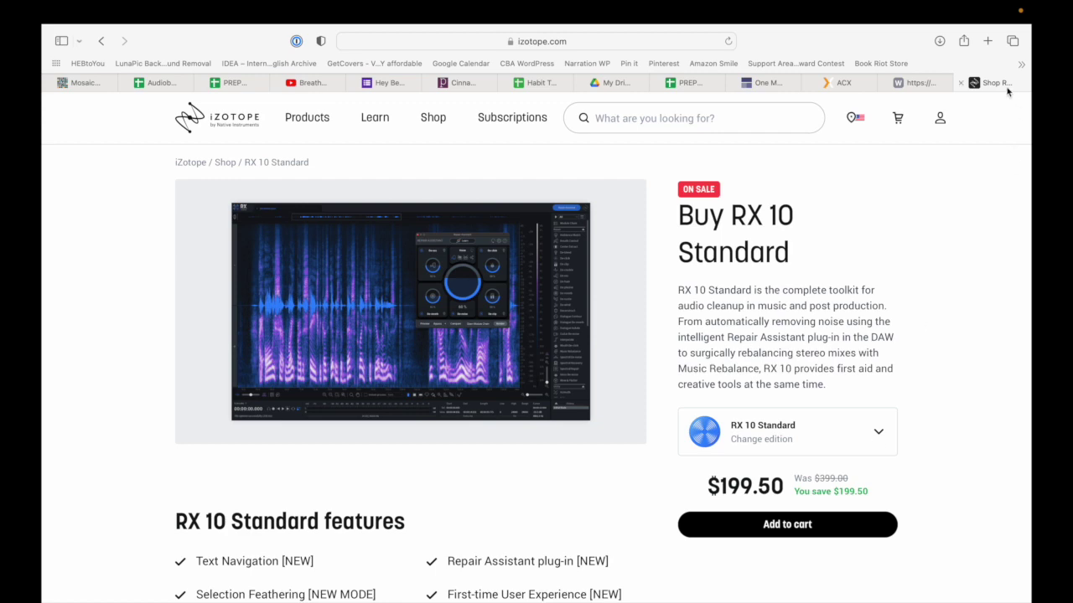
# Close the iZotope page and look over the Waves Sibilance plug-in page
pyautogui.click(960, 82)
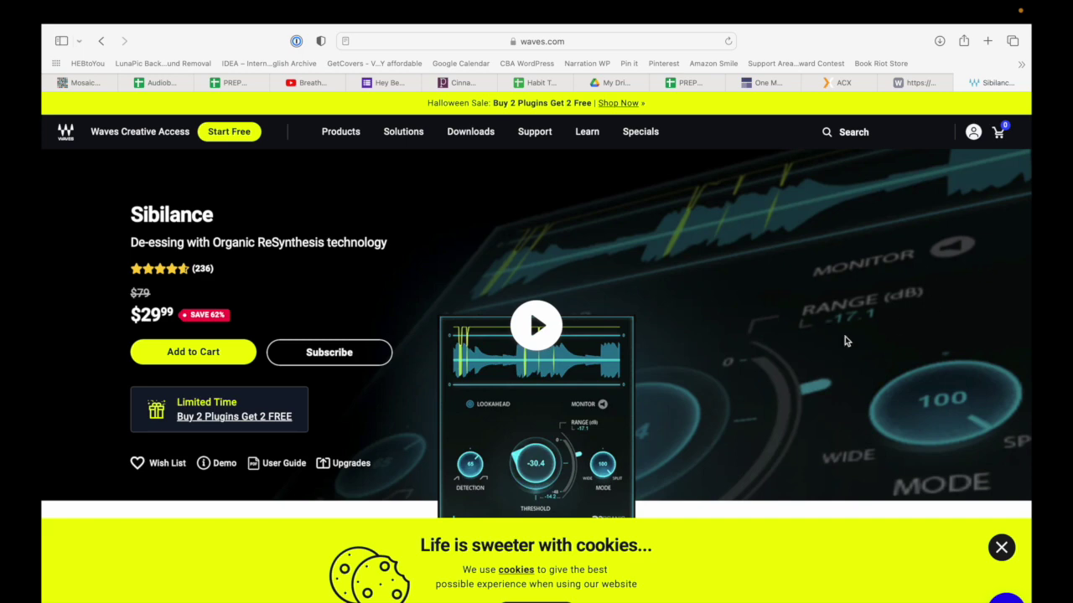
pyautogui.scroll(-2, 761, 363)
pyautogui.scroll(2, 761, 363)
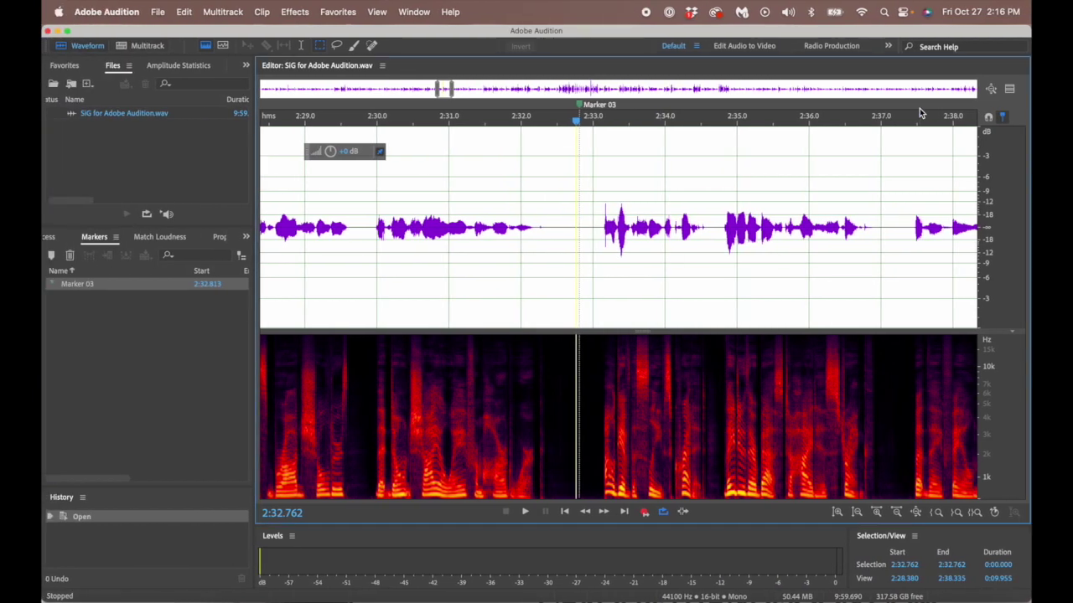
# Return to Adobe Audition, select about the first 9.6 seconds of the narration, and open the iZotope RX 9 Voice De-noise effect
pyautogui.moveTo(440, 89); pyautogui.dragTo(75, 135)
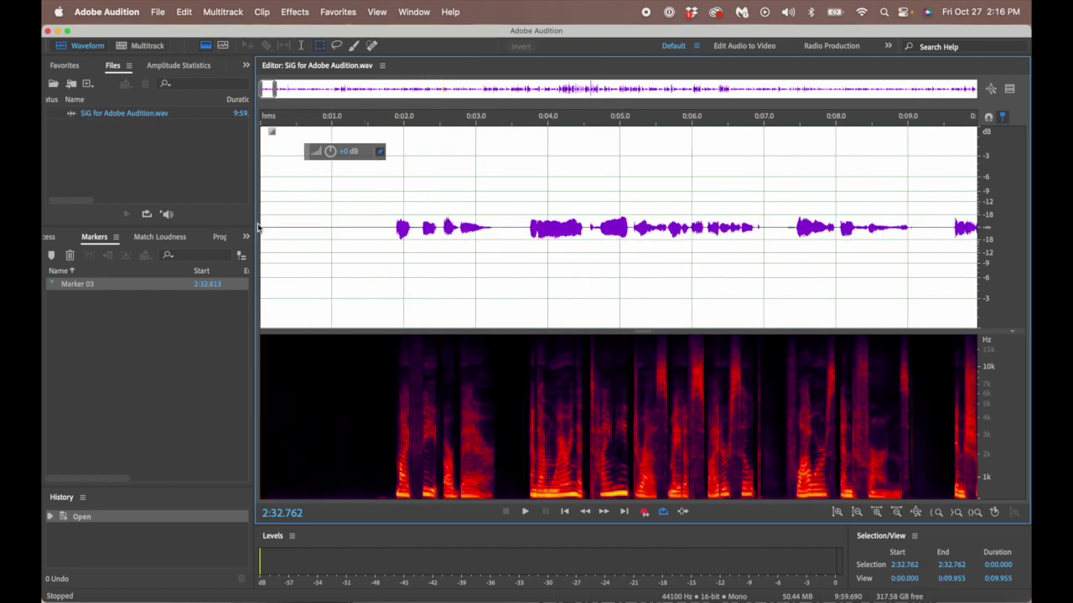
pyautogui.moveTo(262, 227); pyautogui.dragTo(951, 207)
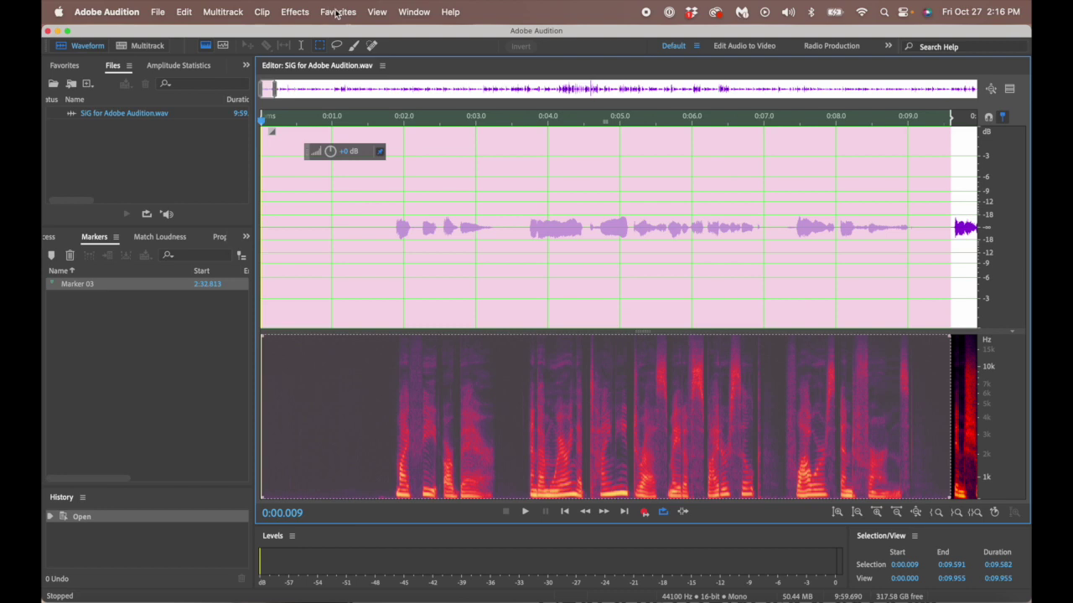
pyautogui.click(336, 14)
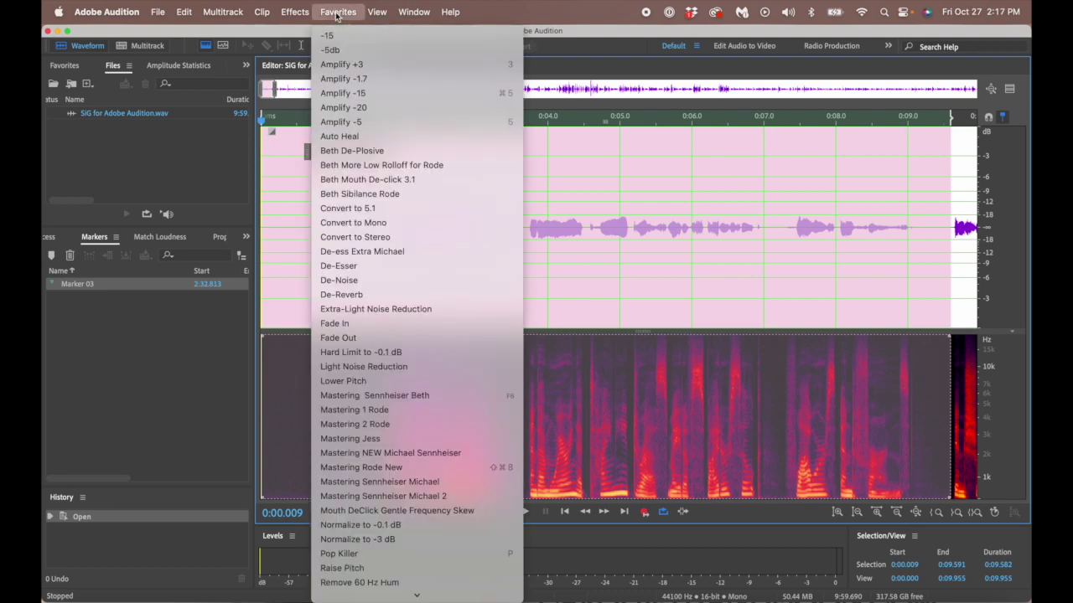
pyautogui.moveTo(298, 13)
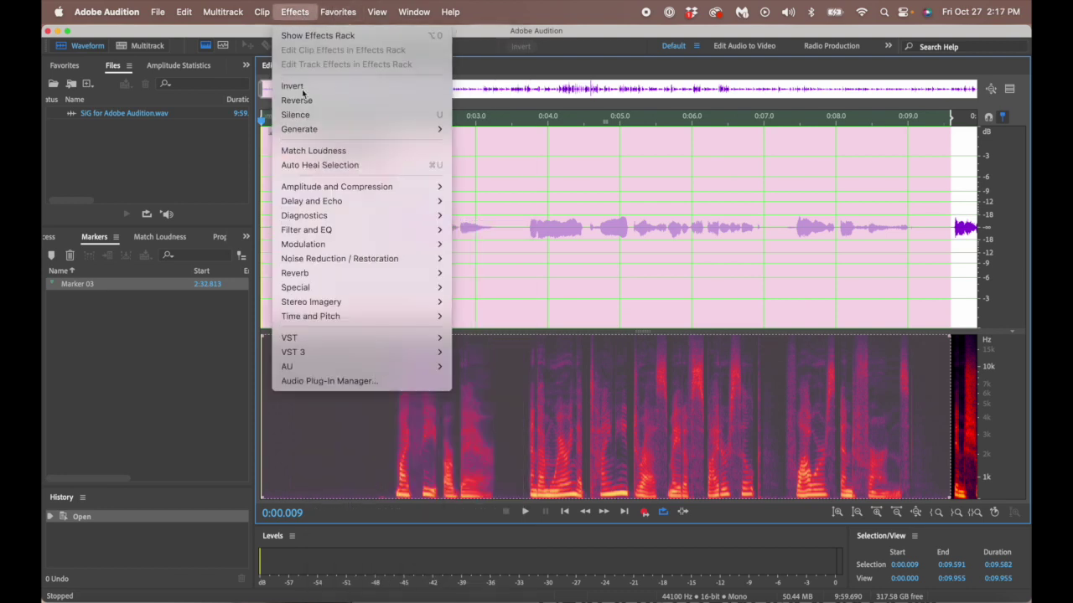
pyautogui.moveTo(350, 354)
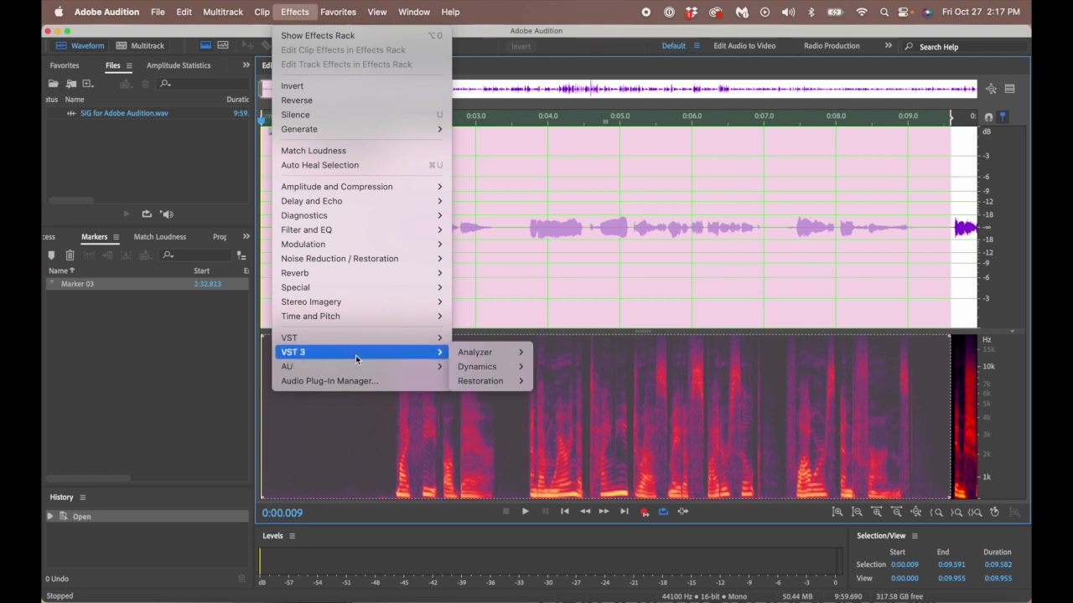
pyautogui.moveTo(487, 382)
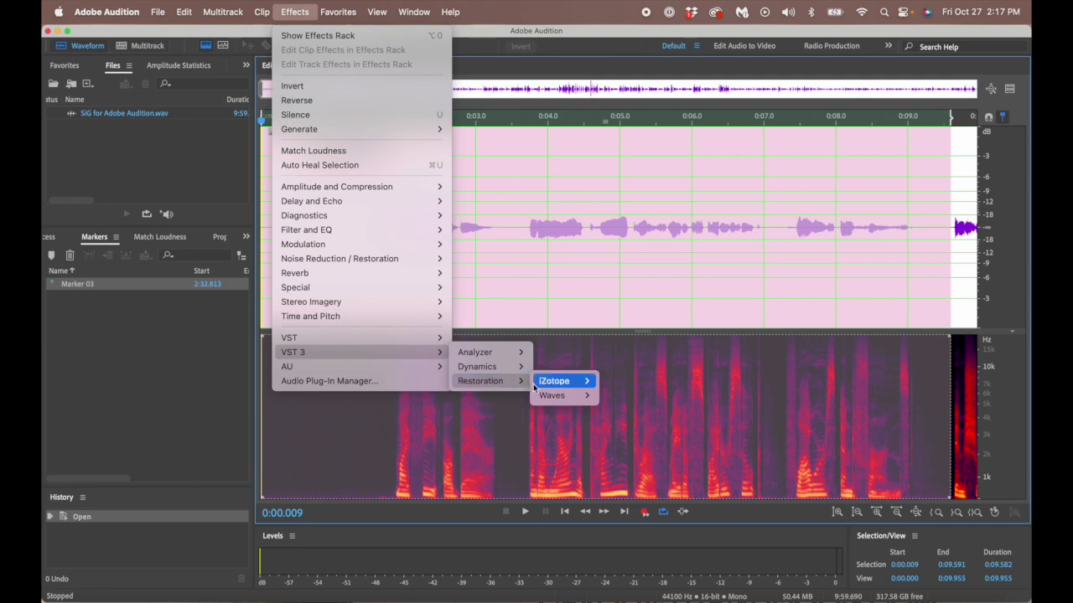
pyautogui.moveTo(553, 381)
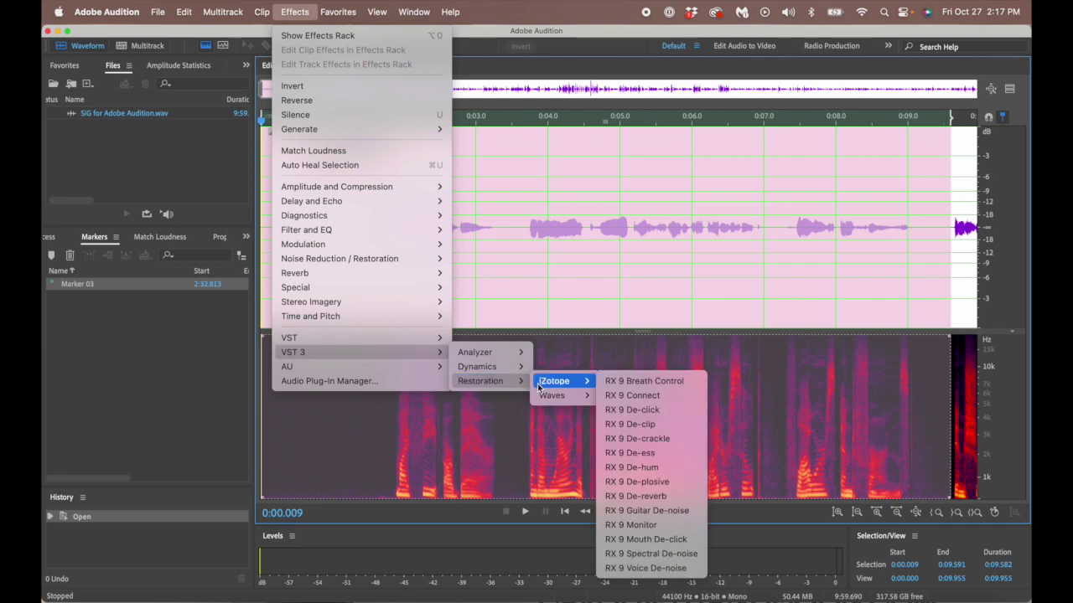
pyautogui.click(661, 570)
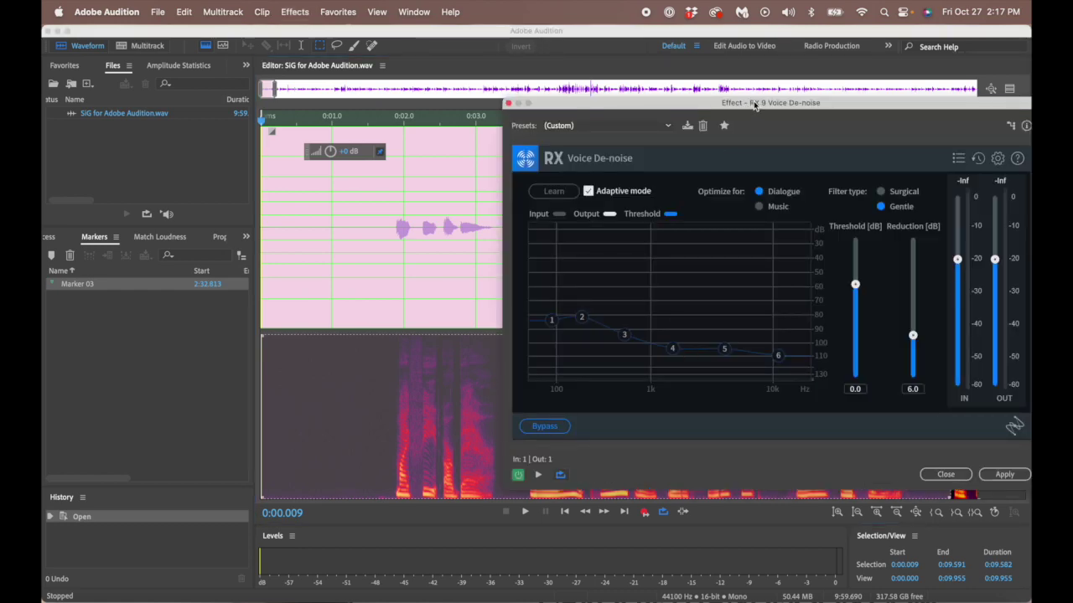
pyautogui.moveTo(749, 103); pyautogui.dragTo(642, 9)
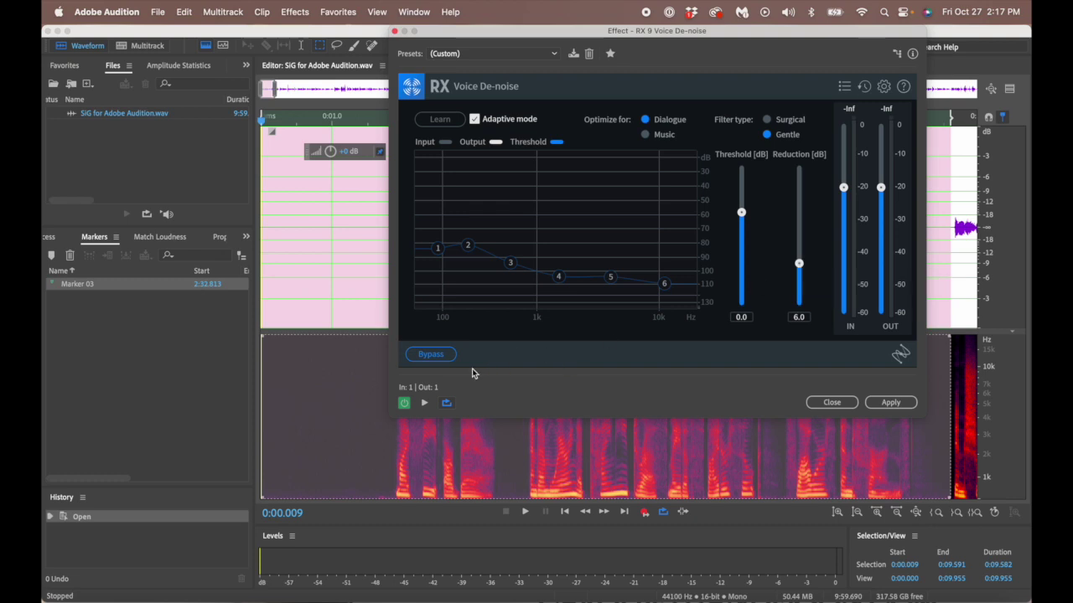
# Switch off Voice De-noise, select about the first 3.7 seconds of the narration, and preview it unprocessed
pyautogui.click(405, 403)
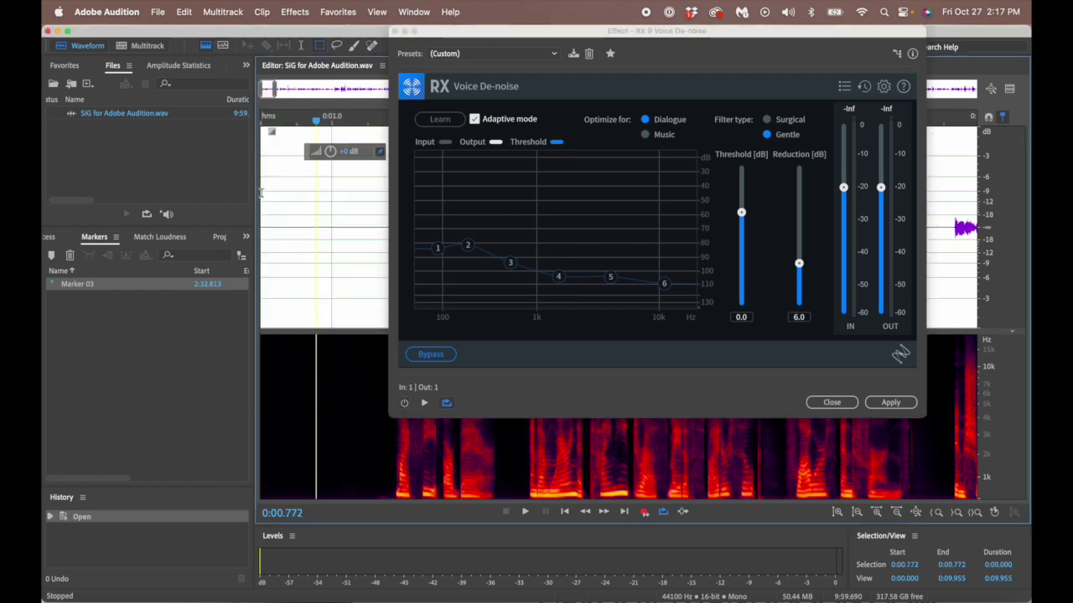
pyautogui.moveTo(261, 194); pyautogui.dragTo(318, 198)
pyautogui.moveTo(389, 200); pyautogui.dragTo(527, 244)
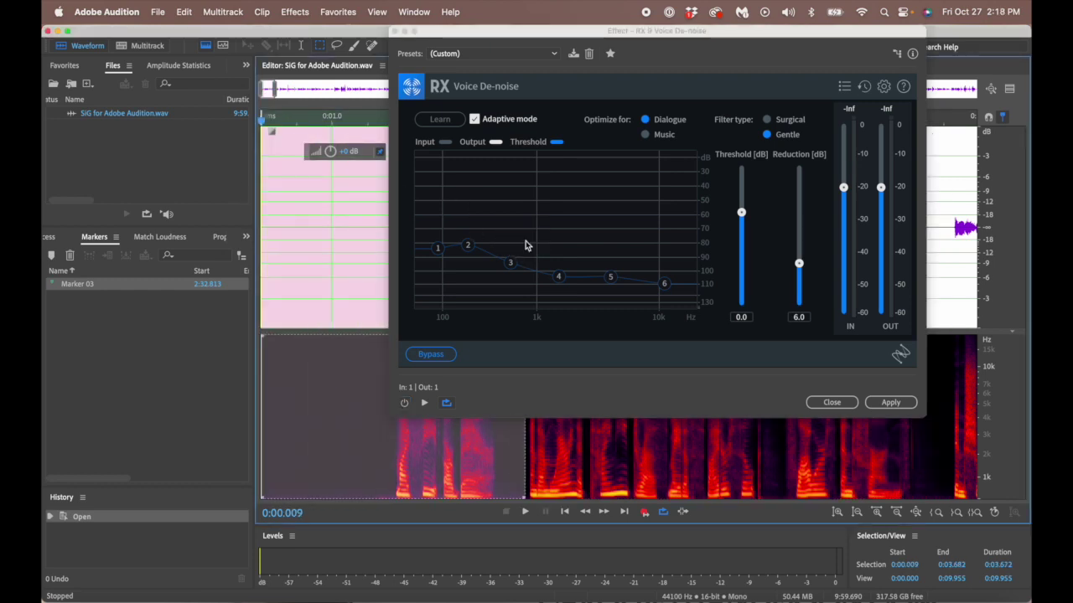
pyautogui.click(398, 267)
pyautogui.press('space')
pyautogui.press('space')
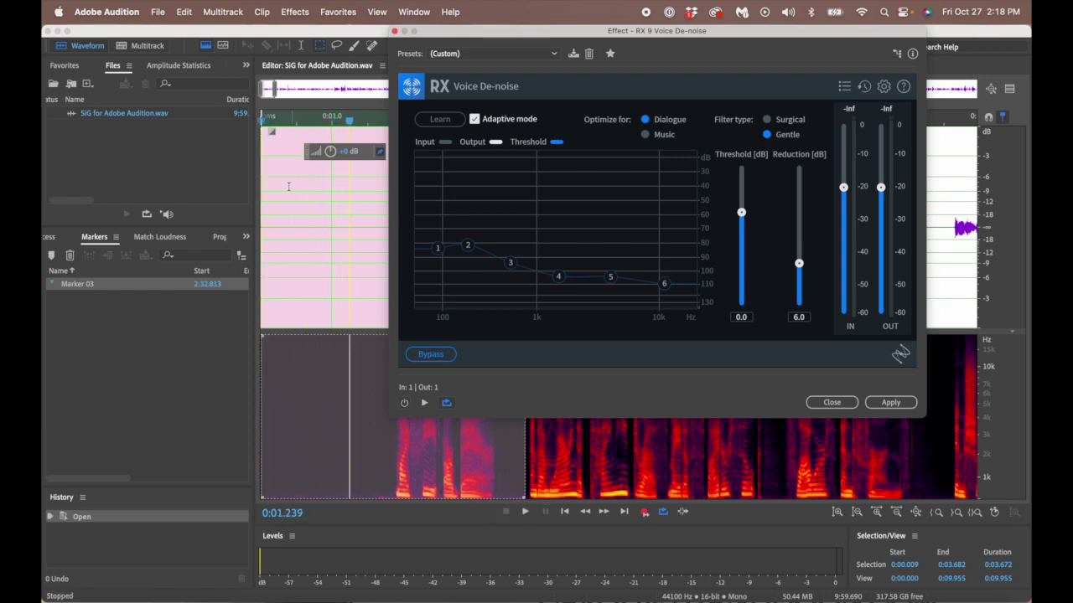
pyautogui.moveTo(350, 120); pyautogui.dragTo(263, 125)
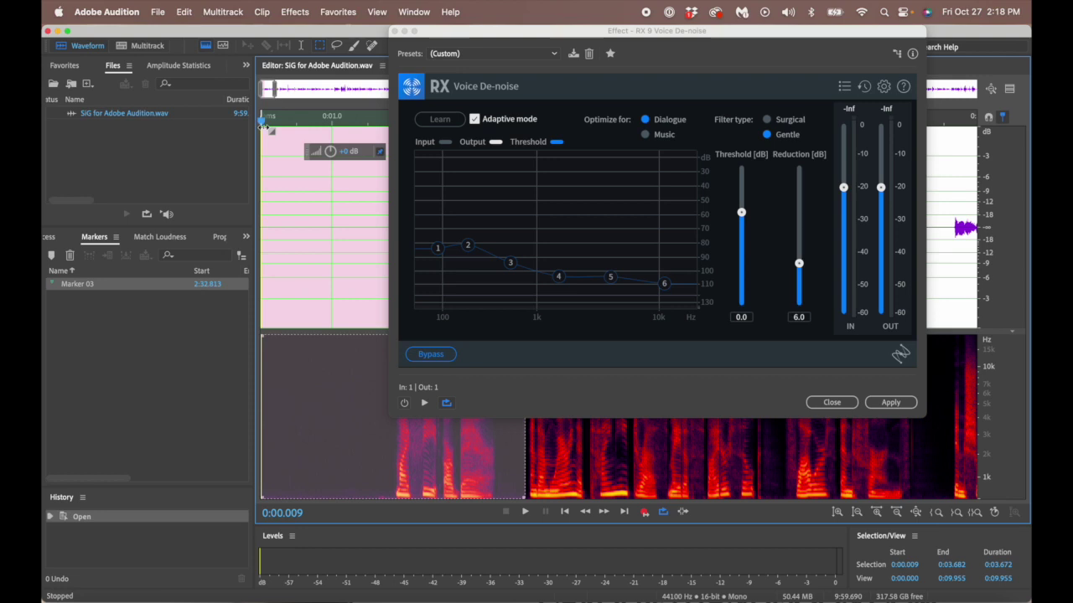
pyautogui.press('space')
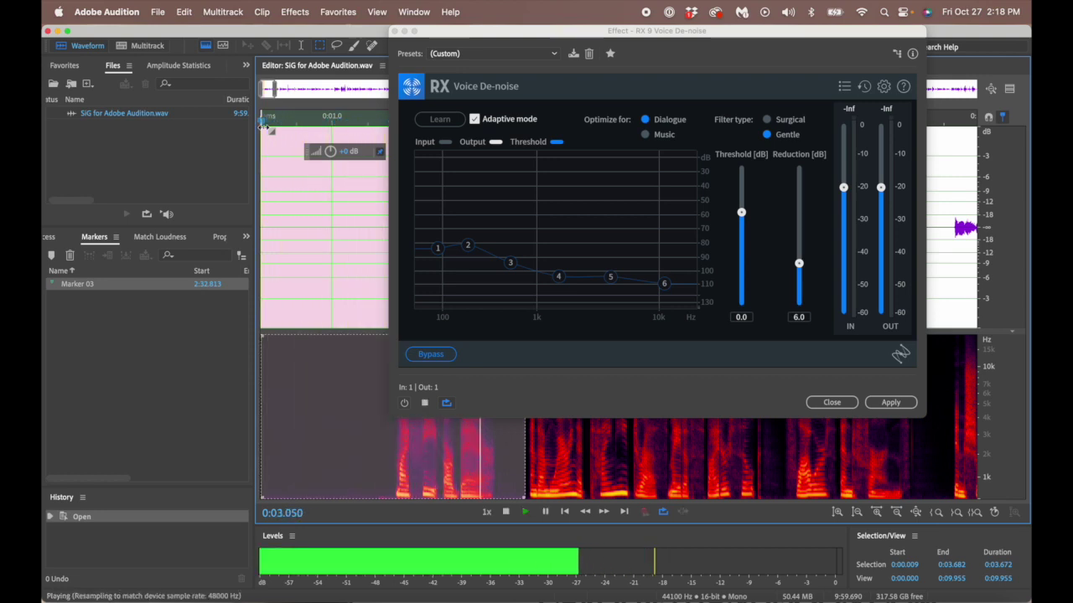
pyautogui.press('space')
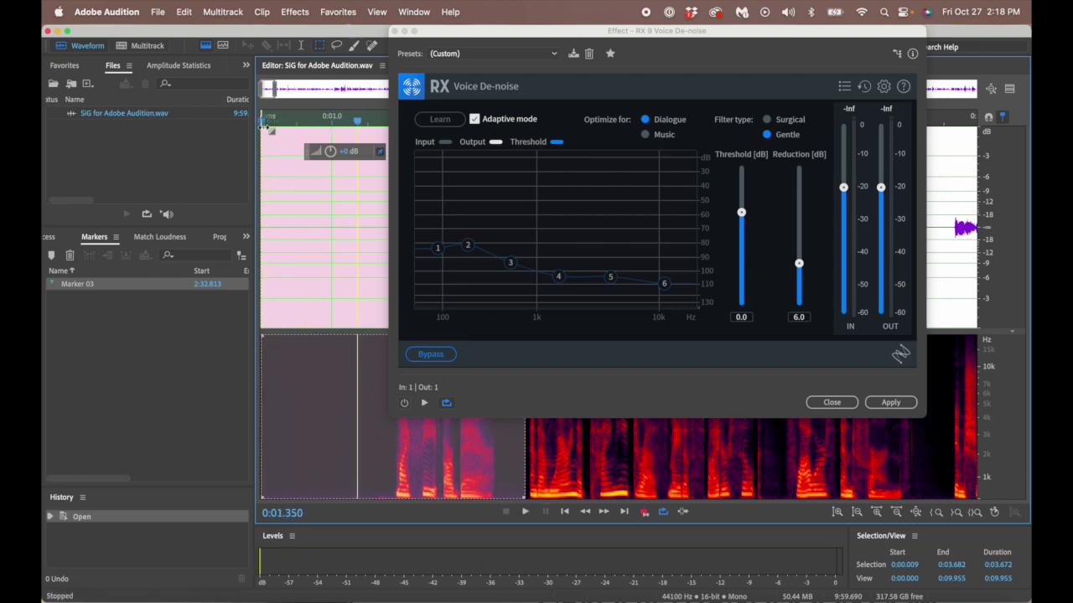
# Re-enable Voice De-noise and preview the same selection from its start with the effect on
pyautogui.click(404, 404)
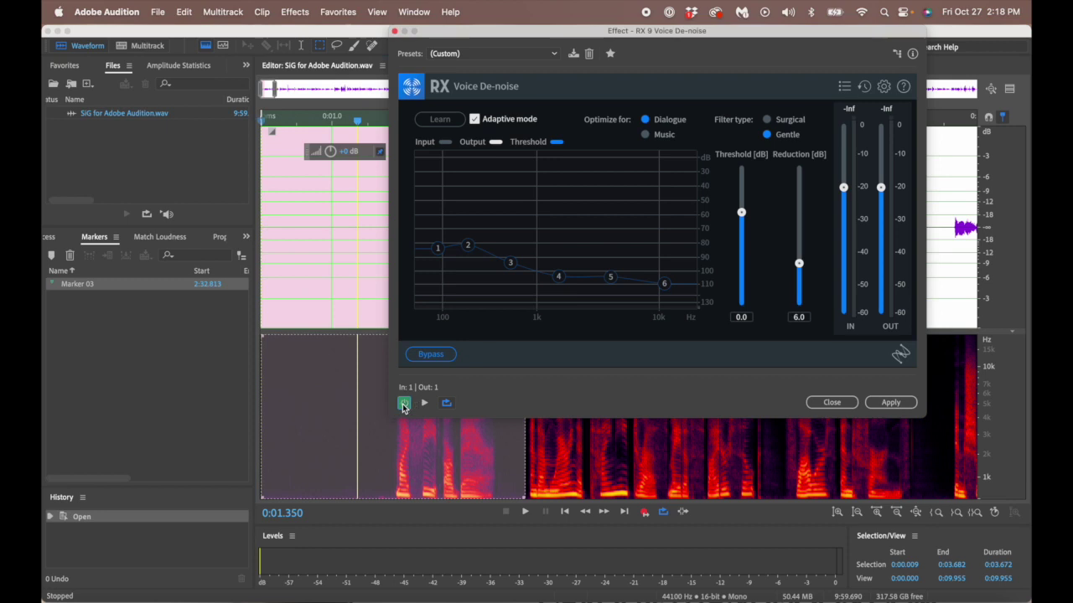
pyautogui.moveTo(362, 122); pyautogui.dragTo(259, 125)
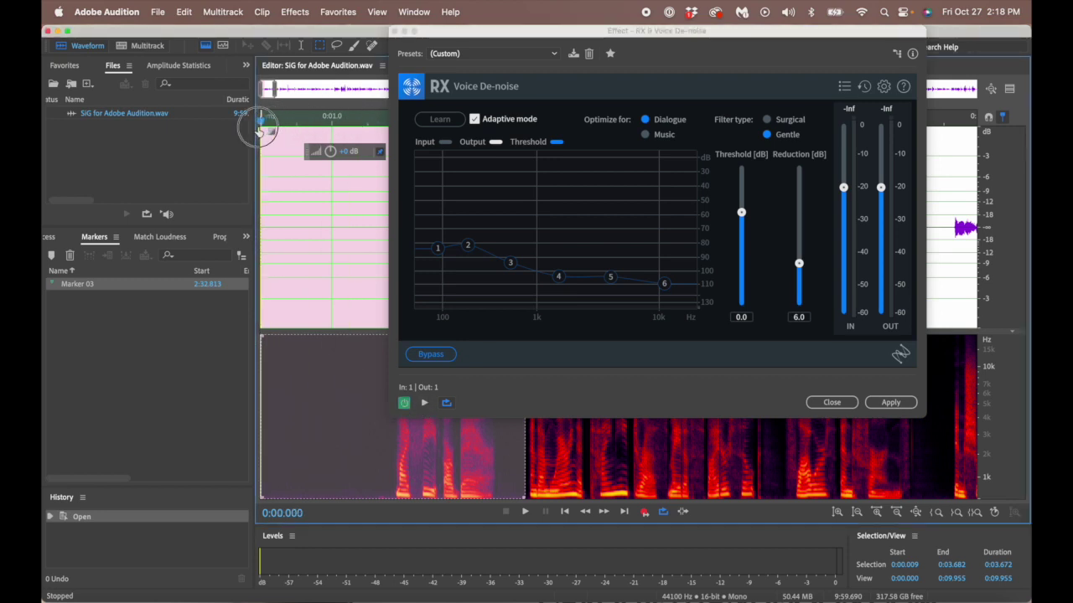
pyautogui.click(424, 403)
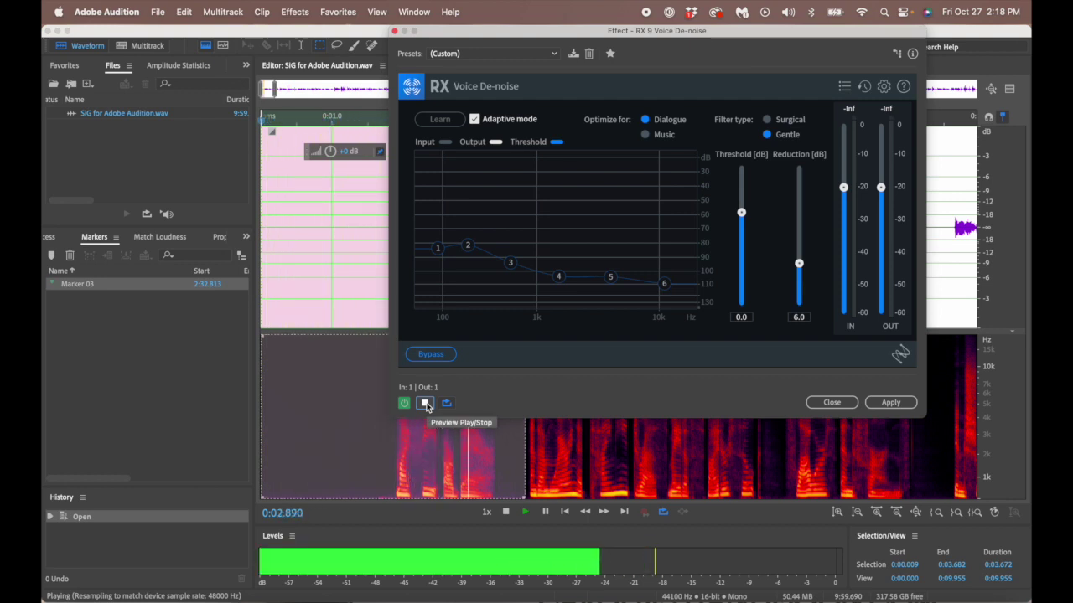
pyautogui.click(425, 403)
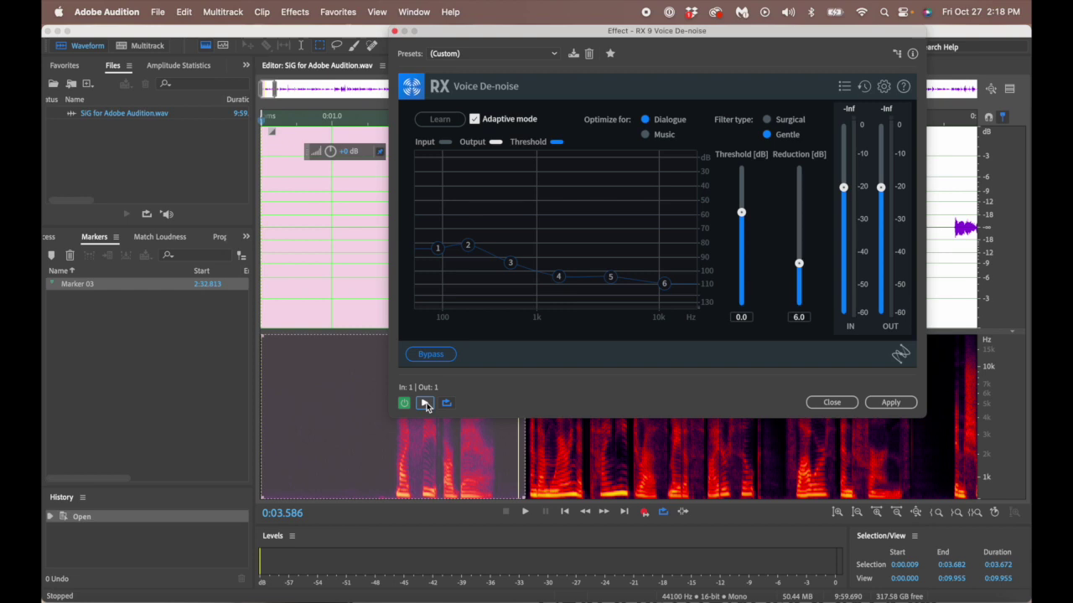
pyautogui.click(426, 404)
# Save Voice De-noise with 6.0 dB reduction as a preset named AA Video Voice De-noise and close the effect without applying it
pyautogui.click(798, 265)
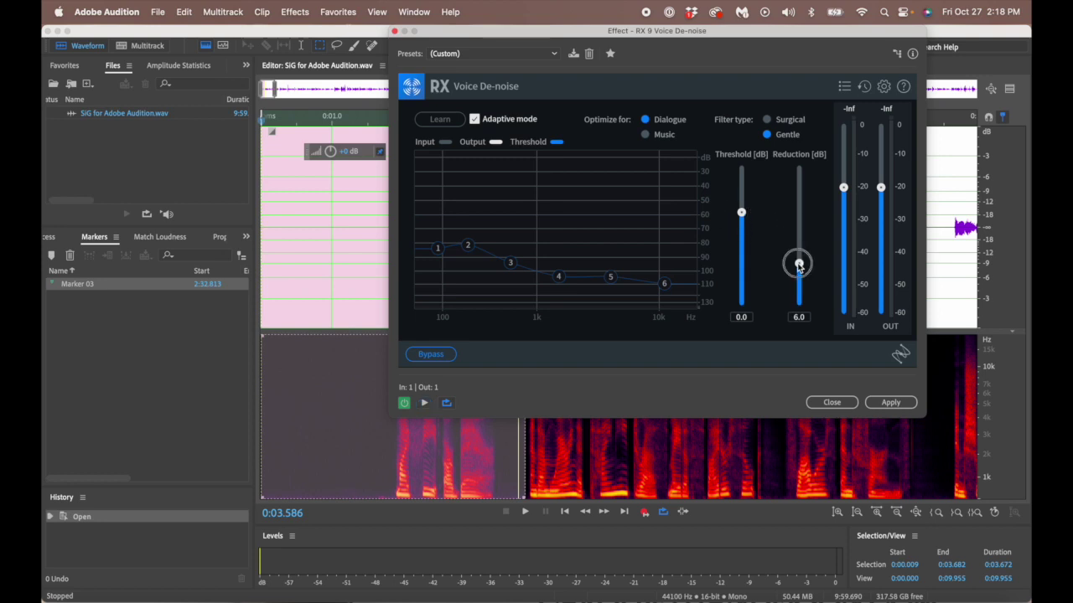
pyautogui.moveTo(798, 265)
pyautogui.mouseDown()
pyautogui.moveTo(813, 164)
pyautogui.moveTo(811, 263)
pyautogui.moveTo(801, 267)
pyautogui.mouseUp()
pyautogui.click(573, 53)
pyautogui.write('A')
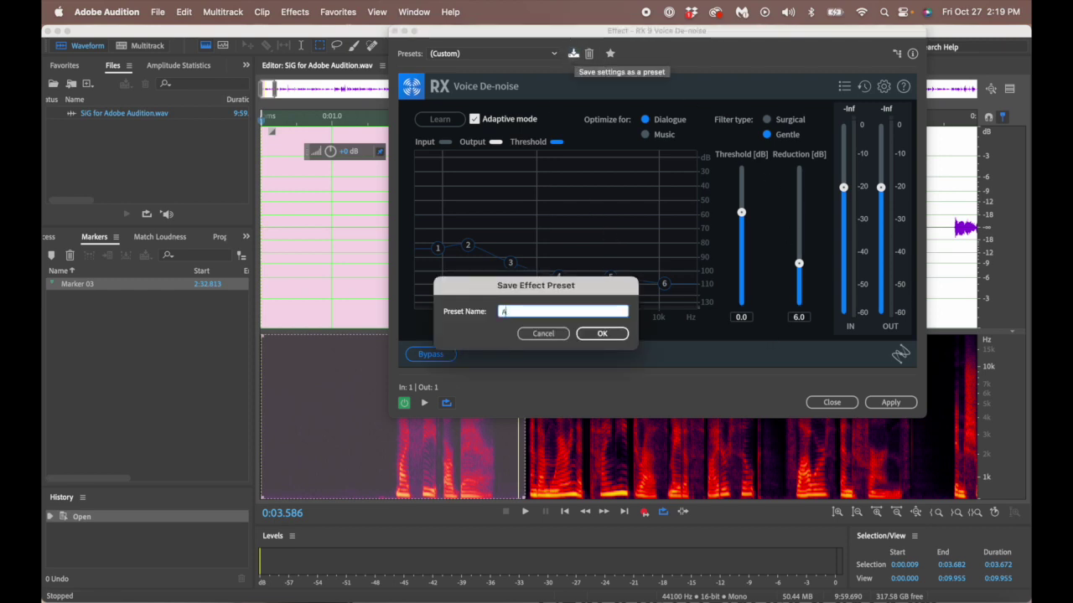
pyautogui.write('A Video')
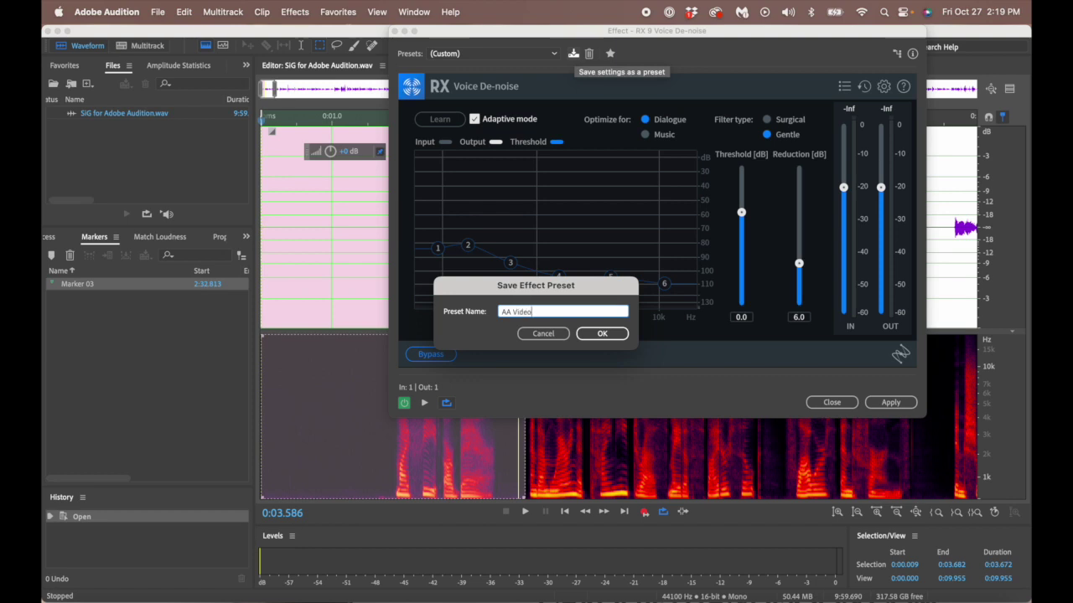
pyautogui.write(' Noise Reductio')
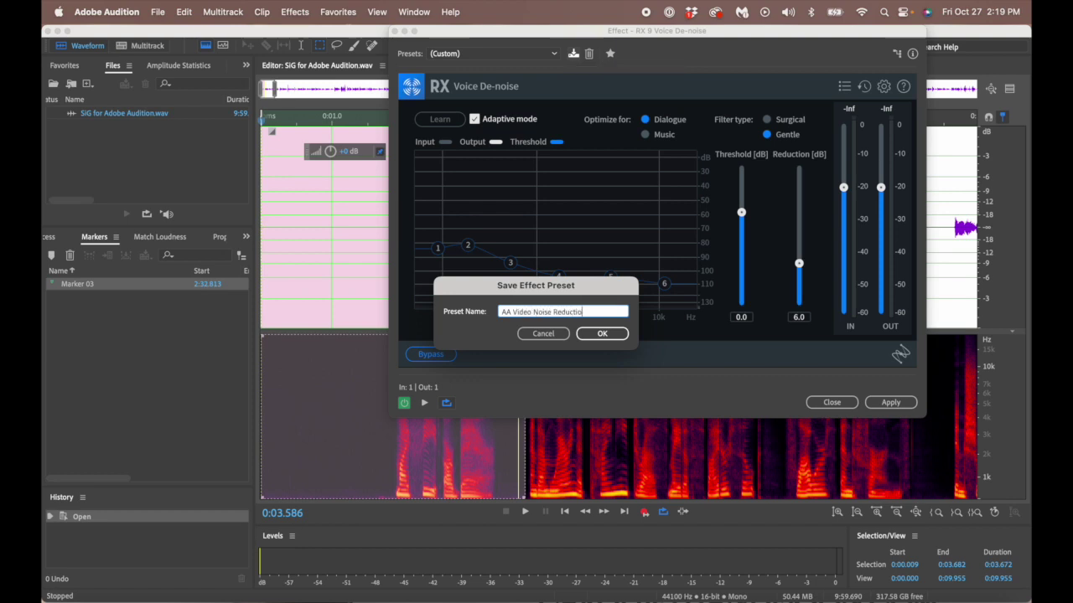
pyautogui.press('BackSpace')
pyautogui.press('BackSpace')
pyautogui.press('BackSpace')
pyautogui.press('BackSpace')
pyautogui.press('BackSpace')
pyautogui.press('BackSpace')
pyautogui.press('BackSpace')
pyautogui.press('BackSpace')
pyautogui.press('BackSpace')
pyautogui.press('BackSpace')
pyautogui.press('BackSpace')
pyautogui.press('BackSpace')
pyautogui.write('Voice De-noise')
pyautogui.click(600, 333)
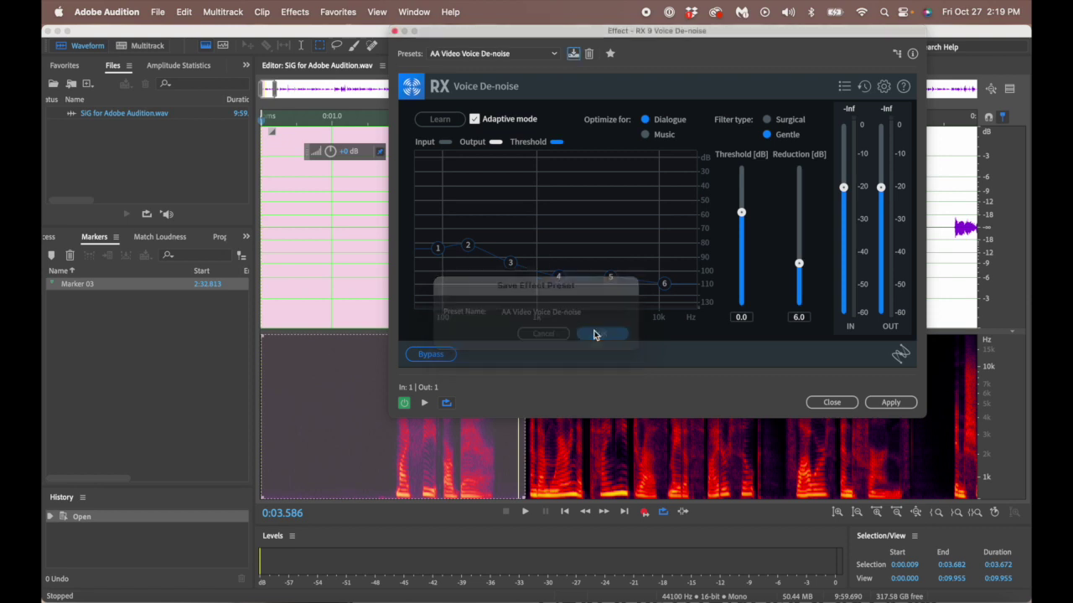
pyautogui.click(830, 402)
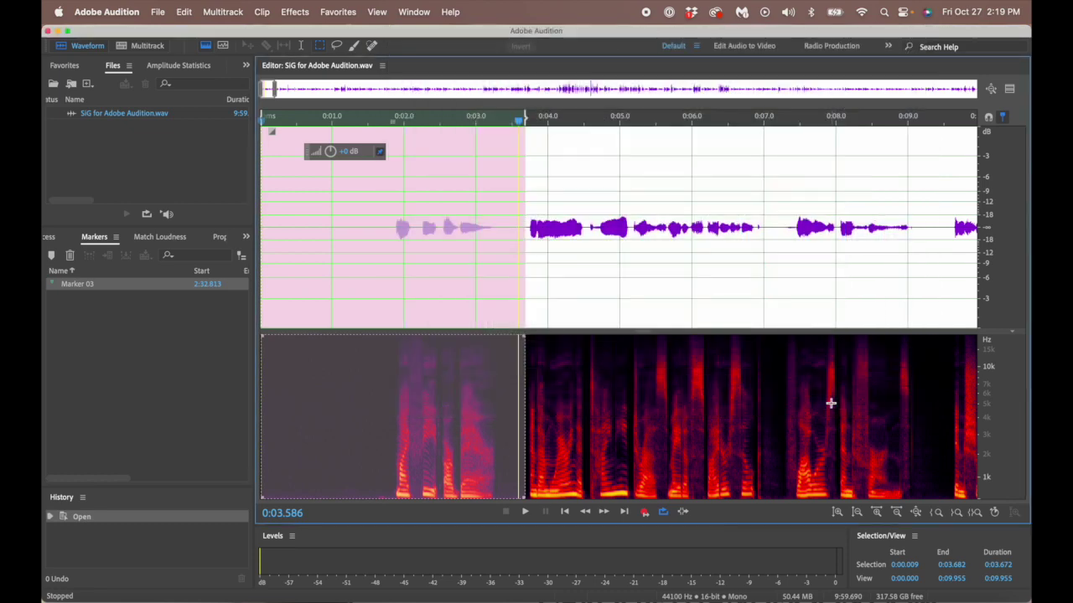
# Select the narration from about 0.05 to 16.28 seconds and open the iZotope RX 9 Mouth De-click effect
pyautogui.click(472, 194)
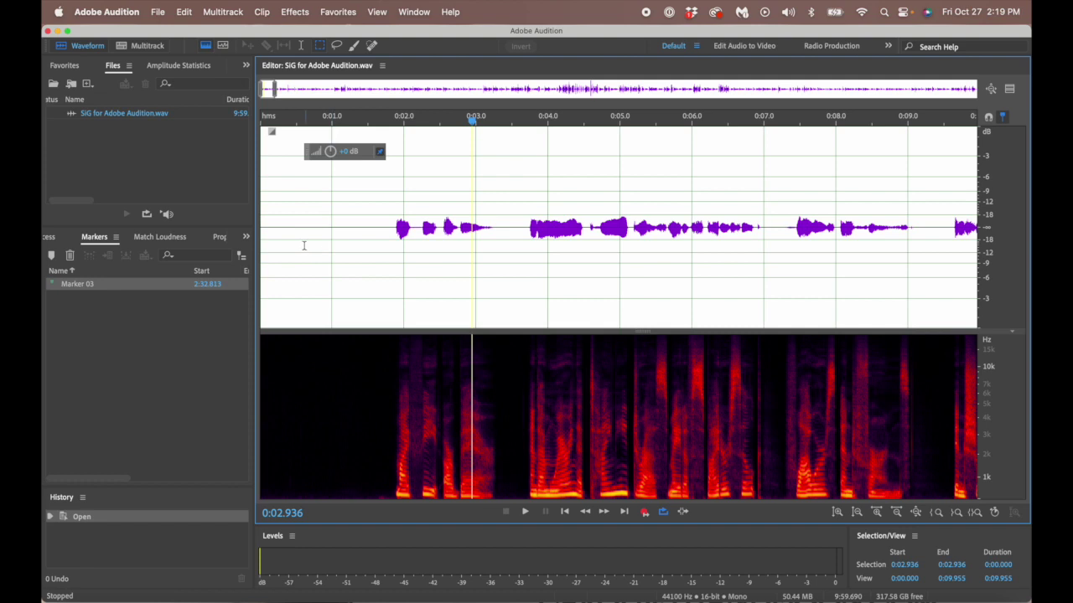
pyautogui.click(264, 232)
pyautogui.moveTo(265, 233); pyautogui.dragTo(657, 336)
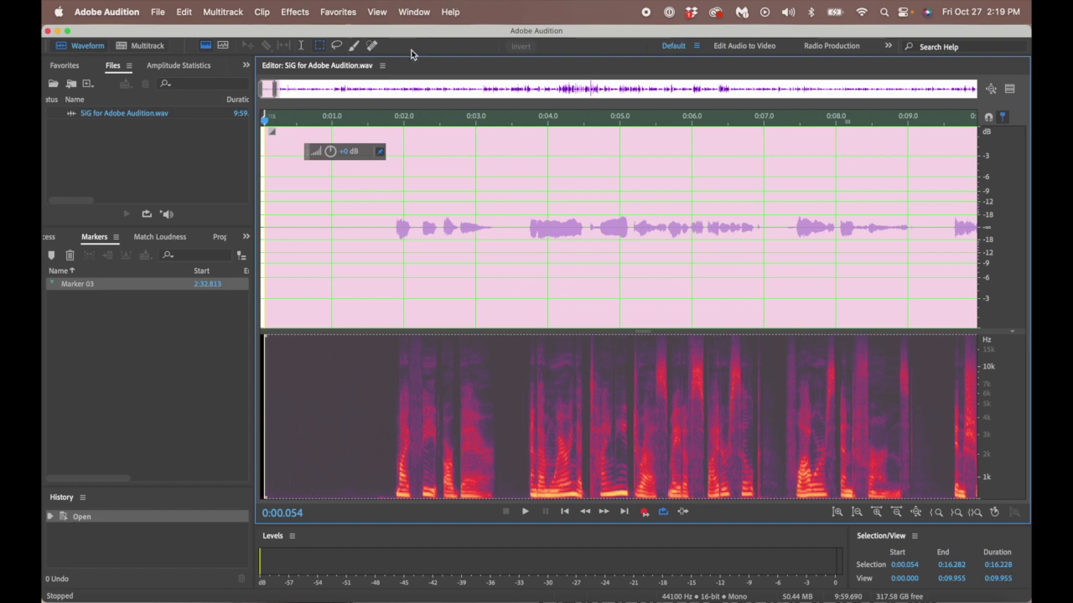
pyautogui.click(354, 12)
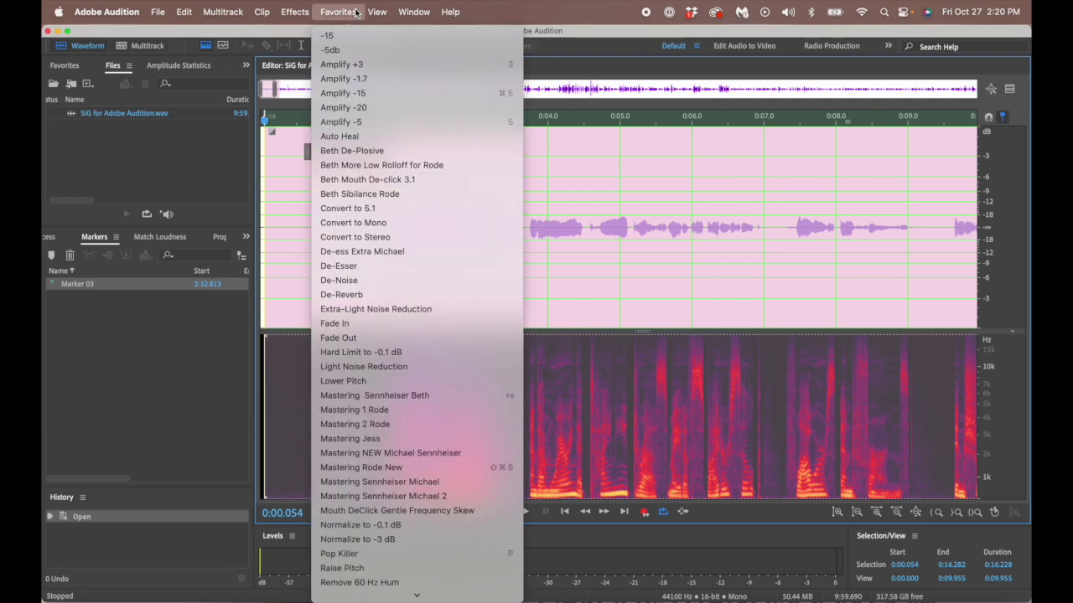
pyautogui.moveTo(307, 16)
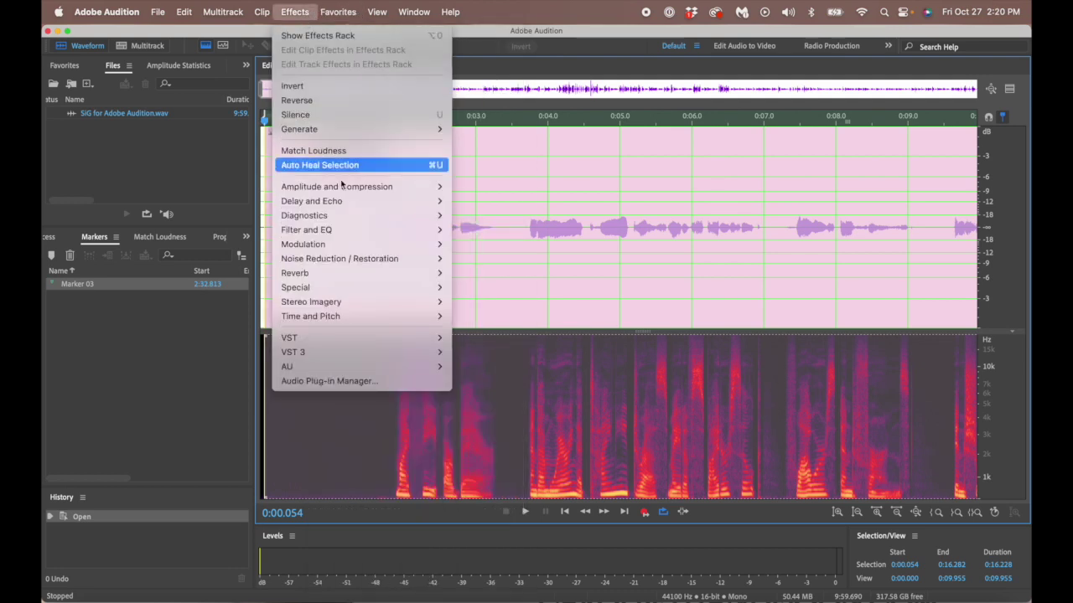
pyautogui.moveTo(365, 352)
pyautogui.moveTo(466, 386)
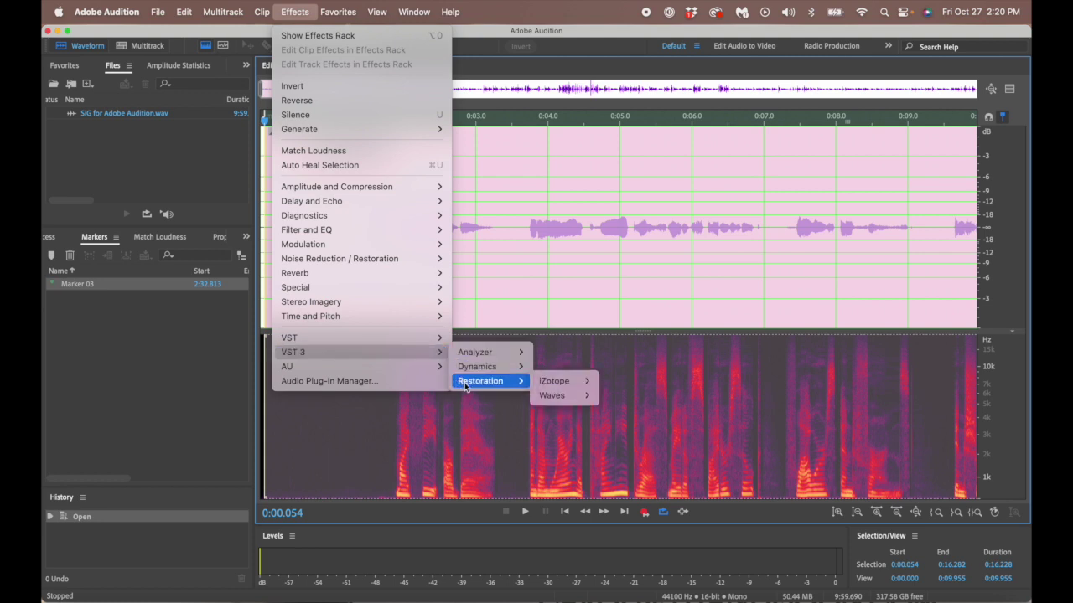
pyautogui.moveTo(558, 381)
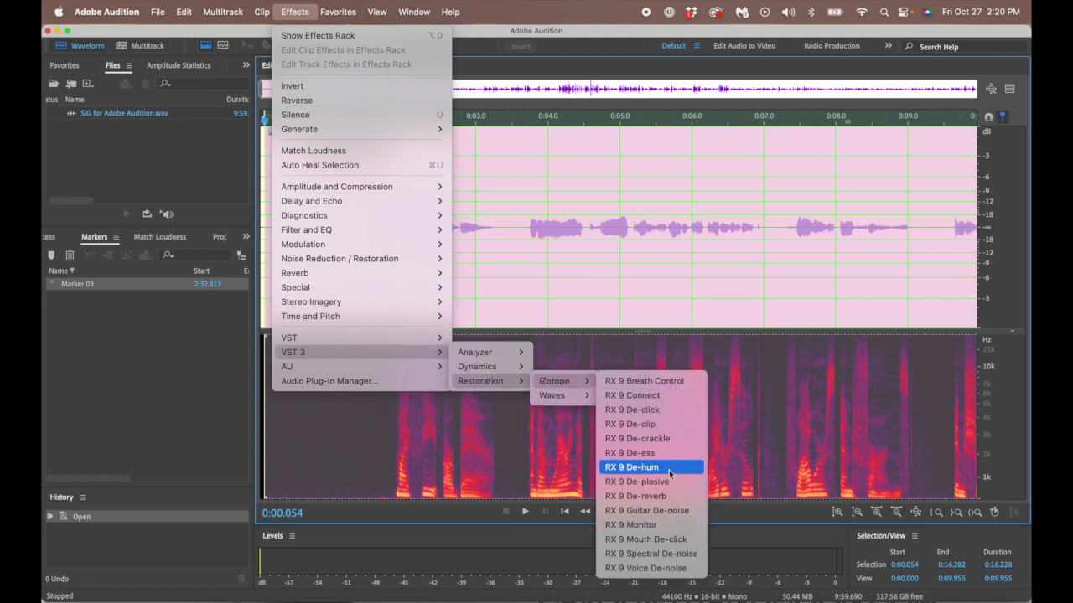
pyautogui.click(673, 540)
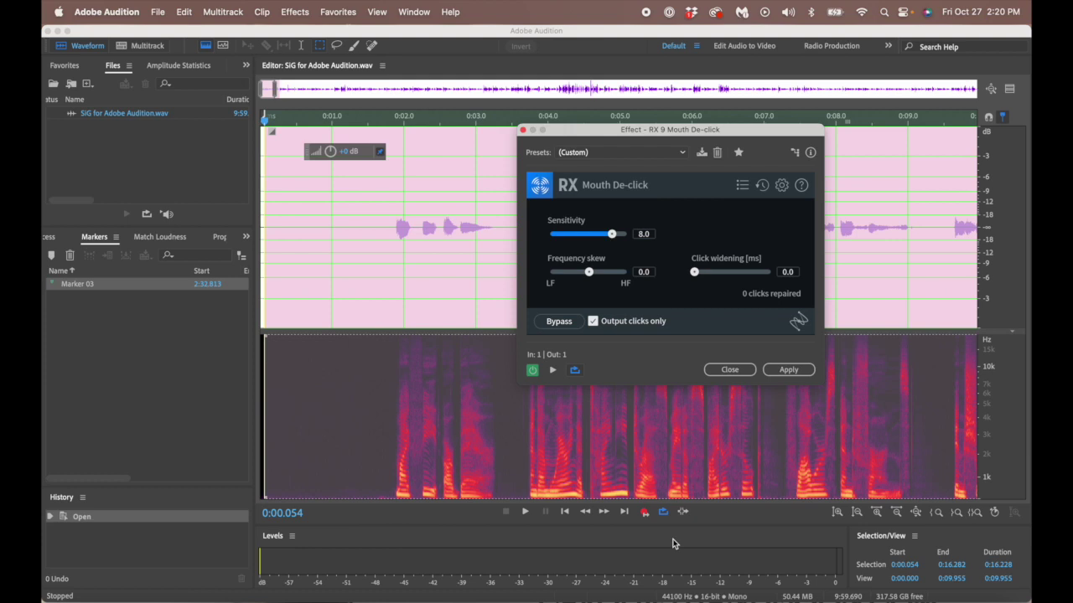
# Reset Mouth De-click to its default, raise sensitivity to 10.0, and preview the output clicks only from about 1.7 seconds
pyautogui.click(613, 153)
pyautogui.click(596, 168)
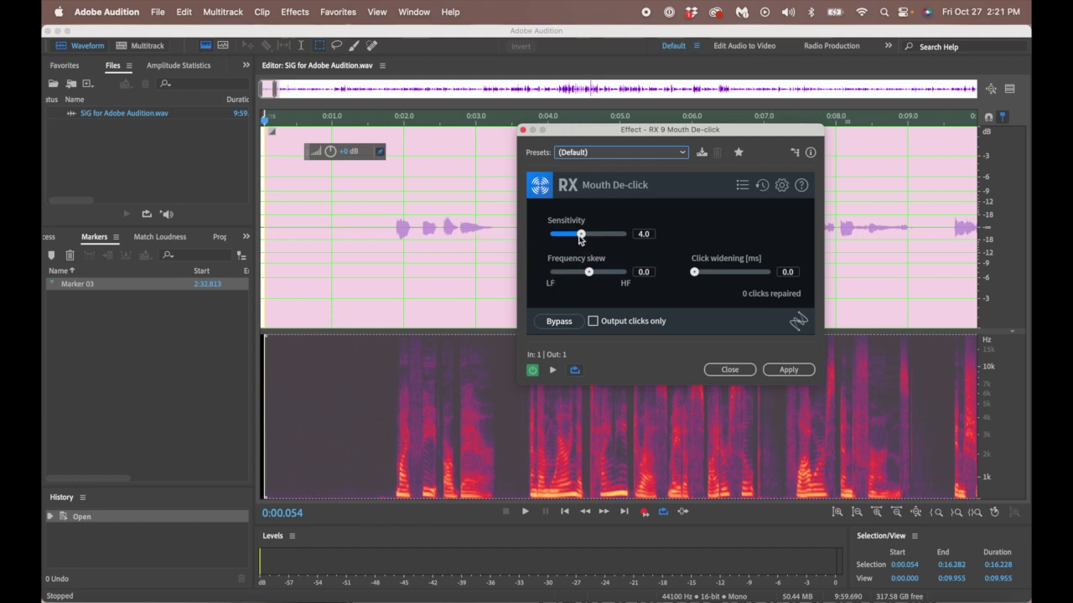
pyautogui.moveTo(579, 236); pyautogui.dragTo(632, 237)
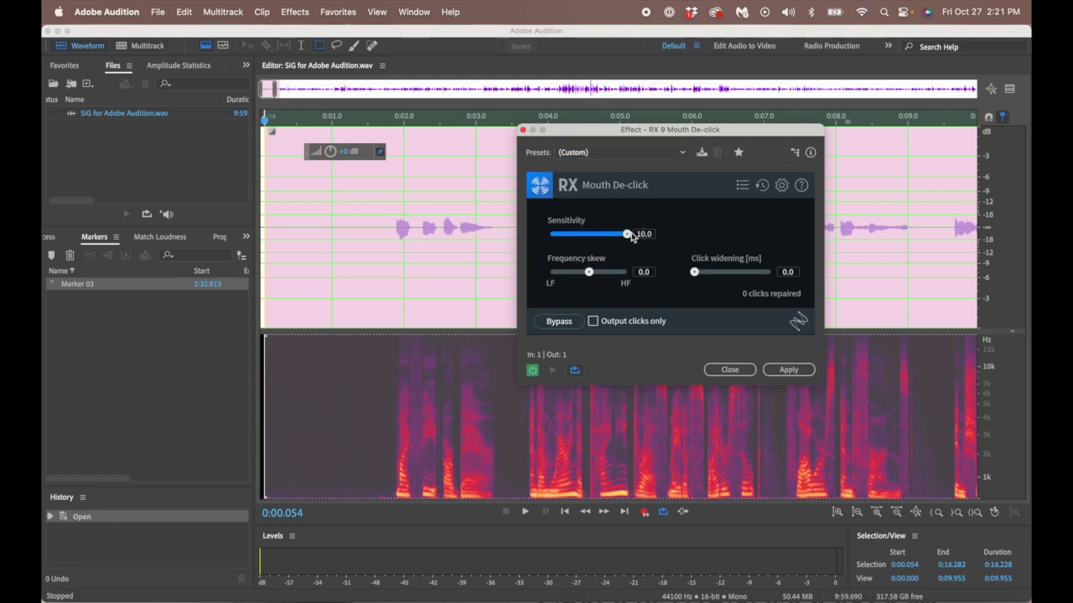
pyautogui.click(592, 322)
pyautogui.click(384, 220)
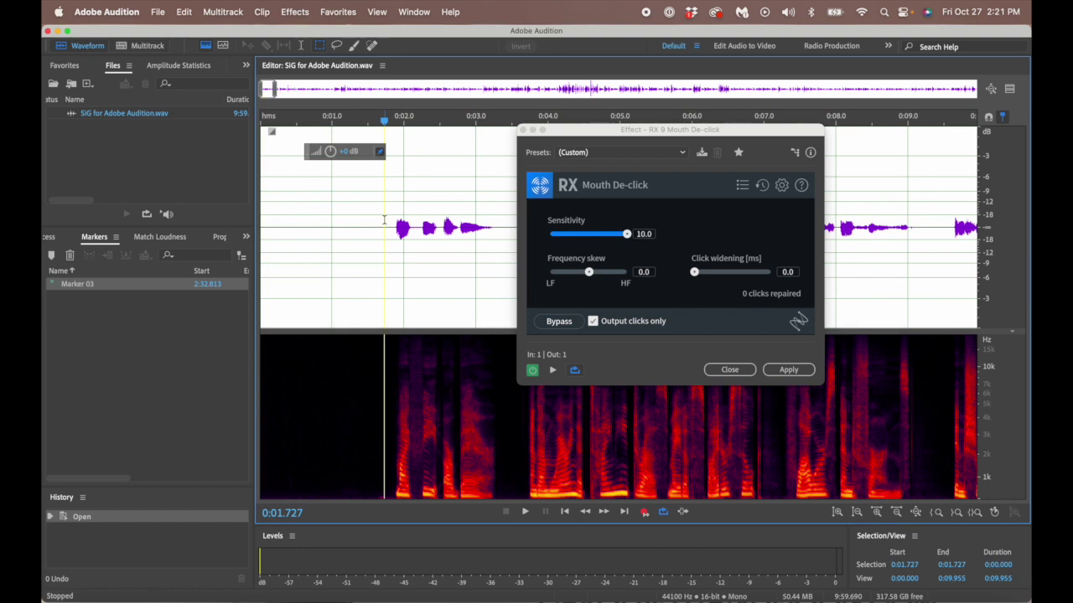
pyautogui.click(552, 371)
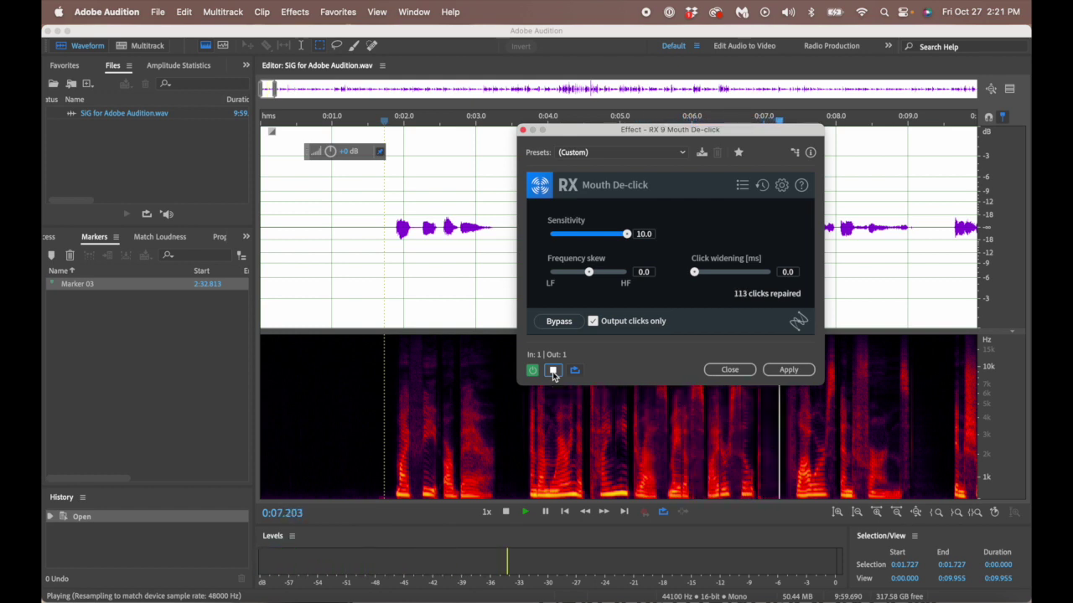
pyautogui.click(552, 370)
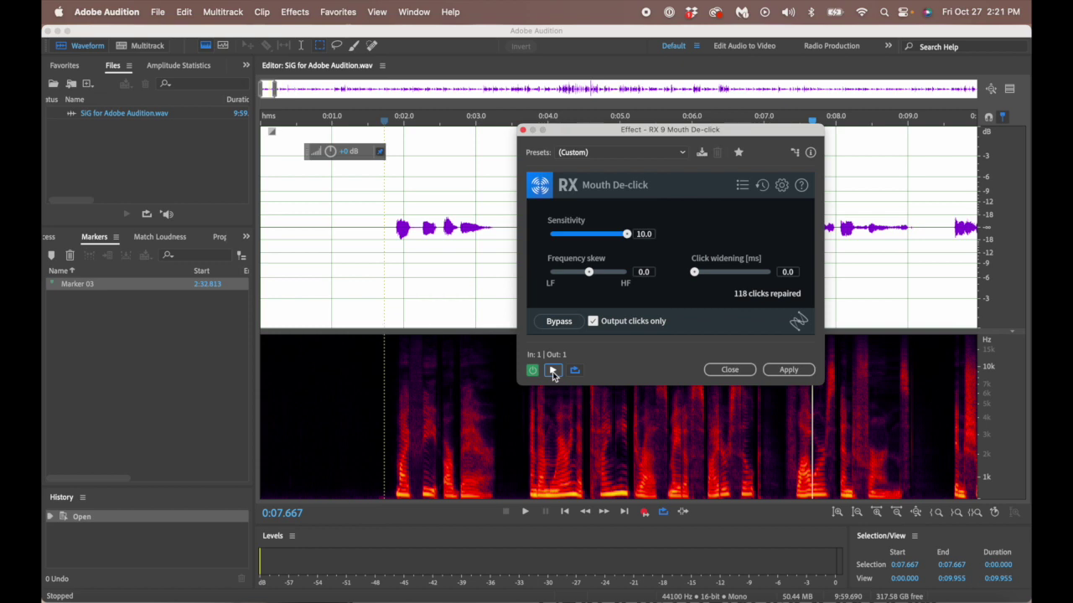
# Load the Gentler with frequency skew preset in Mouth De-click and move the effect window off most of the waveform
pyautogui.click(594, 154)
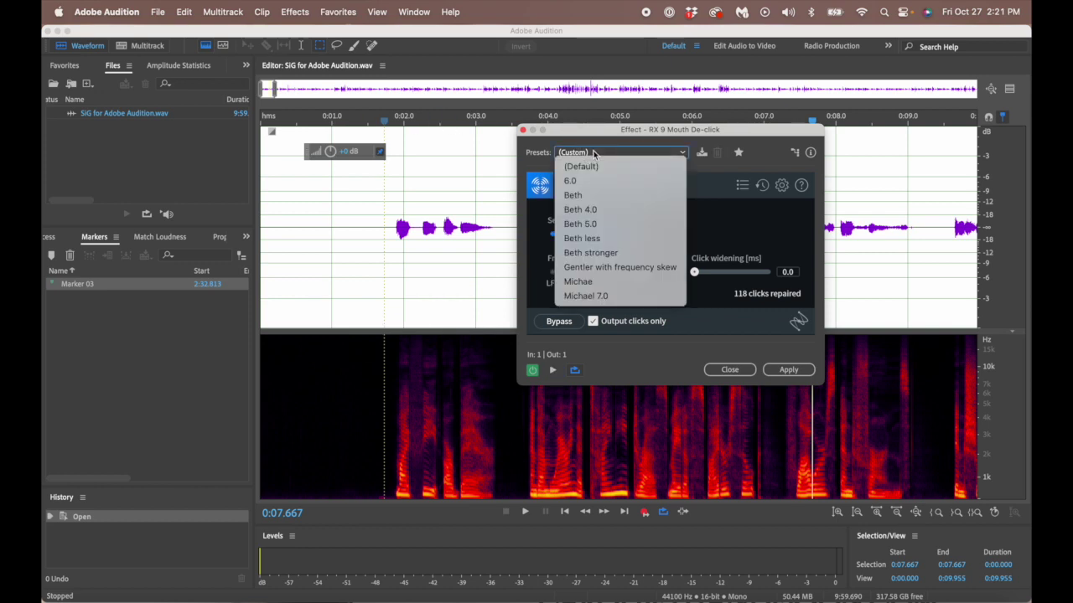
pyautogui.click(614, 270)
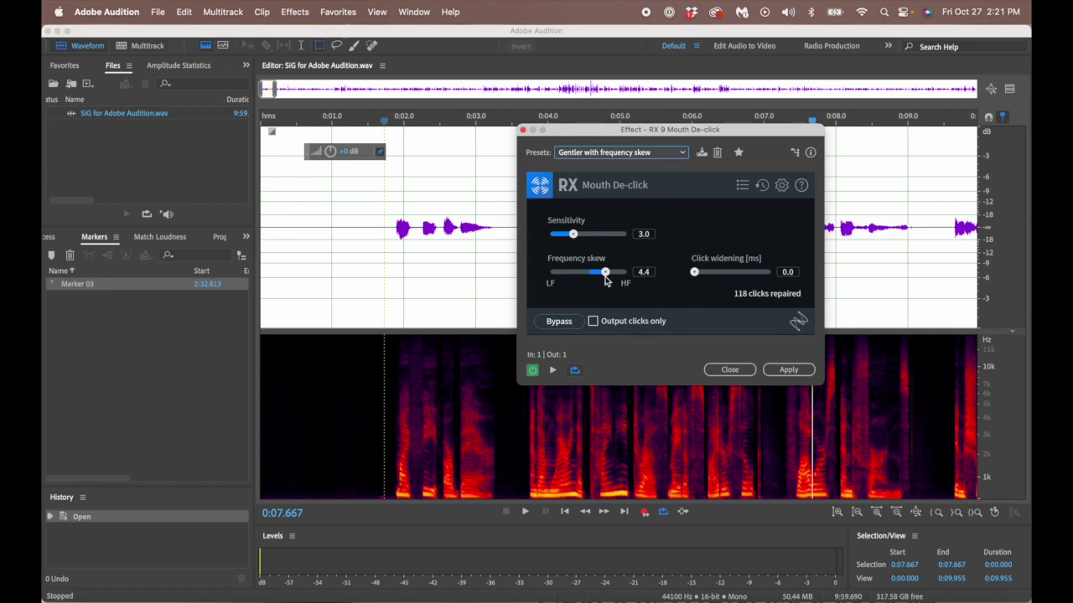
pyautogui.moveTo(679, 138); pyautogui.dragTo(419, 85)
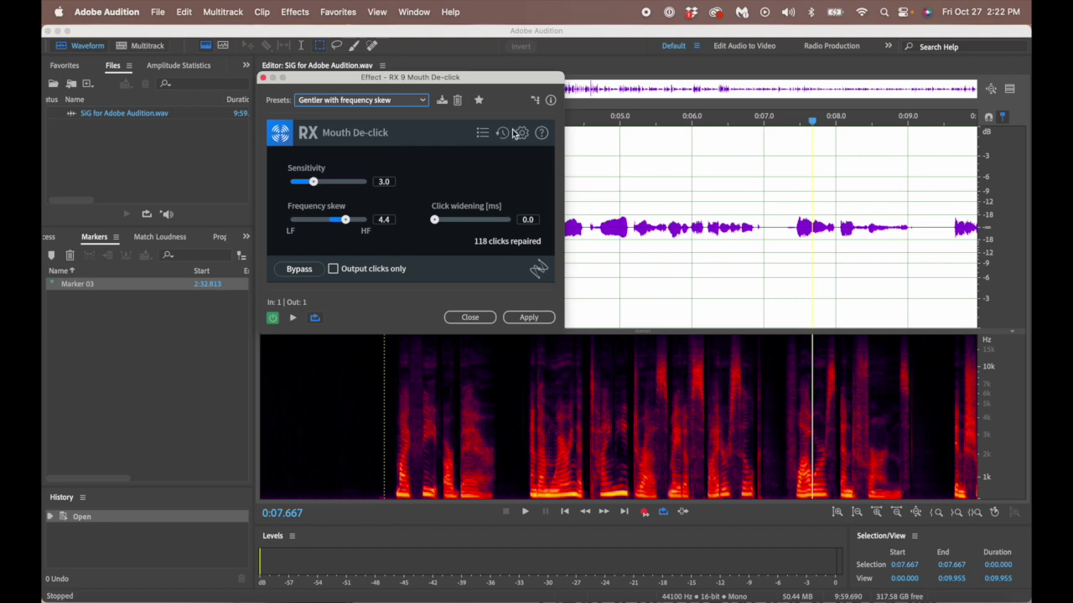
pyautogui.moveTo(482, 81); pyautogui.dragTo(335, 46)
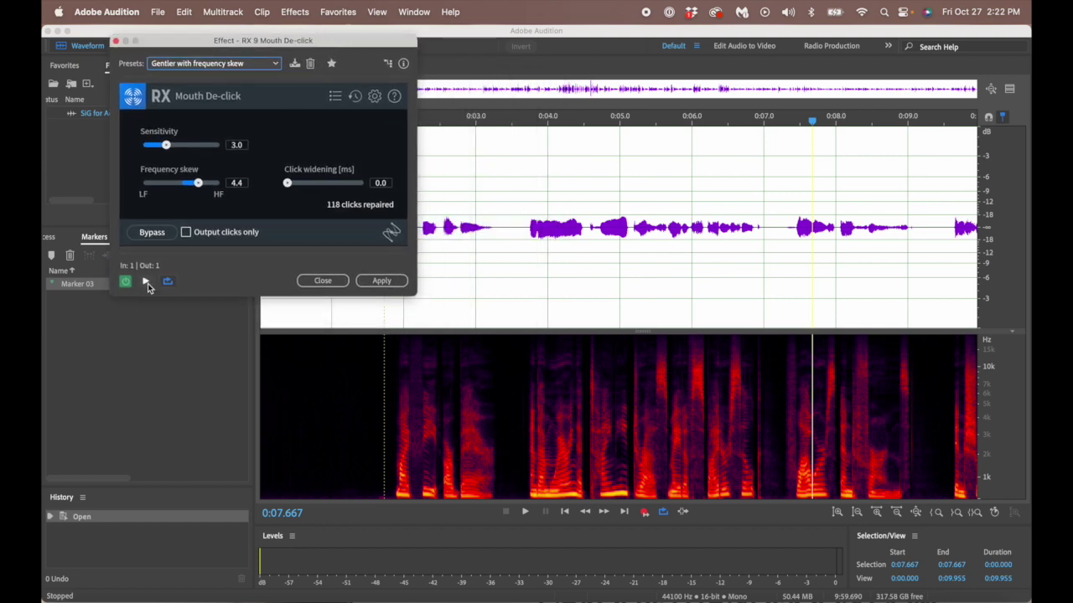
# Turn on Output clicks only and preview the narration's removed clicks, restarting from about 1.9 seconds
pyautogui.click(184, 235)
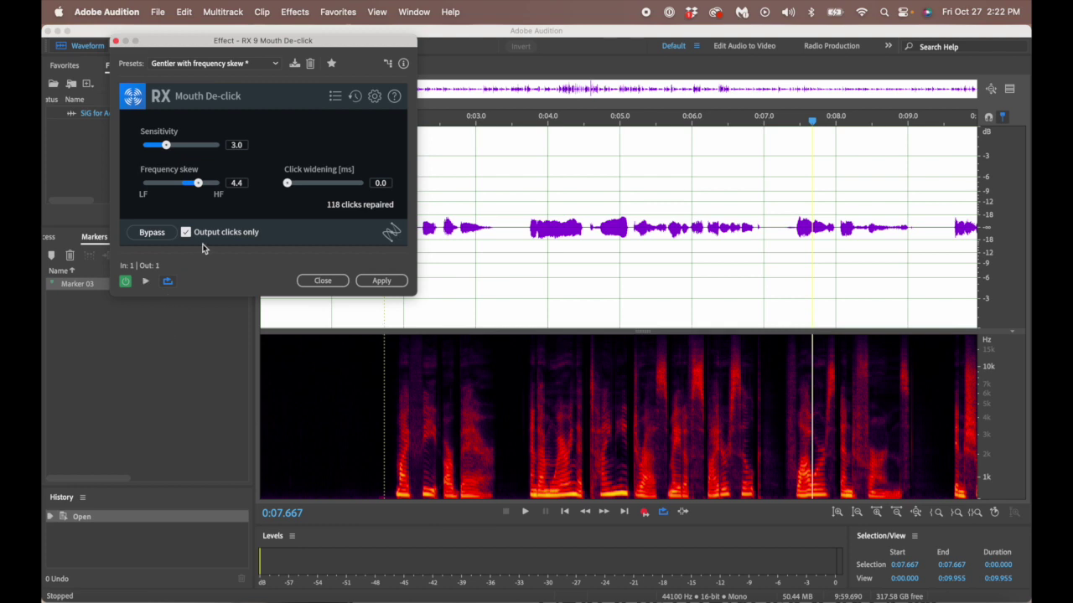
pyautogui.click(146, 283)
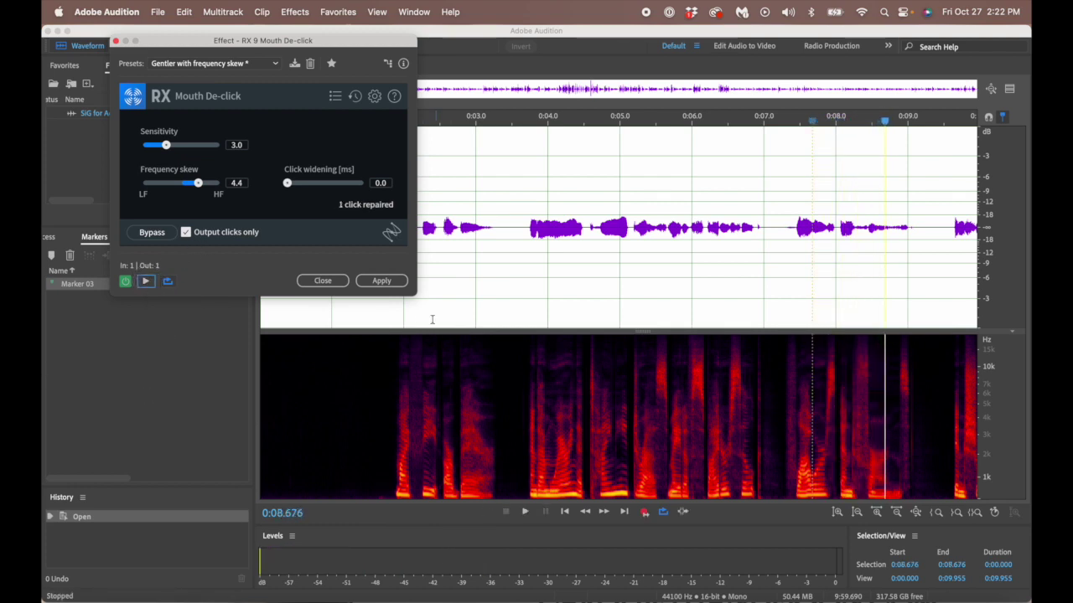
pyautogui.click(388, 319)
pyautogui.click(145, 281)
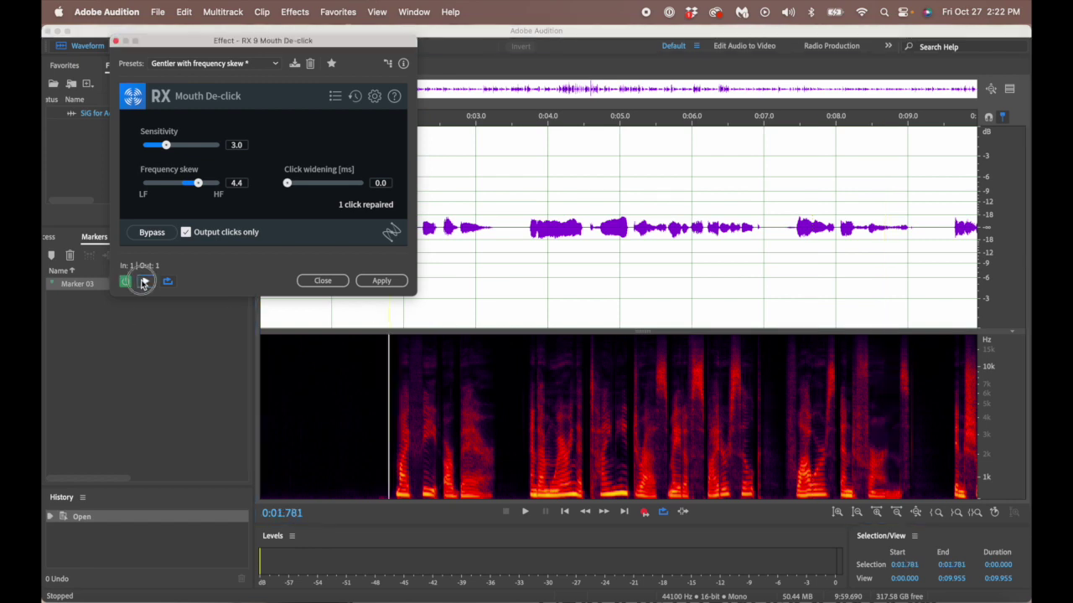
pyautogui.click(145, 282)
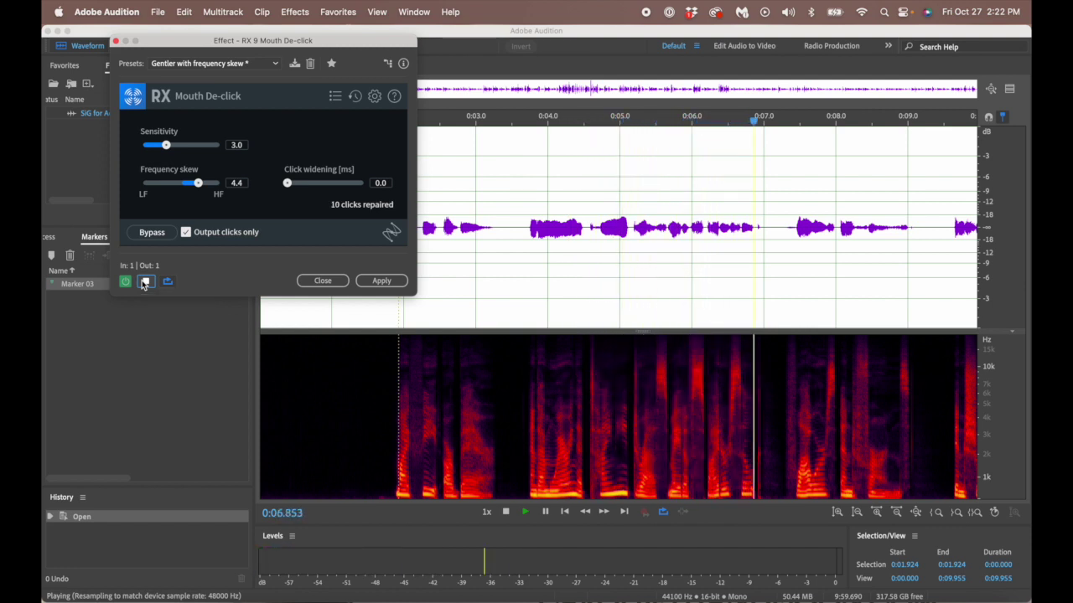
pyautogui.click(145, 282)
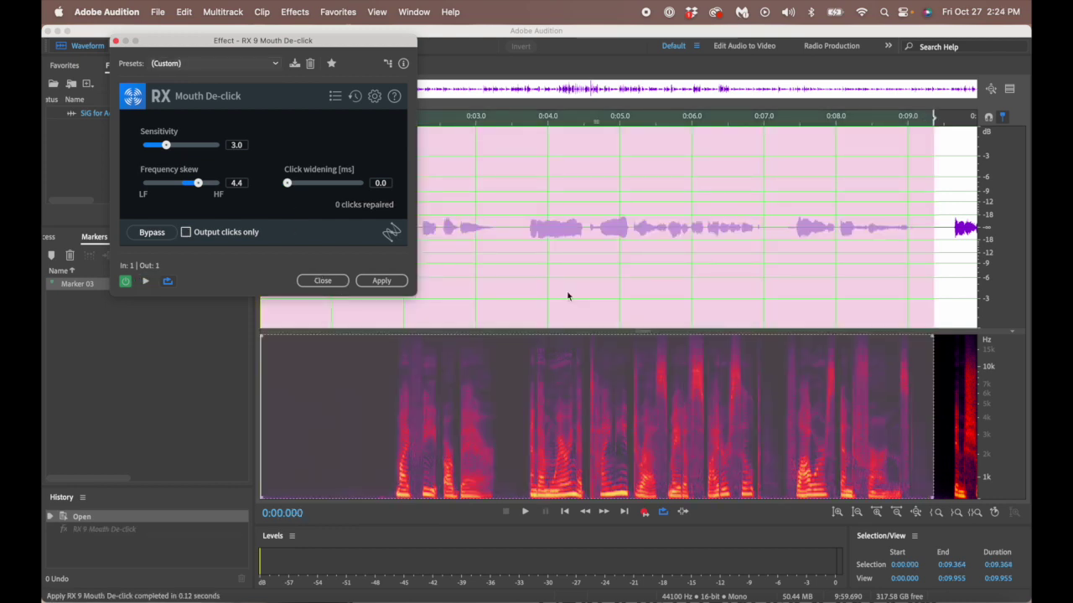
# Save the Mouth De-click settings as a preset named AA Video Mouth DeClick and close the effect without applying it
pyautogui.click(294, 64)
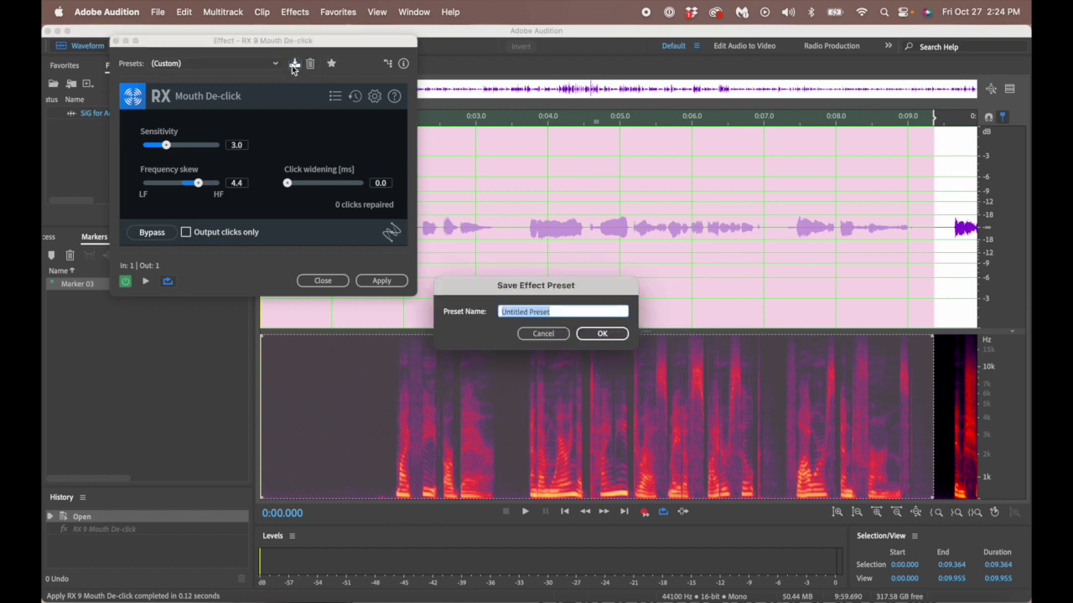
pyautogui.write('AA')
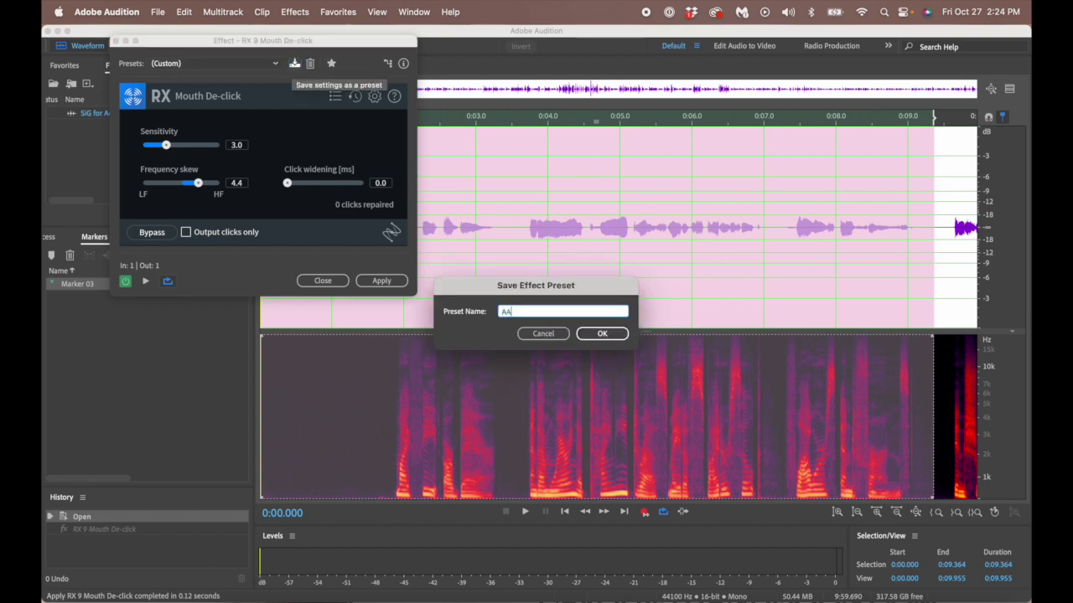
pyautogui.write(' Video Mouth')
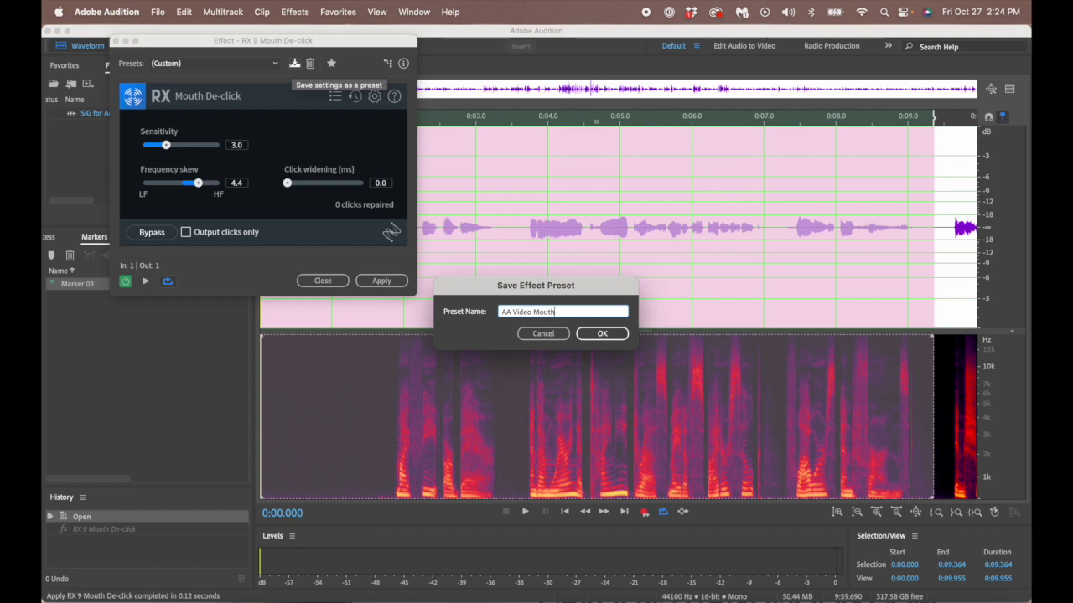
pyautogui.write(' DeClick')
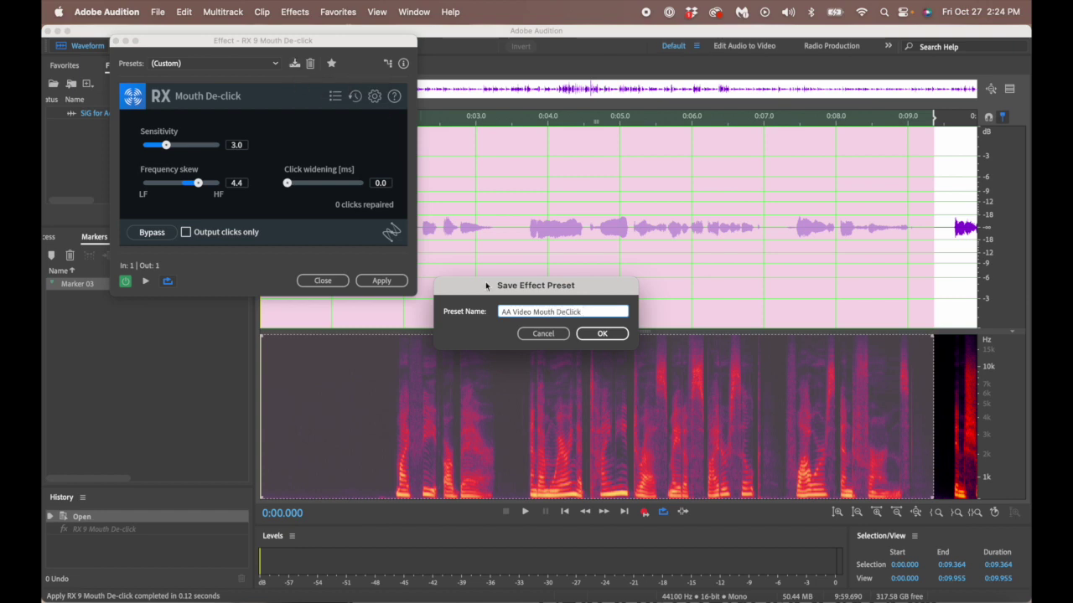
pyautogui.click(603, 335)
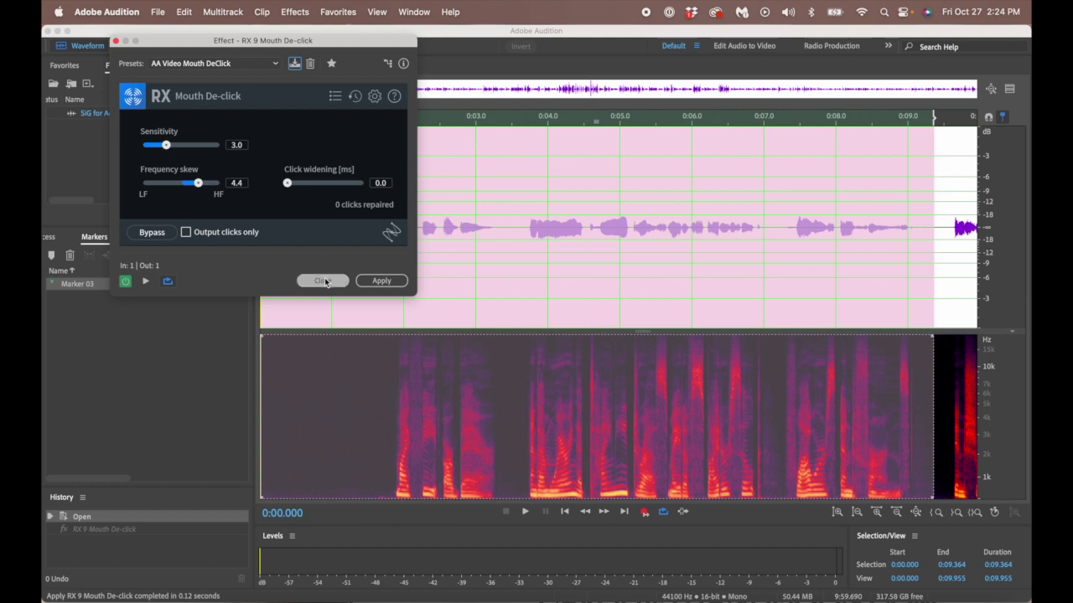
pyautogui.click(322, 281)
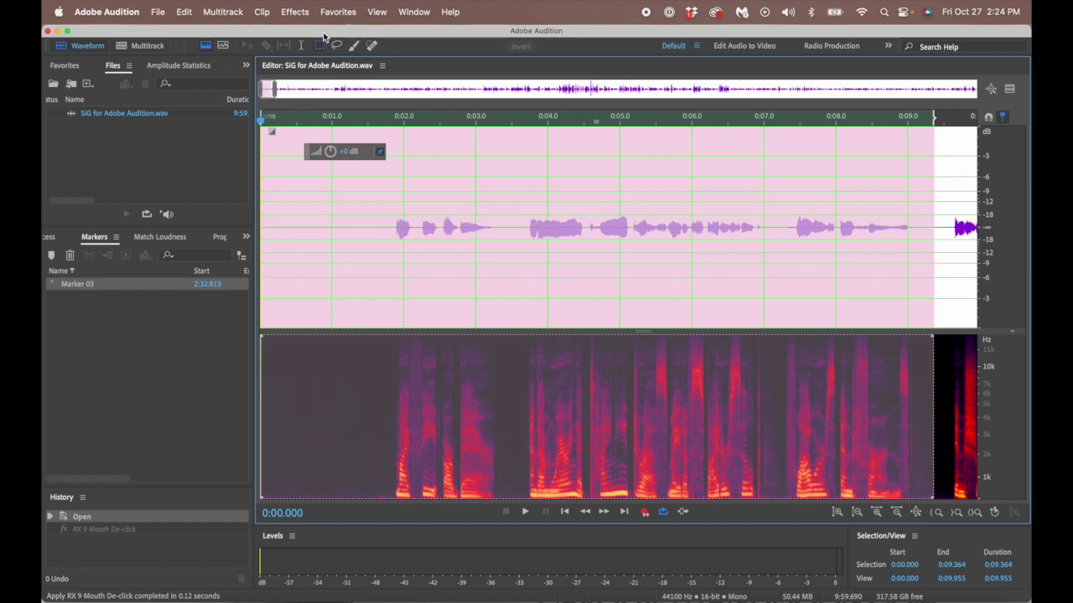
# View the Waves Sibilance page in the browser, return to Adobe Audition, and jump to Marker 03
pyautogui.hotkey('ctrl', 'Right')
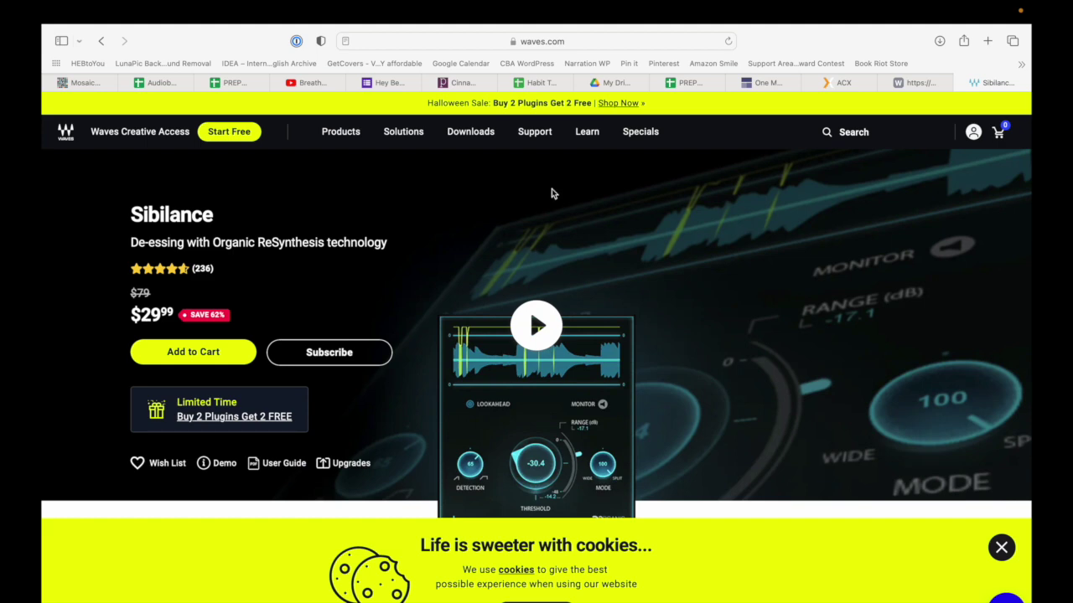
pyautogui.hotkey('ctrl', 'Left')
pyautogui.click(104, 288)
pyautogui.click(138, 340)
pyautogui.click(176, 285)
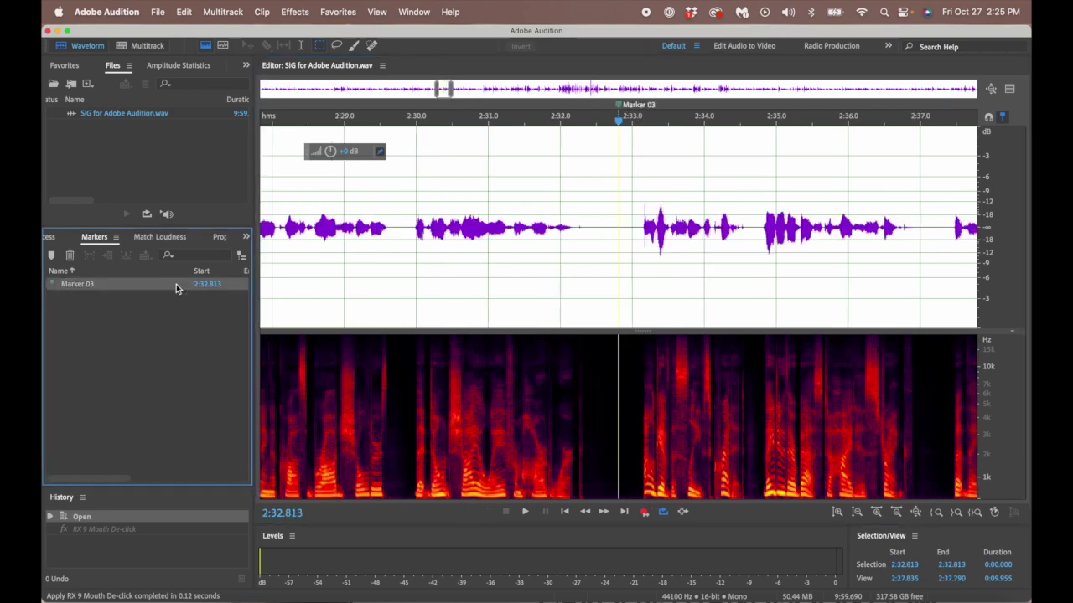
# Select about 4.4 seconds of narration following Marker 03 and play it
pyautogui.hscroll(3, 419, 276)
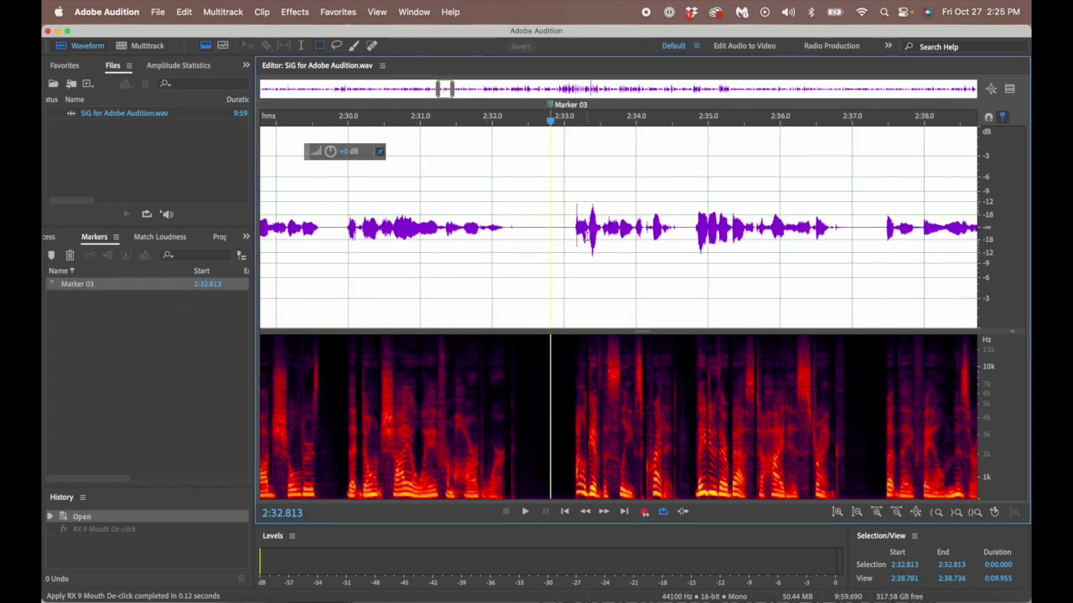
pyautogui.moveTo(552, 232); pyautogui.dragTo(869, 227)
pyautogui.press('space')
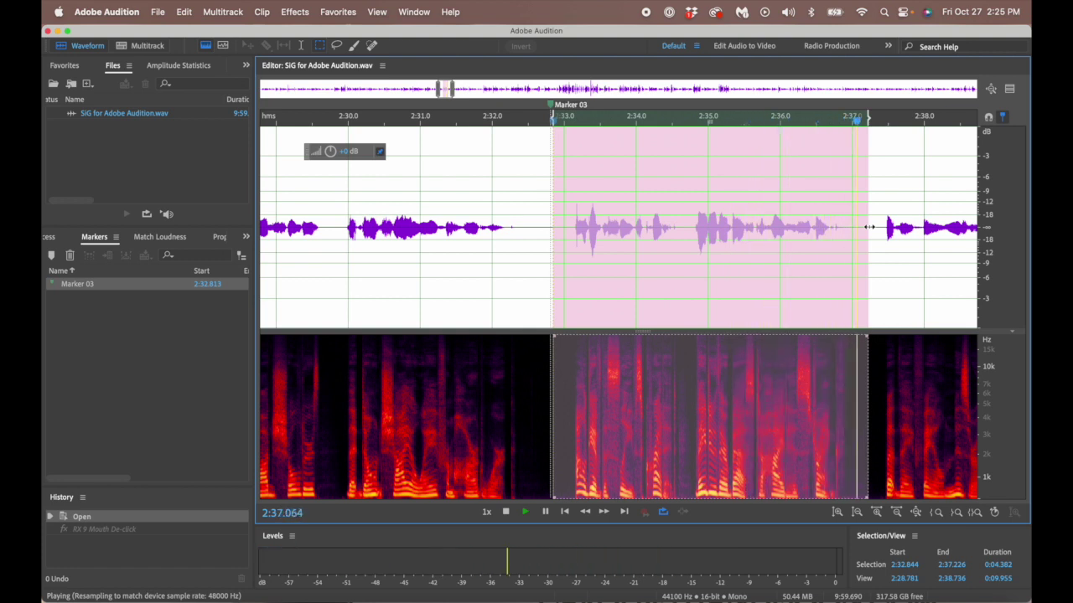
# Open the Waves Sibilance Mono VST 3 effect on the selected narration and load its (Default) preset
pyautogui.click(293, 14)
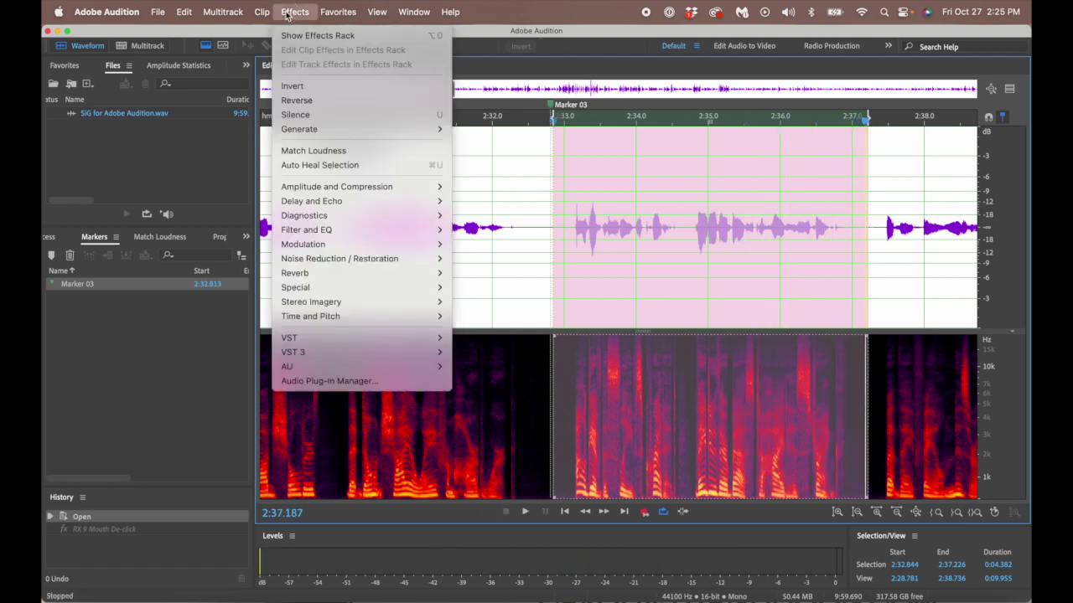
pyautogui.moveTo(369, 352)
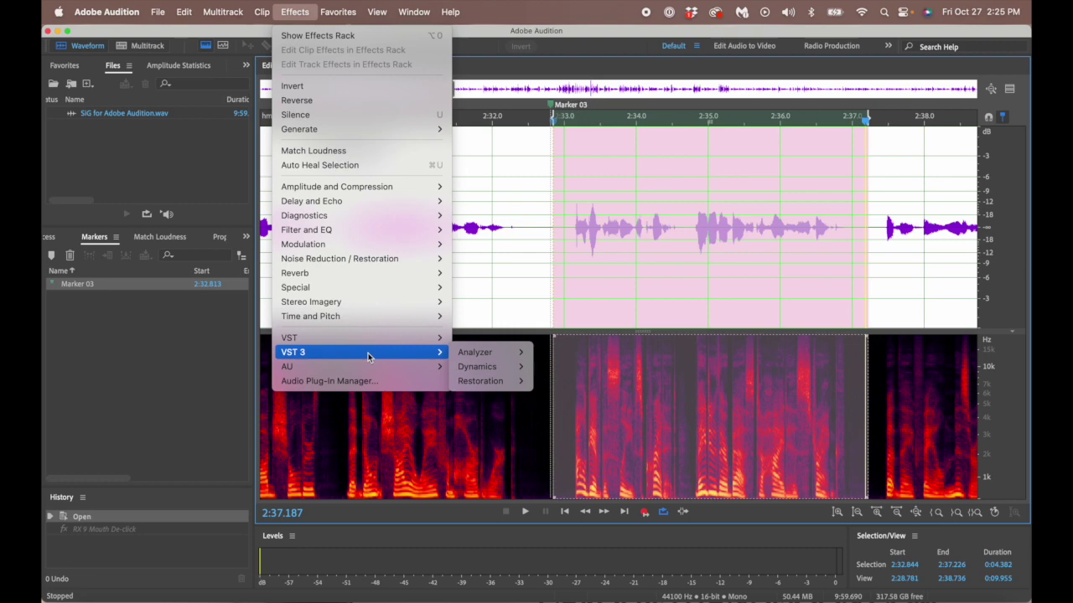
pyautogui.moveTo(477, 369)
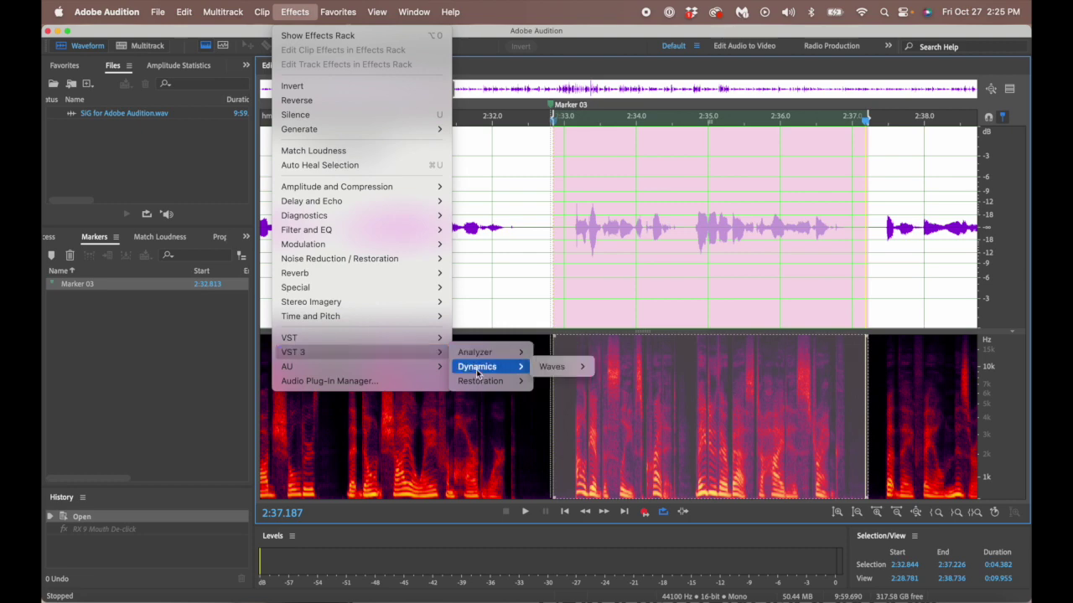
pyautogui.moveTo(568, 367)
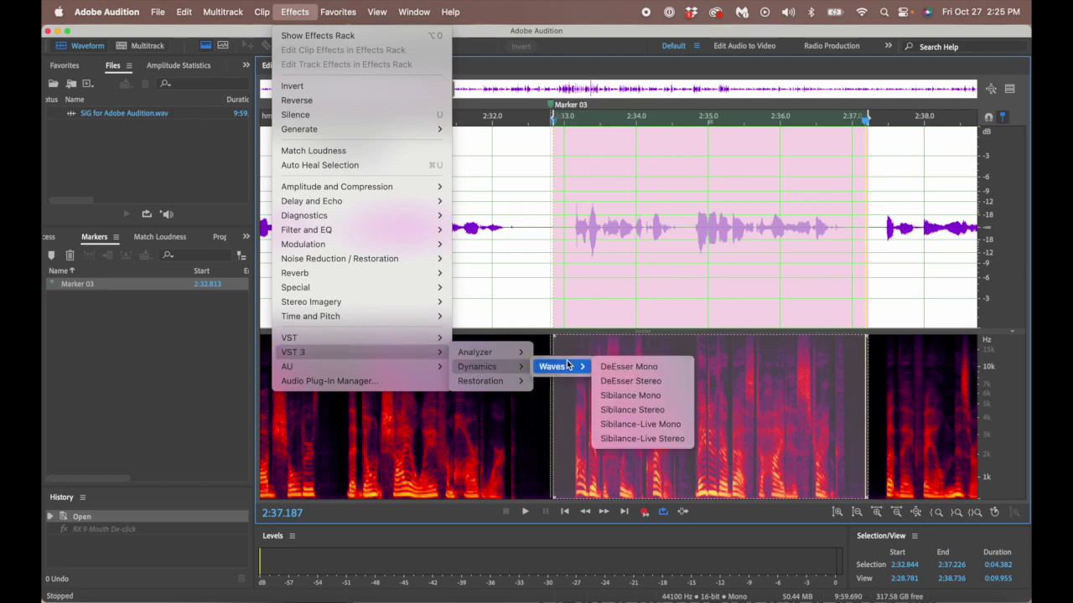
pyautogui.click(639, 398)
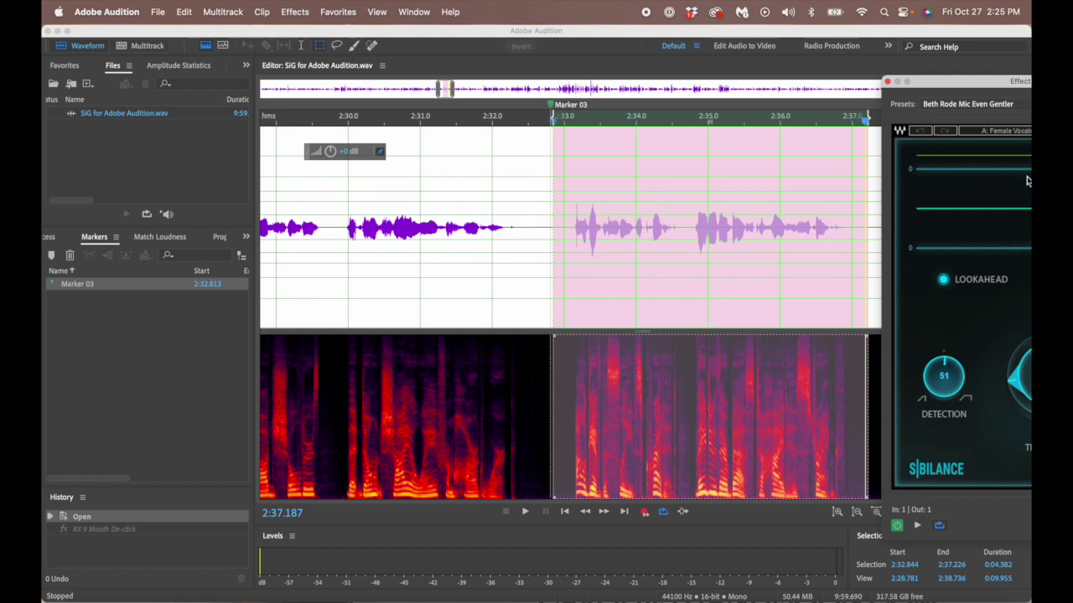
pyautogui.moveTo(988, 84); pyautogui.dragTo(331, 61)
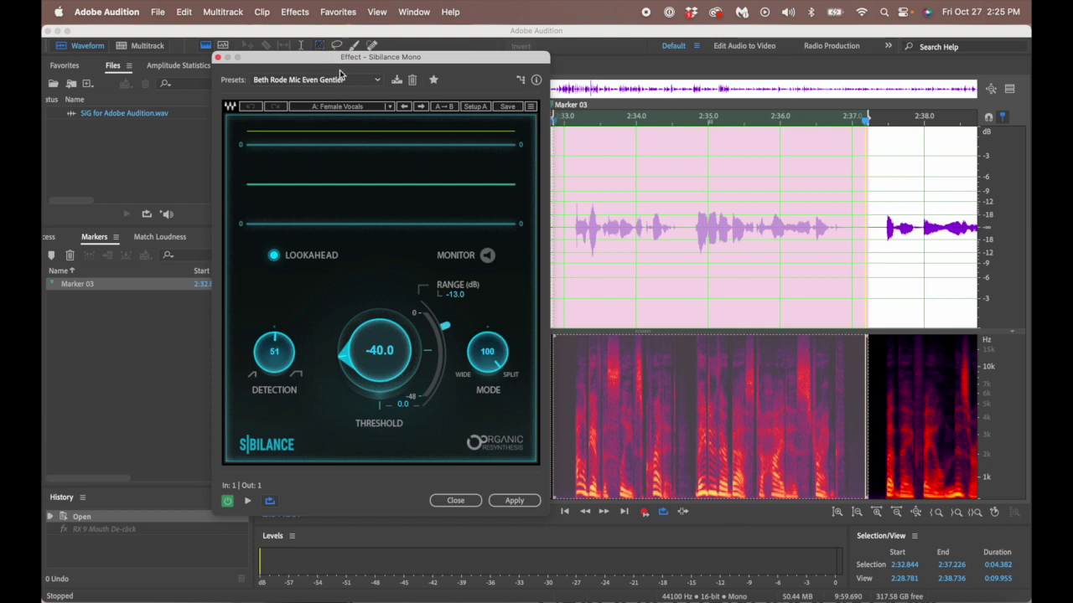
pyautogui.click(333, 80)
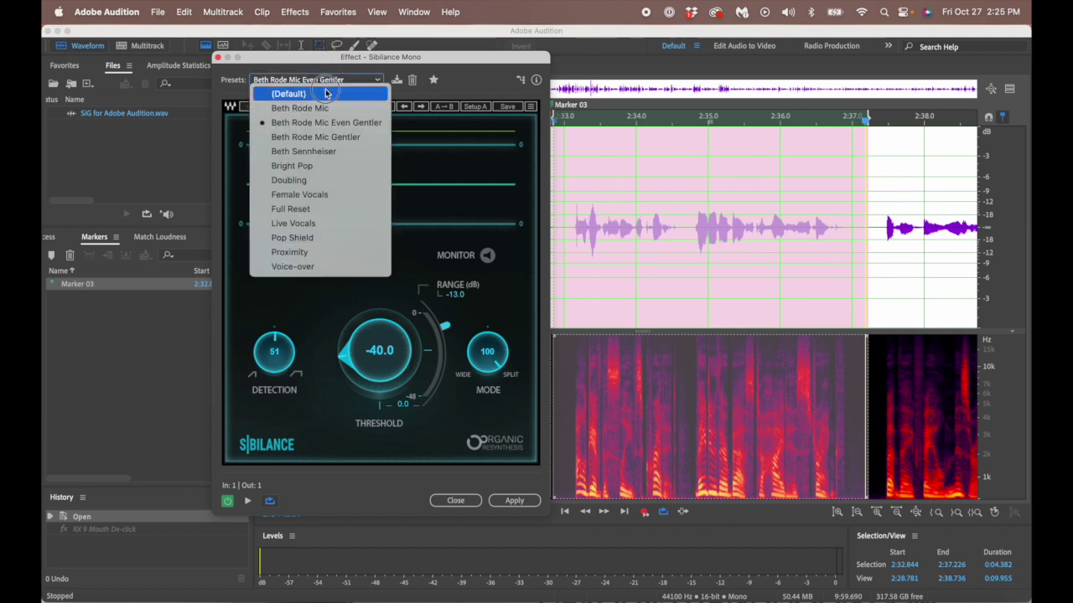
pyautogui.click(312, 94)
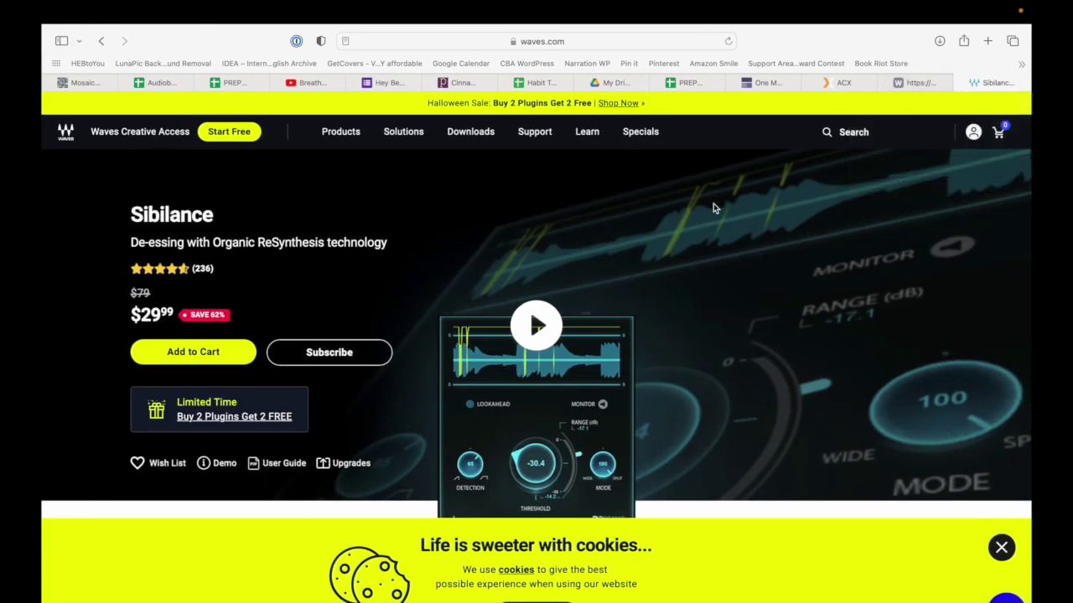
# Switch to the browser and examine the Detection Width explanation in the Waves Sibilance User Guide, comparing it with the effect's controls
pyautogui.click(922, 83)
pyautogui.scroll(5, 775, 194)
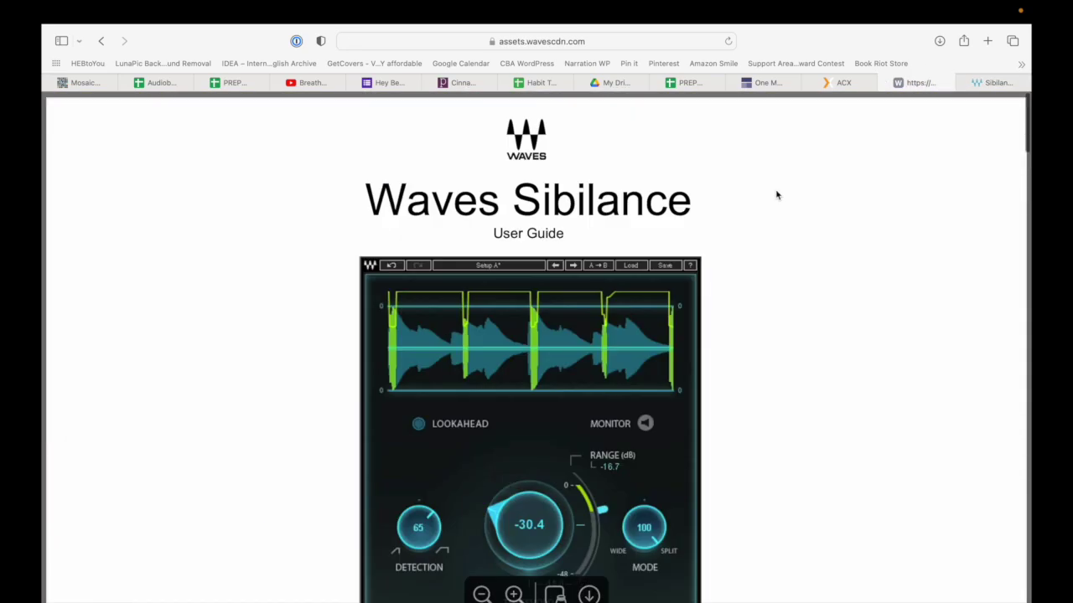
pyautogui.scroll(-15, 776, 194)
pyautogui.scroll(-15, 774, 205)
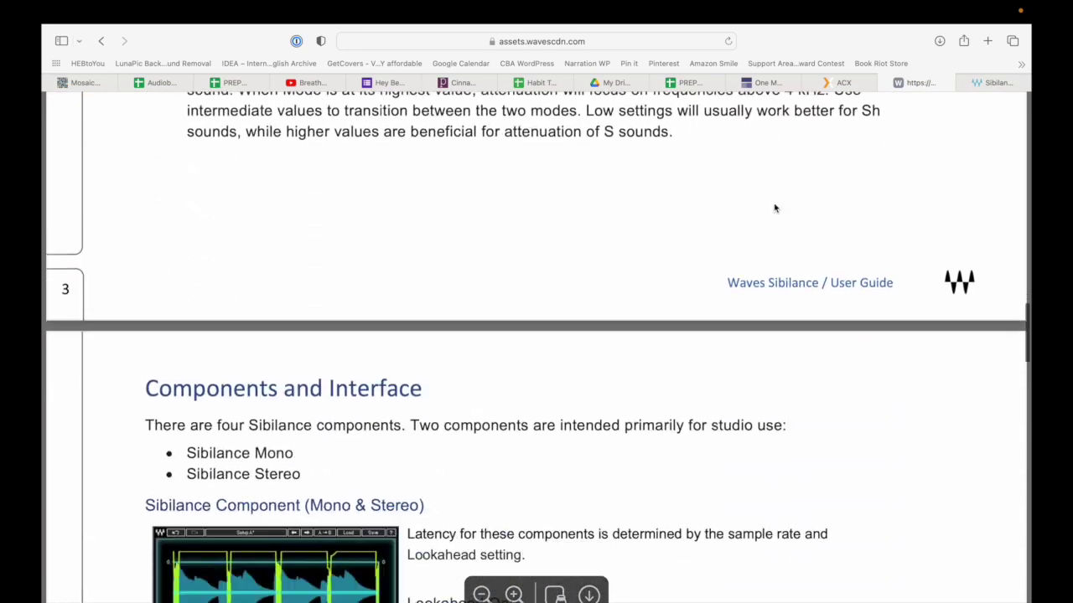
pyautogui.scroll(-20, 776, 208)
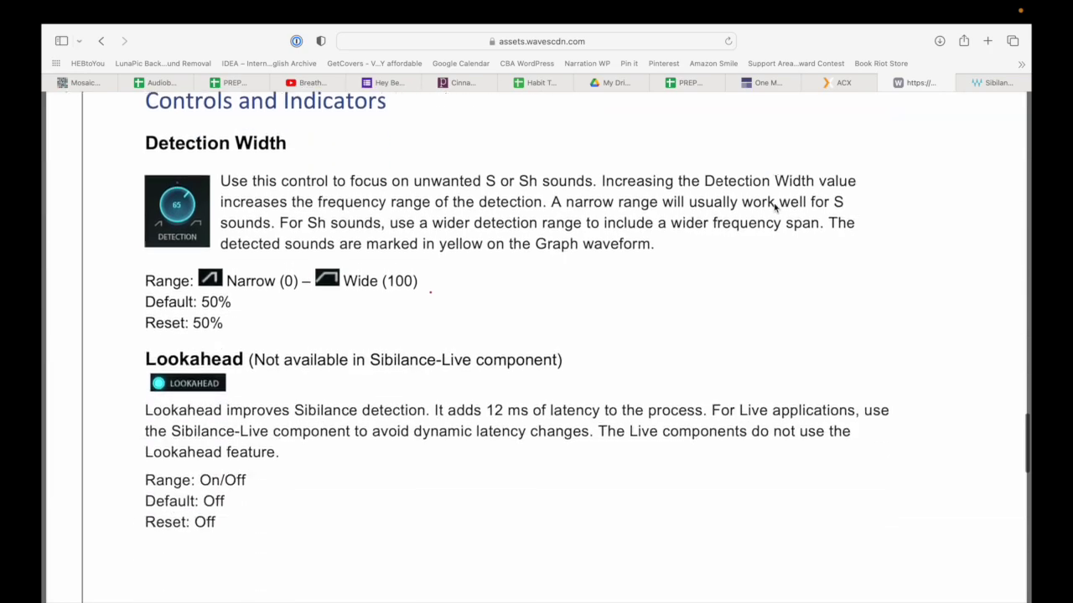
pyautogui.scroll(-3, 776, 210)
pyautogui.scroll(20, 775, 210)
pyautogui.hotkey('ctrl', 'Left')
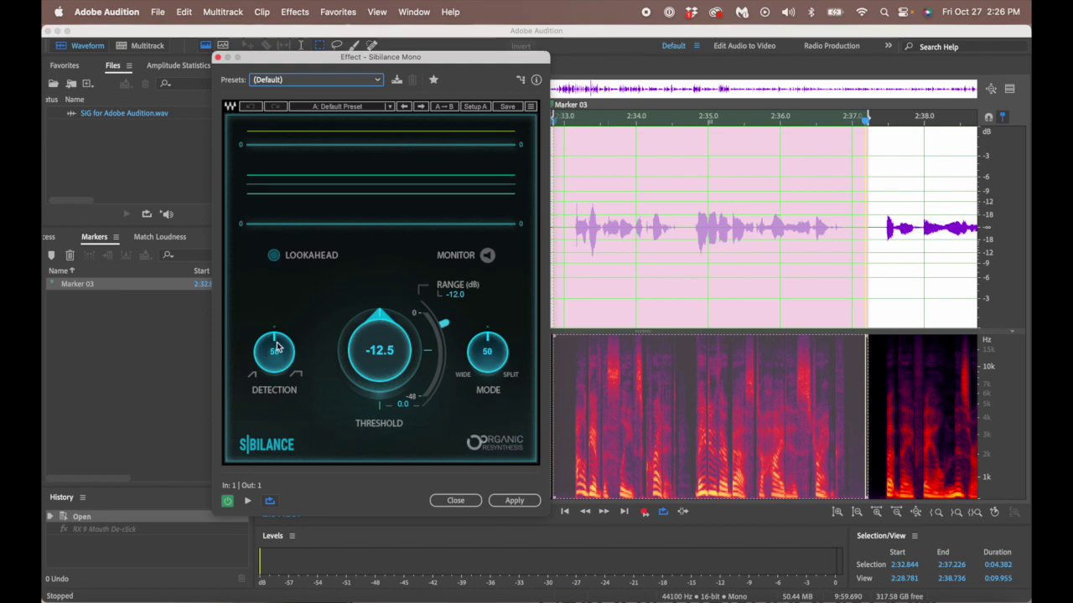
pyautogui.hotkey('ctrl', 'Right')
pyautogui.scroll(-10, 489, 446)
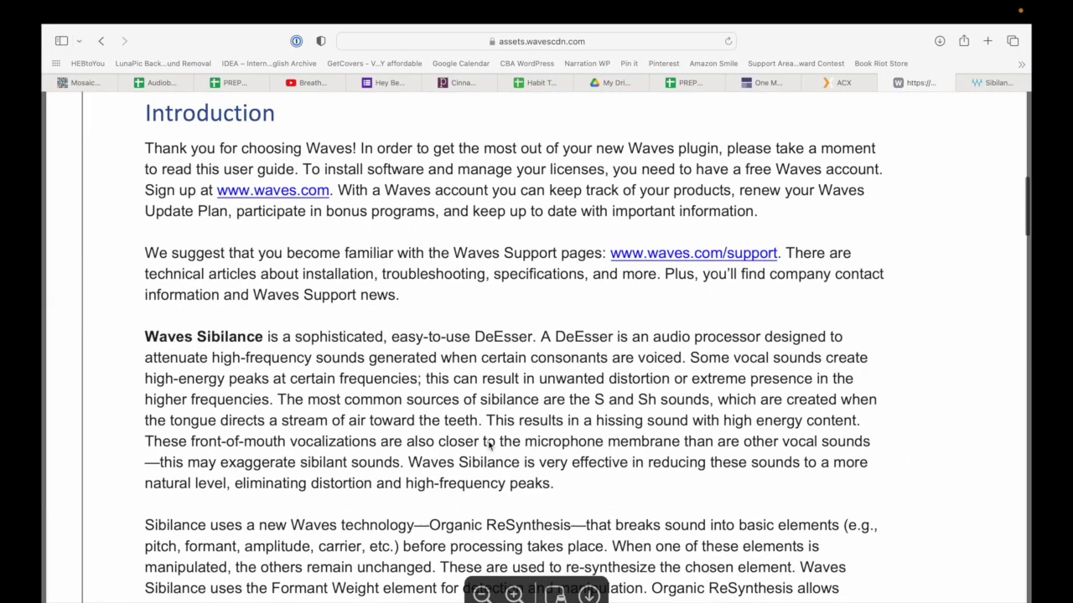
pyautogui.scroll(-10, 490, 446)
pyautogui.scroll(4, 489, 446)
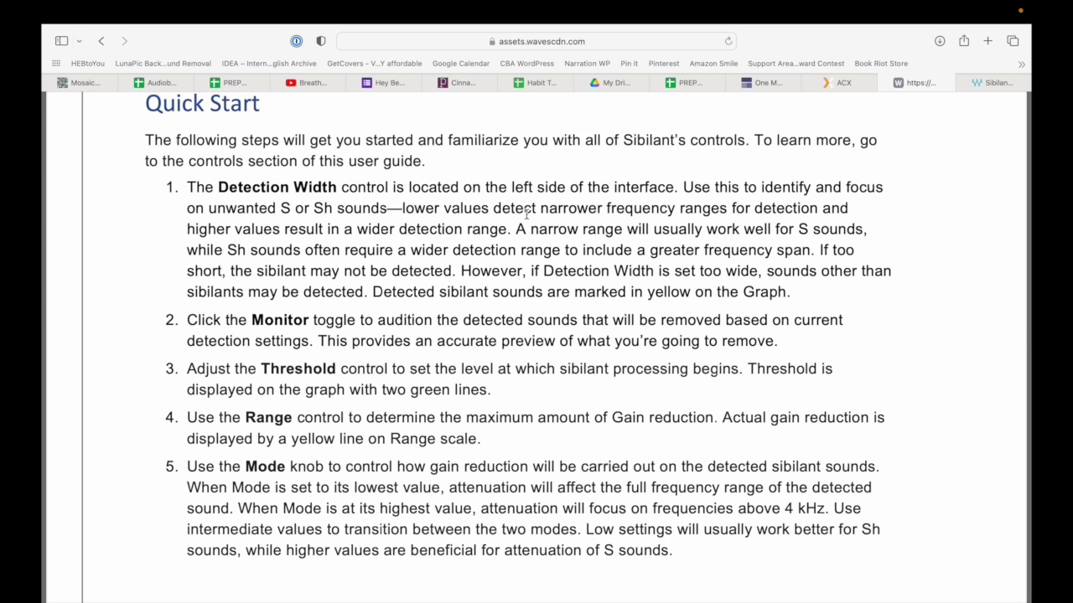
# Return to Adobe Audition and try the Detection knob of the Sibilance effect, leaving it at 50
pyautogui.hotkey('ctrl', 'Left')
pyautogui.click(279, 348)
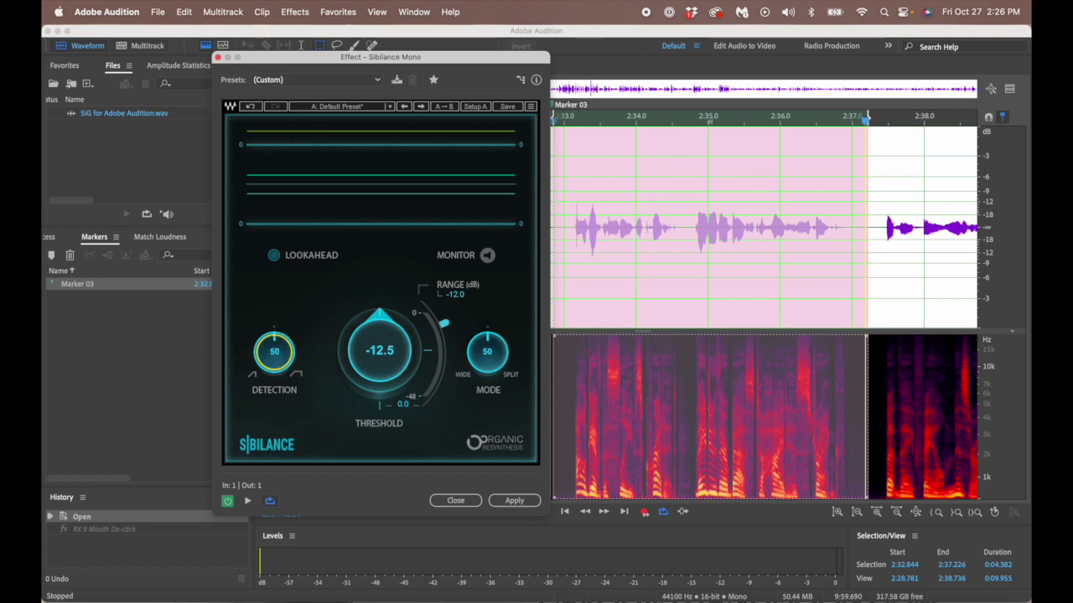
pyautogui.moveTo(274, 351)
pyautogui.mouseDown()
pyautogui.moveTo(274, 368)
pyautogui.moveTo(274, 346)
pyautogui.mouseUp()
pyautogui.click(266, 350)
pyautogui.moveTo(255, 362); pyautogui.dragTo(255, 315)
pyautogui.moveTo(256, 359); pyautogui.dragTo(255, 367)
# Consult the user guide's Threshold instructions and set the Sibilance effect's Threshold to -39.0
pyautogui.hotkey('ctrl', 'Right')
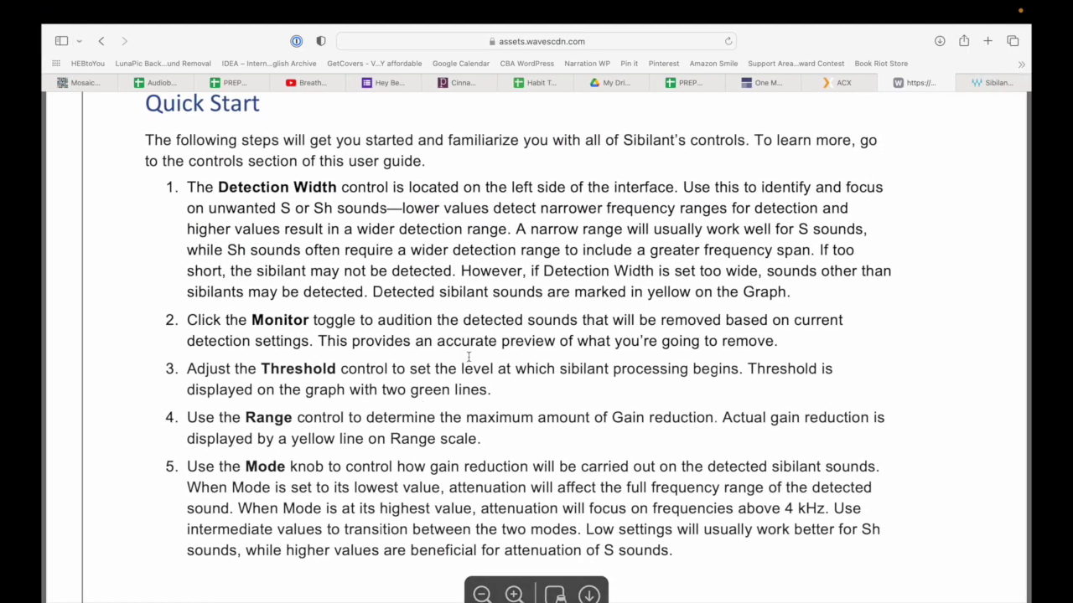
pyautogui.hotkey('ctrl', 'Left')
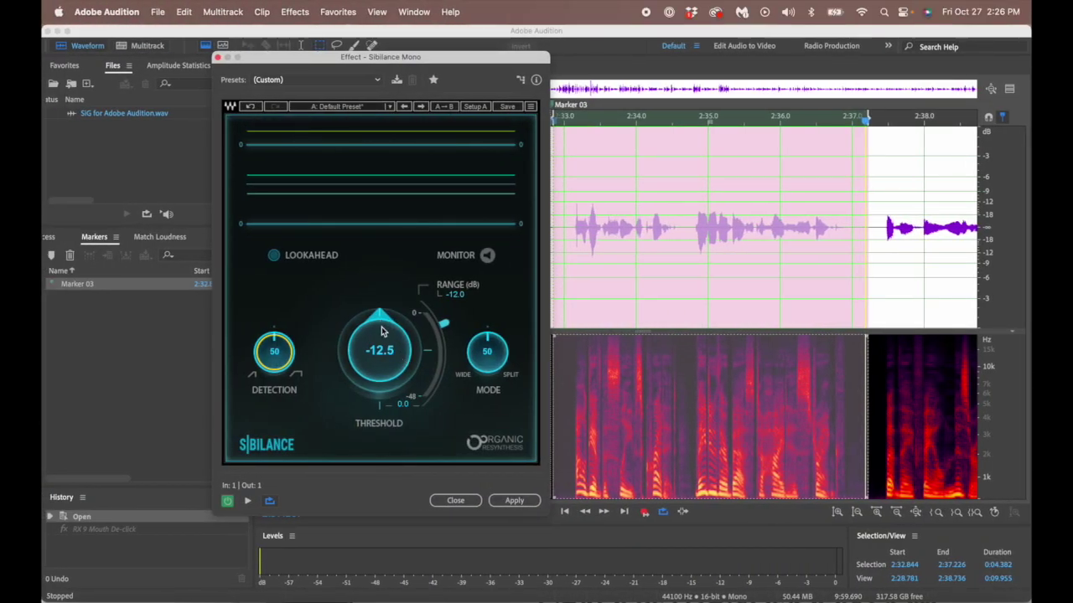
pyautogui.moveTo(378, 327); pyautogui.dragTo(381, 330)
pyautogui.scroll(-10, 382, 331)
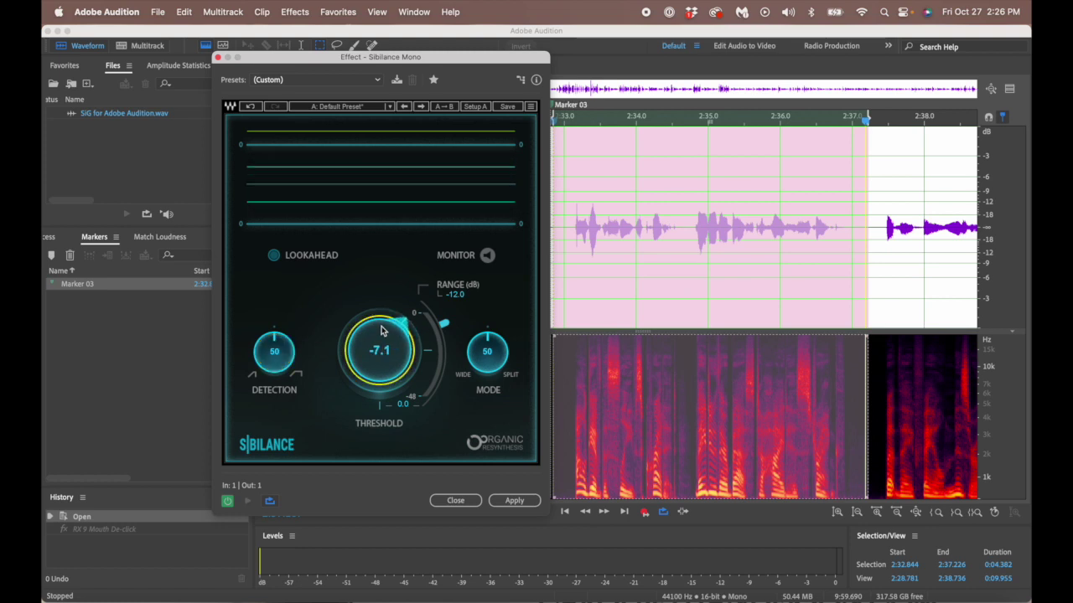
pyautogui.scroll(8, 381, 330)
pyautogui.scroll(-6, 382, 331)
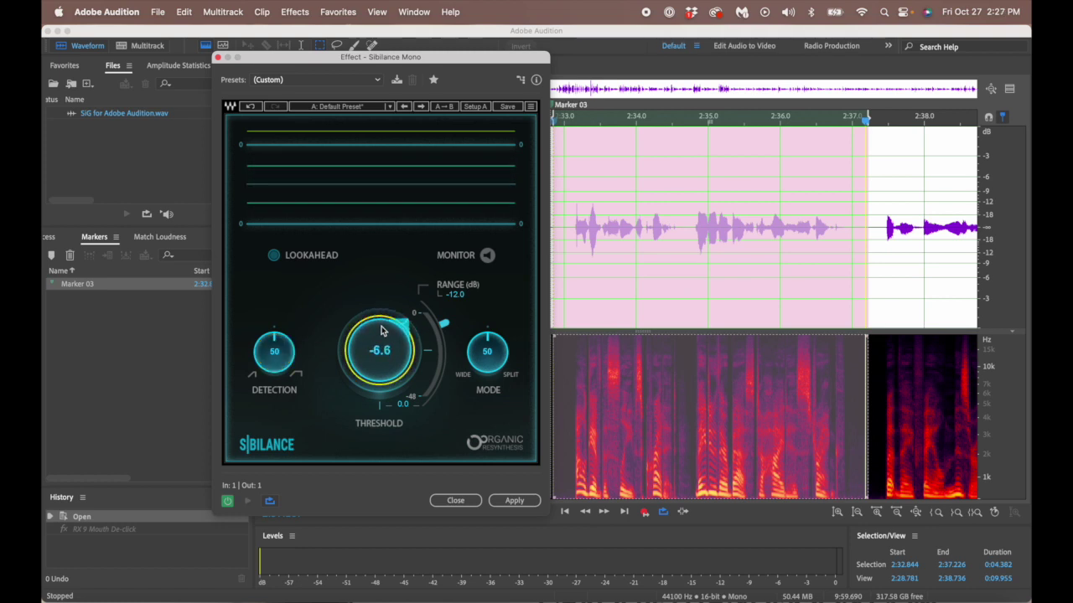
pyautogui.scroll(-12, 381, 330)
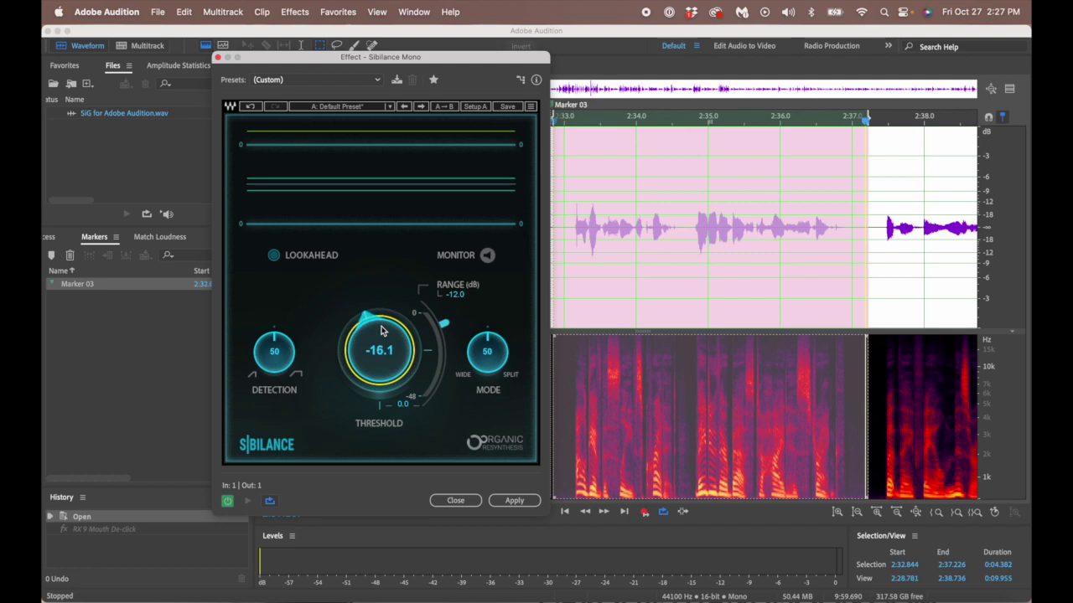
pyautogui.scroll(-10, 382, 330)
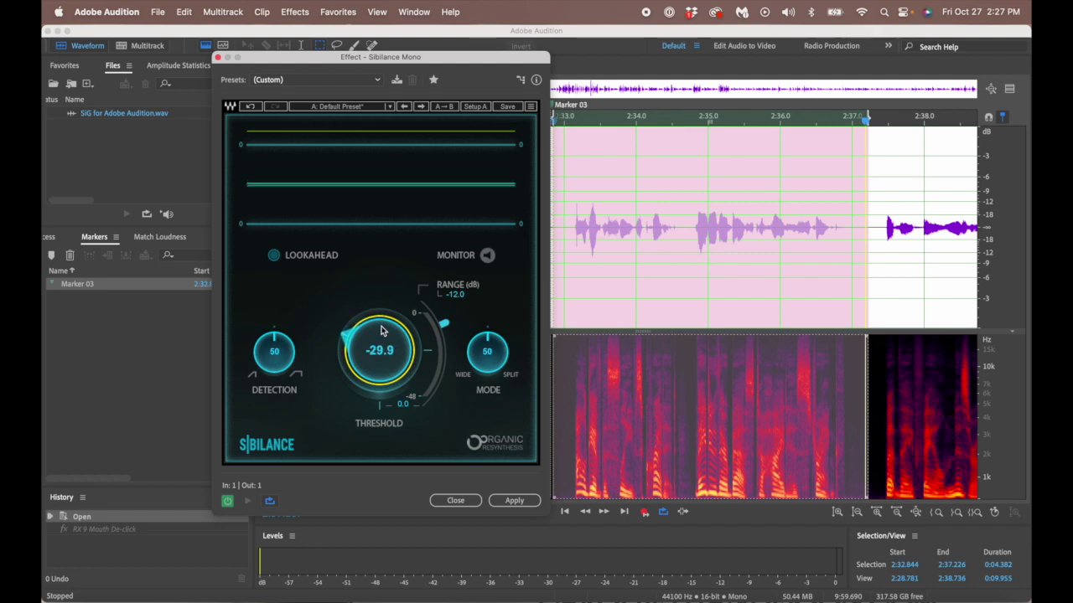
pyautogui.scroll(-1, 382, 330)
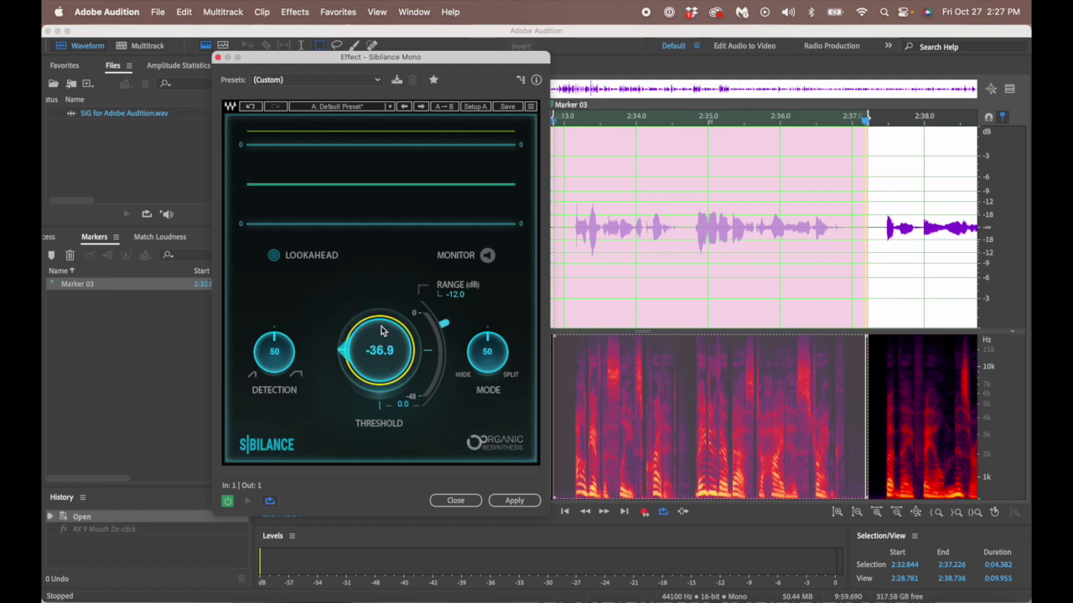
pyautogui.scroll(-1, 381, 330)
pyautogui.scroll(-1, 381, 330)
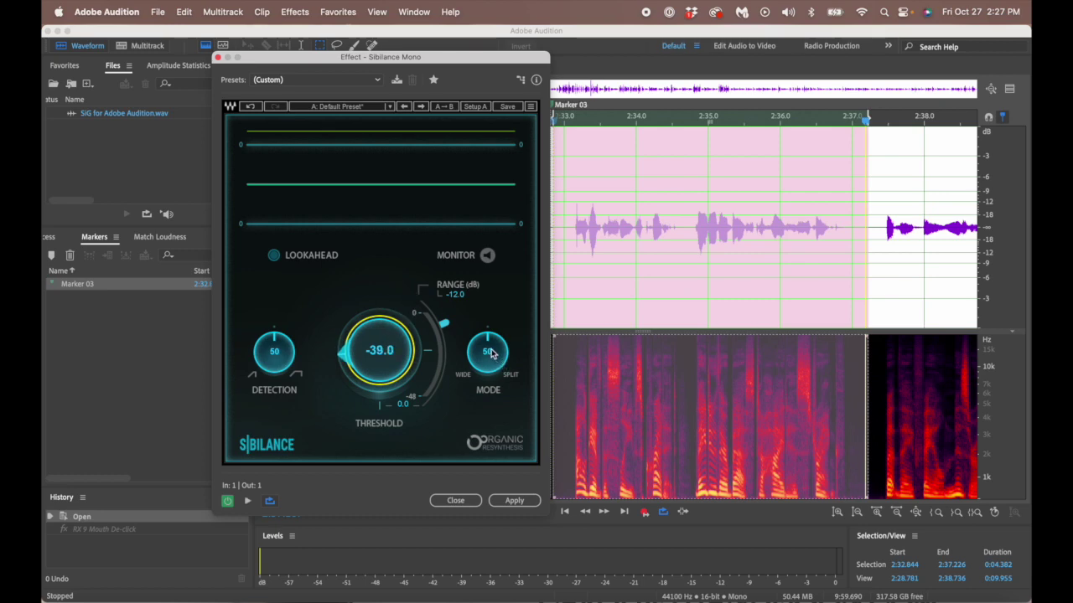
# Examine the Mode knob description in the user guide's Quick Start and compare it with the Sibilance effect's controls
pyautogui.hotkey('ctrl', 'Right')
pyautogui.scroll(-2, 515, 353)
pyautogui.hotkey('ctrl', 'Left')
pyautogui.hotkey('ctrl', 'Right')
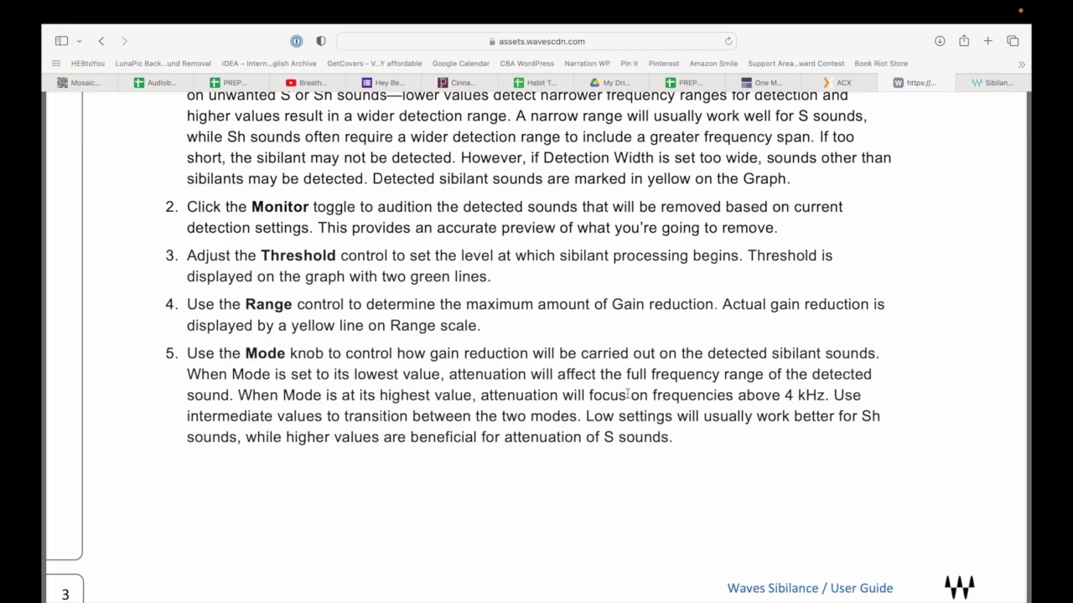
pyautogui.hotkey('ctrl', 'Left')
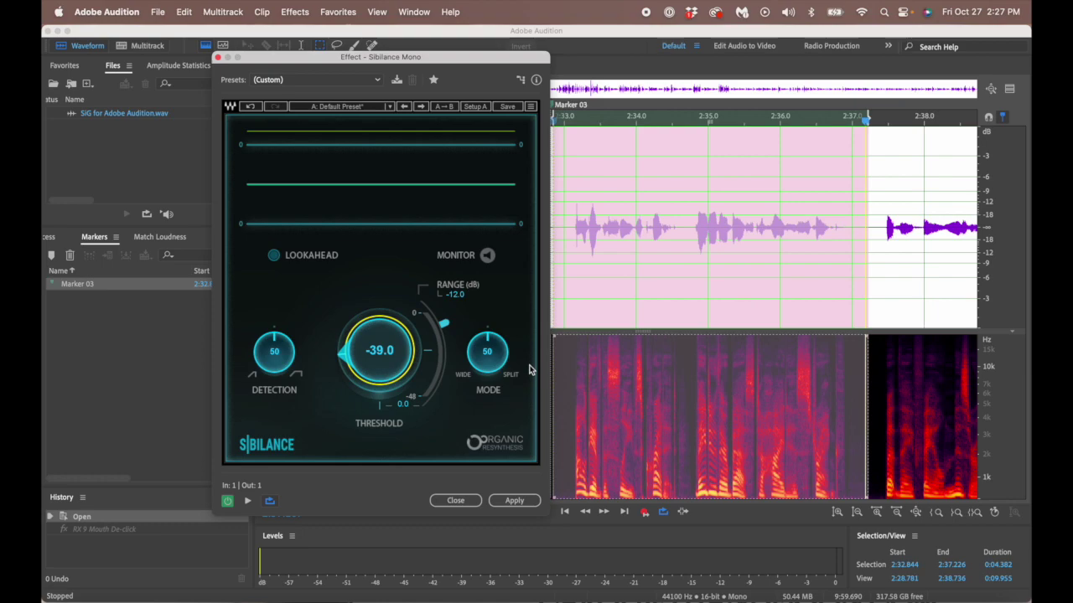
pyautogui.hotkey('ctrl', 'Right')
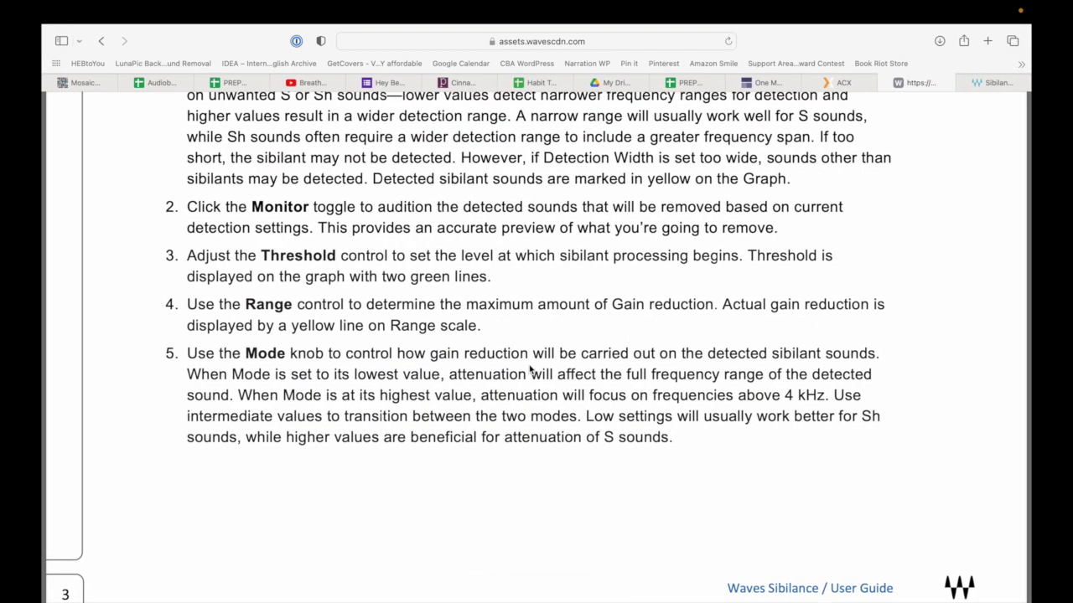
pyautogui.hotkey('ctrl', 'Left')
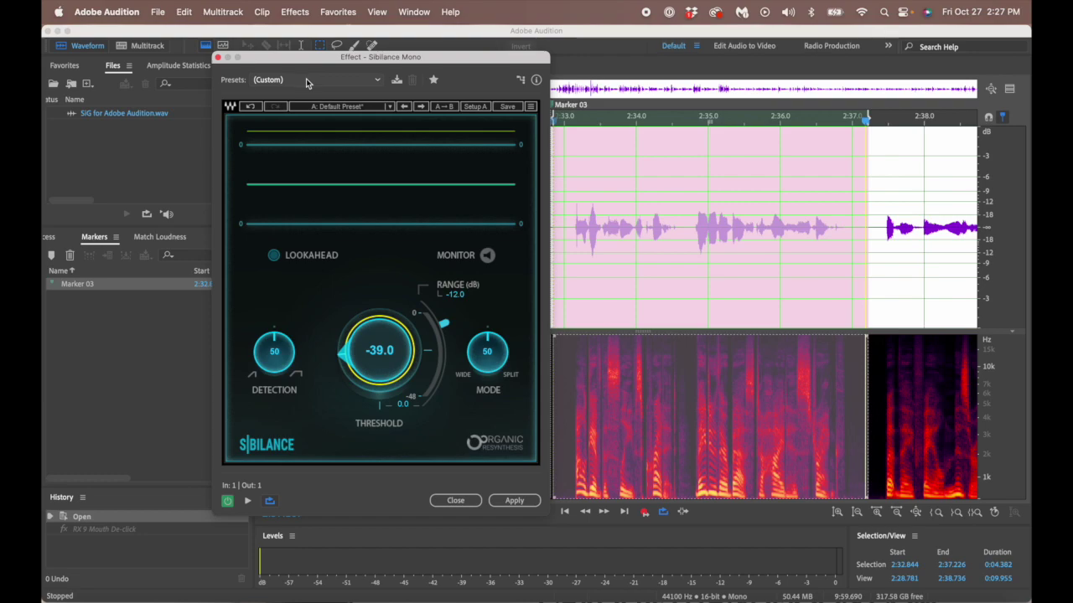
pyautogui.hotkey('ctrl', 'Right')
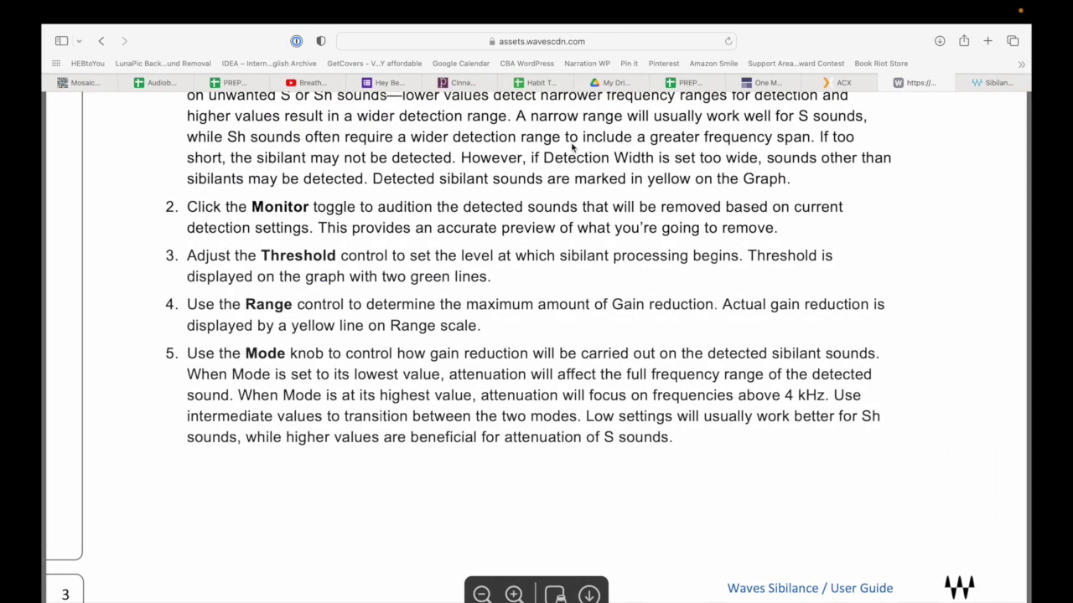
pyautogui.hotkey('ctrl', 'Left')
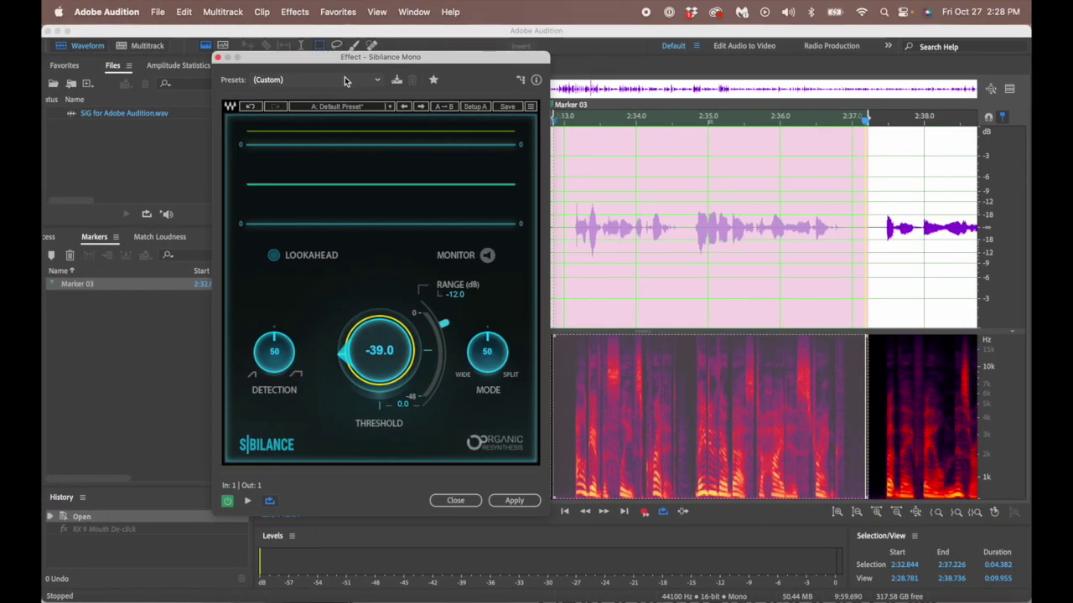
# Load the saved Rode Mic Even Gentler preset in Sibilance and preview the selected narration with Monitor on
pyautogui.click(345, 79)
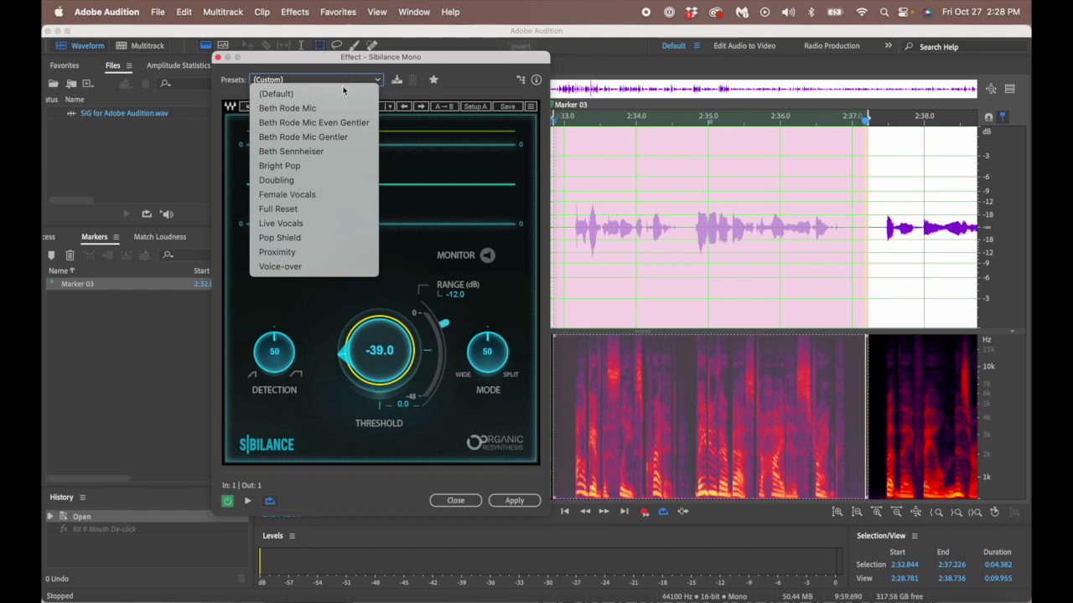
pyautogui.click(341, 124)
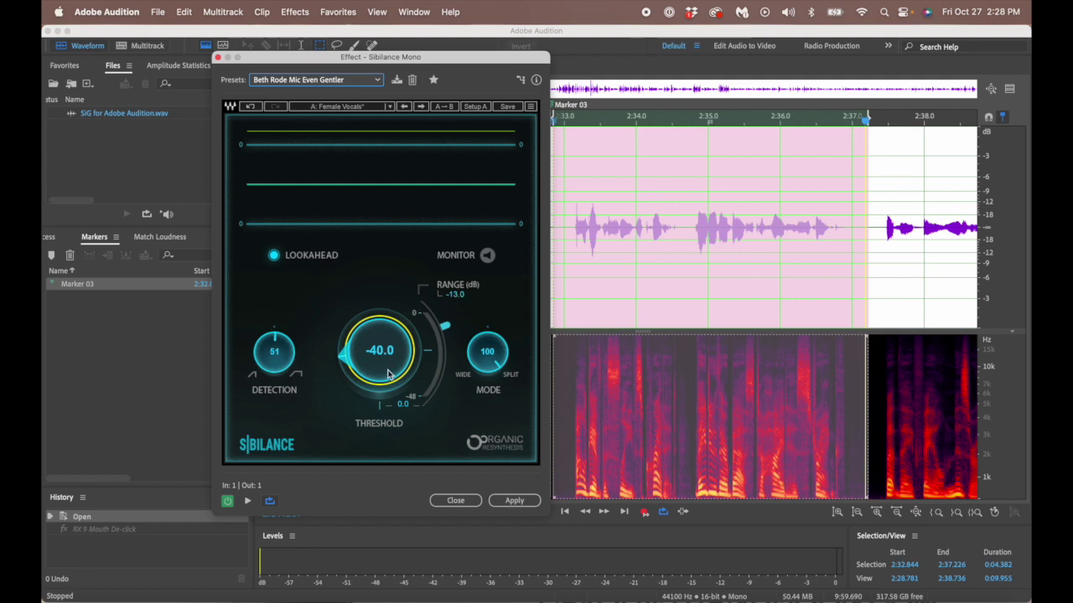
pyautogui.click(489, 260)
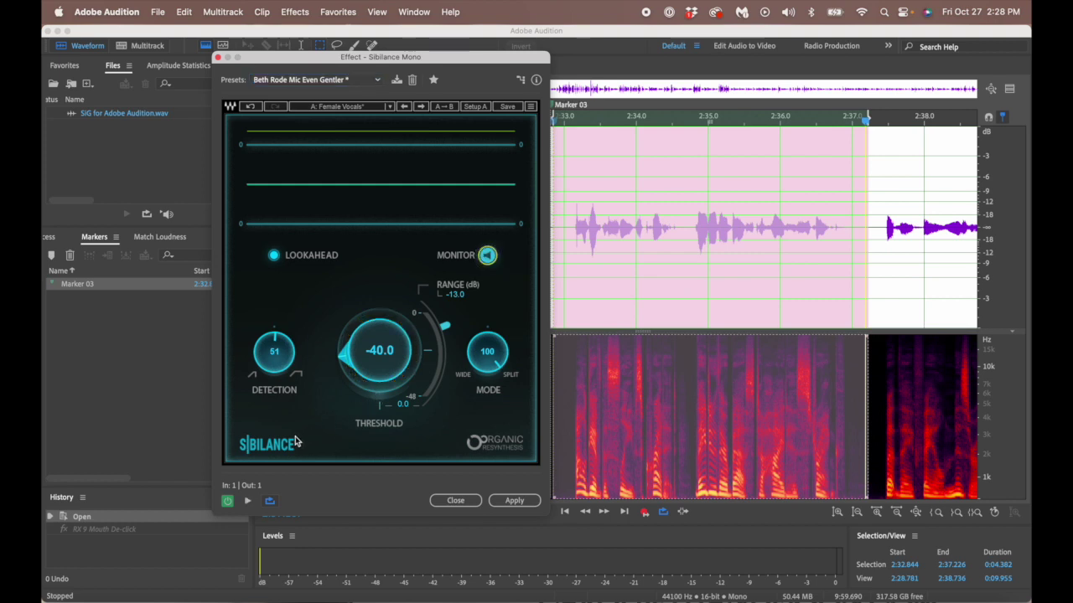
pyautogui.click(247, 502)
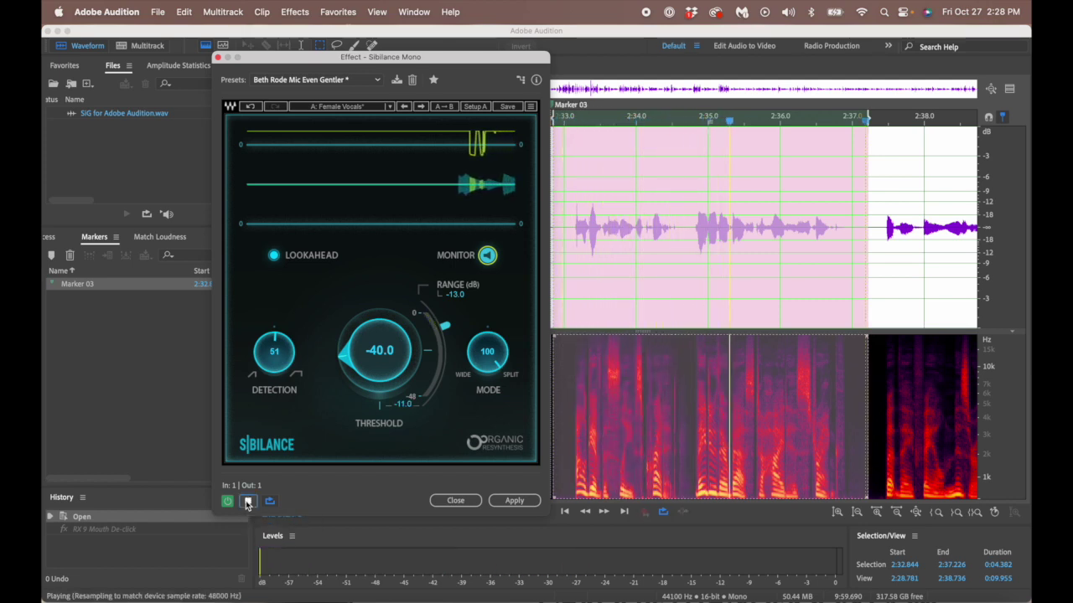
pyautogui.click(247, 502)
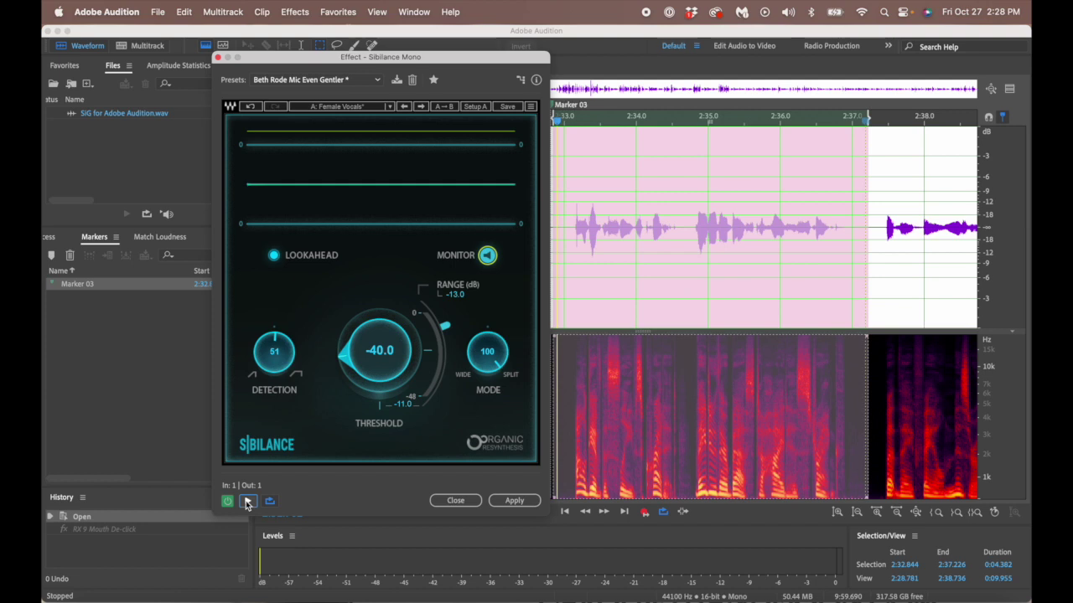
# Turn Monitor off and preview the selected narration with the Sibilance processing
pyautogui.click(487, 255)
pyautogui.click(247, 500)
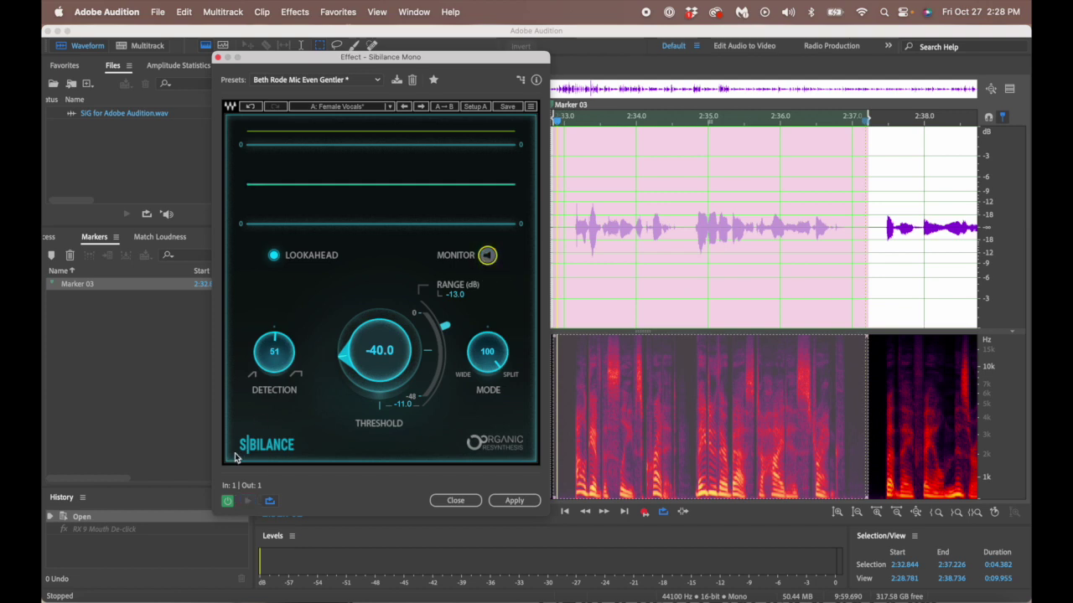
# Preview the selected narration again with the current Sibilance settings and stop playback near the selection's end
pyautogui.click(247, 502)
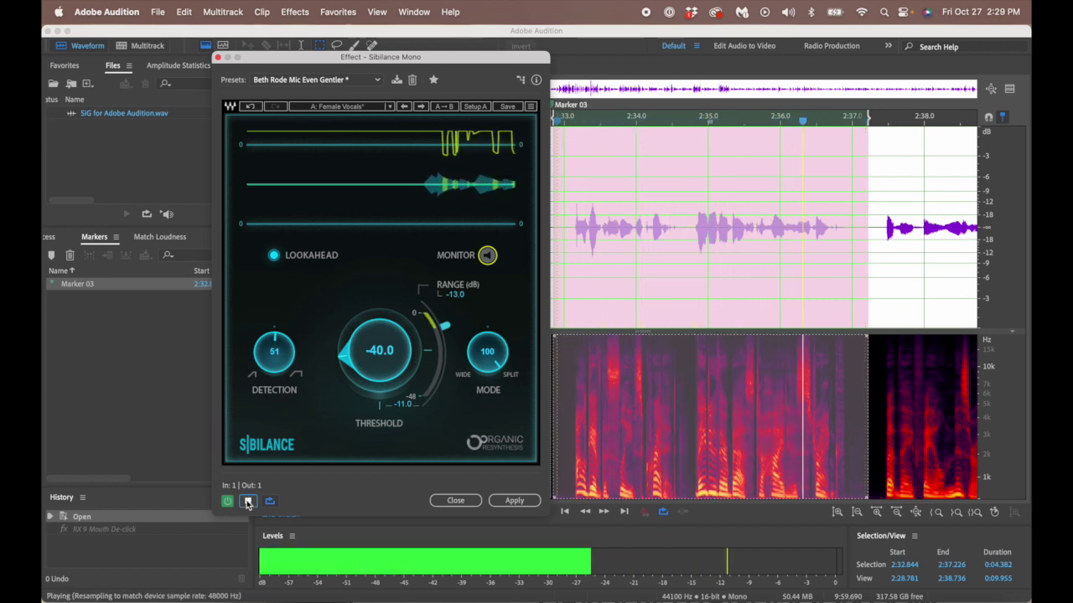
pyautogui.click(247, 502)
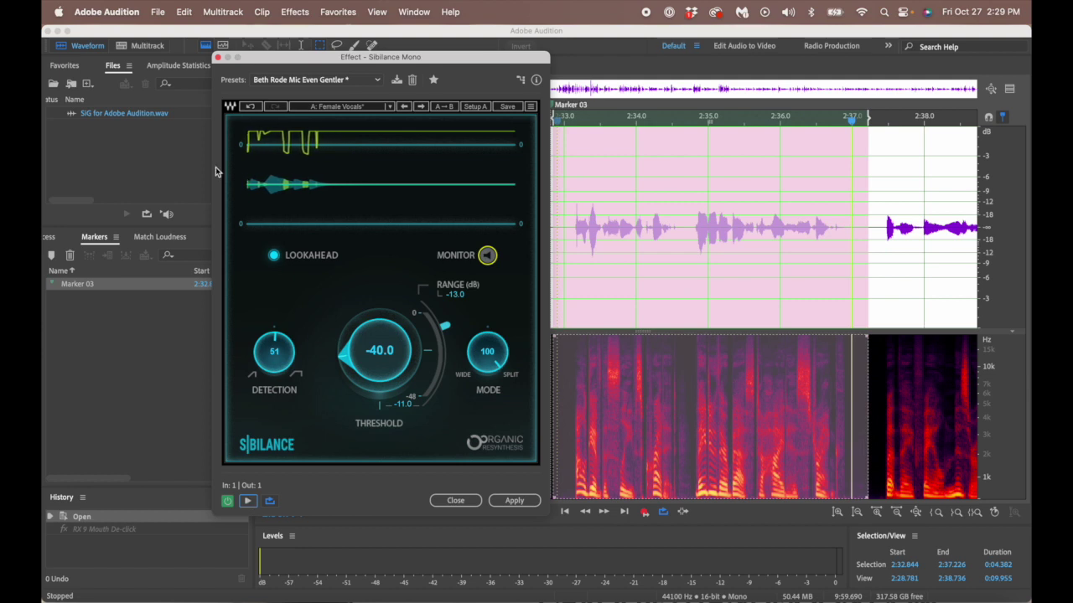
# Save the Sibilance settings as a preset named AA Videos Sibilance, then close the effect without applying it and clear the waveform selection
pyautogui.click(397, 80)
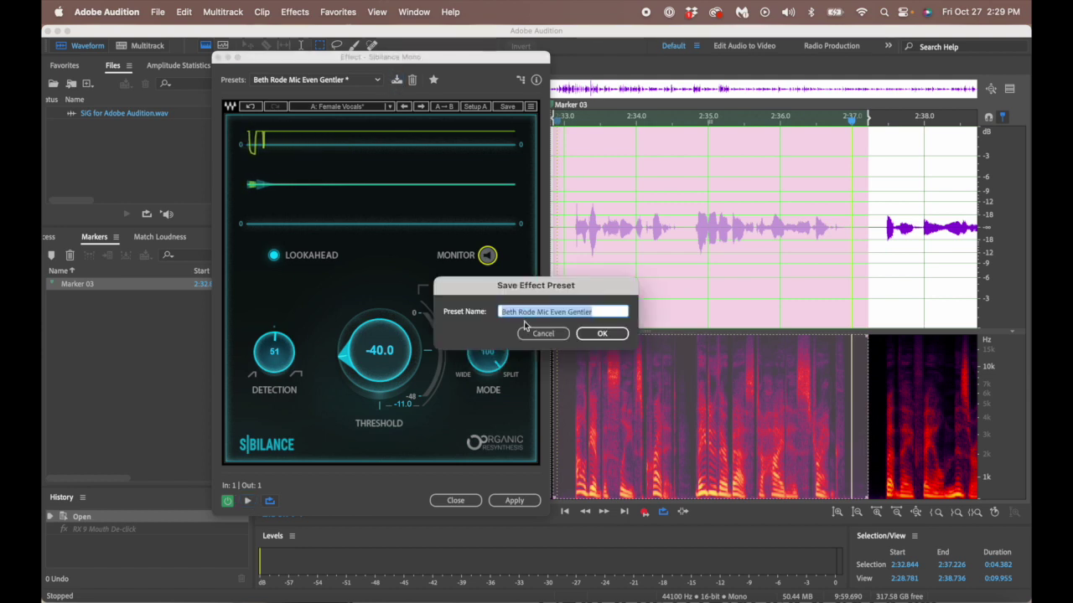
pyautogui.write('AA Videos')
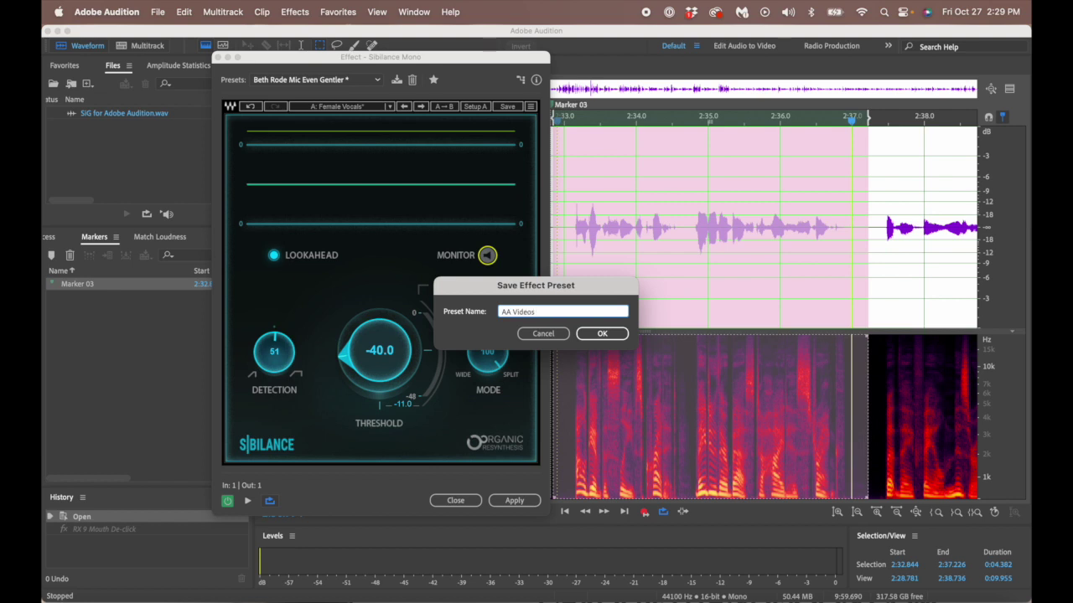
pyautogui.write(' Sibilance')
pyautogui.click(611, 333)
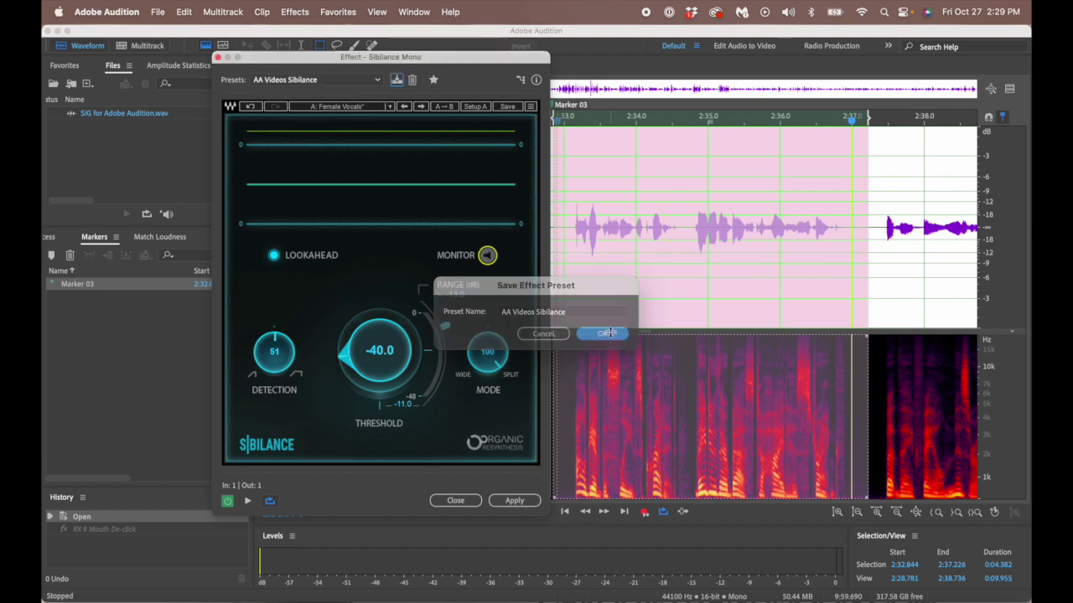
pyautogui.click(456, 500)
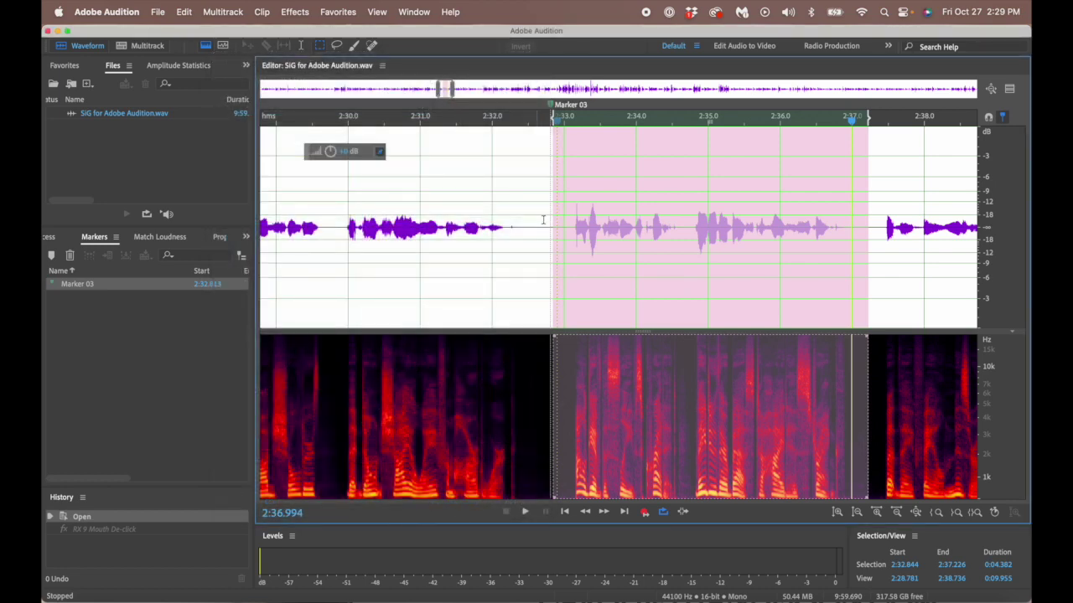
pyautogui.click(612, 243)
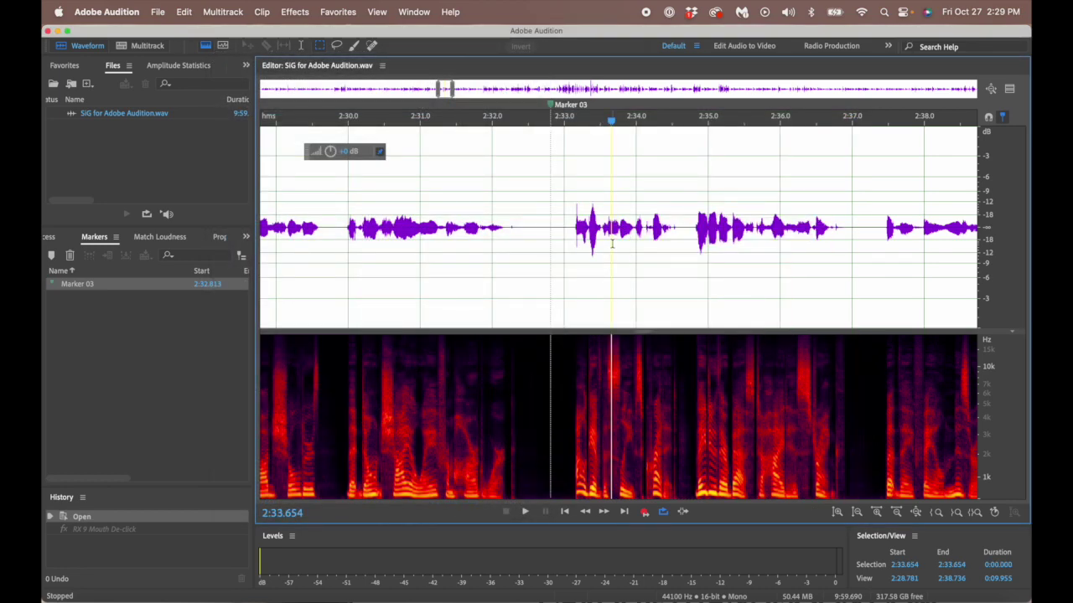